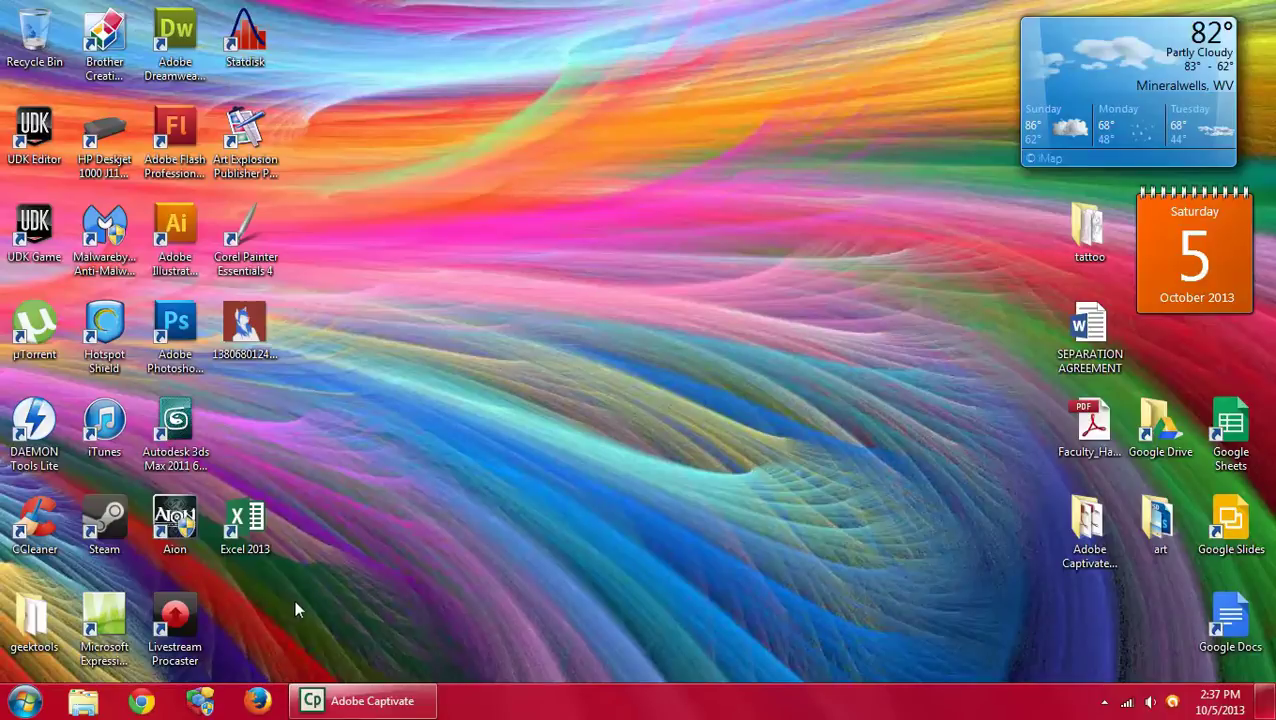
Launch Excel 2013 and start browsing the computer for an existing workbook
double_click(247, 530)
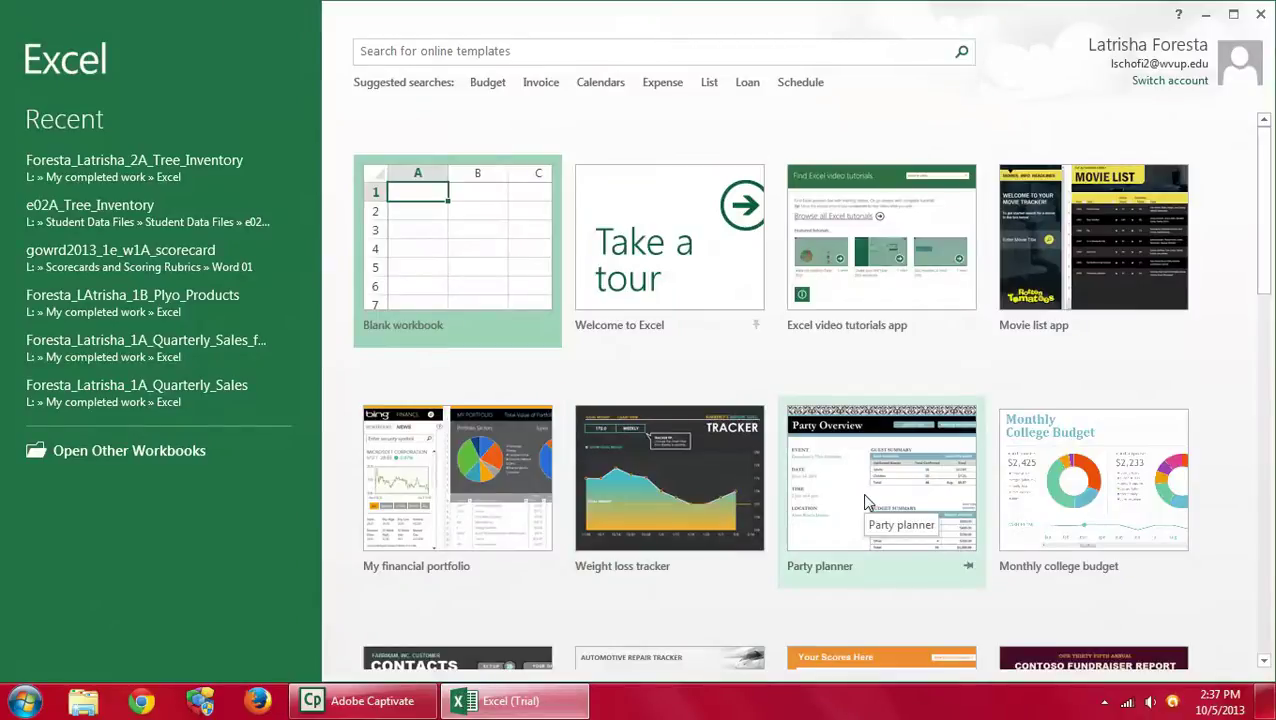
left_click(145, 458)
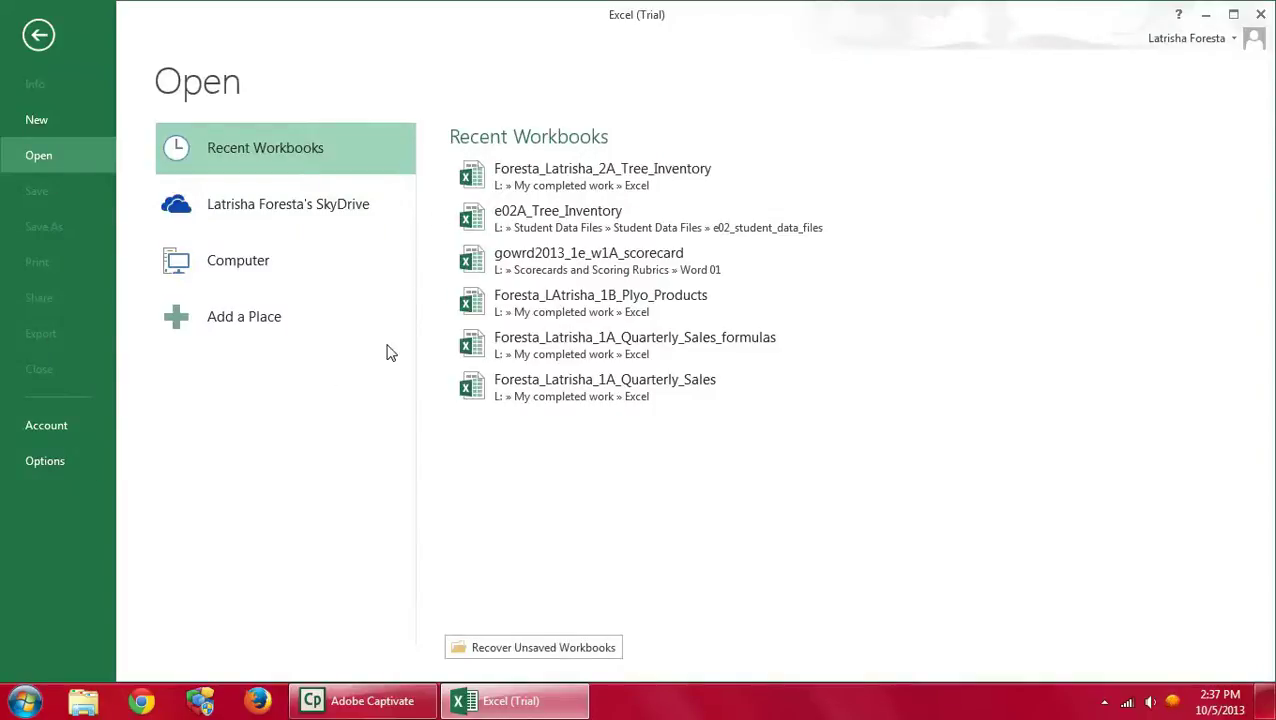
left_click(207, 270)
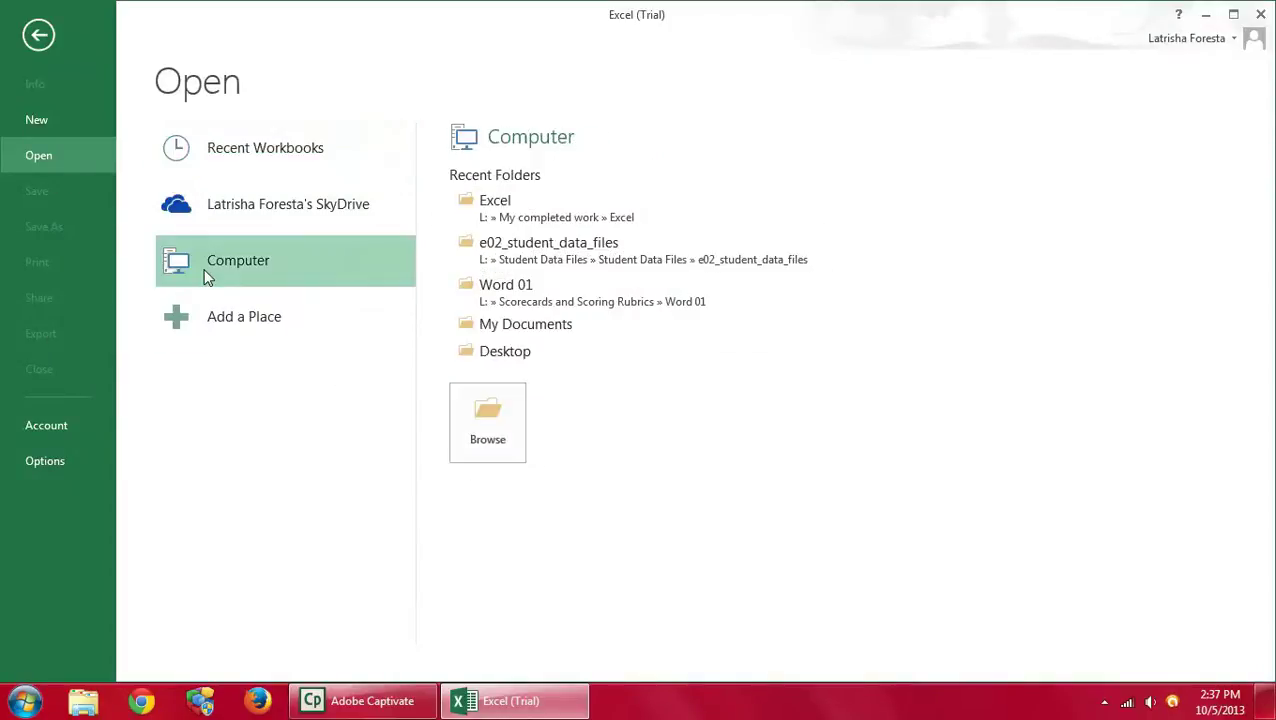
left_click(487, 451)
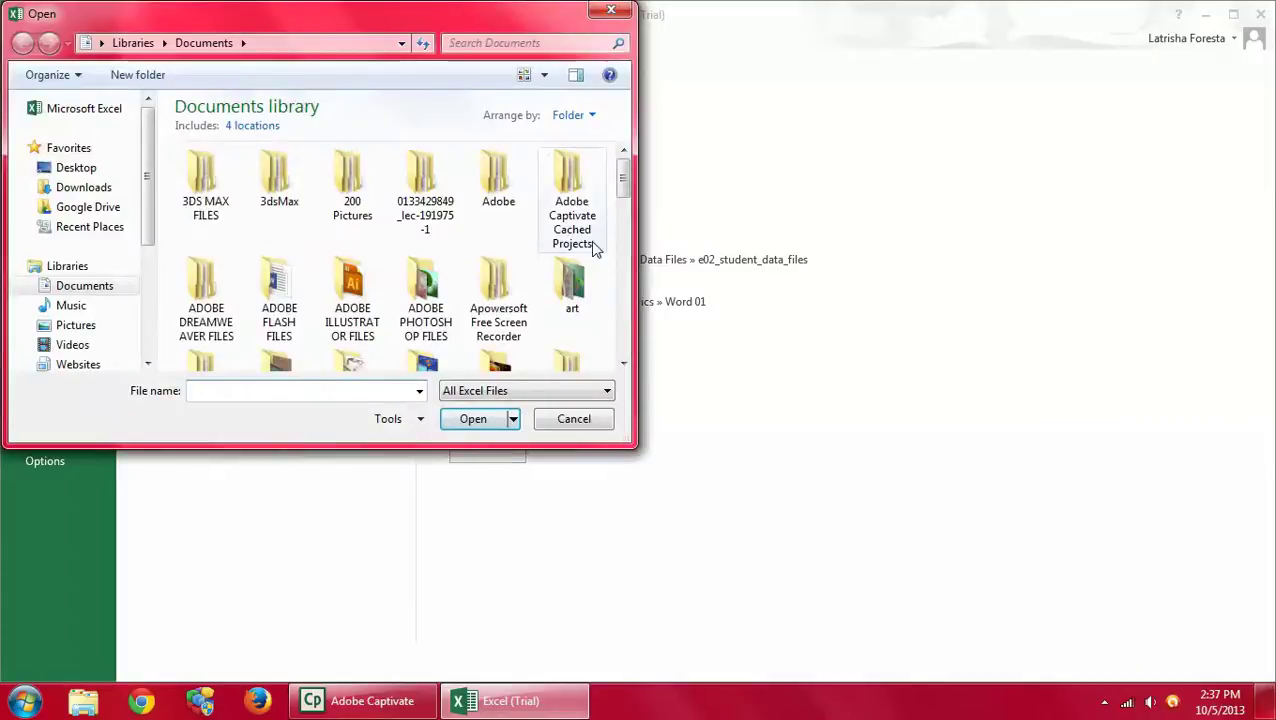
Go to the PUBLIC (L:) drive in the Open dialog
scroll(620, 191, "down", 2)
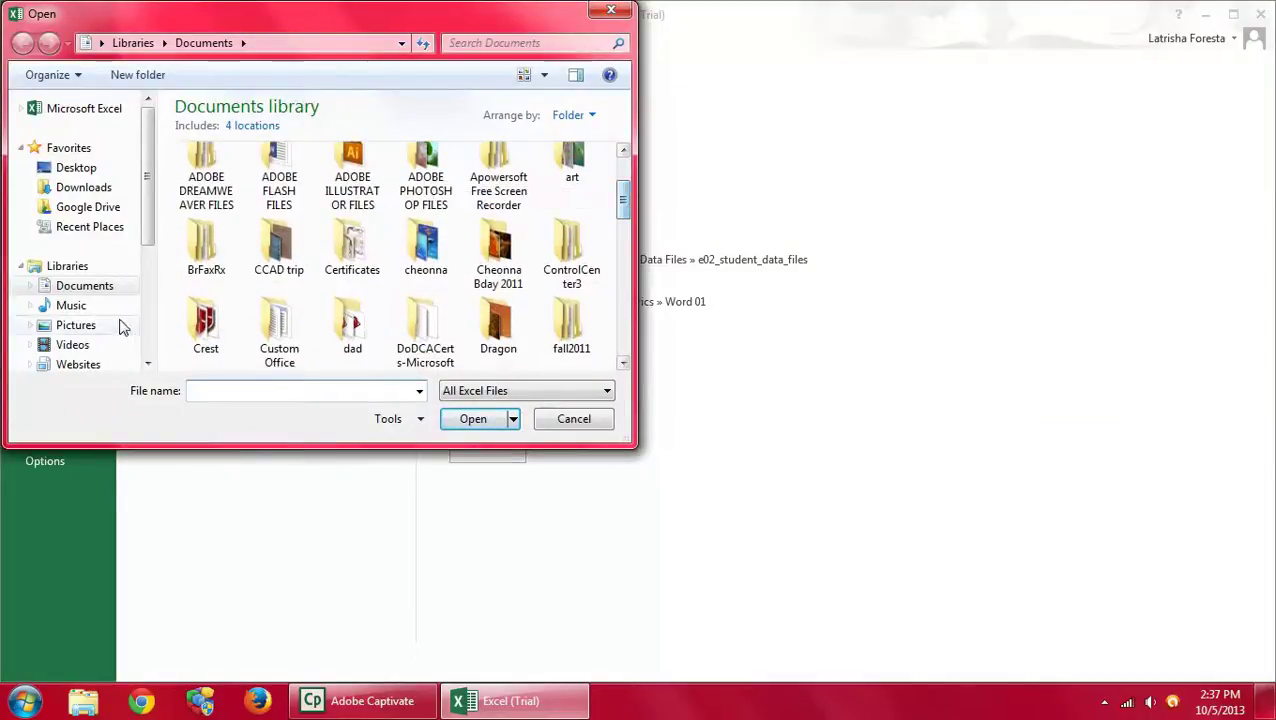
scroll(150, 320, "down", 3)
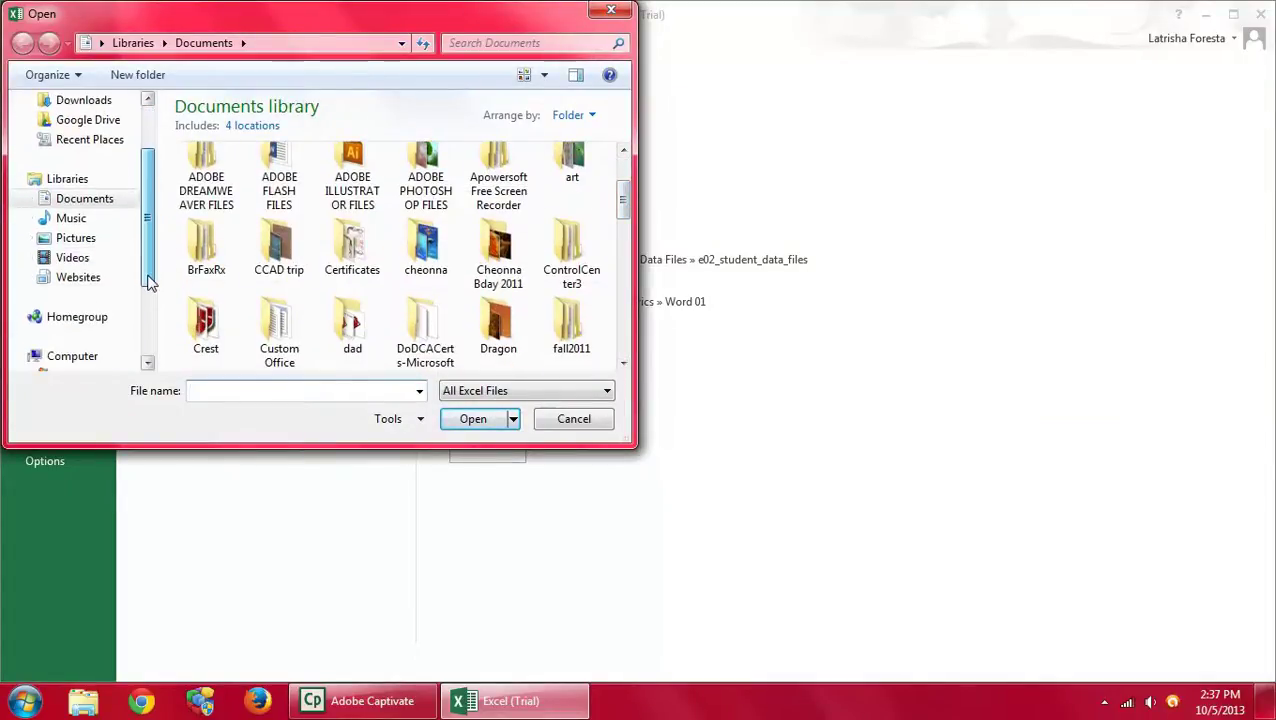
left_click(106, 360)
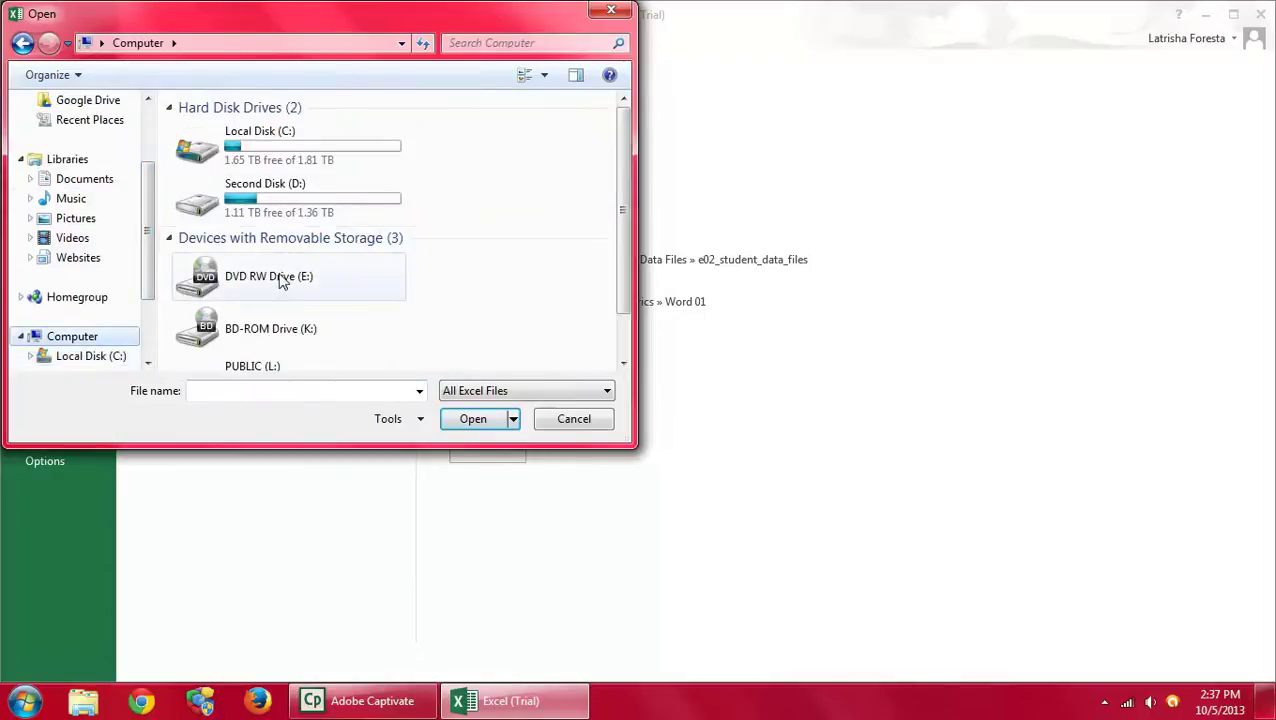
left_click(286, 364)
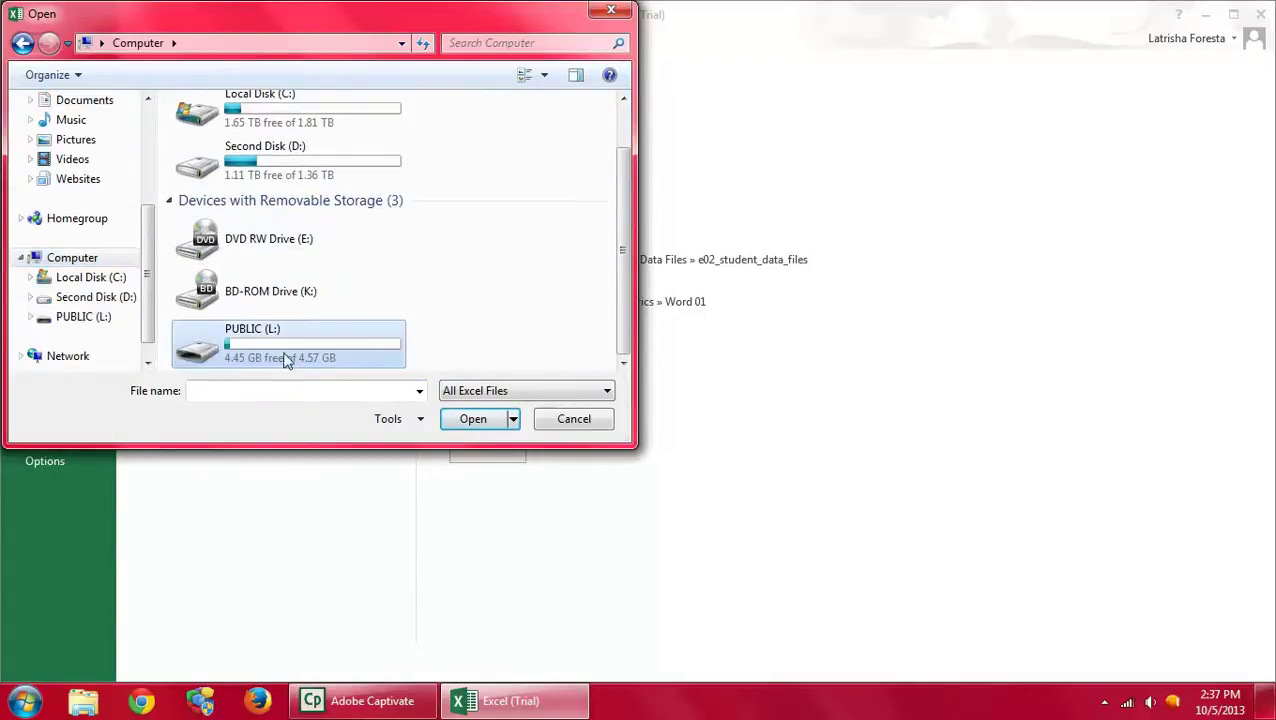
double_click(286, 357)
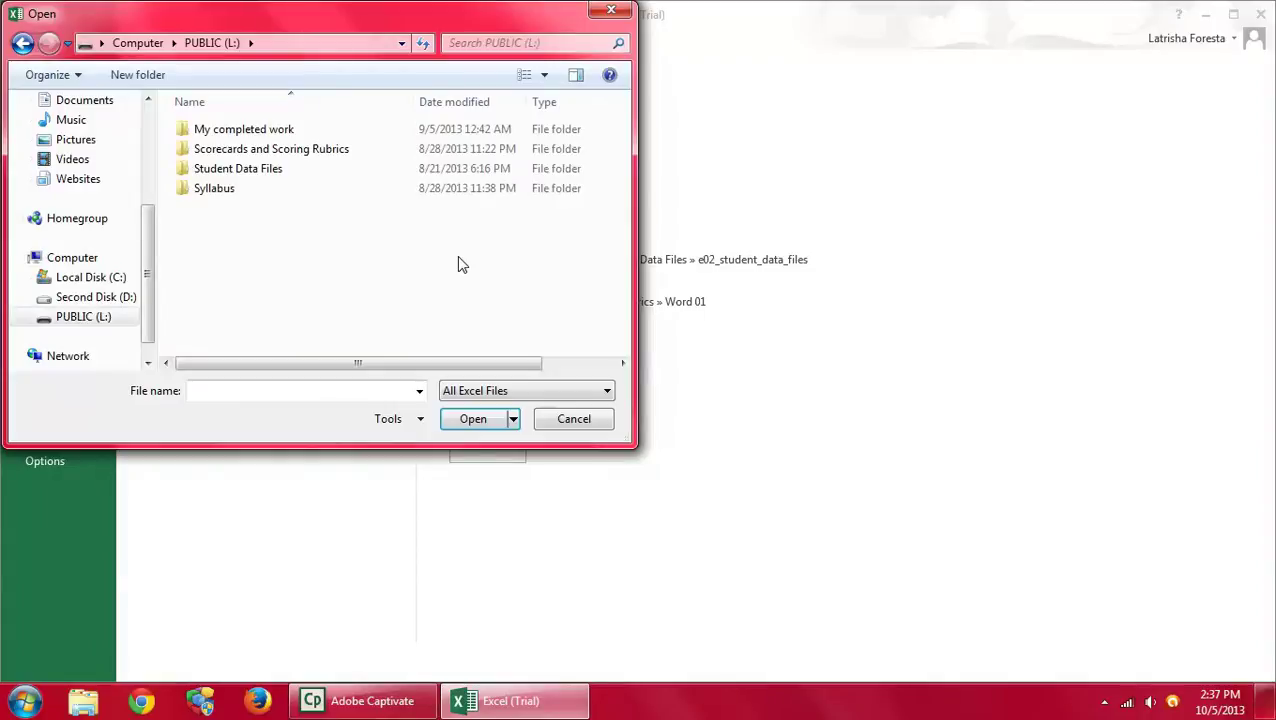
Open e02B_Weekly_Sales from the e02_student_data_files folder inside Student Data Files, and dismiss the trial notice
double_click(232, 172)
double_click(233, 138)
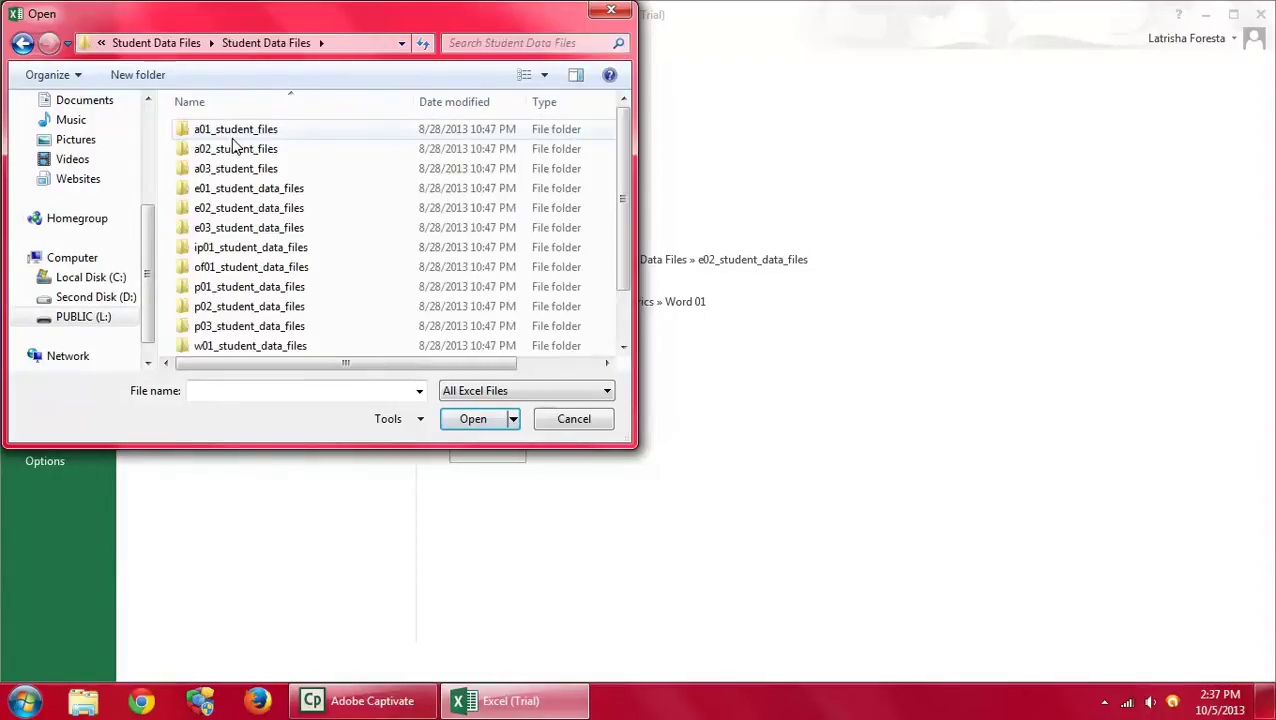
left_click(229, 214)
double_click(229, 214)
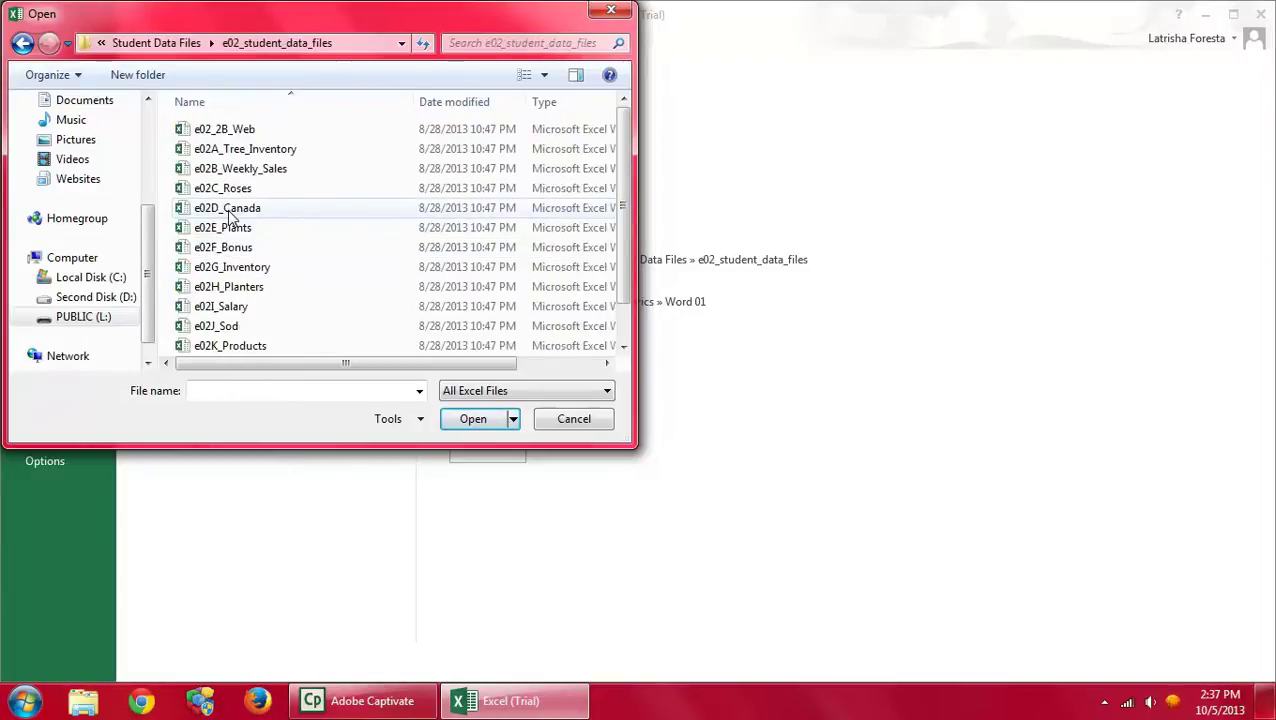
left_click(266, 169)
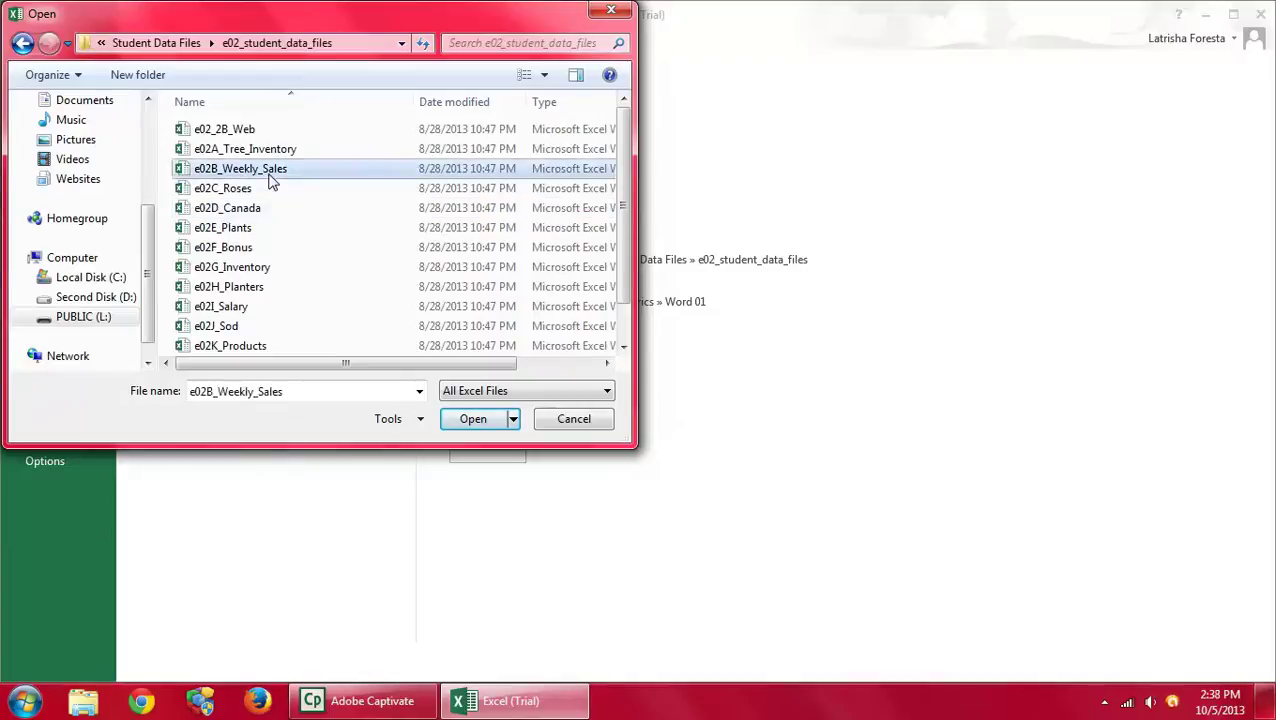
left_click(470, 420)
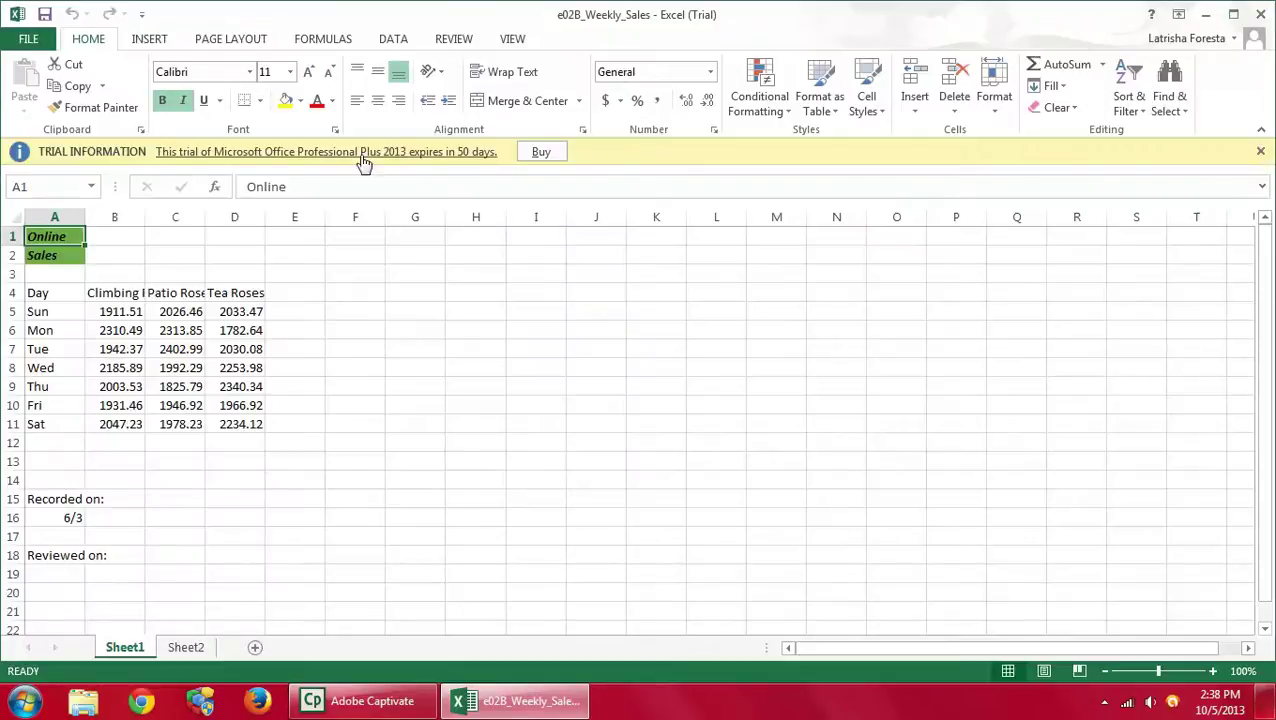
left_click(1261, 152)
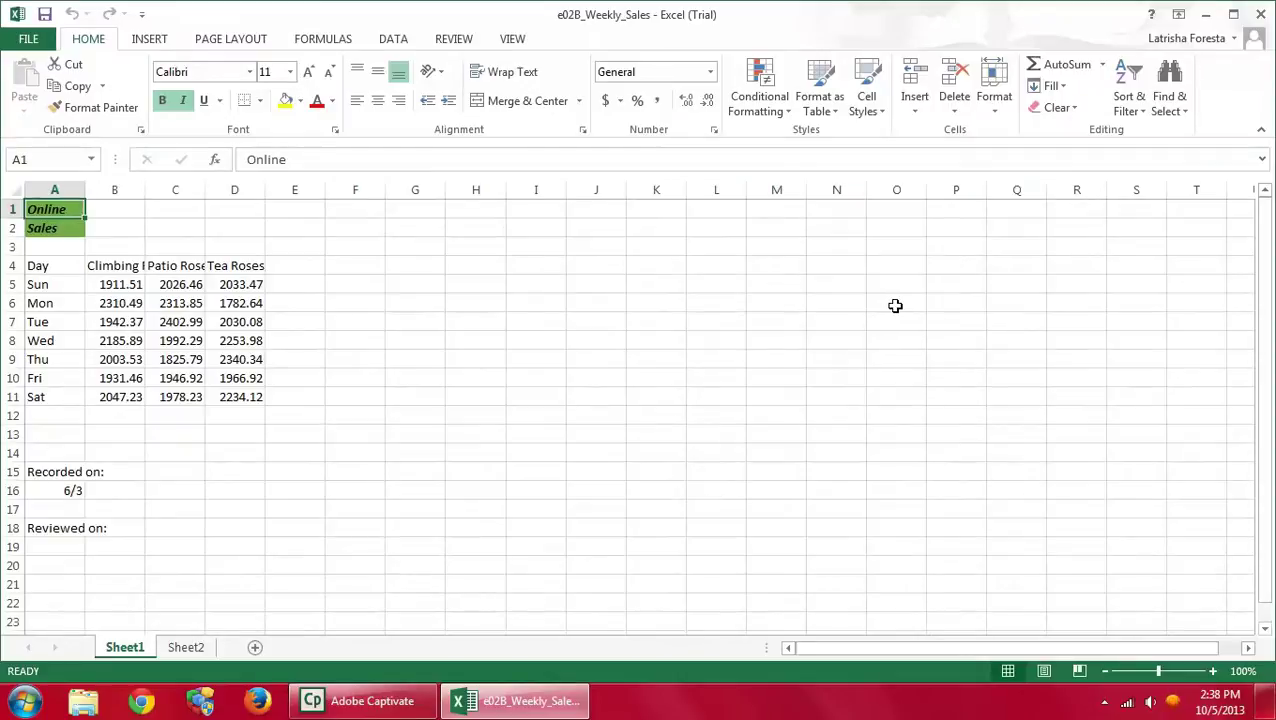
Start saving the workbook as a copy and choose the My completed work folder on PUBLIC (L:)
left_click(39, 39)
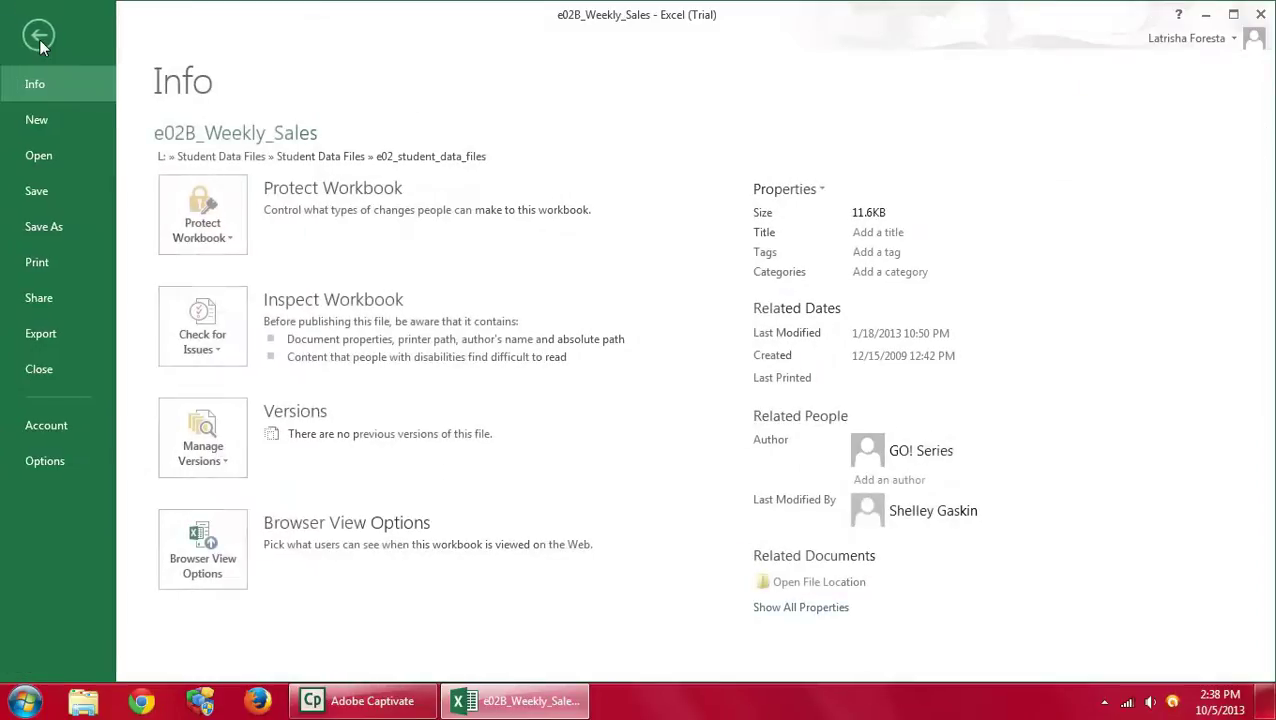
left_click(59, 228)
left_click(489, 505)
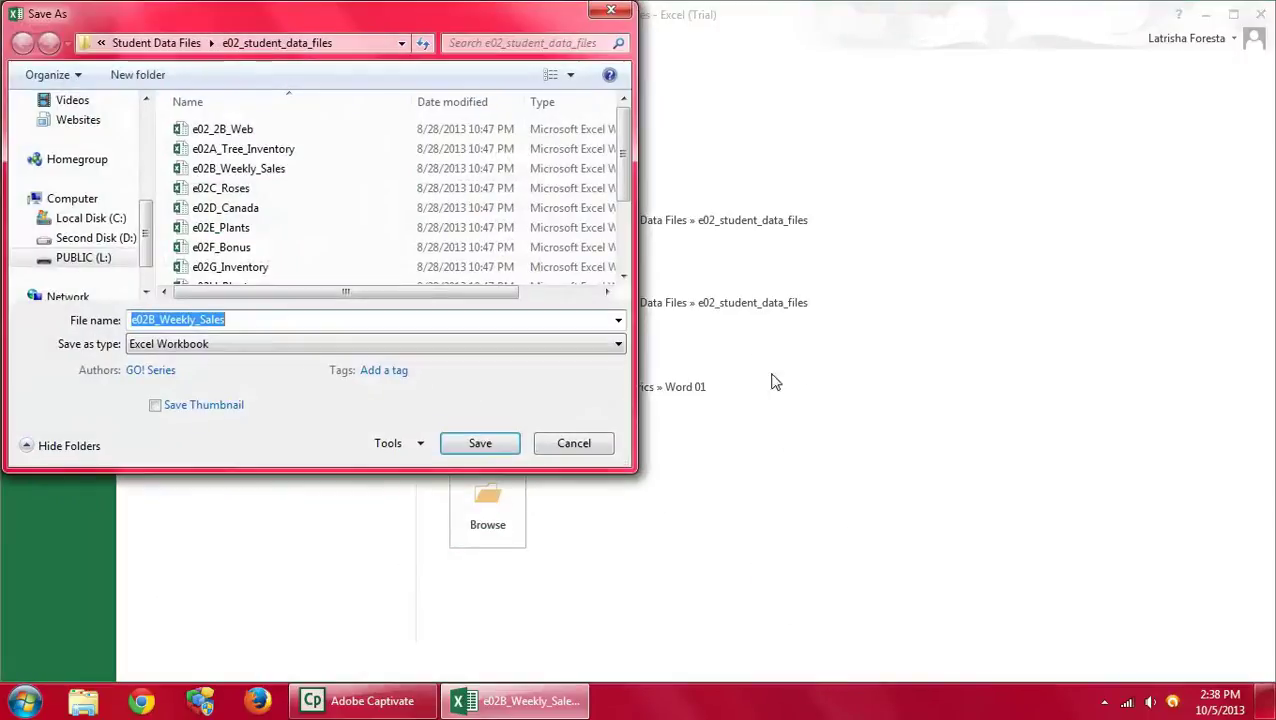
left_click(101, 43)
left_click(122, 86)
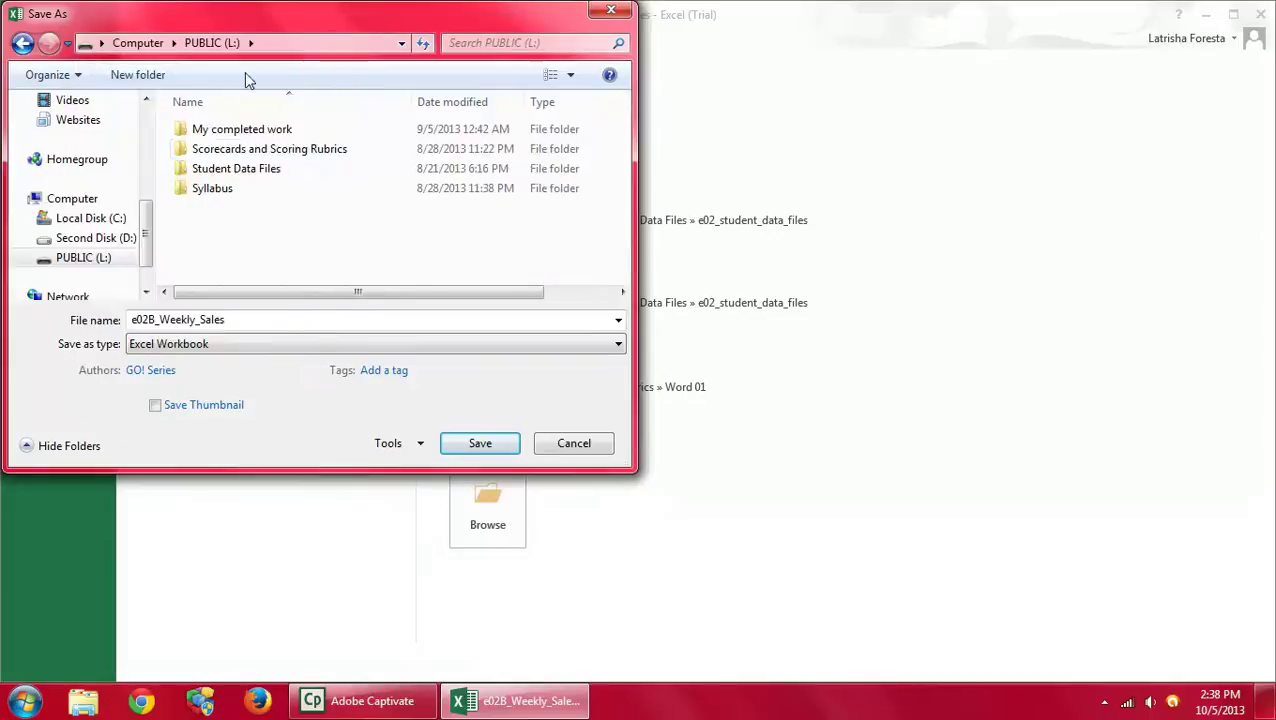
double_click(212, 129)
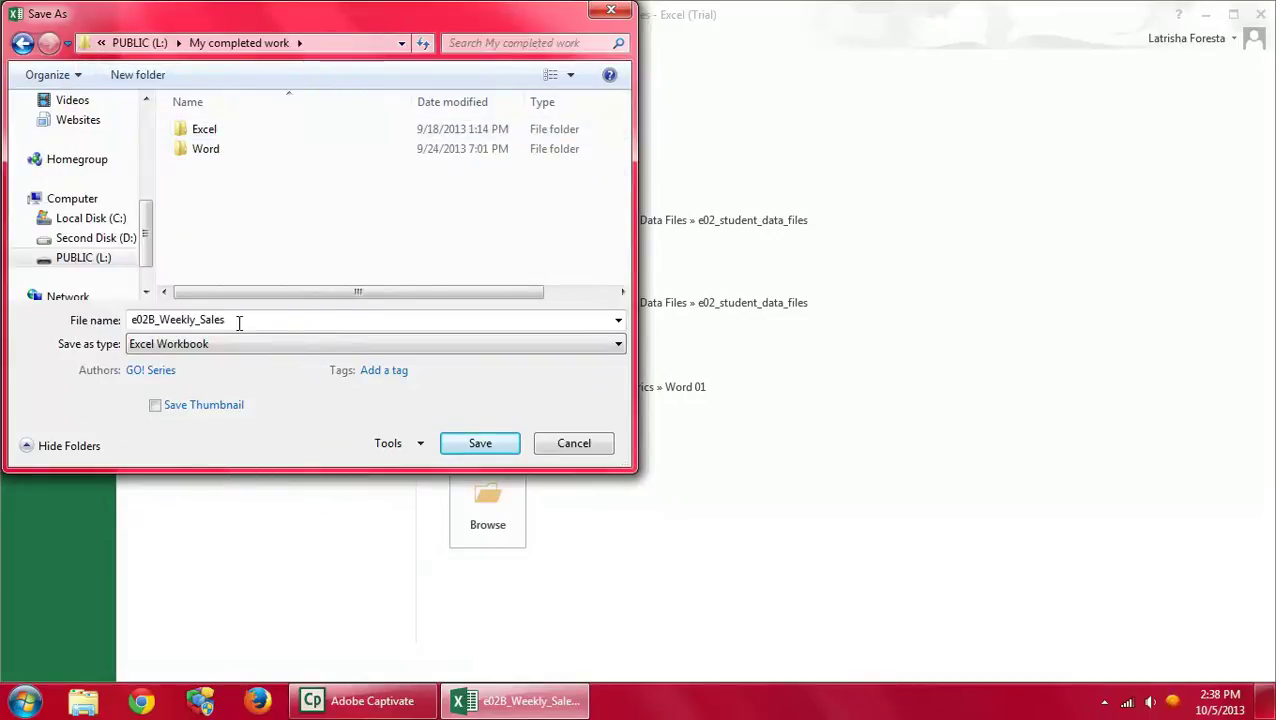
Name the copy with the student's last and first name followed by _2B_Weekly_Sales, and save it in the Excel subfolder
left_click(240, 320)
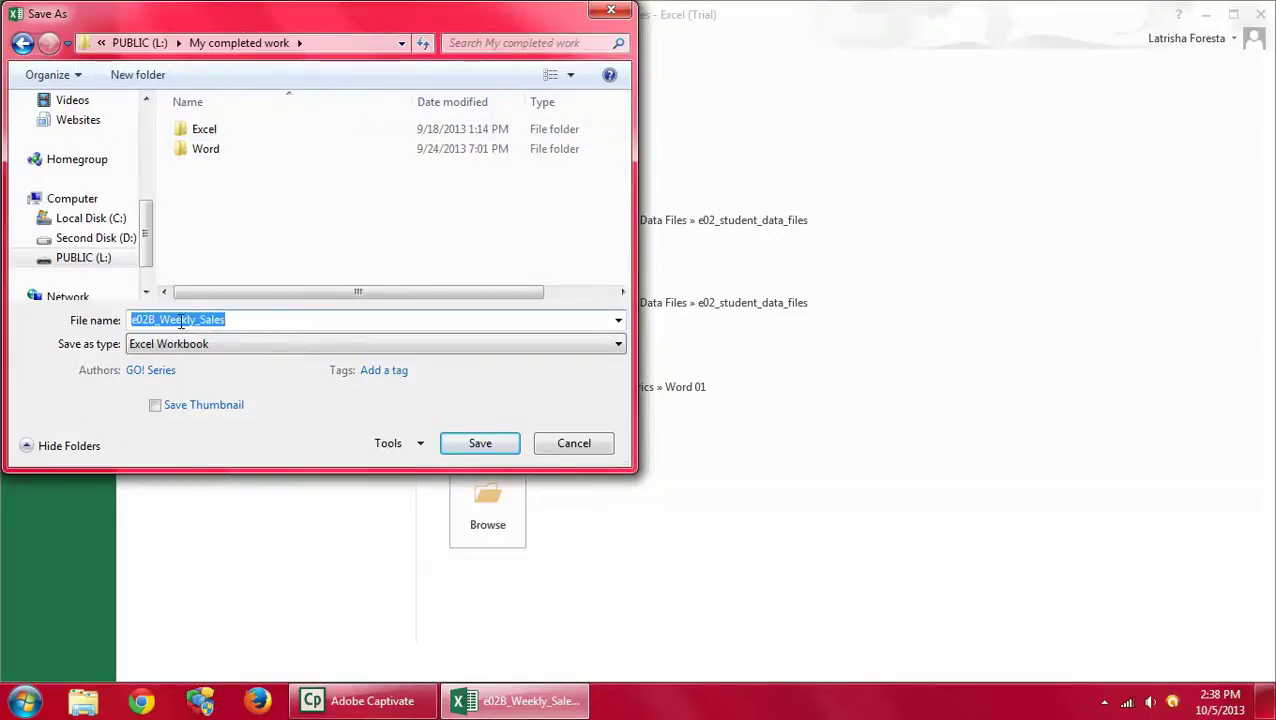
left_click(143, 320)
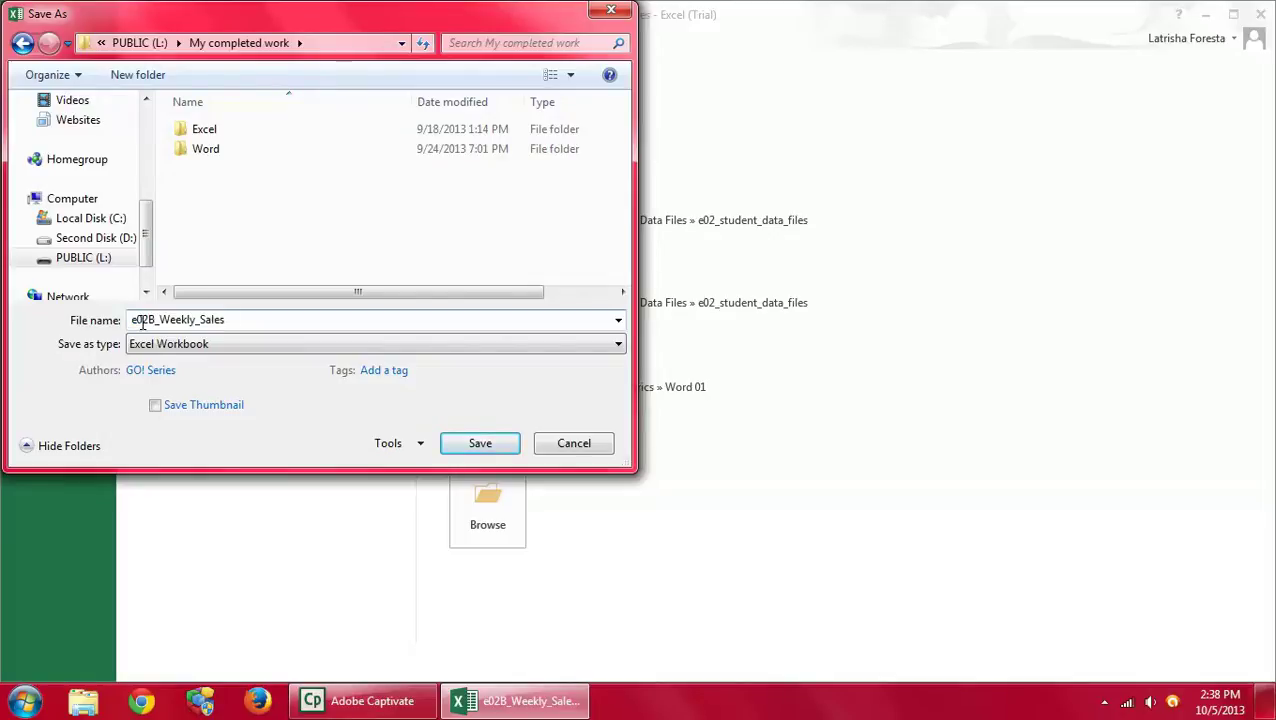
key("BackSpace")
key("BackSpace")
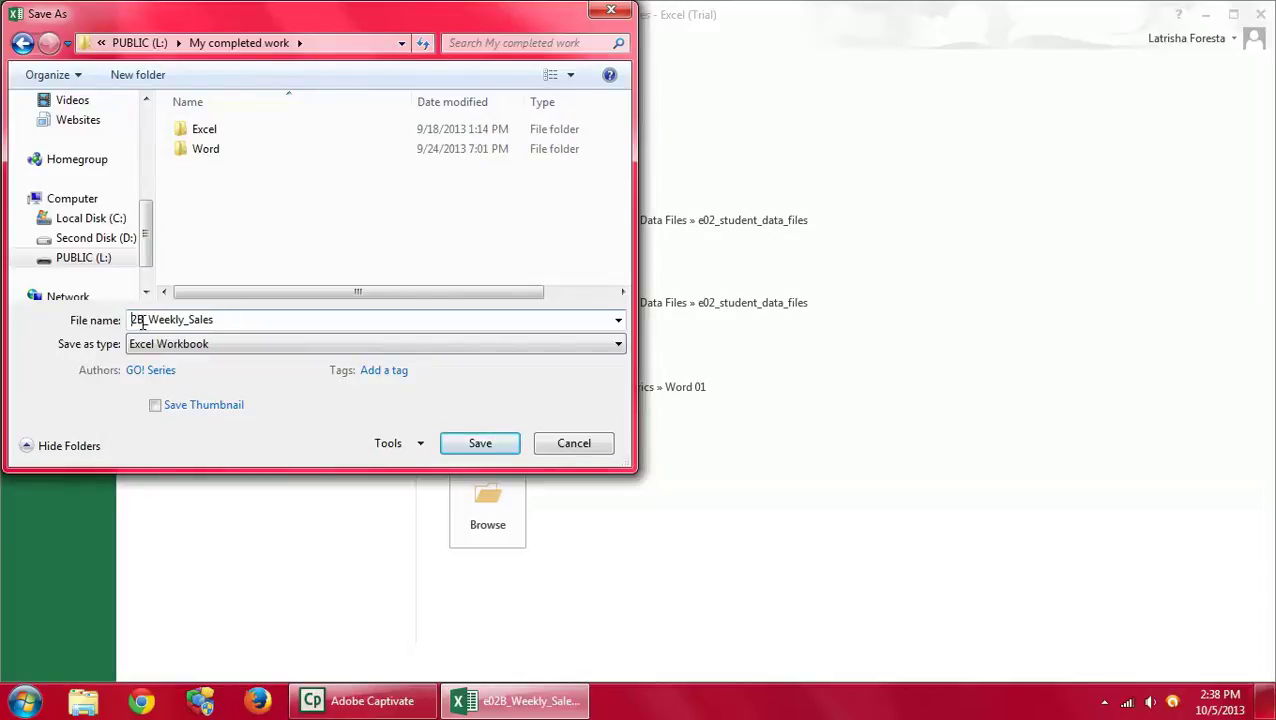
type("Foresta_LAtrisha_")
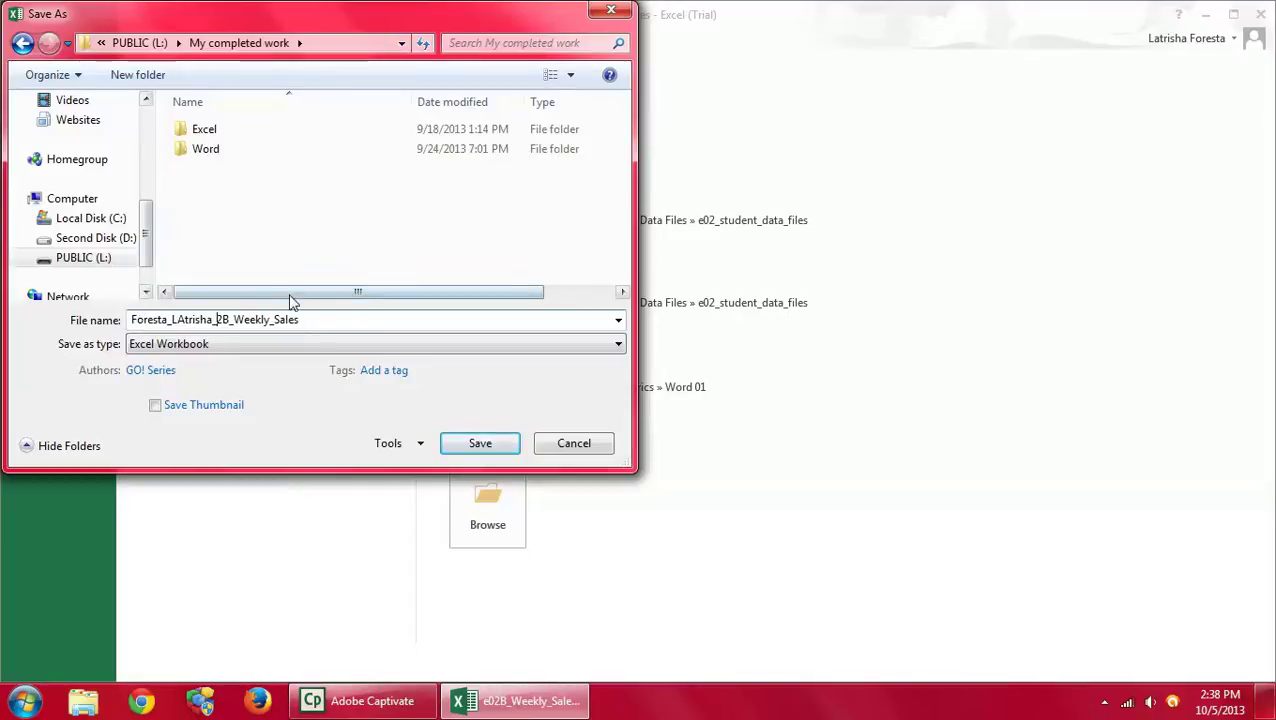
double_click(205, 131)
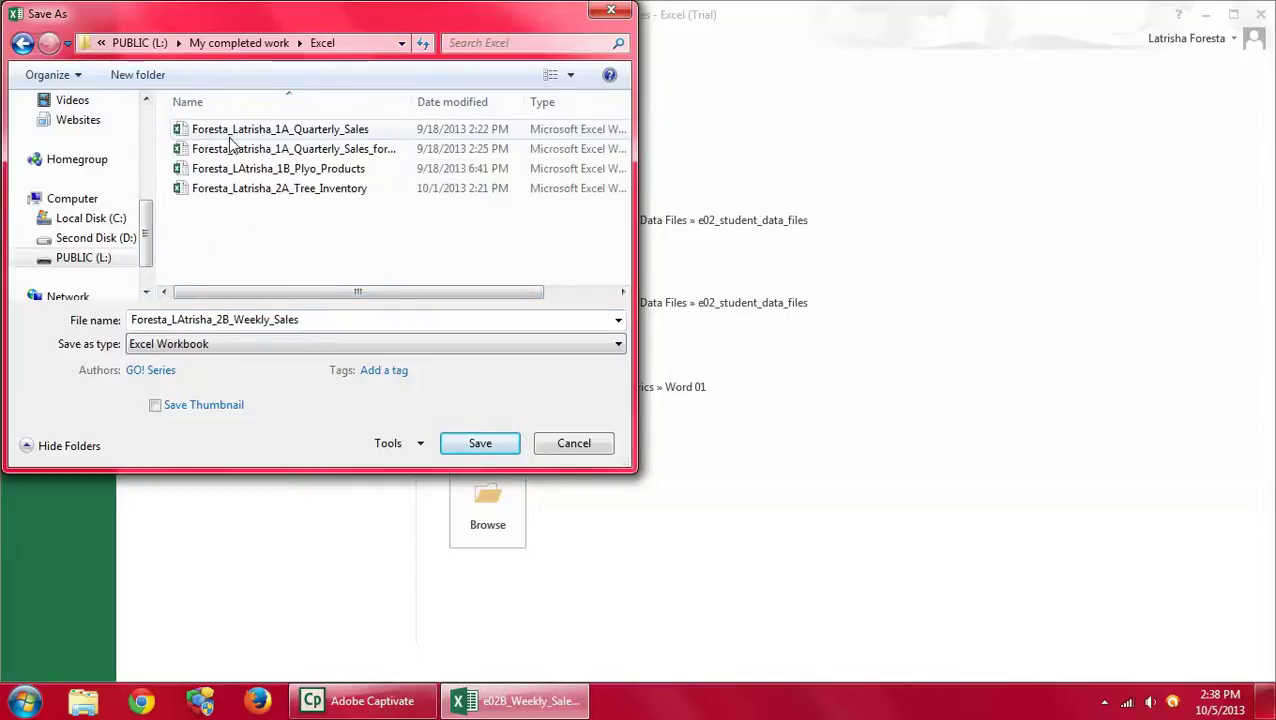
left_click(486, 443)
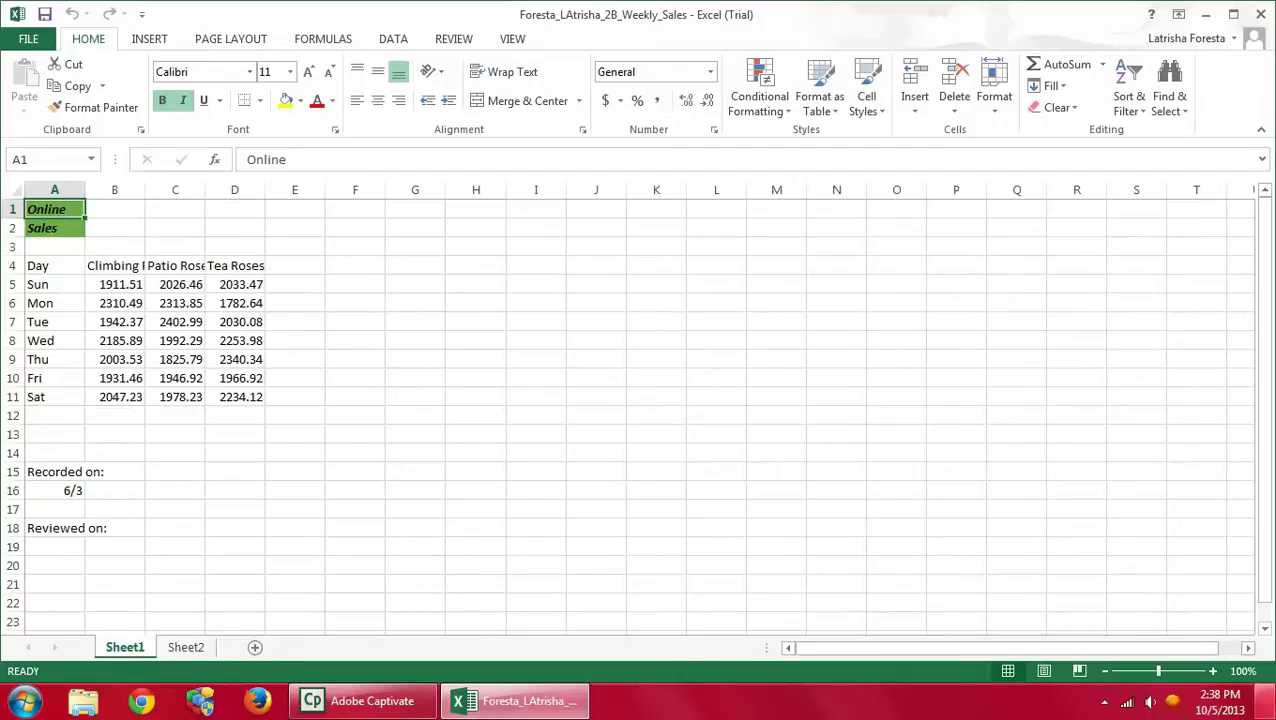
Examine the sales data on both worksheets, with Sheet1 magnified to 130% and Sheet2 to 140%
left_click(1213, 671)
left_click(1213, 671)
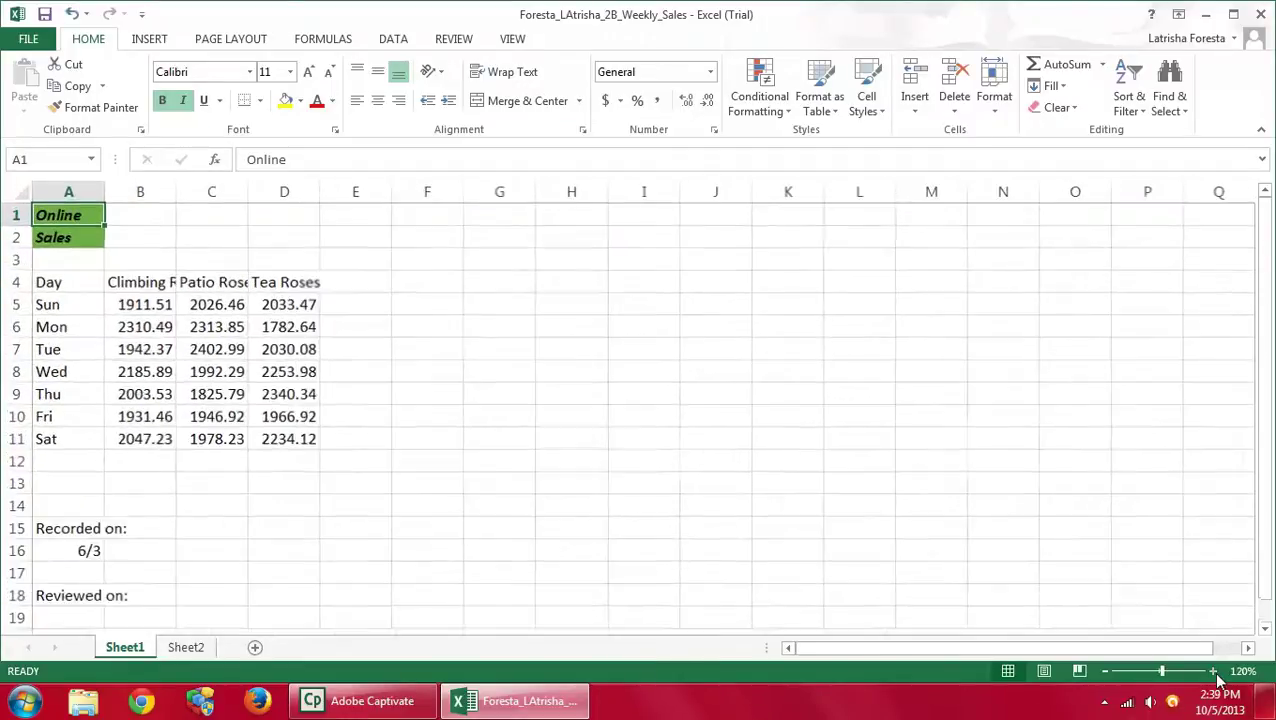
left_click(1213, 671)
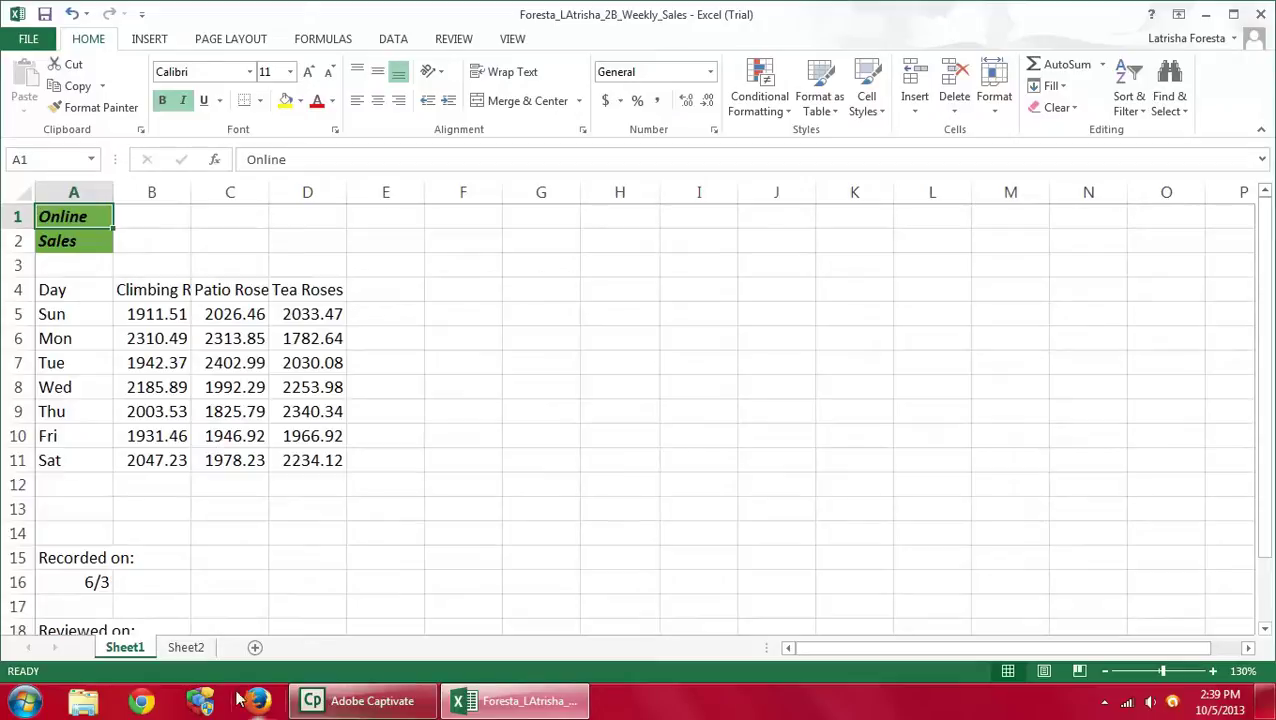
left_click(186, 647)
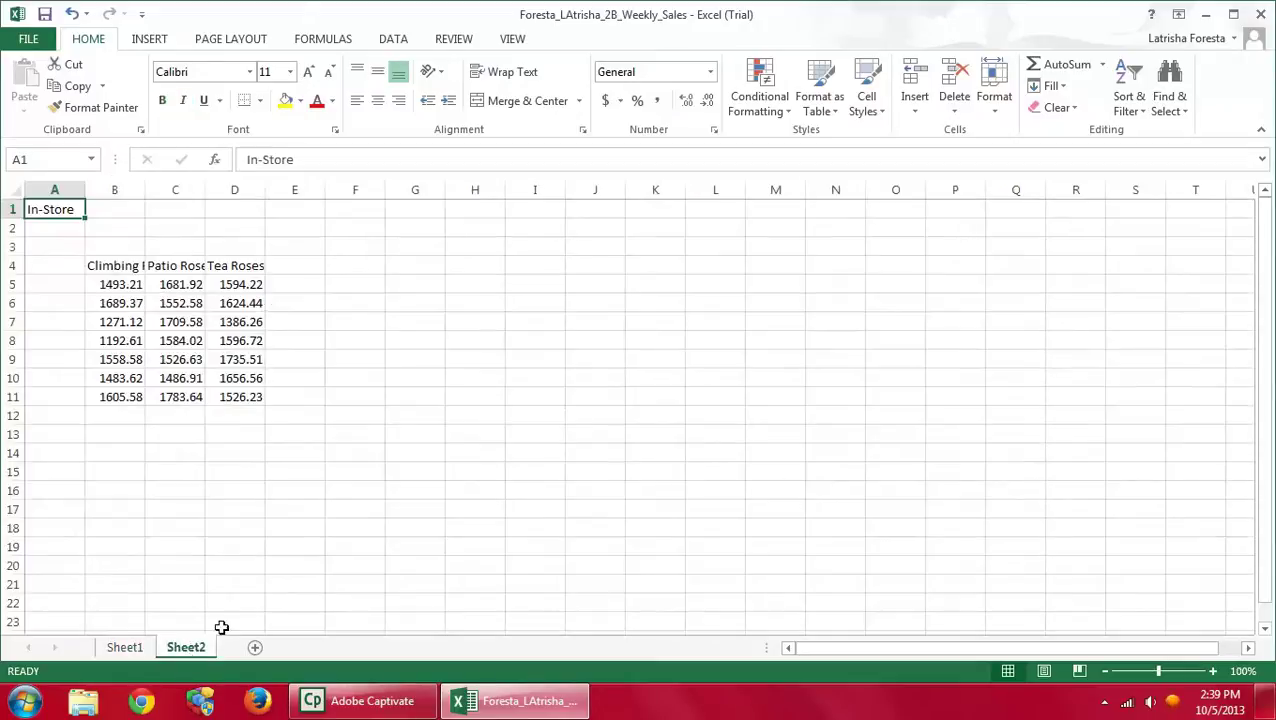
left_click(1214, 673)
left_click(1214, 673)
left_click(1214, 673)
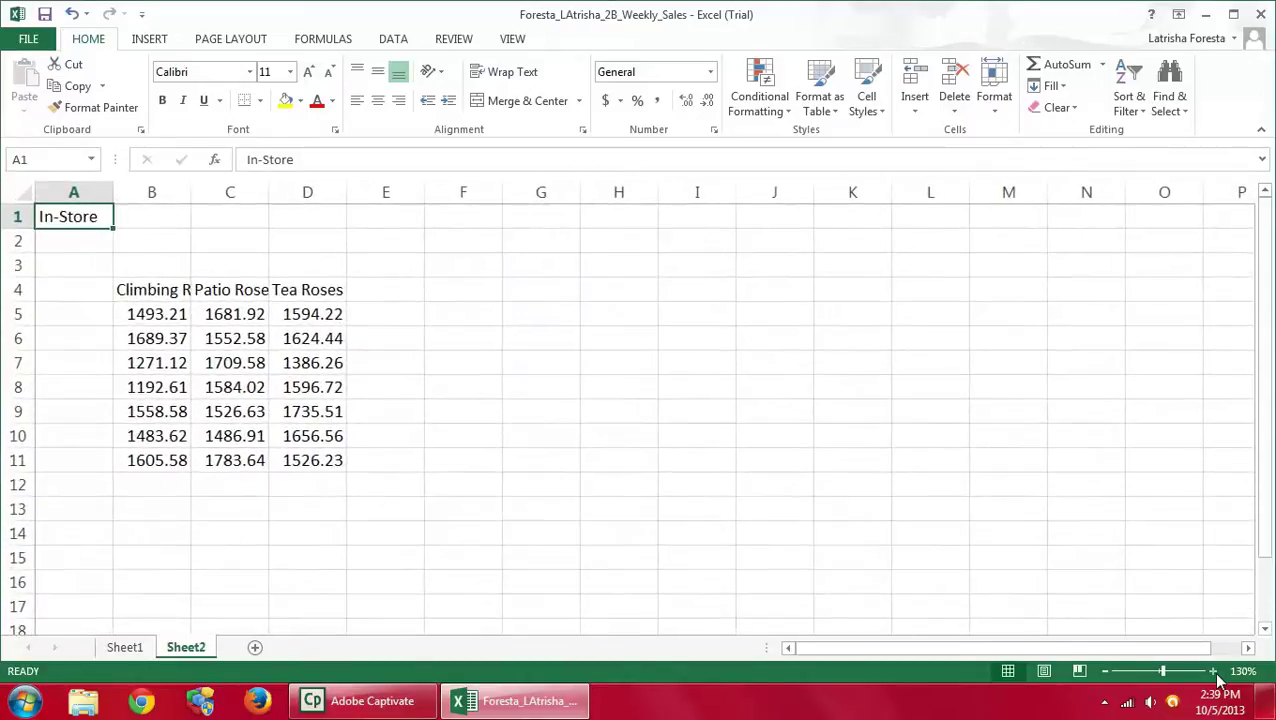
left_click(1213, 671)
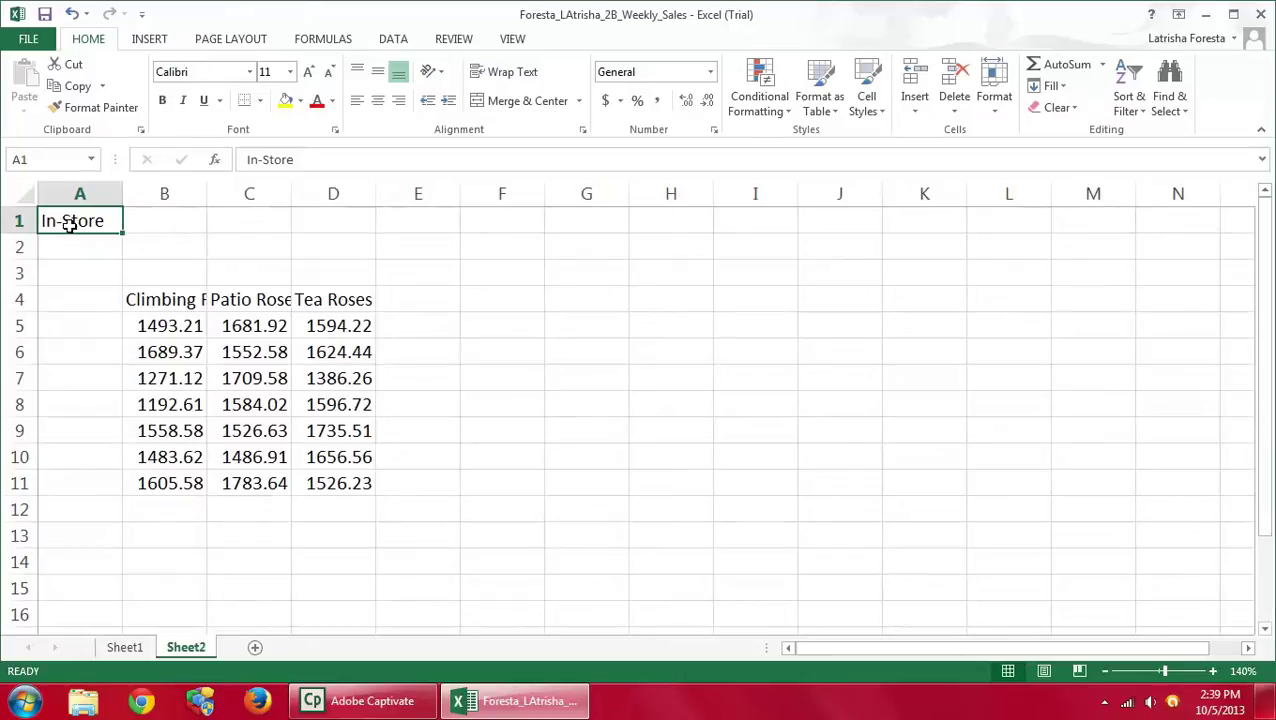
Rename the Sheet1 worksheet as Online Sales
left_click(141, 651)
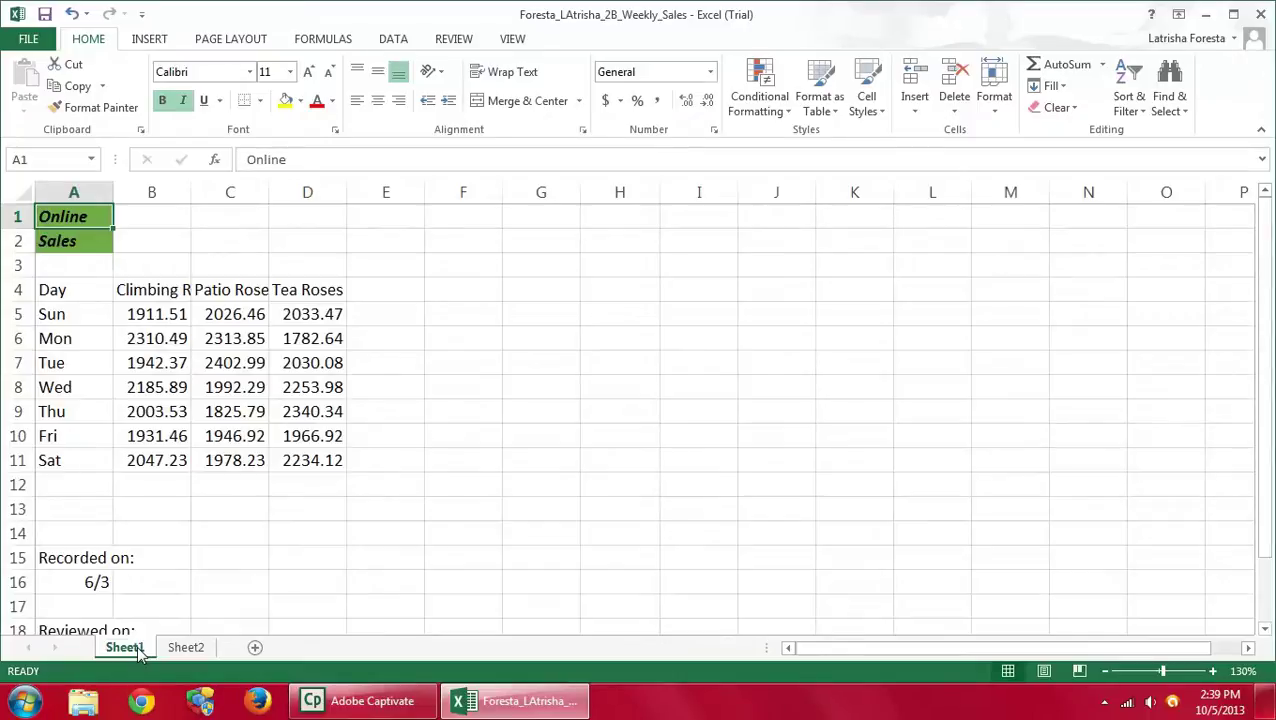
double_click(139, 648)
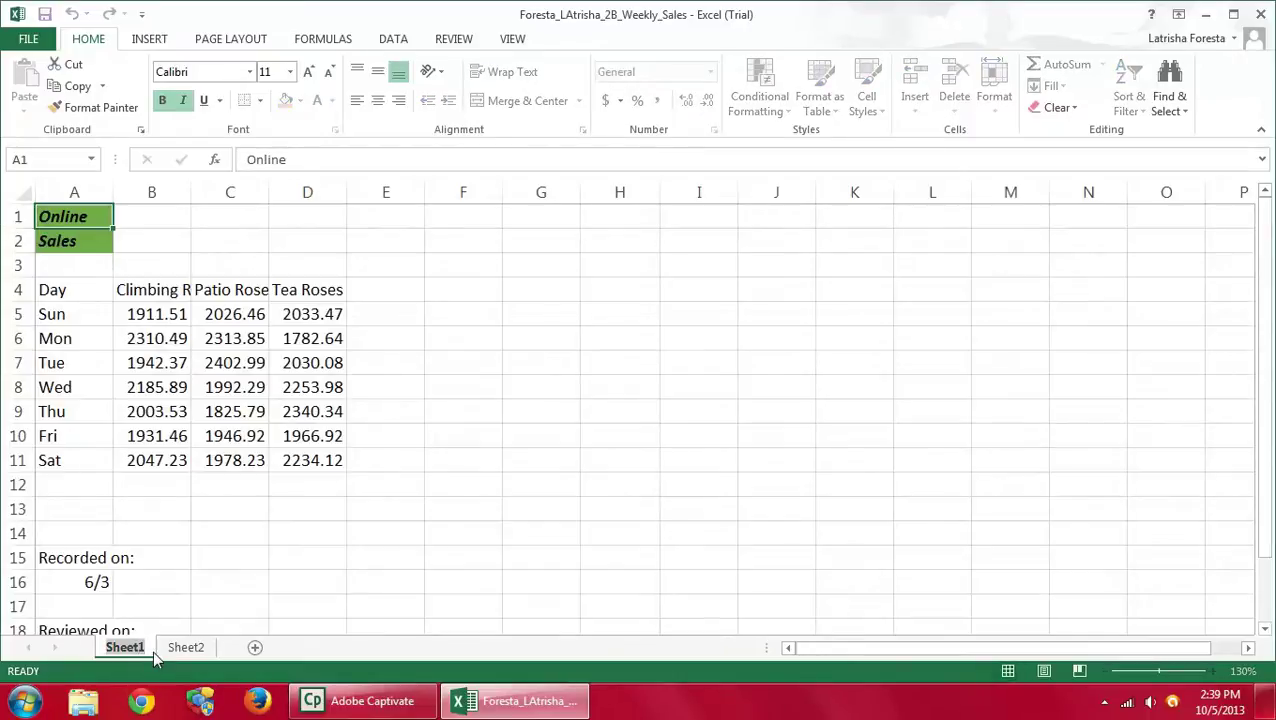
type("O")
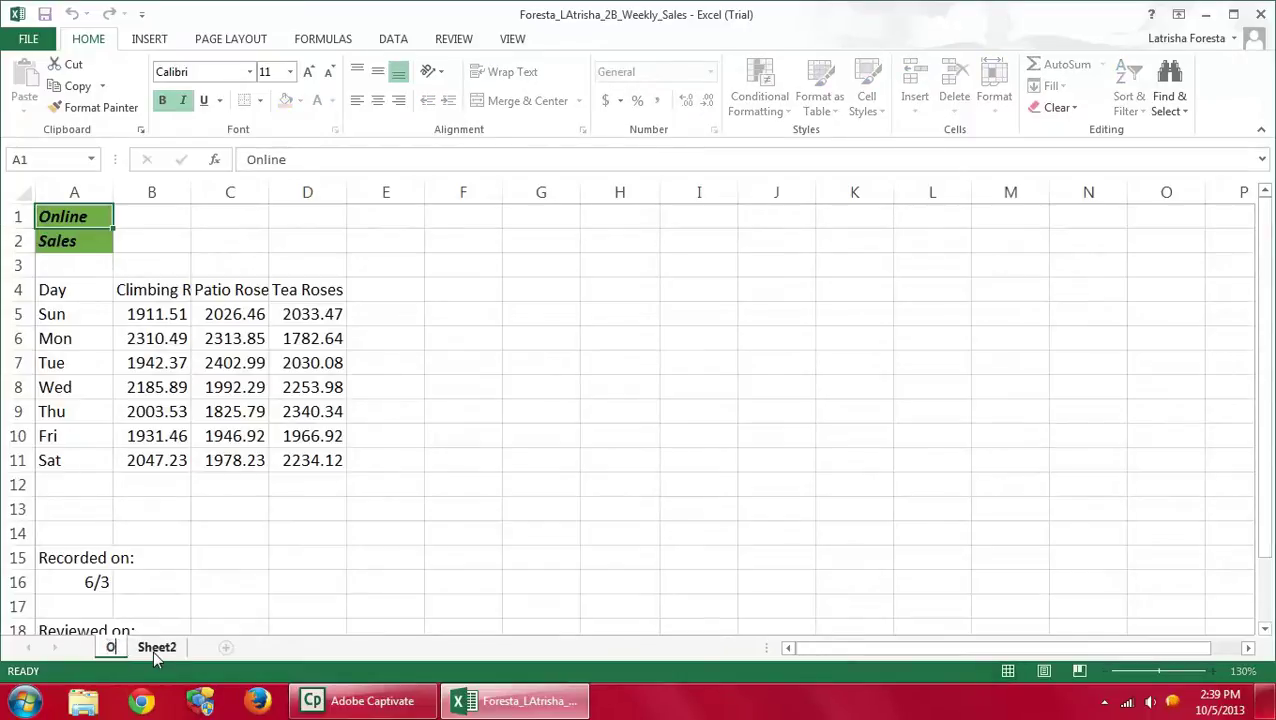
type("nline Sales")
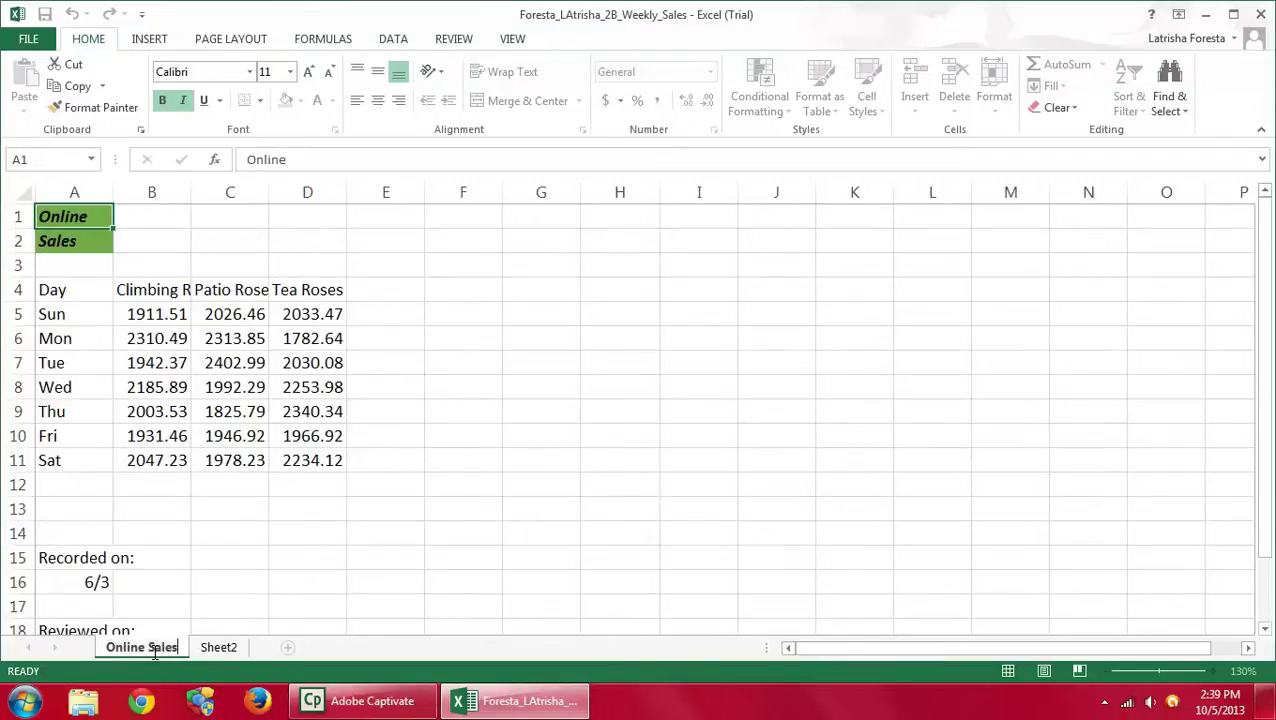
key("Return")
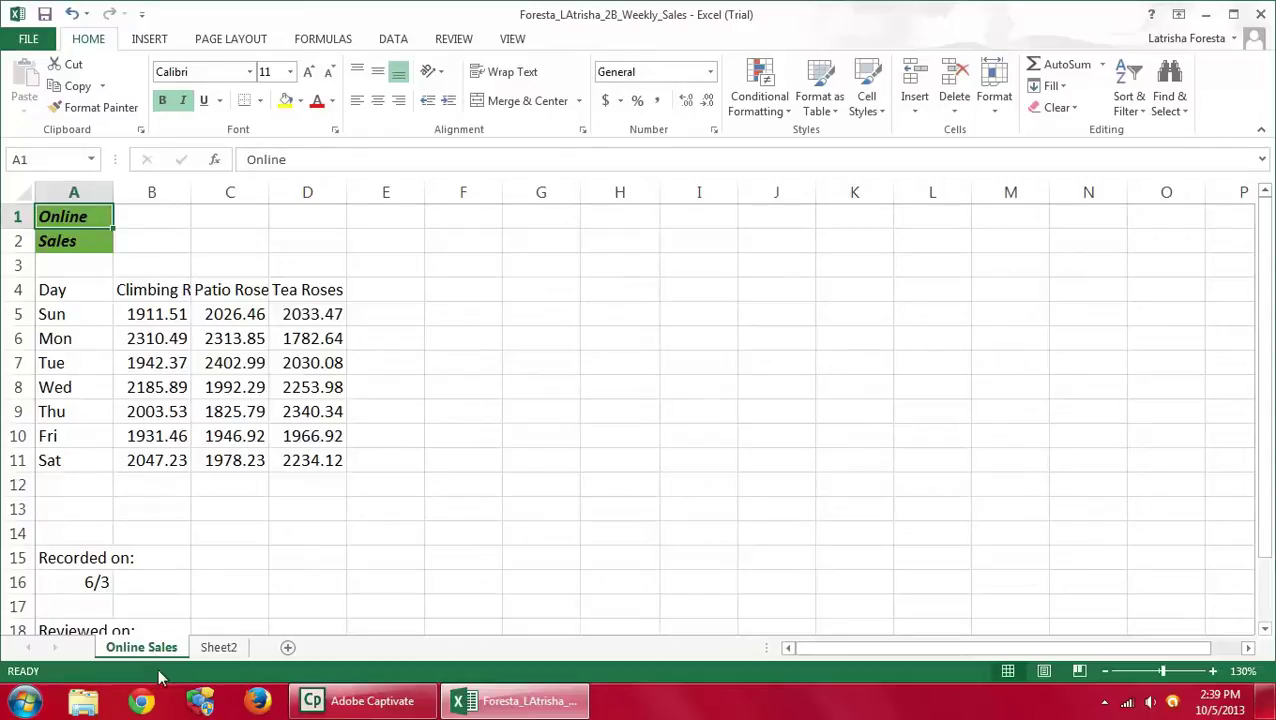
Rename the Sheet2 worksheet as In-Store Sales
left_click(219, 648)
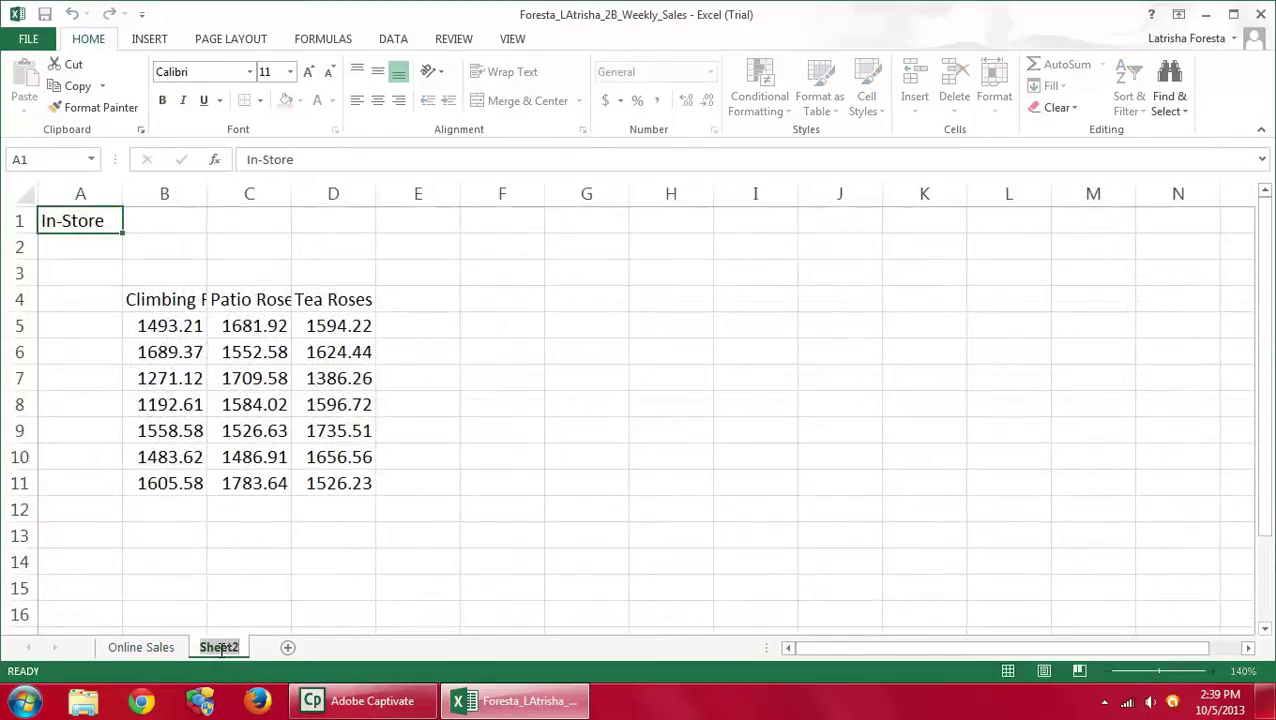
double_click(219, 648)
type("In-Store")
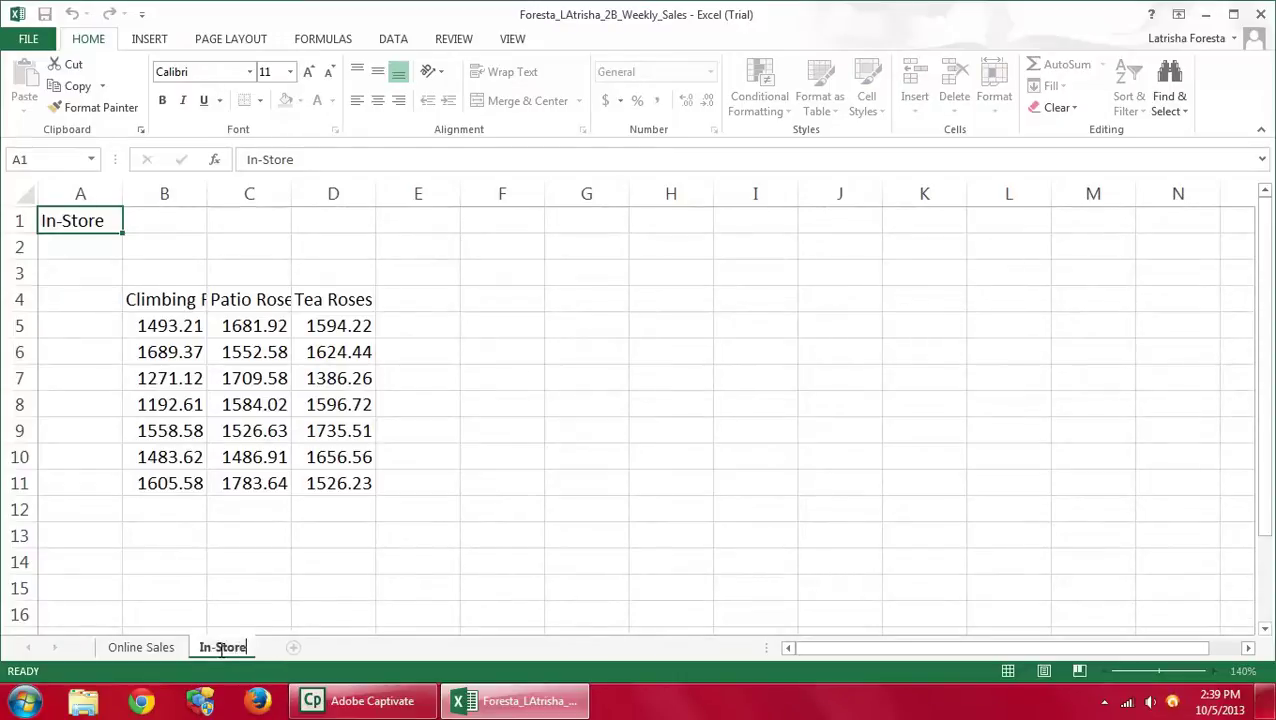
type(" Sales")
key("Return")
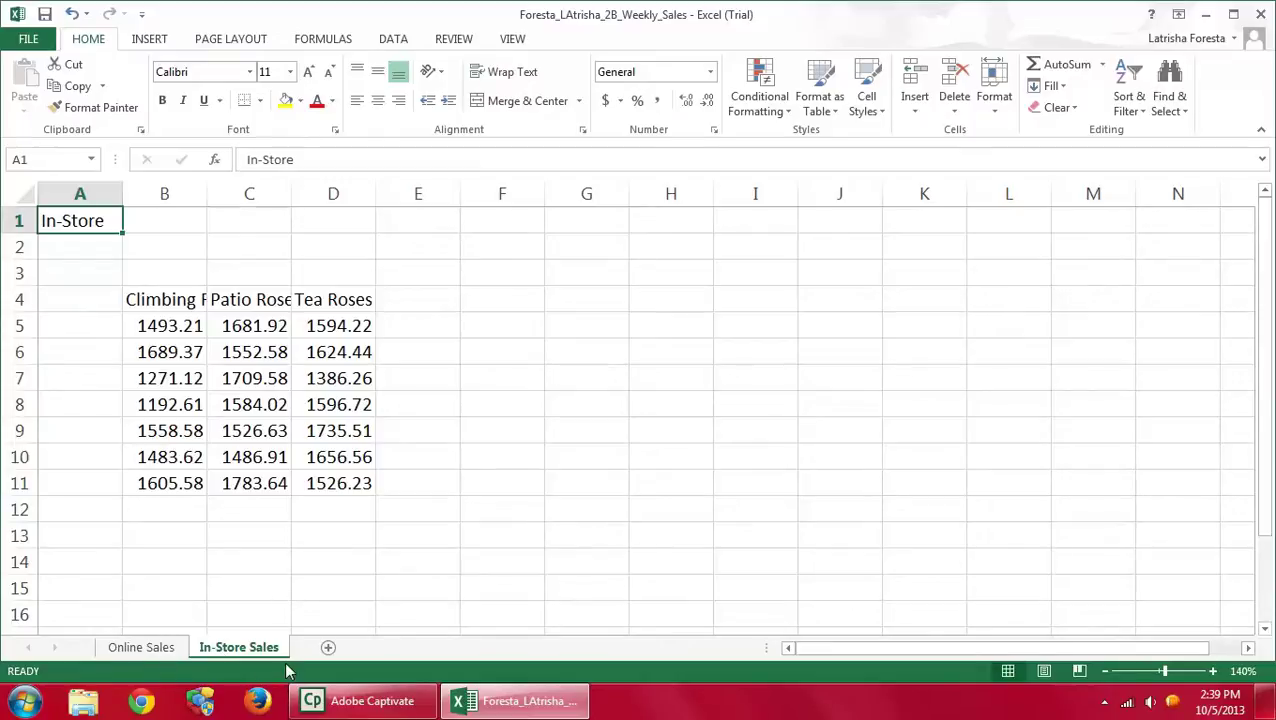
Color the In-Store Sales sheet tab with the green base theme color
right_click(259, 650)
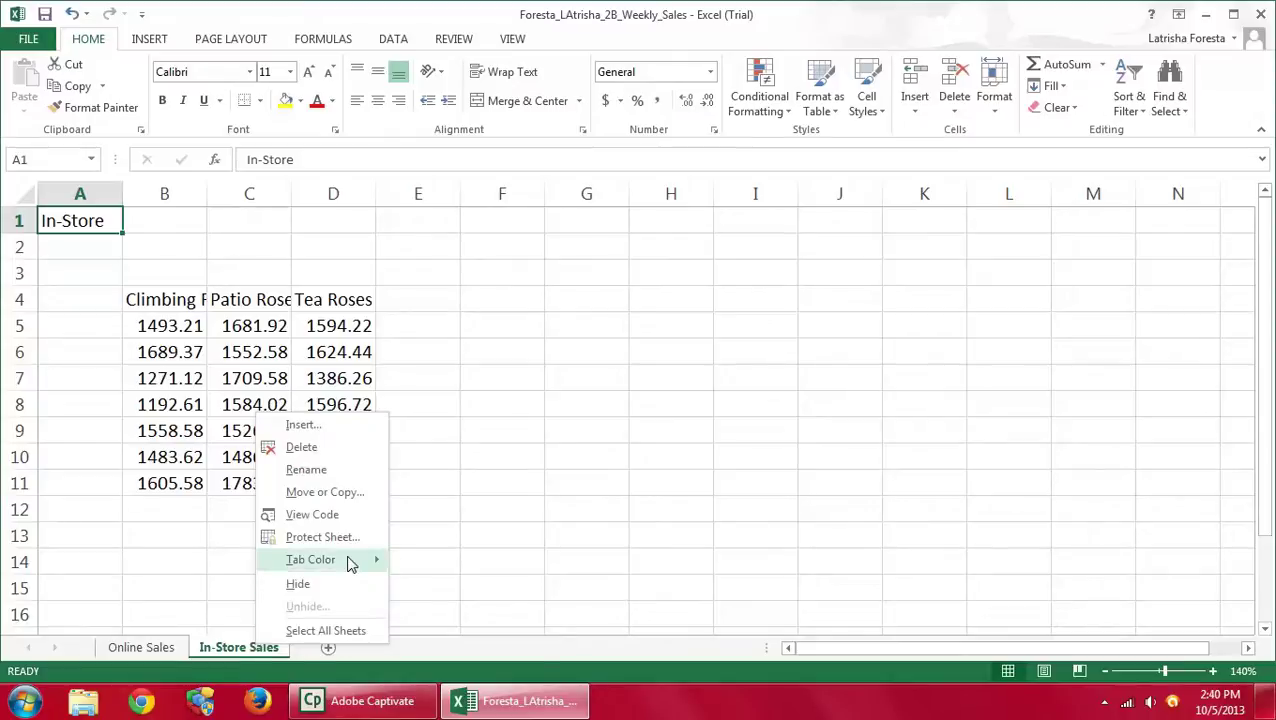
mouse_move(349, 565)
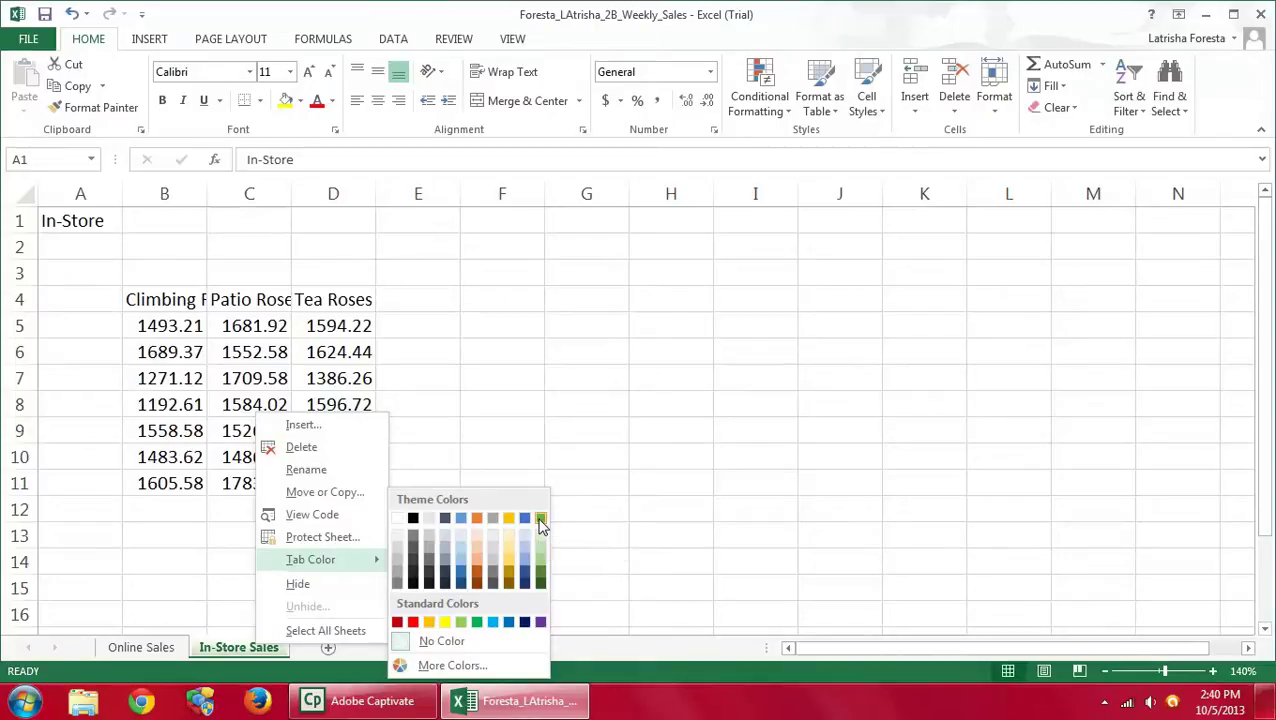
left_click(540, 519)
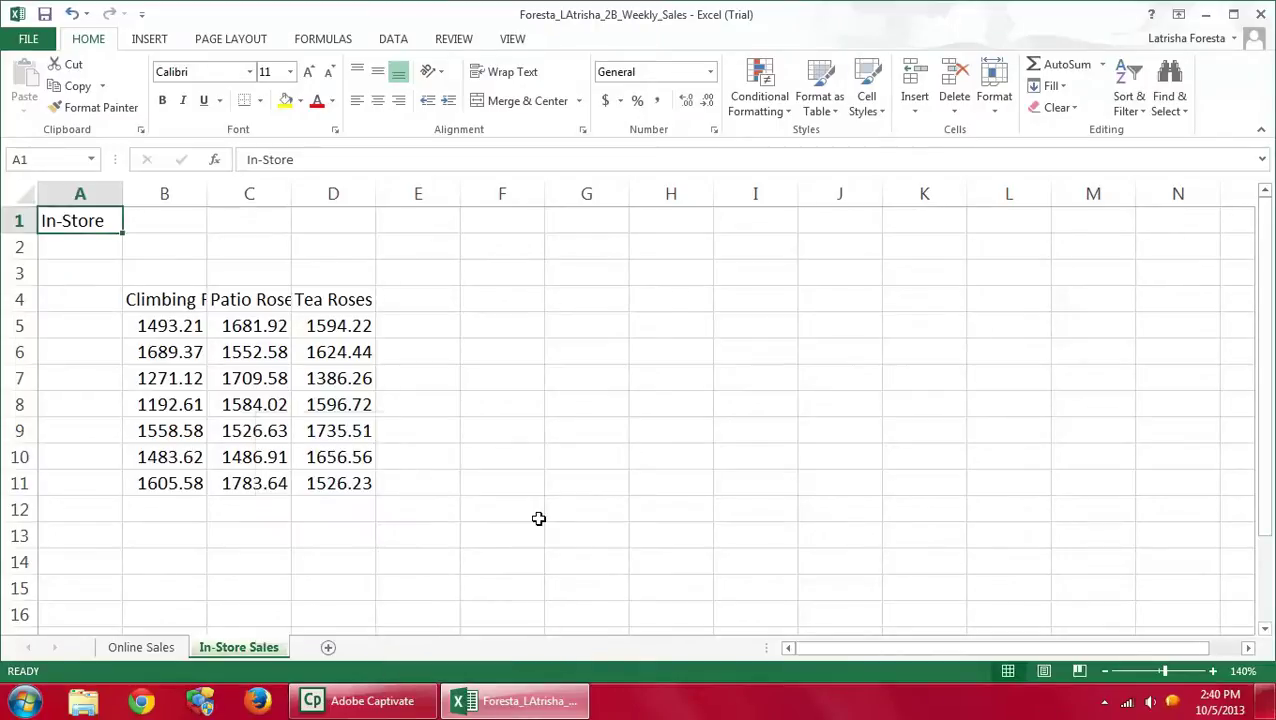
Color the Online Sales sheet tab with the darker blue base theme color beside green, and check both sheet tabs
left_click(145, 650)
right_click(143, 655)
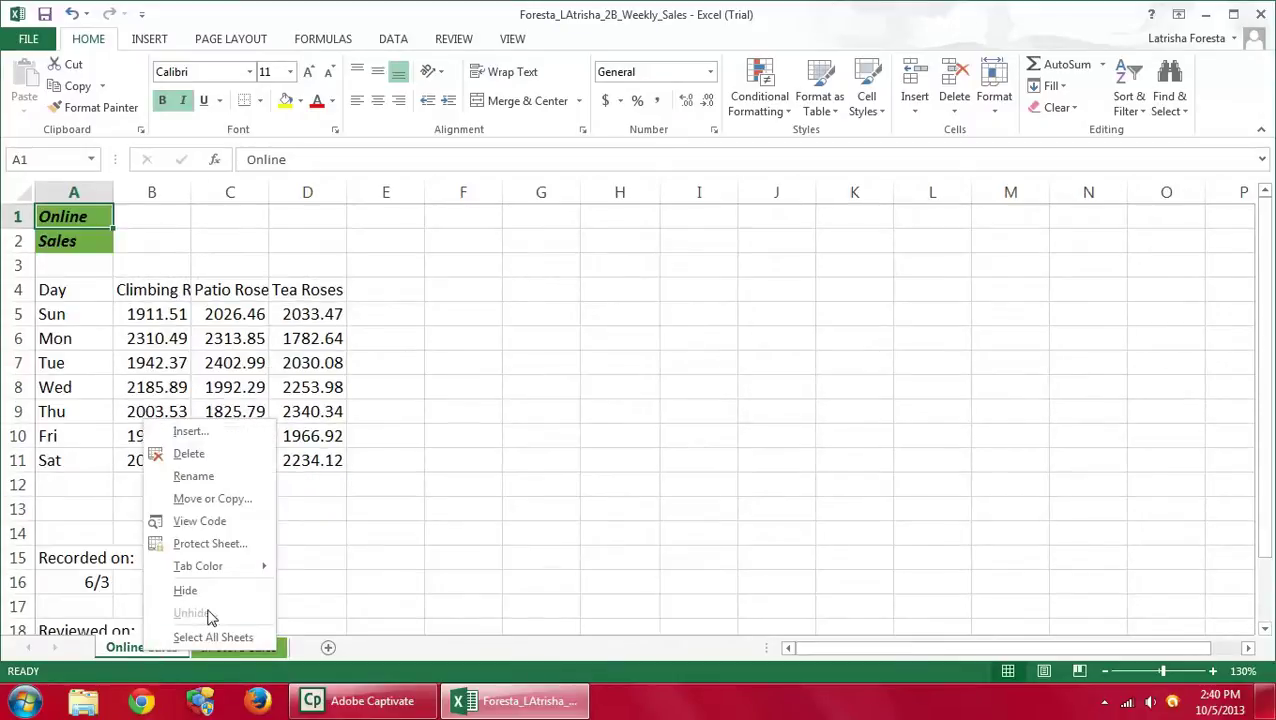
mouse_move(213, 566)
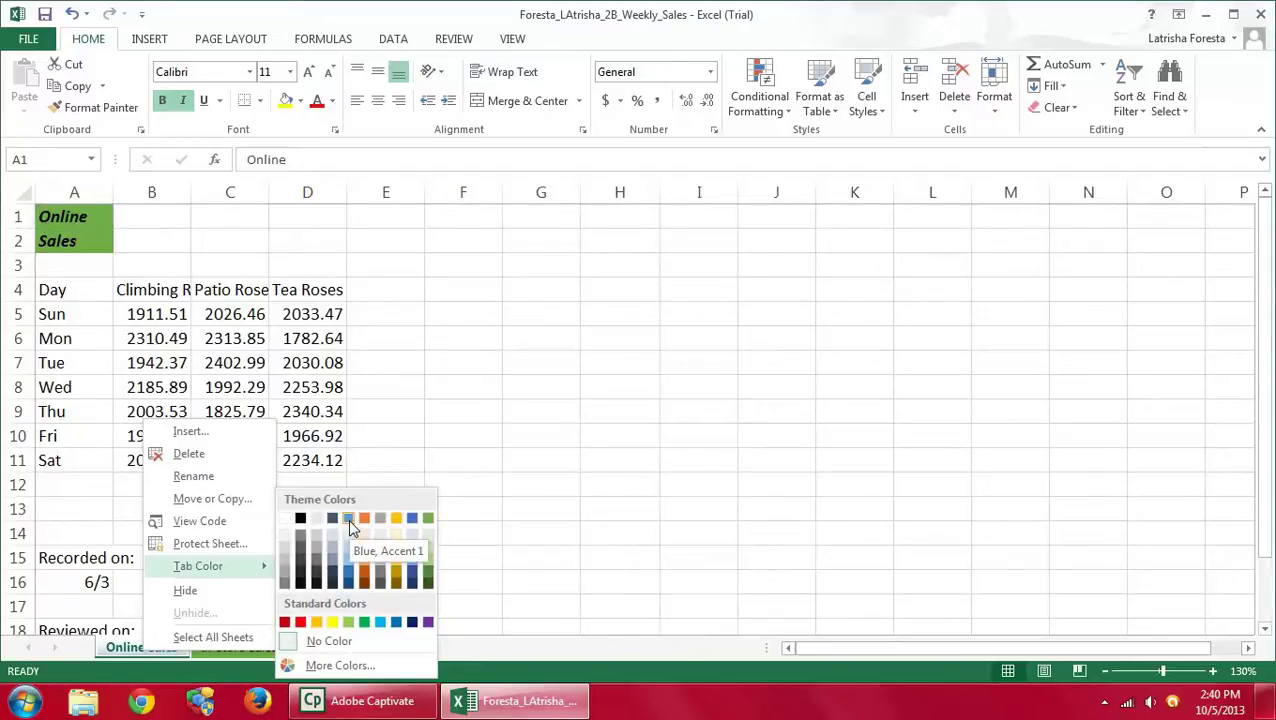
left_click(418, 518)
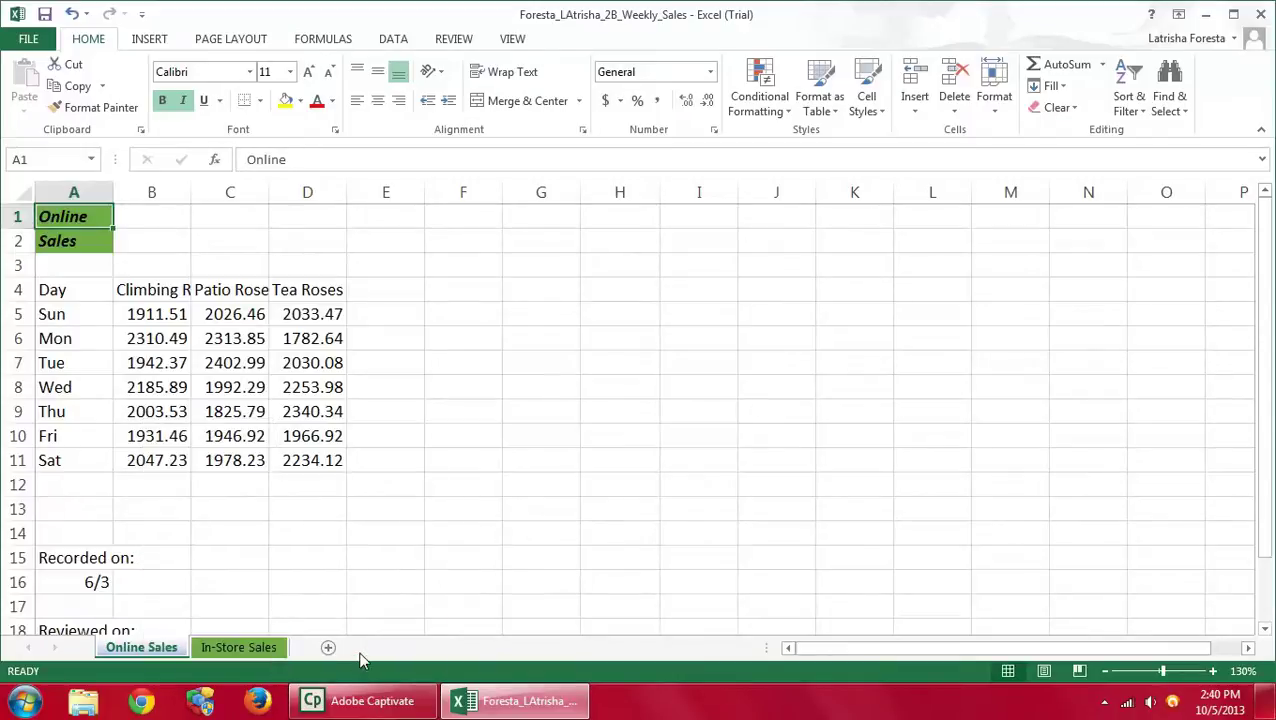
left_click(240, 649)
left_click(140, 648)
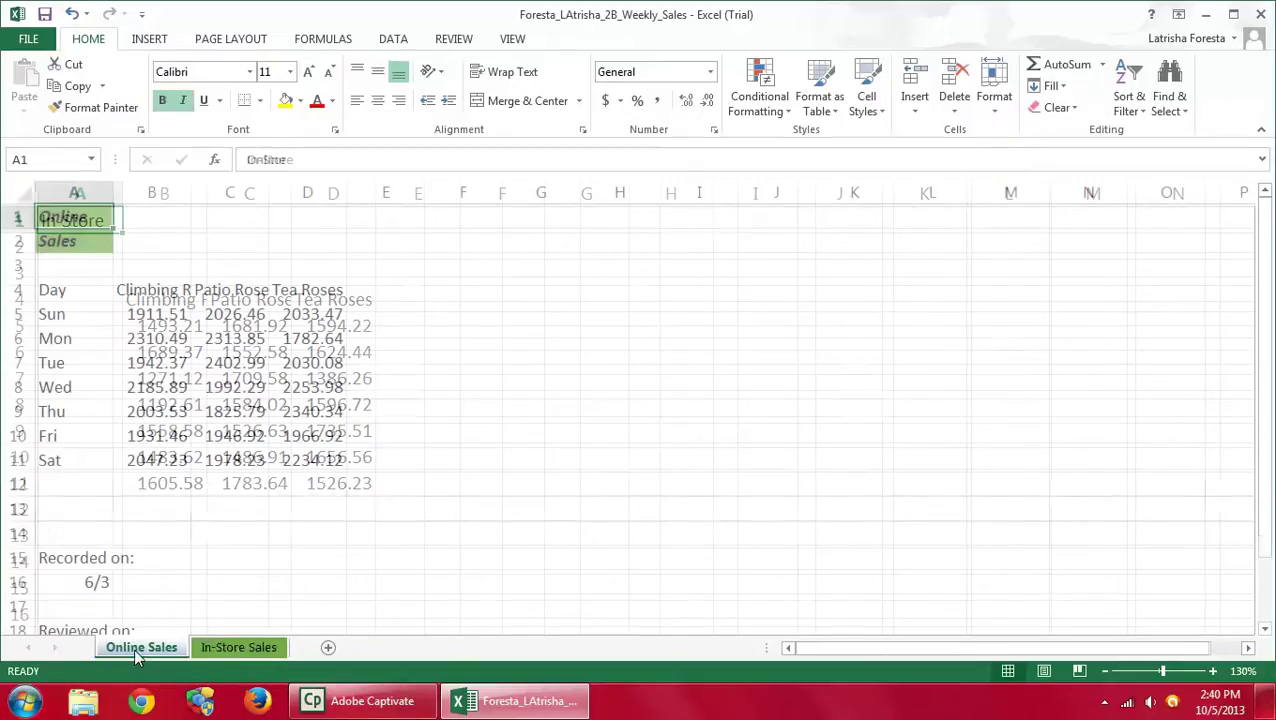
left_click(223, 649)
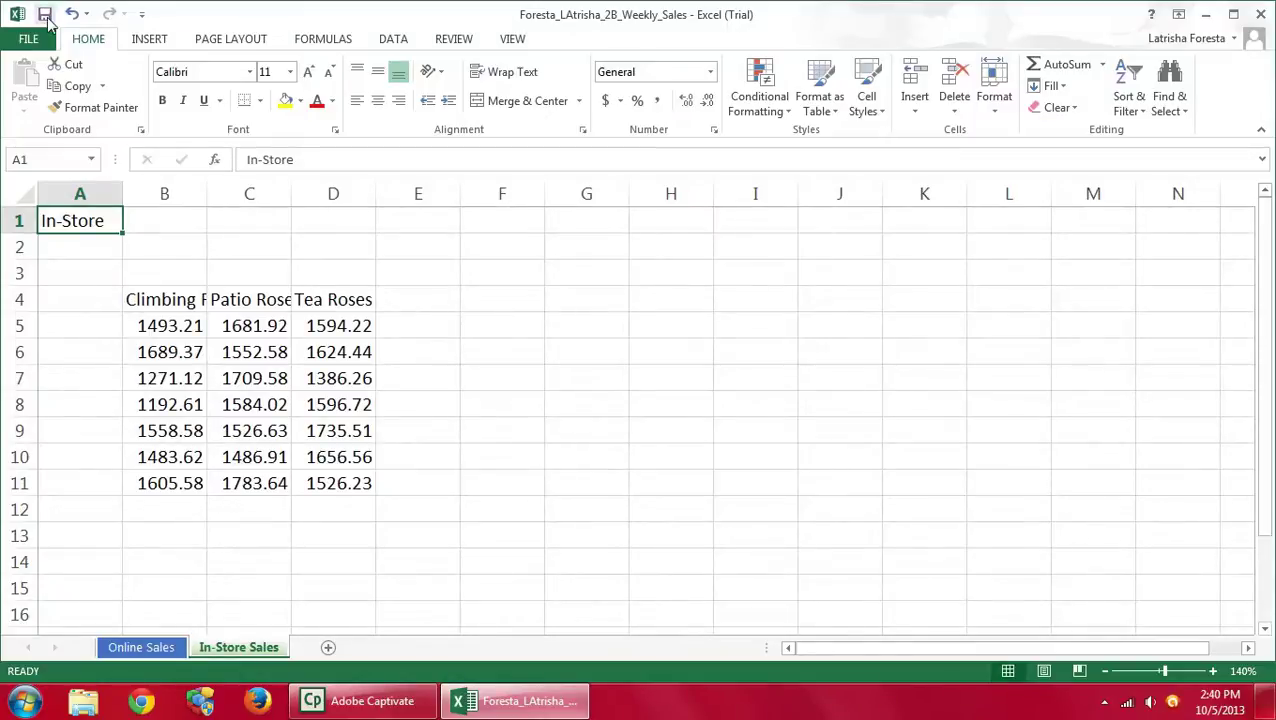
Format the recorded-on date in cell A16 of Online Sales with the 3/14/12 date type
left_click(140, 647)
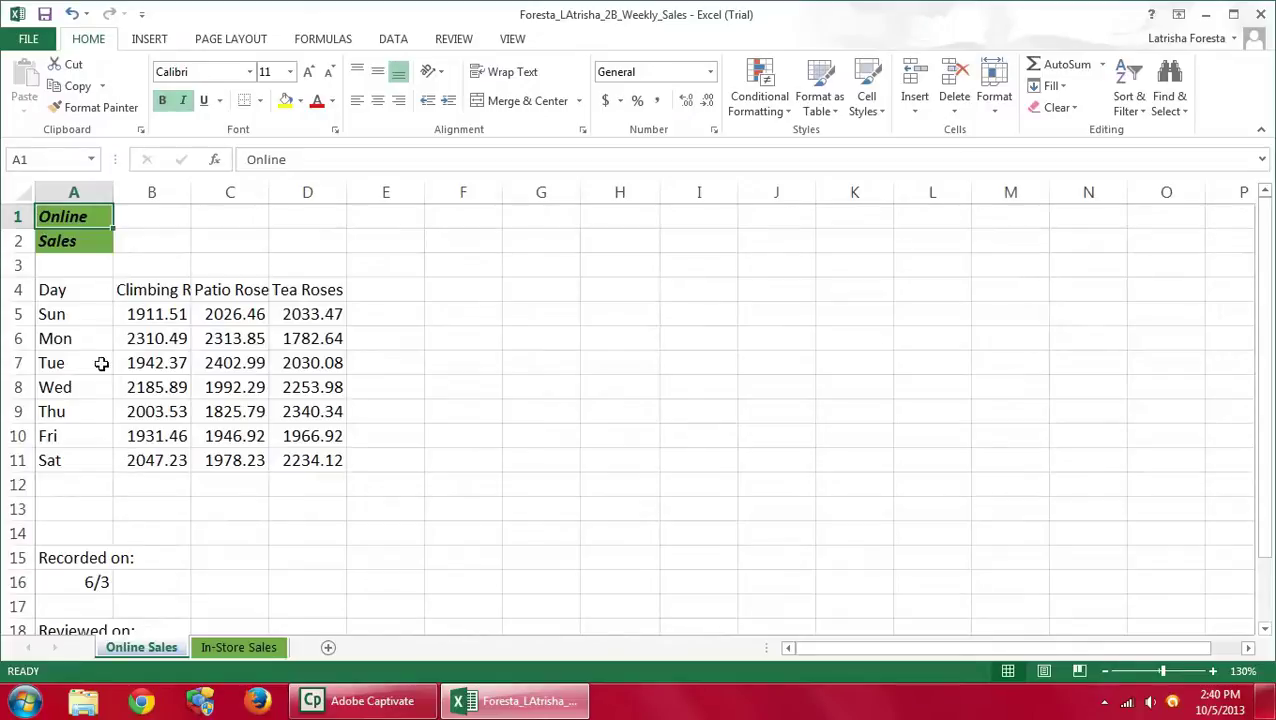
left_click(62, 586)
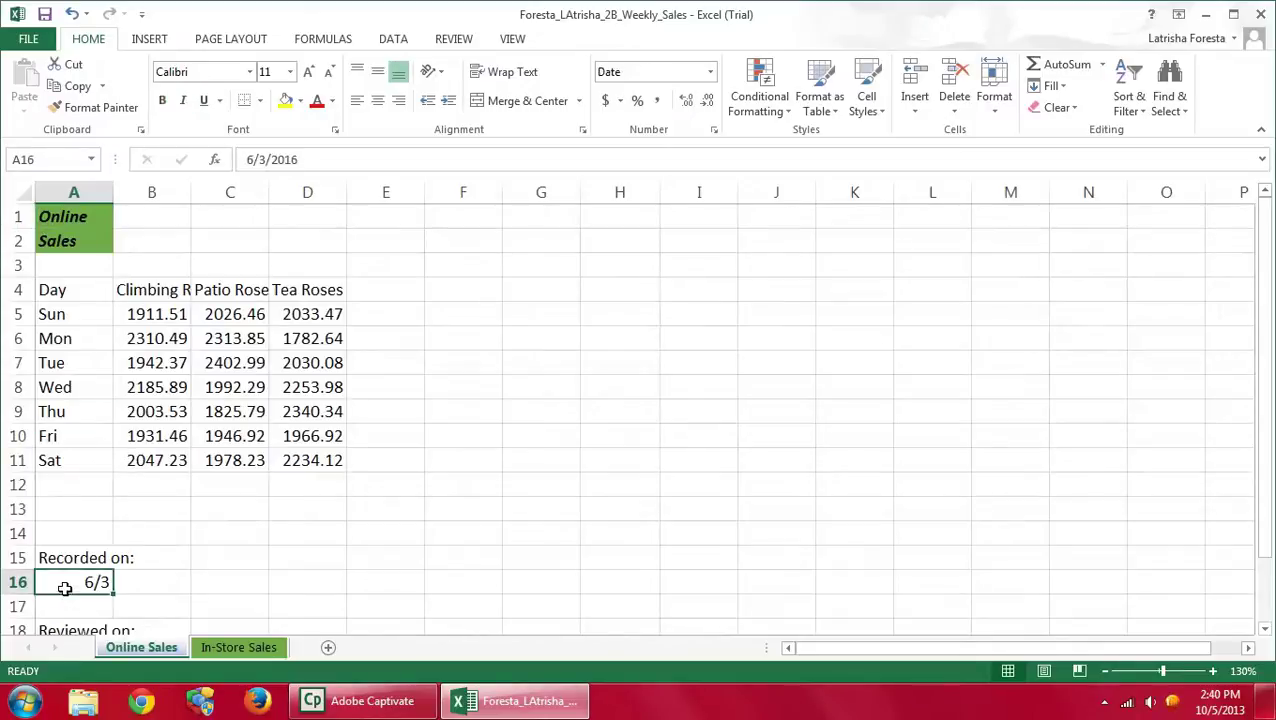
scroll(212, 492, "down", 3)
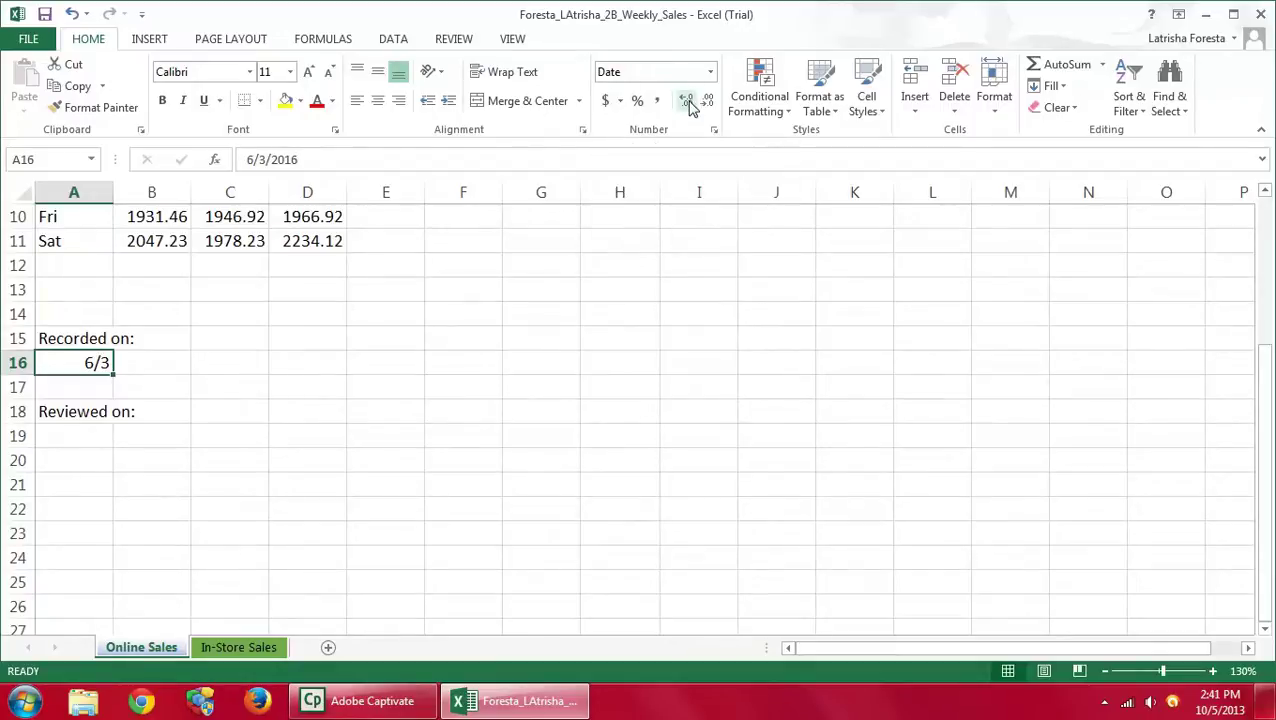
left_click(714, 131)
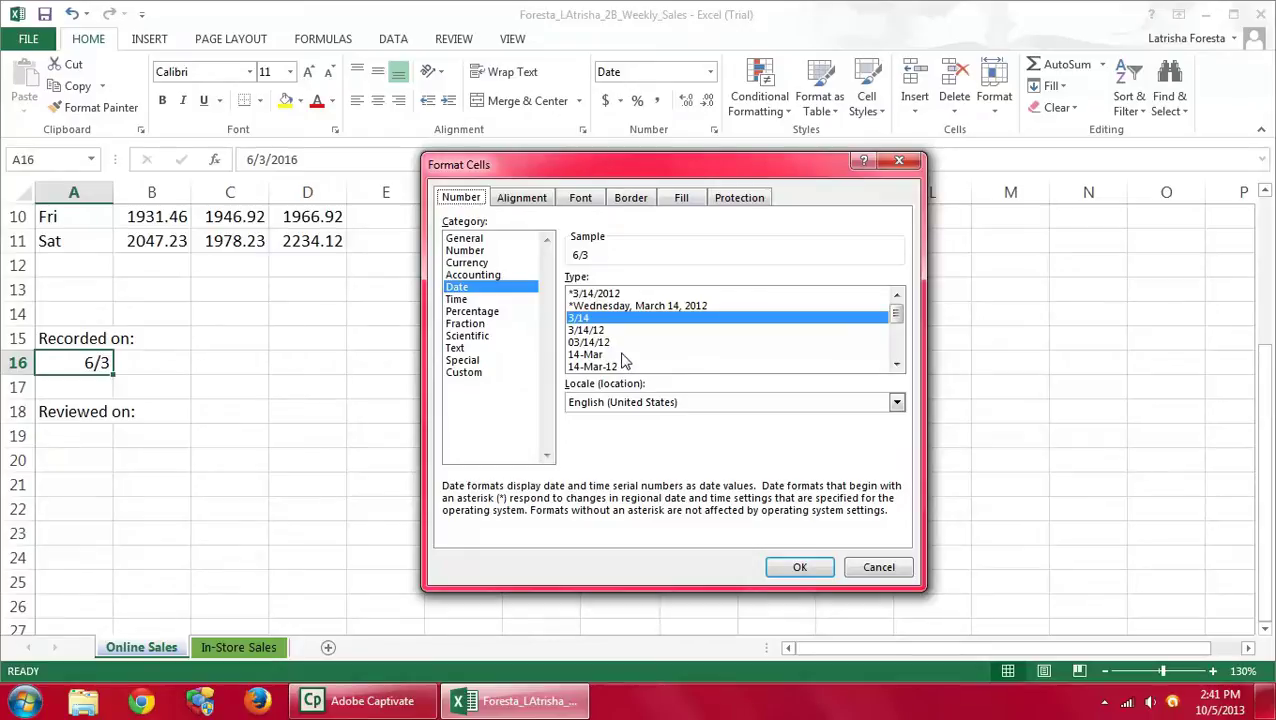
left_click(593, 331)
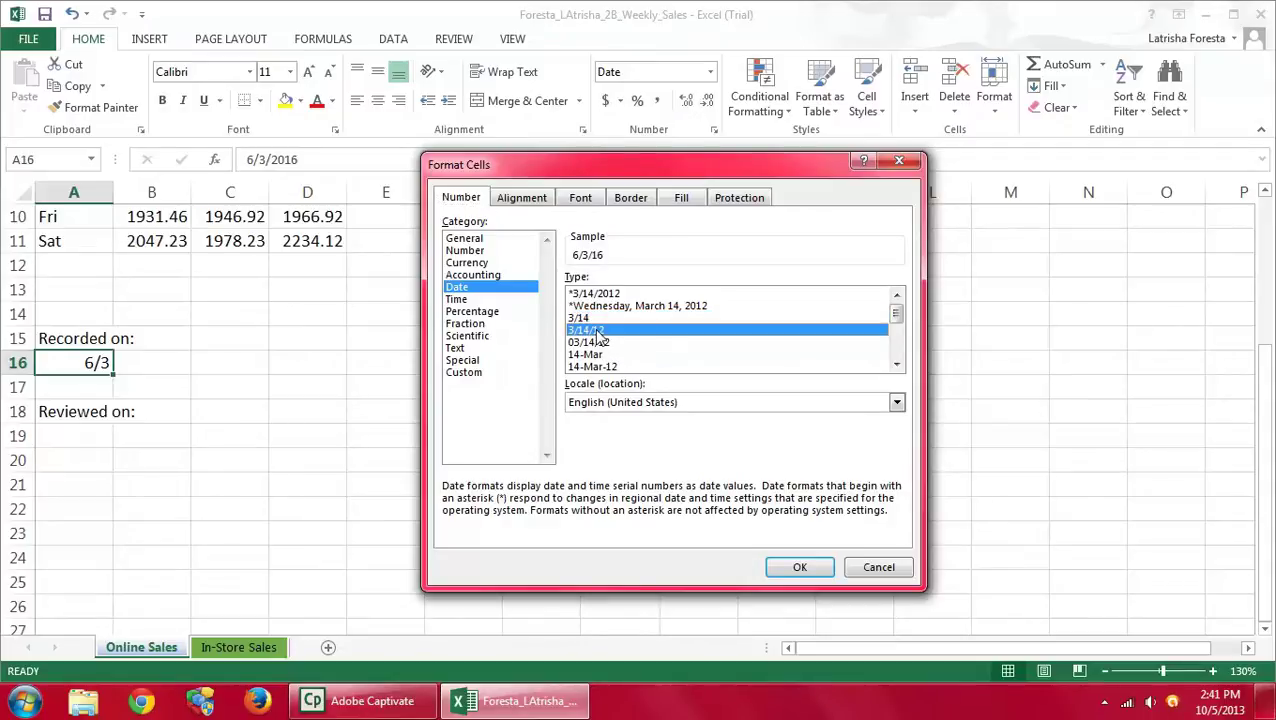
left_click(812, 567)
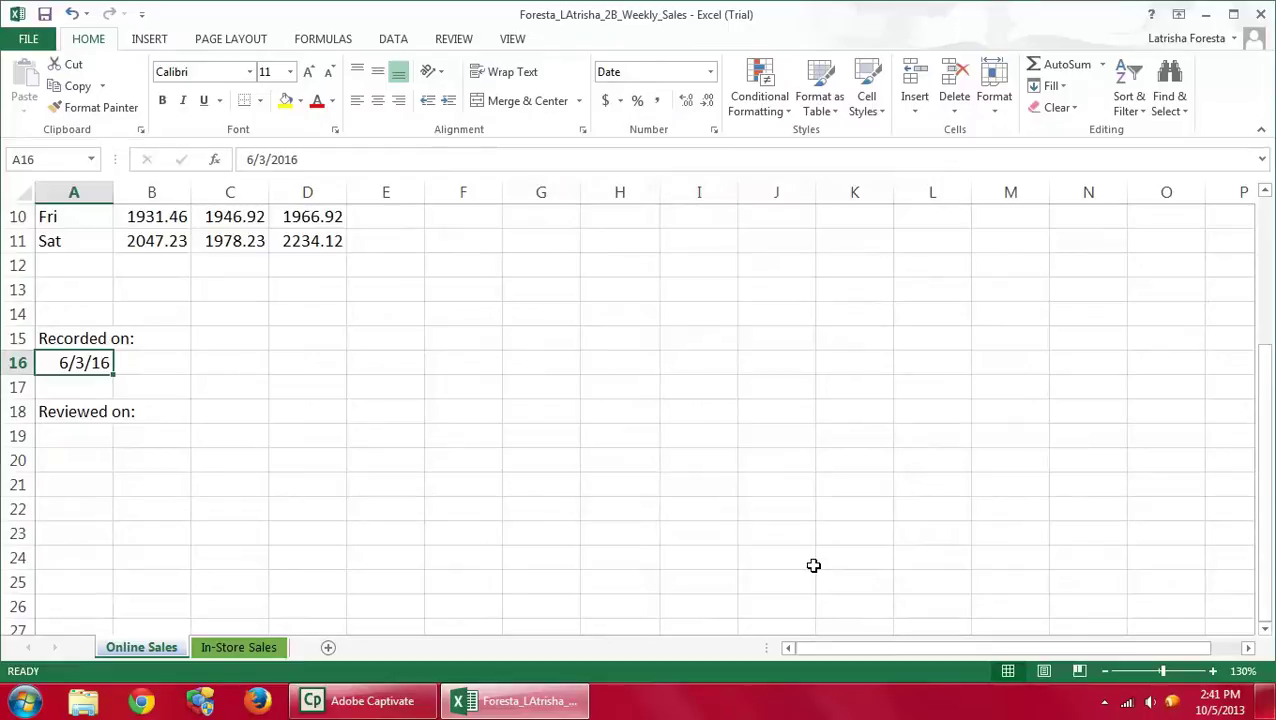
Enter 6-7-16 in cell A19 as the reviewed-on date
left_click(92, 431)
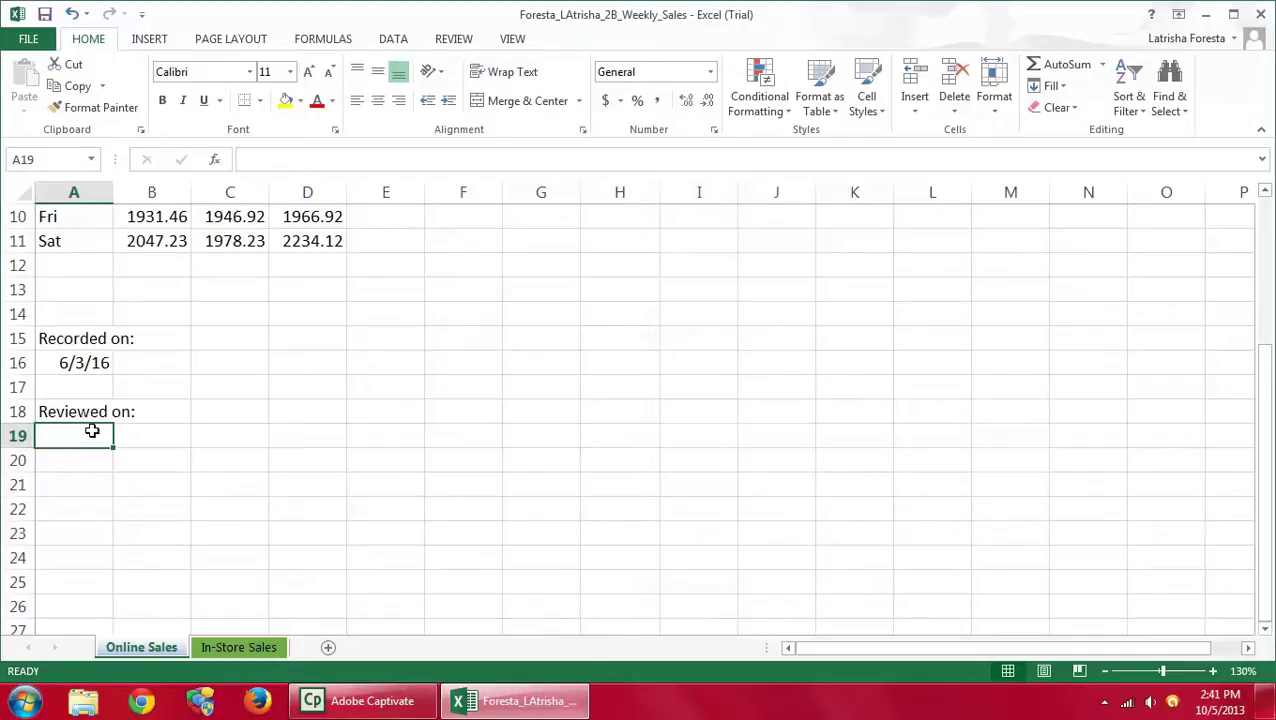
type("6-7-16")
key("Return")
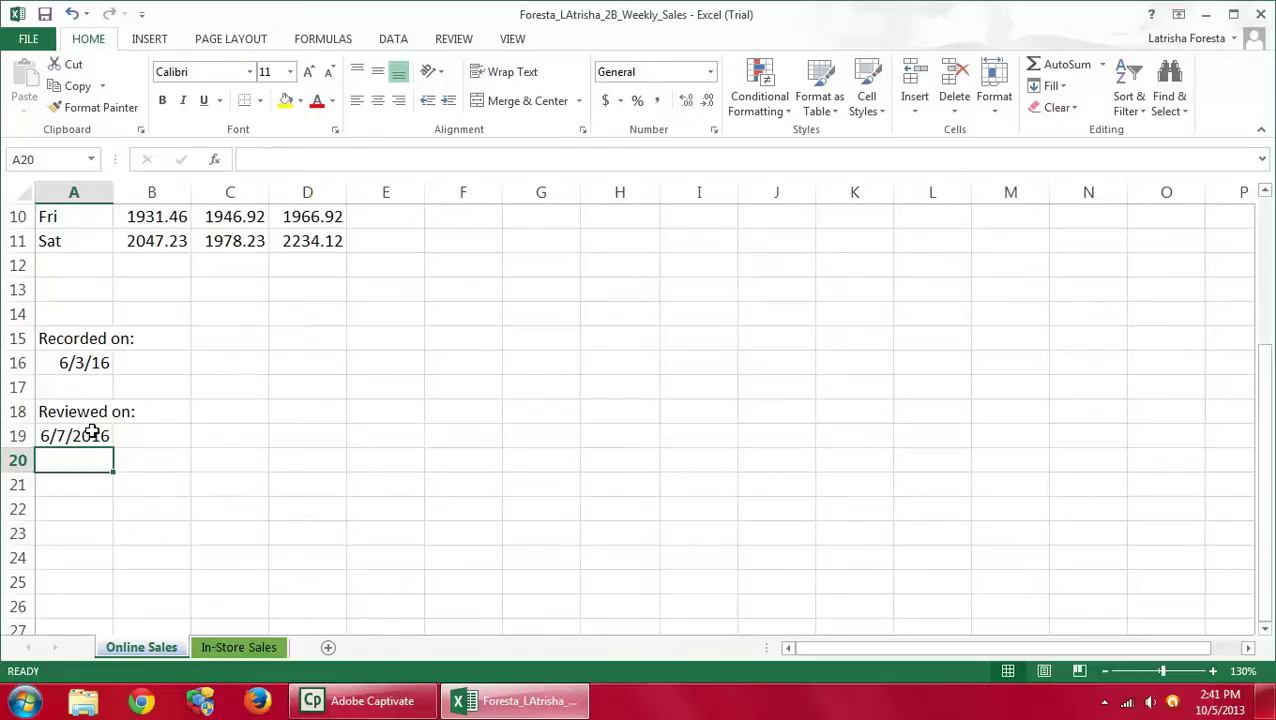
Replace the reviewed-on date in cell A19 with the current date
left_click(91, 432)
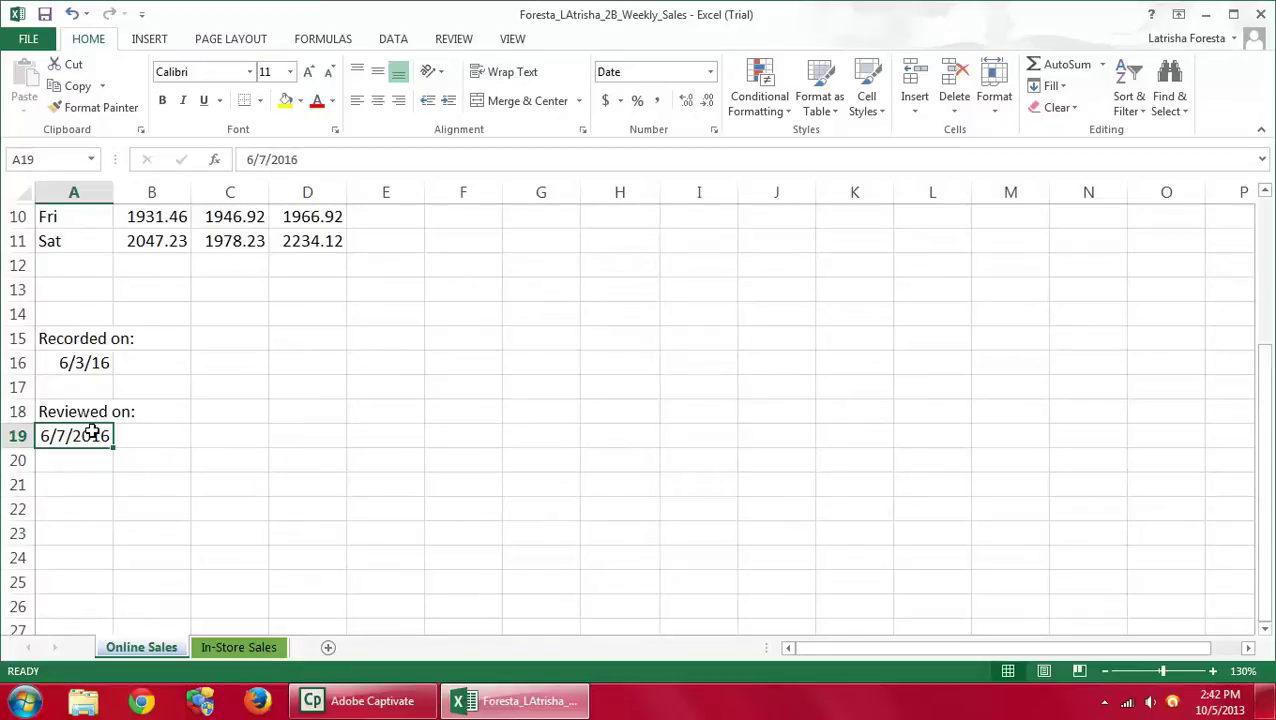
key("ctrl+semicolon")
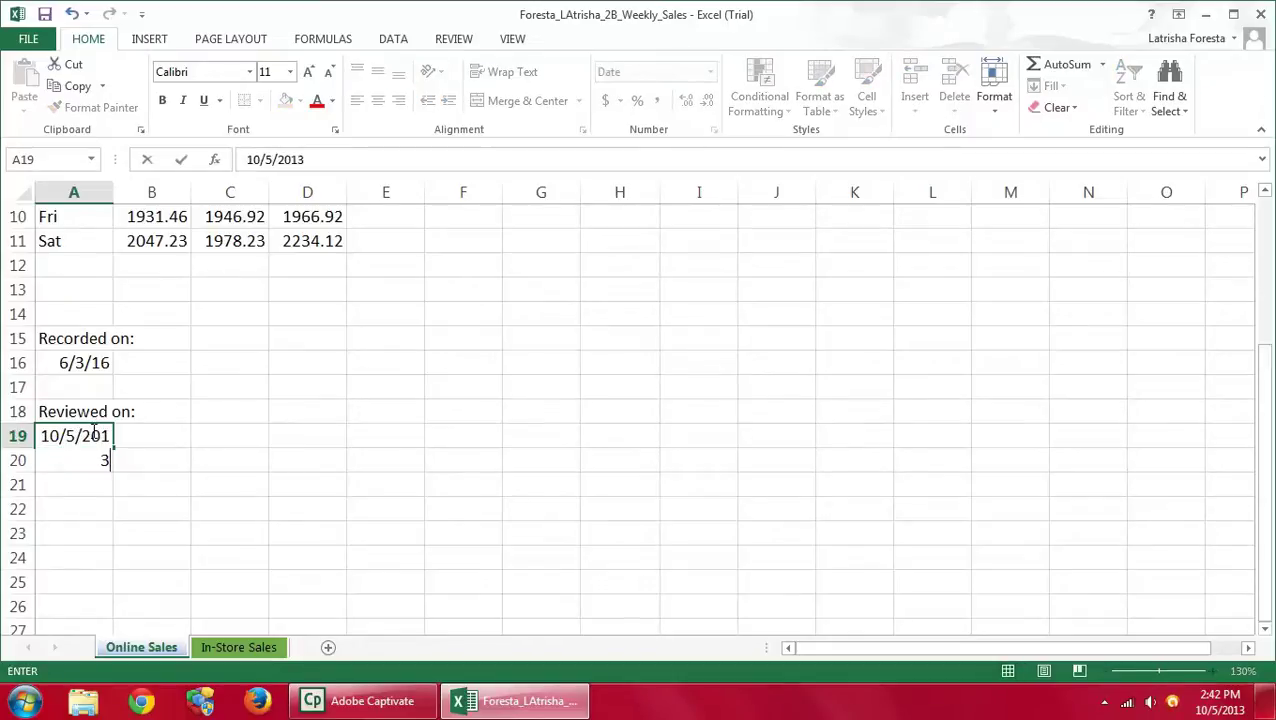
key("BackSpace")
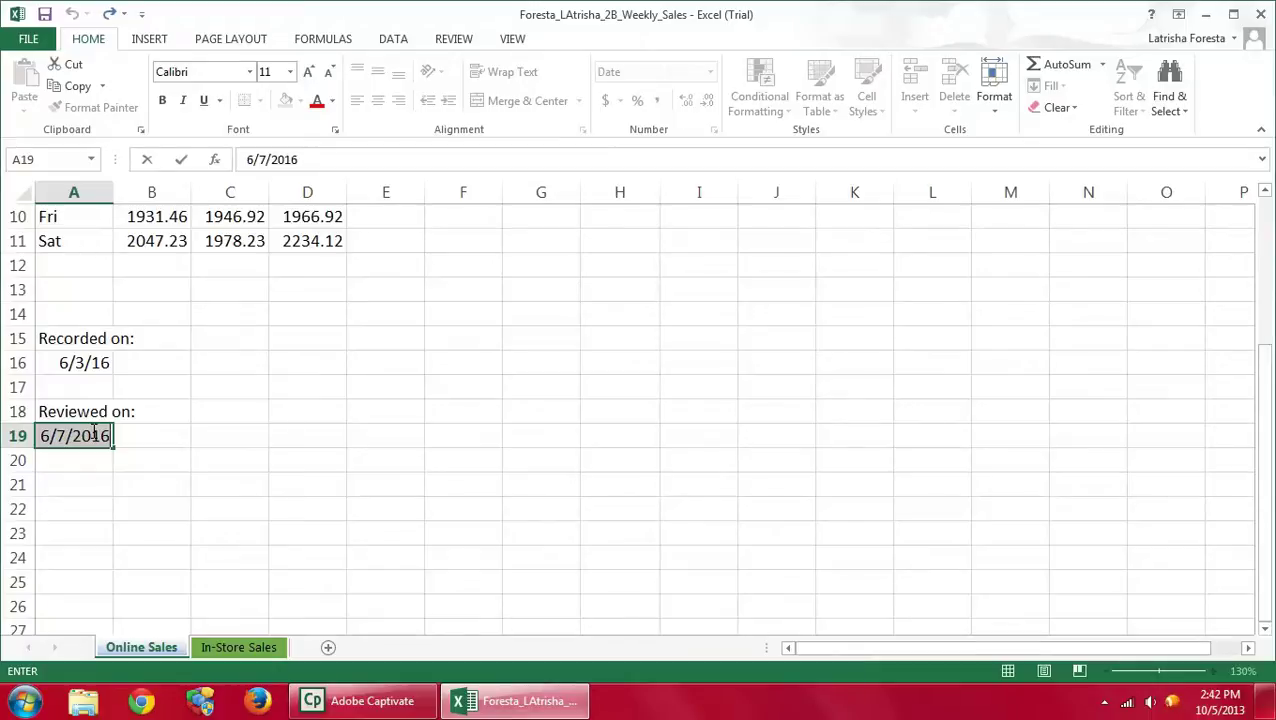
key("ctrl+semicolon")
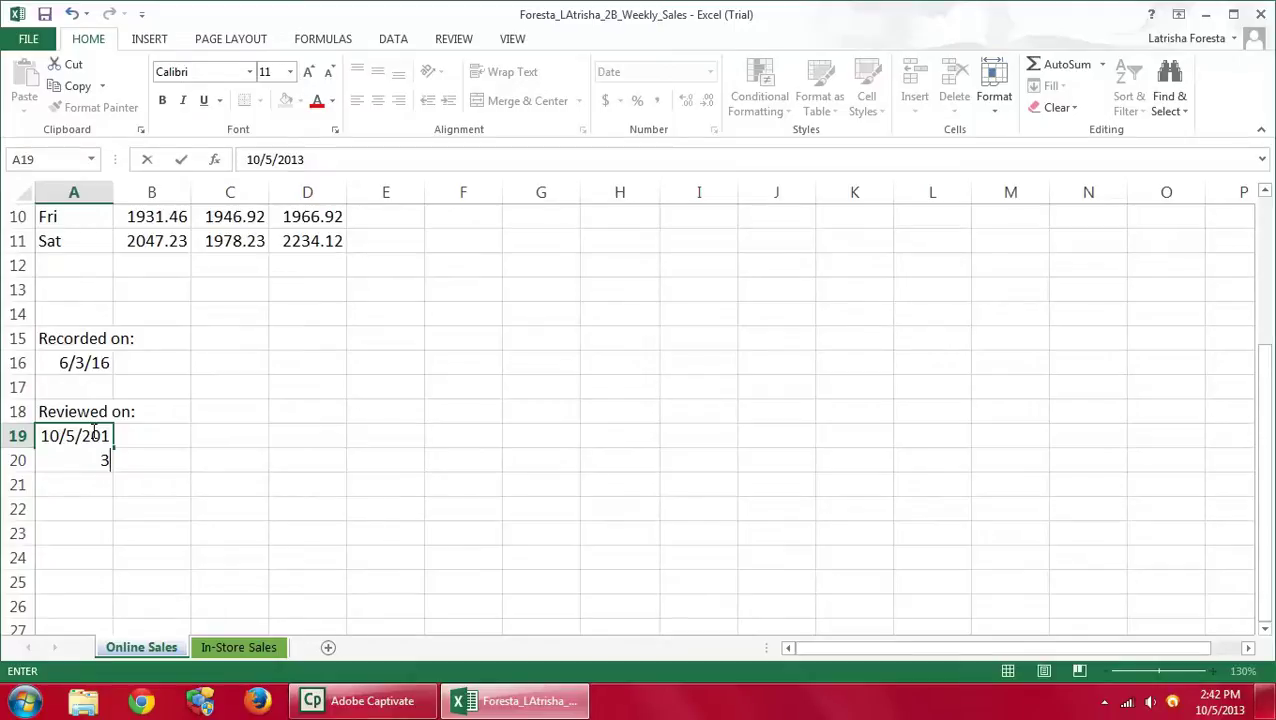
key("Return")
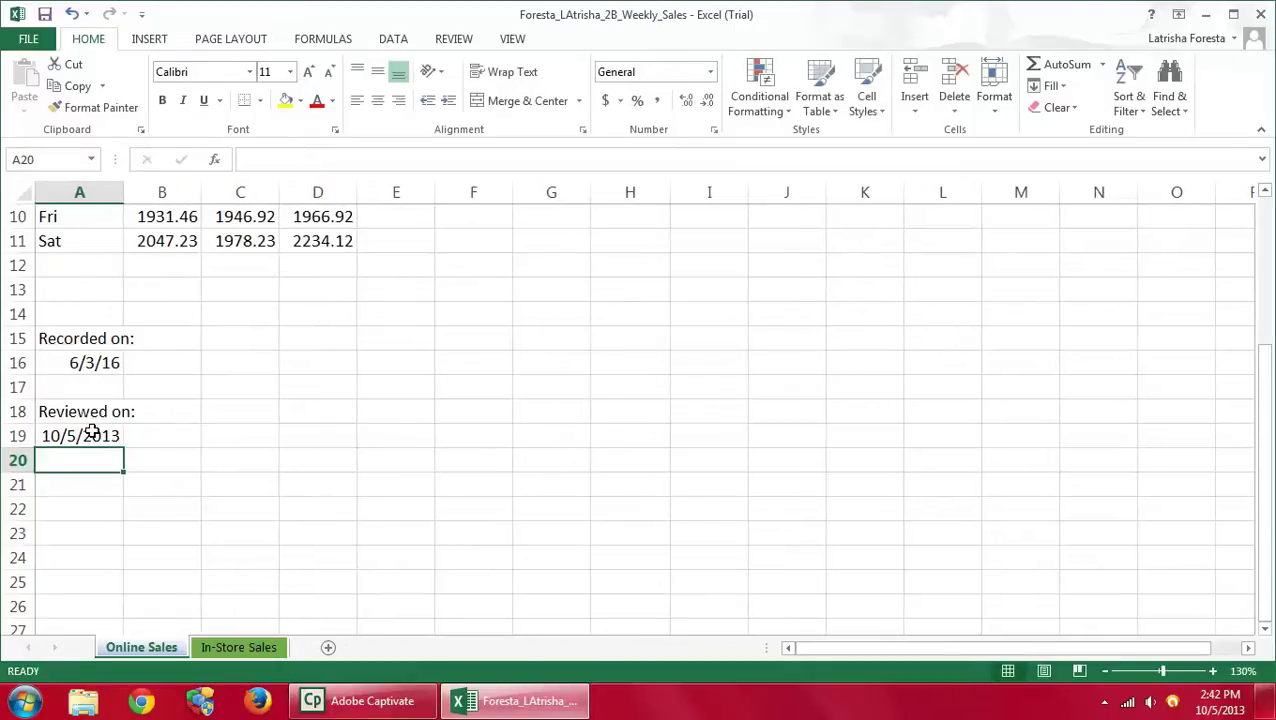
Set the reviewed-on date in cell A19 to 6/7/16
left_click(91, 432)
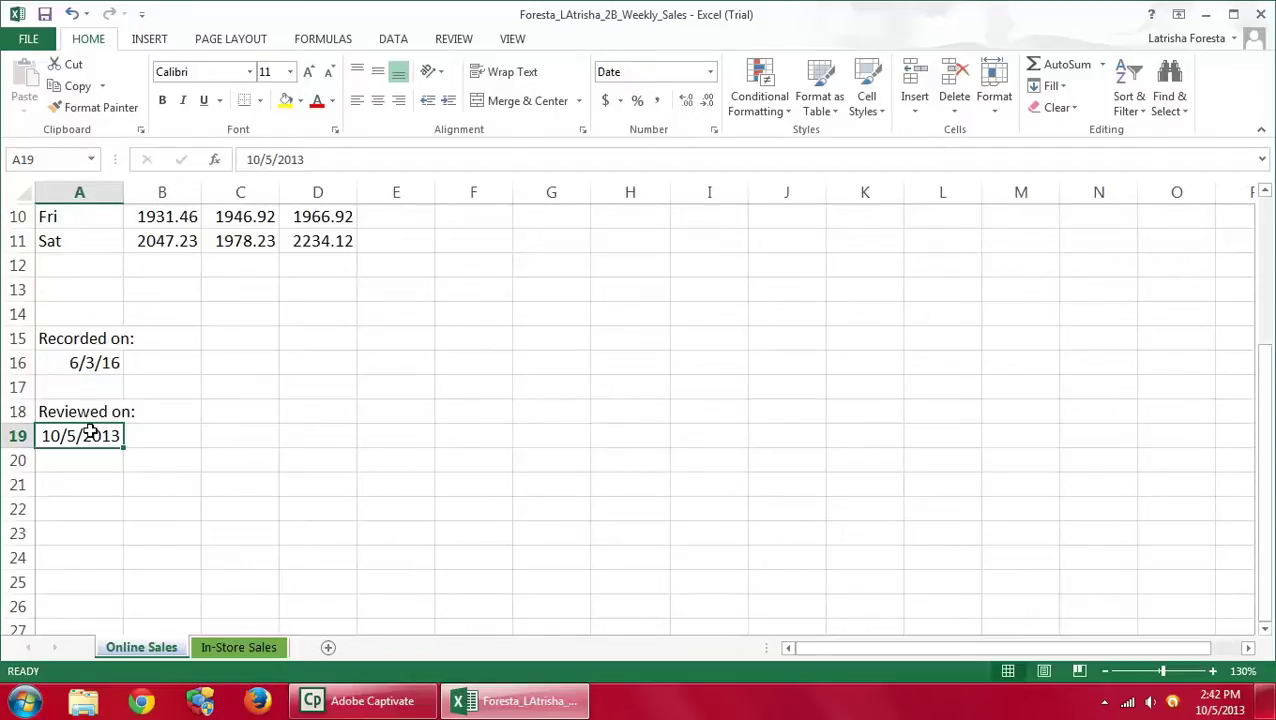
type("6")
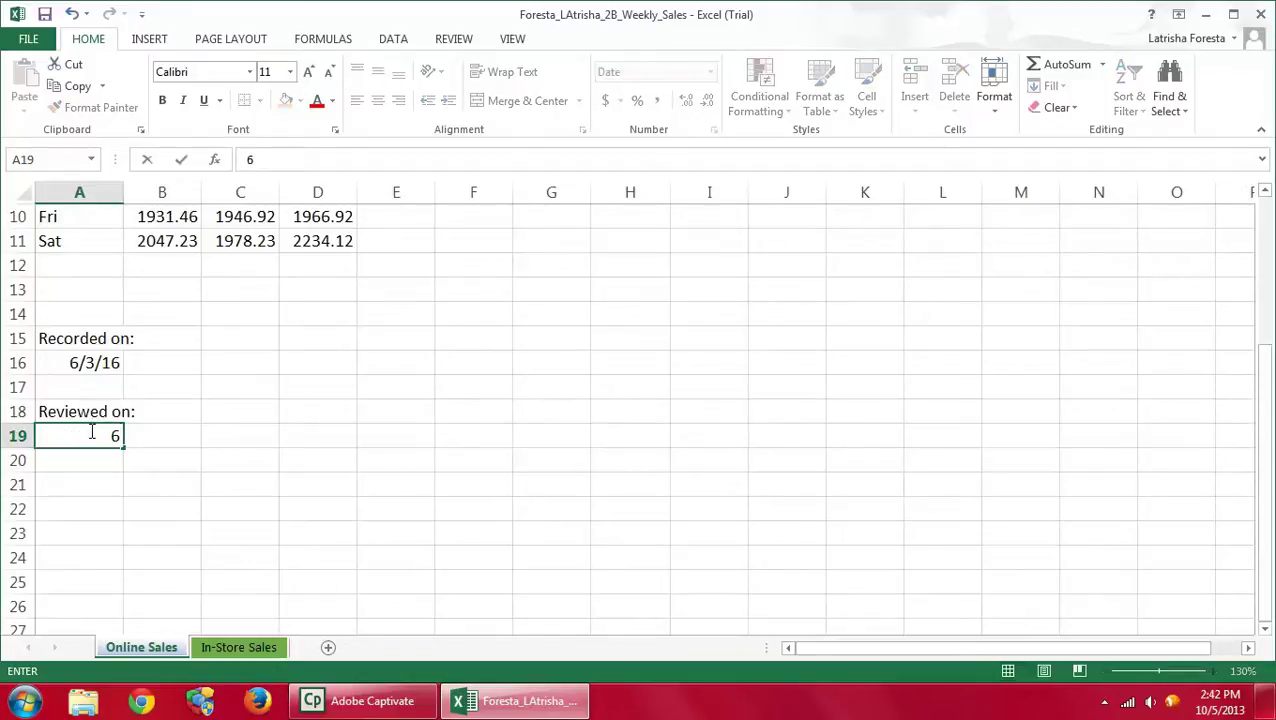
type("/7/16")
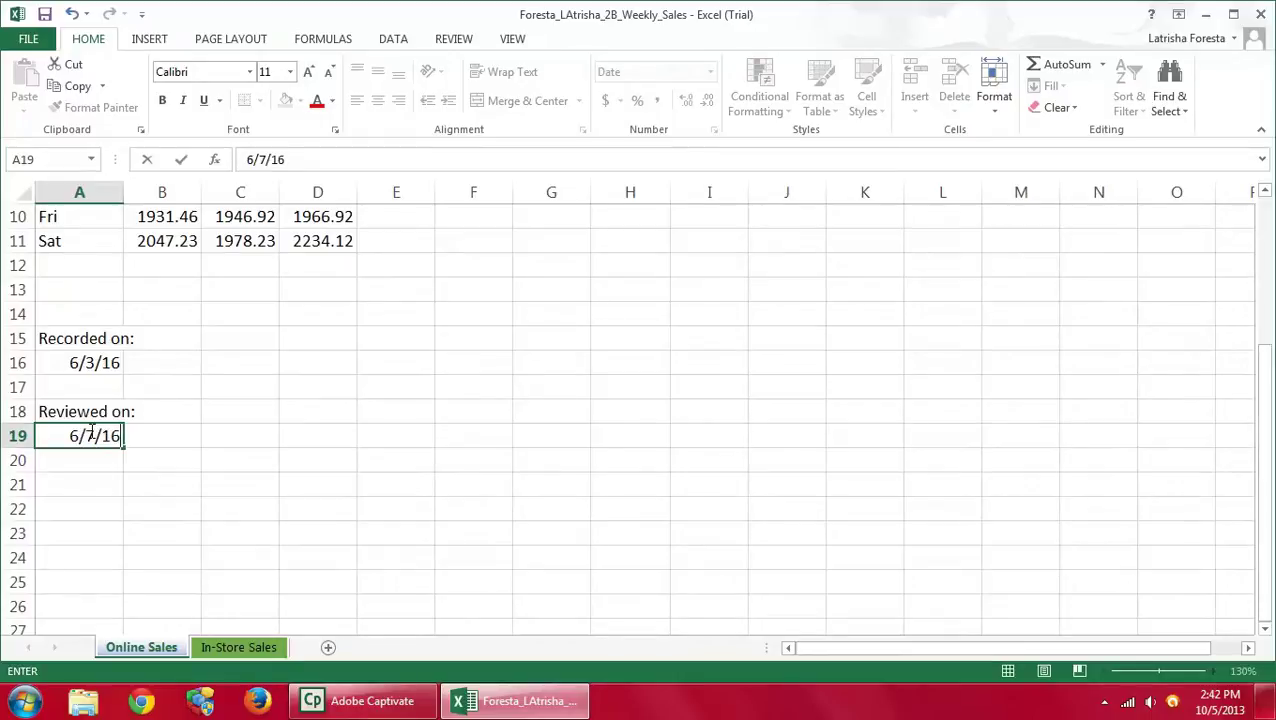
key("Return")
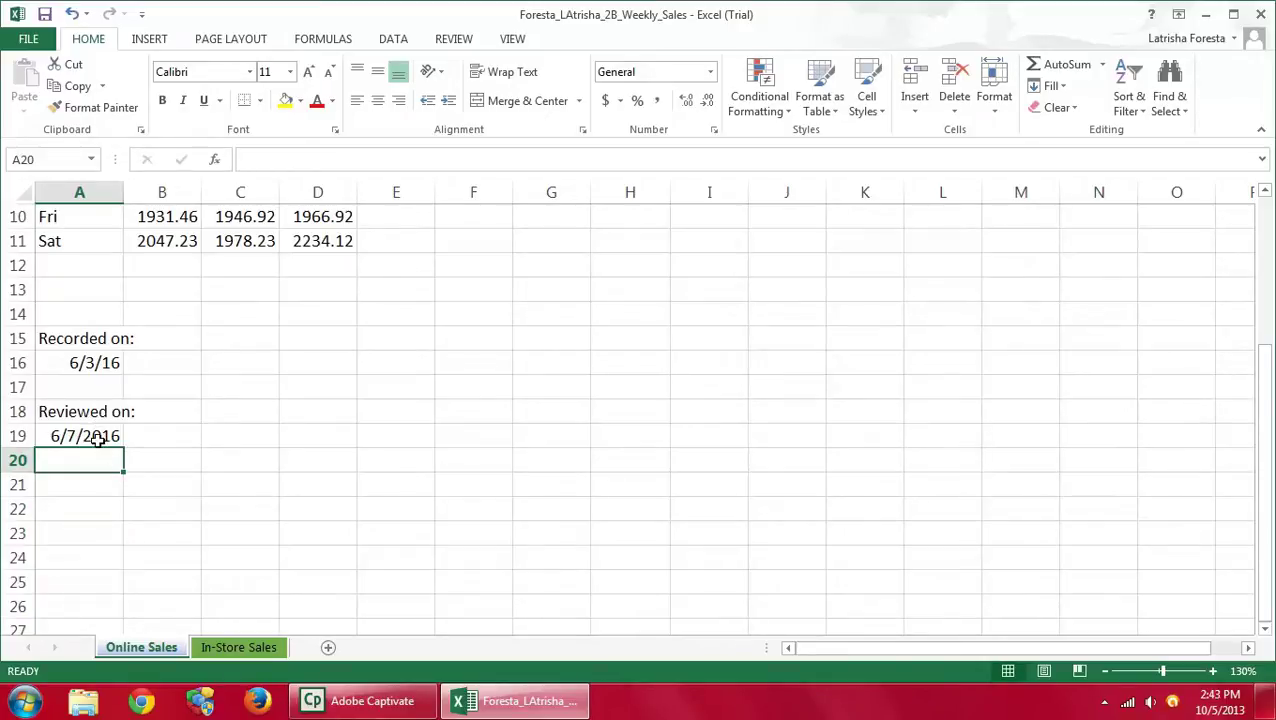
Copy the date format of cell A16 to cell A19 with Format Painter, and save the workbook
left_click(86, 363)
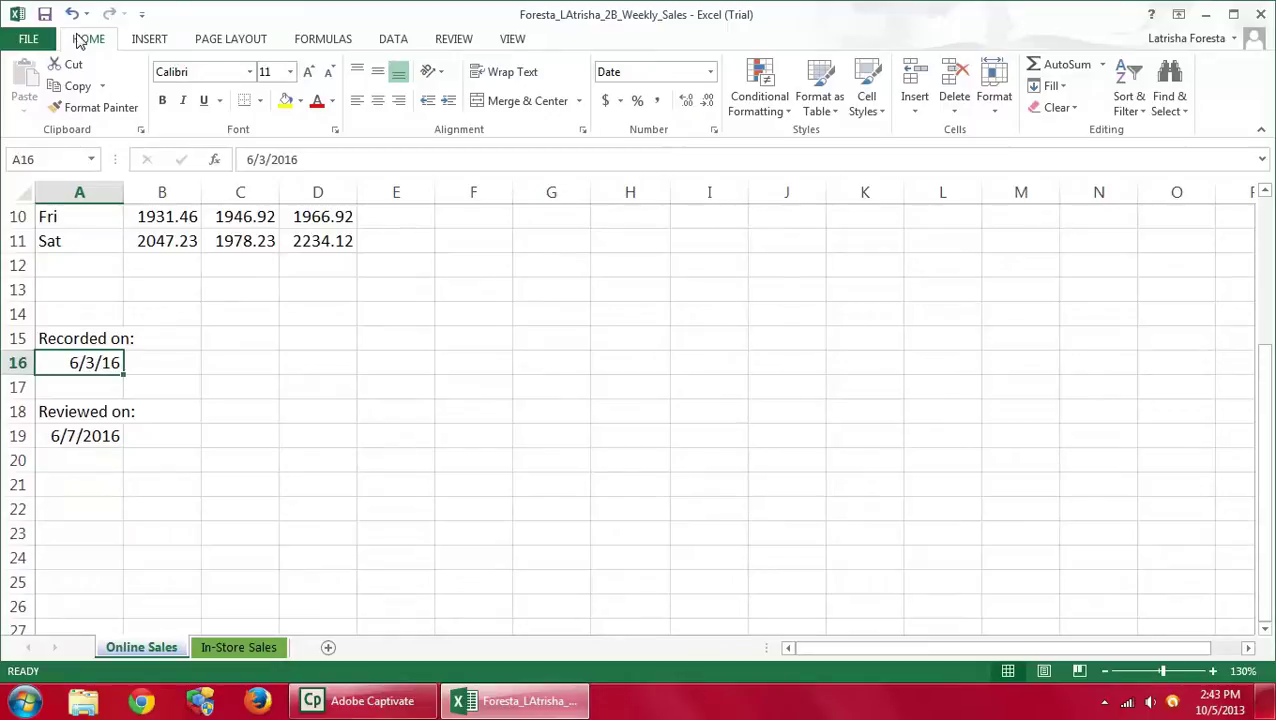
left_click(128, 116)
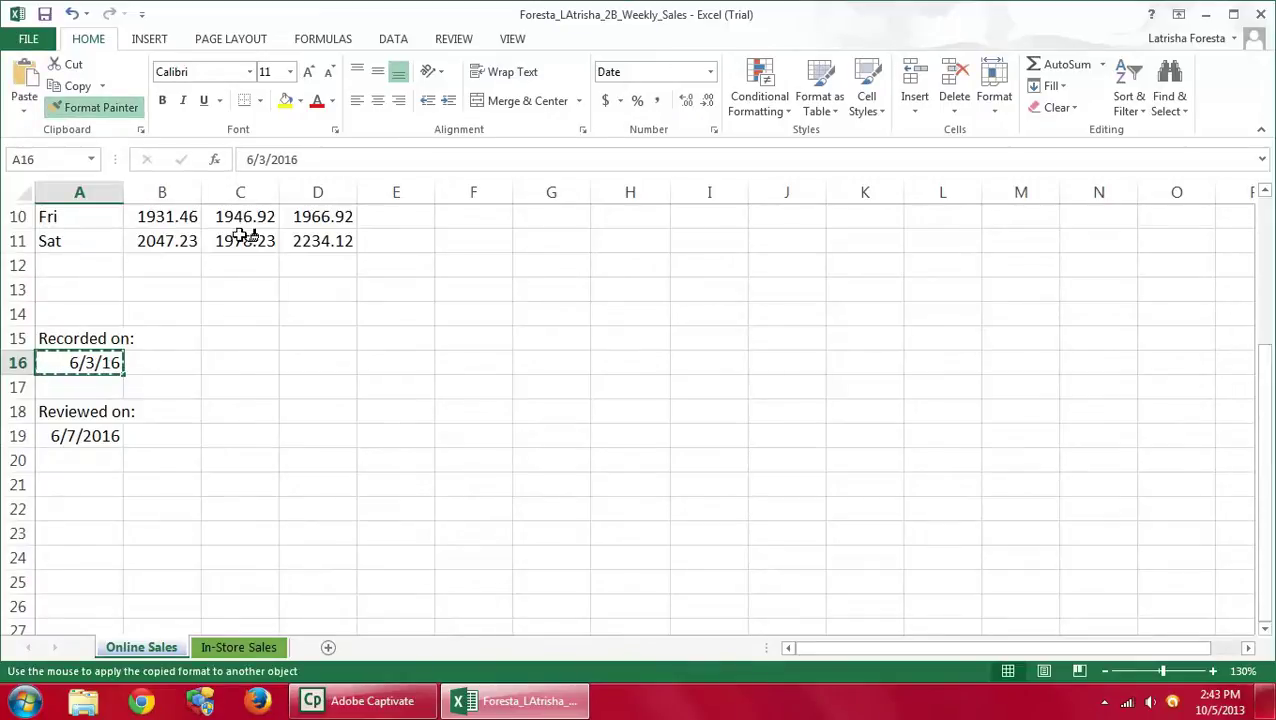
left_click(86, 436)
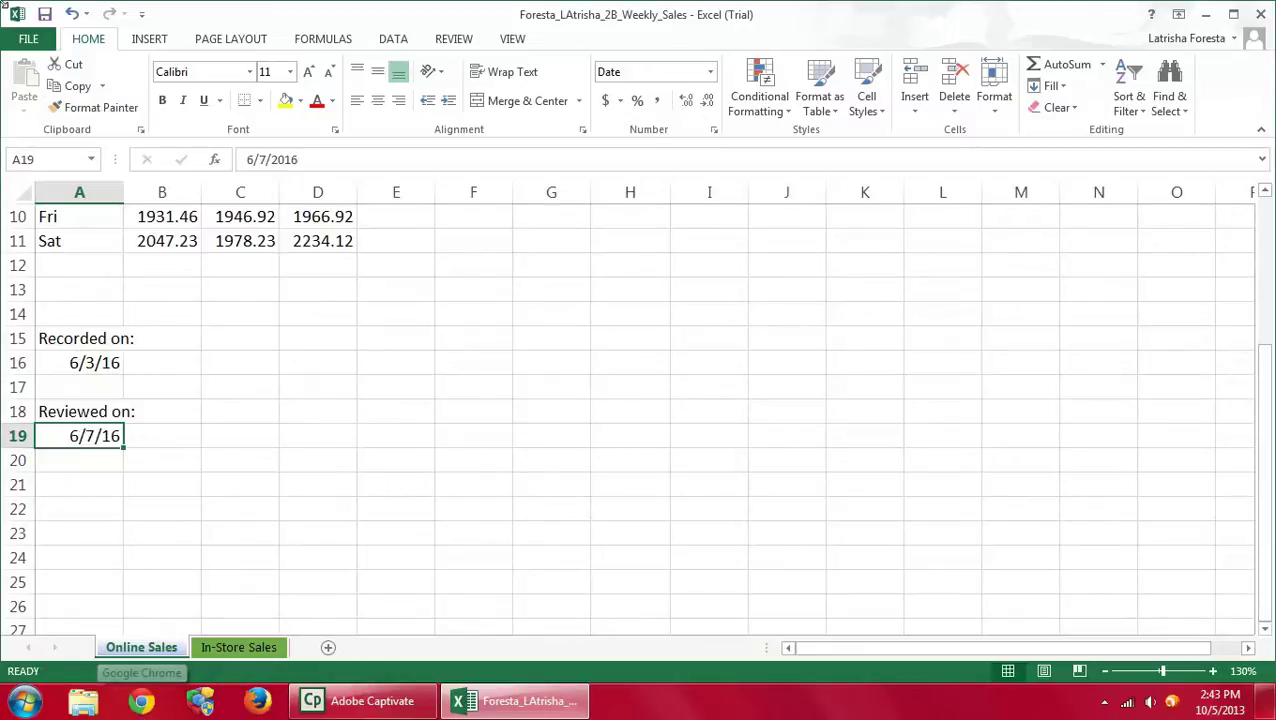
left_click(52, 16)
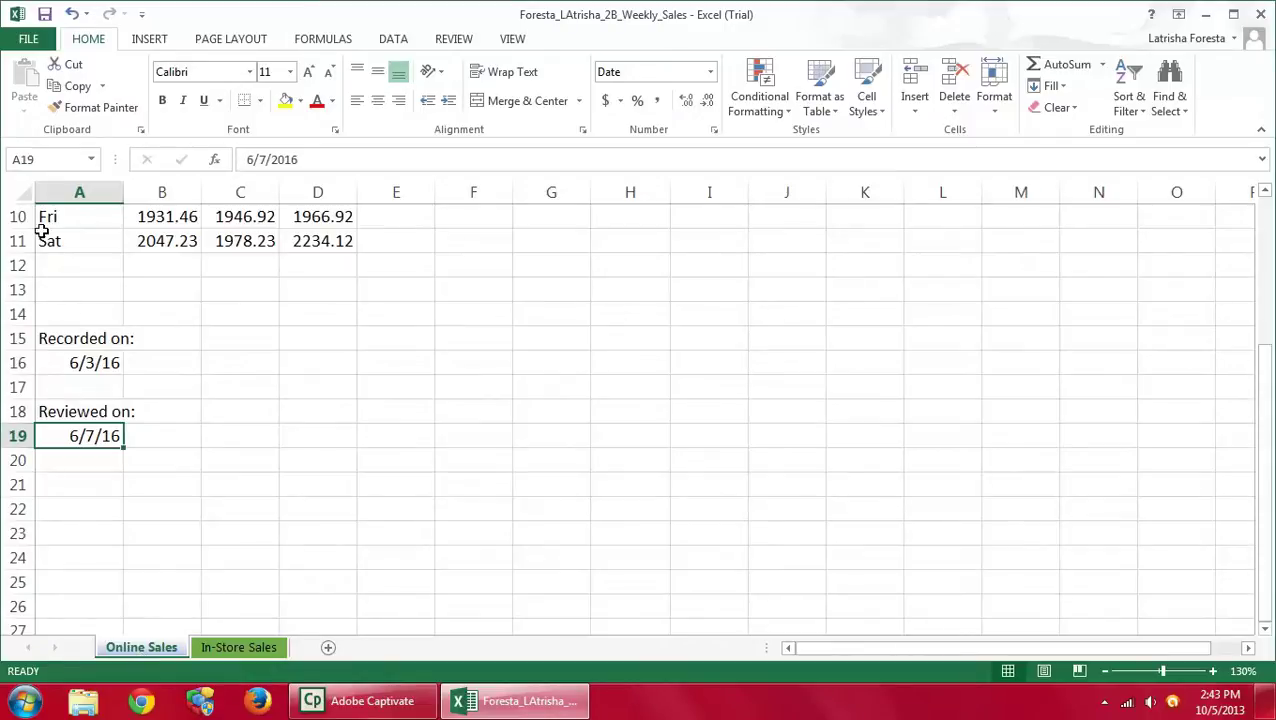
Clear the contents of cells A1 and A2 on the Online Sales sheet, keeping their formatting
scroll(46, 228, "up", 3)
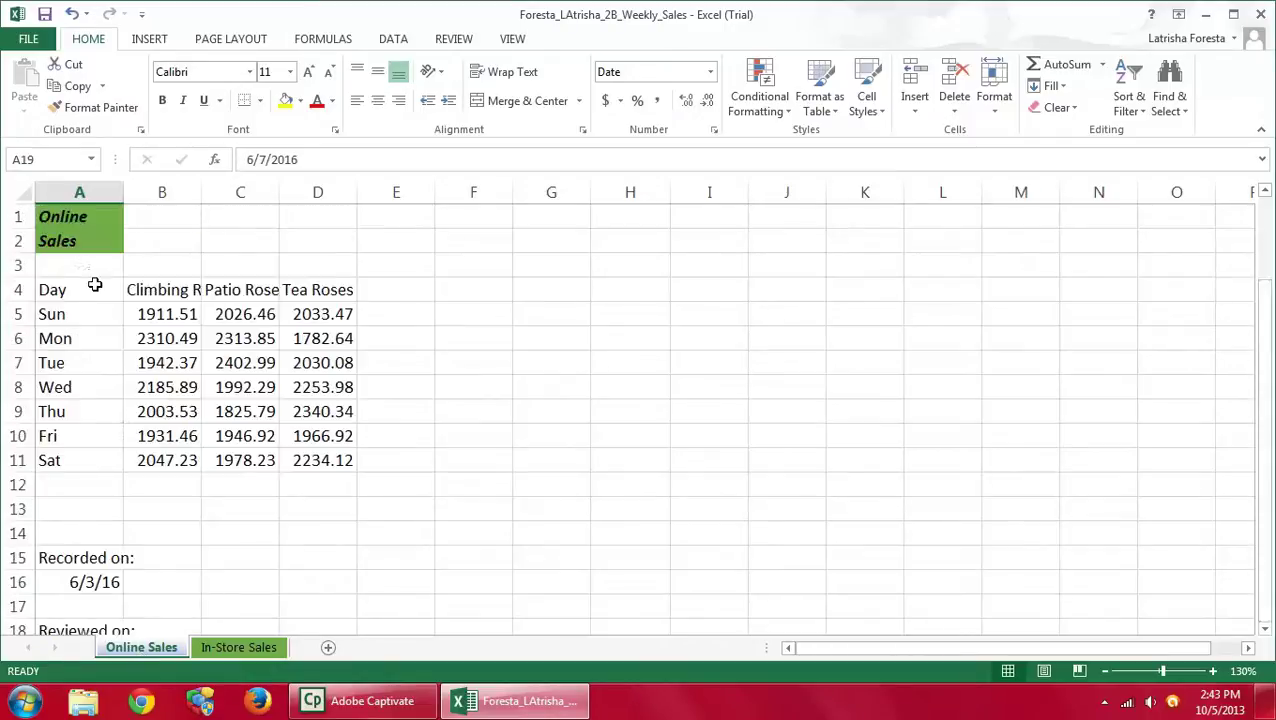
left_click(67, 219)
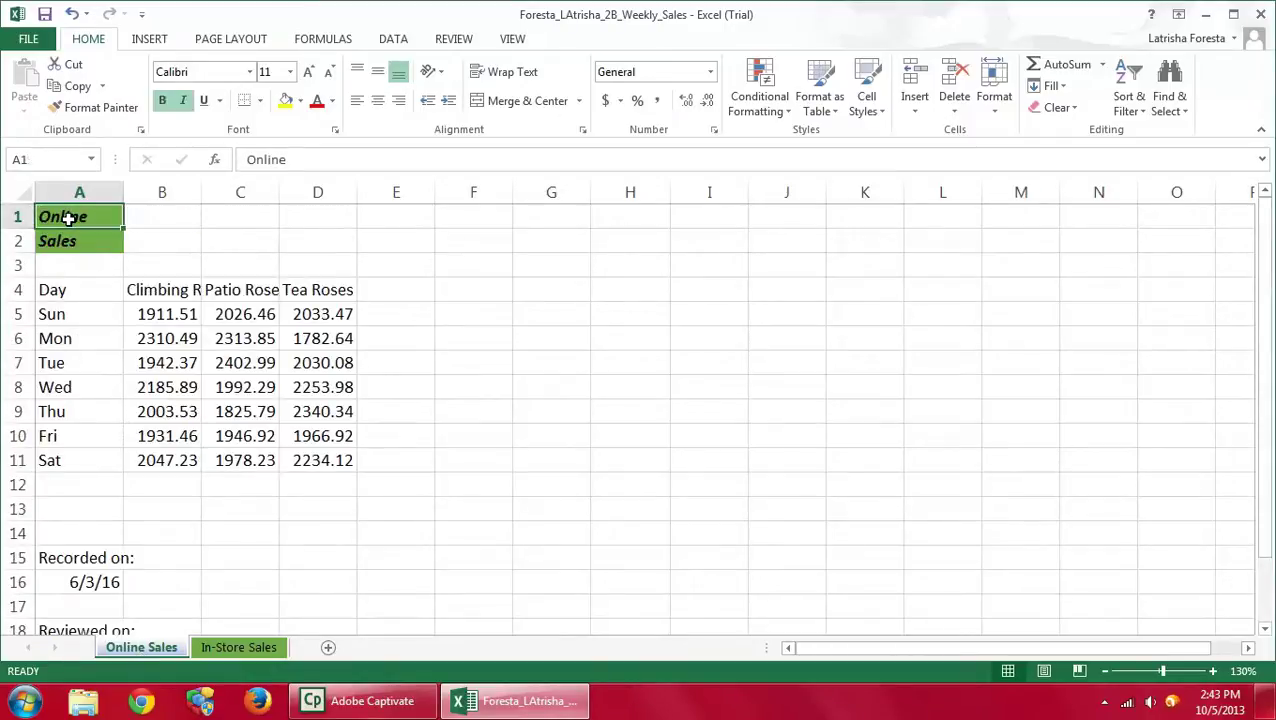
left_click(1071, 109)
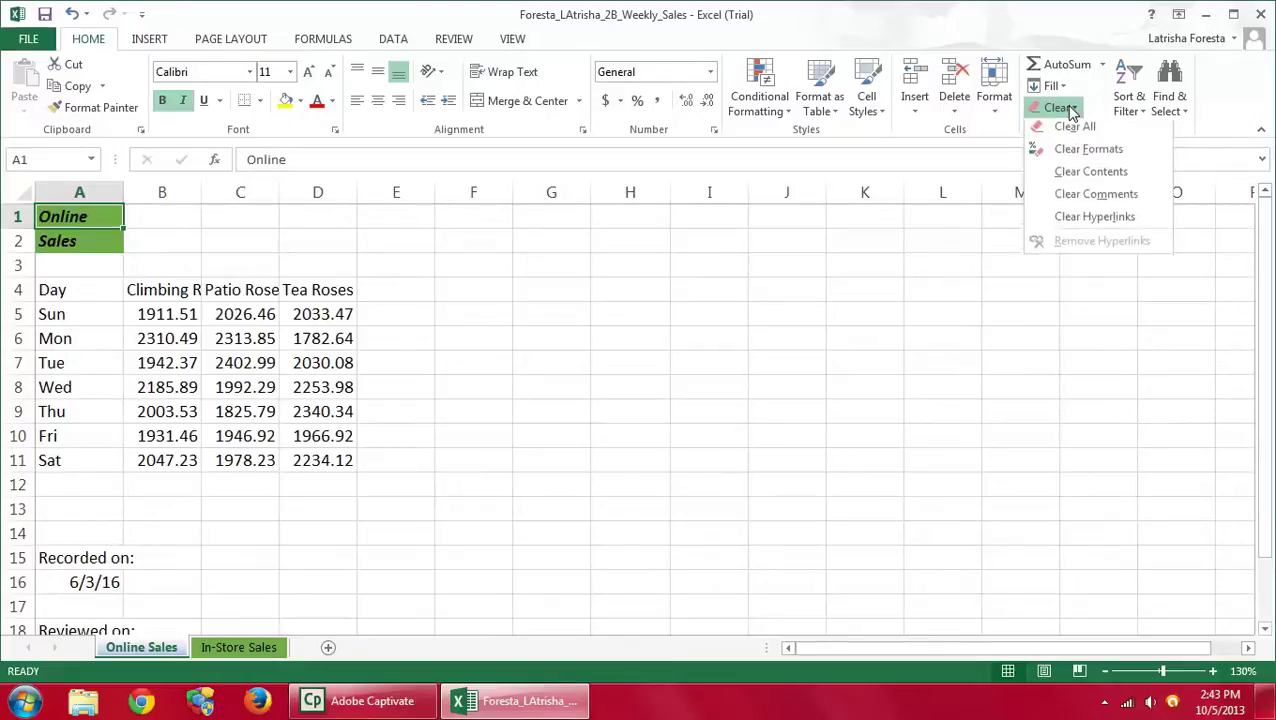
left_click(1073, 178)
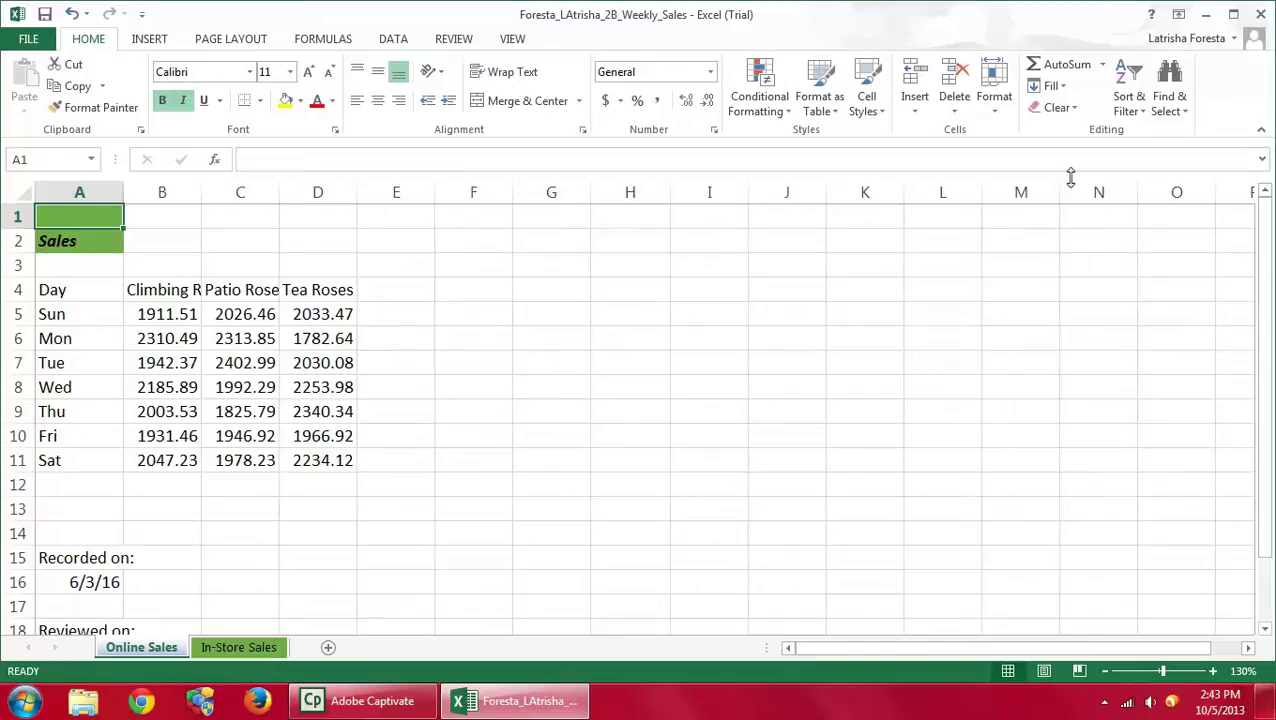
left_click(57, 242)
key("Delete")
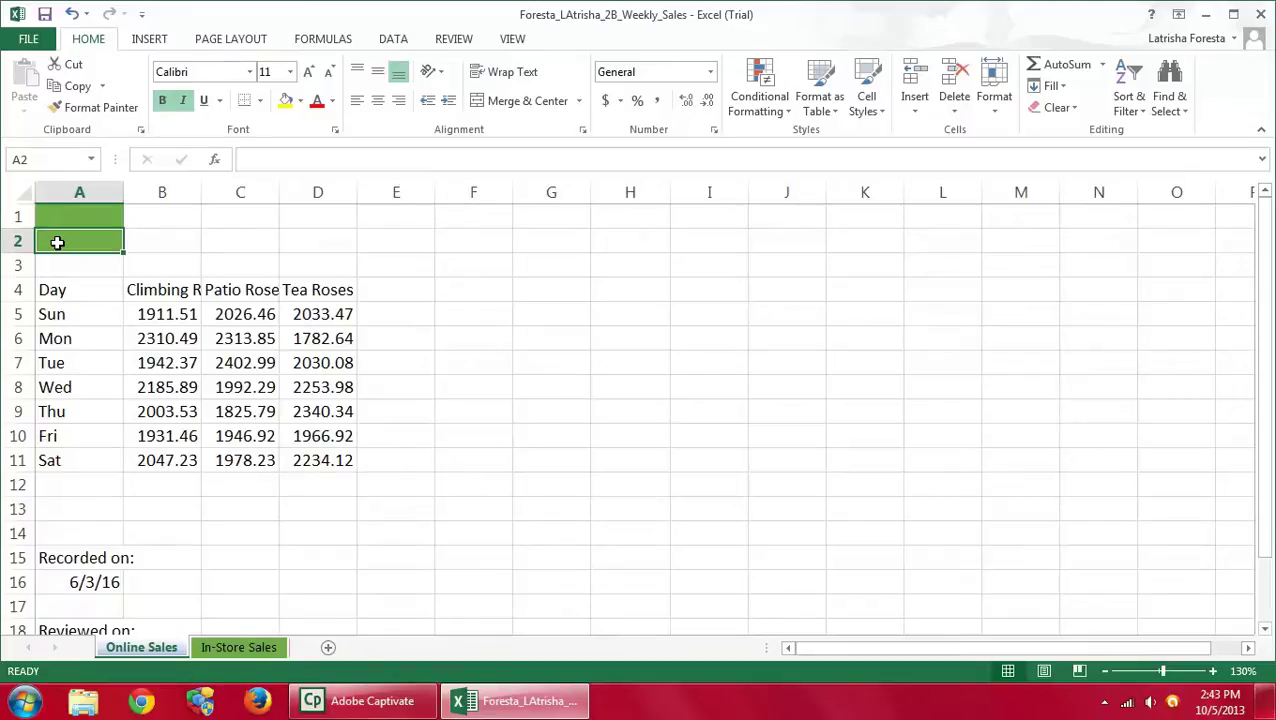
Enter the title Online Sales in cell A1
left_click(60, 218)
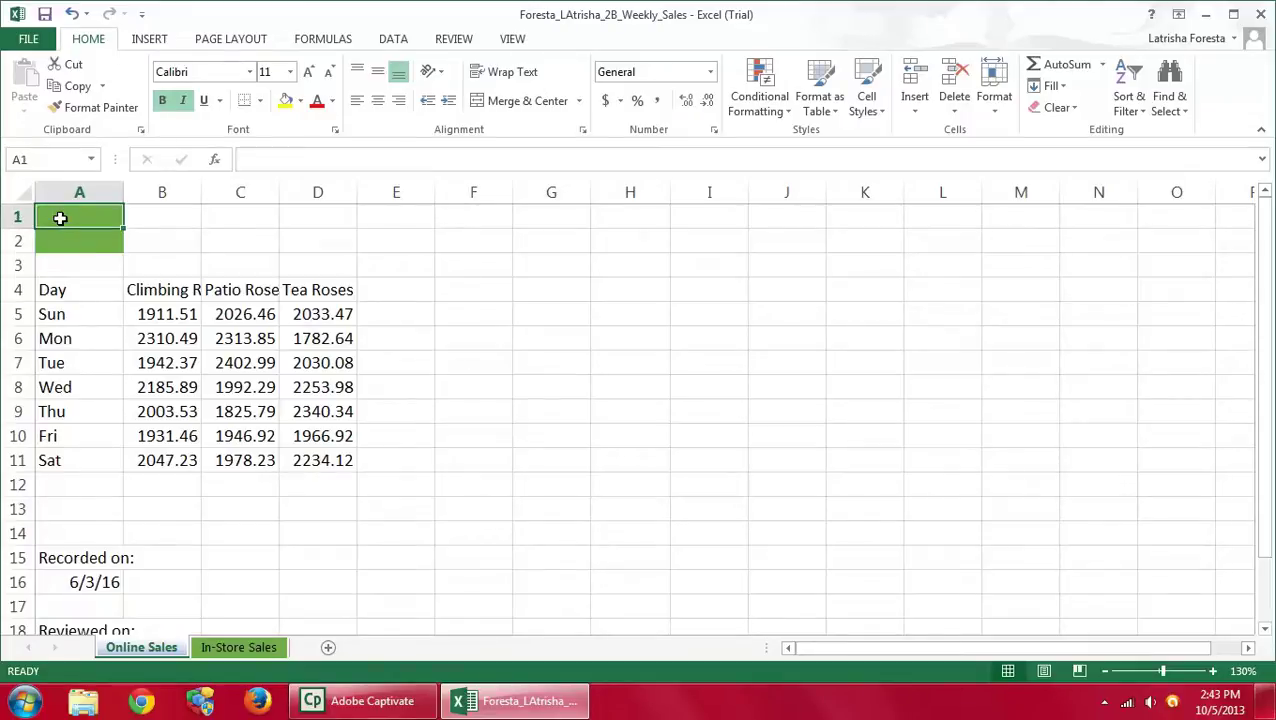
type("li")
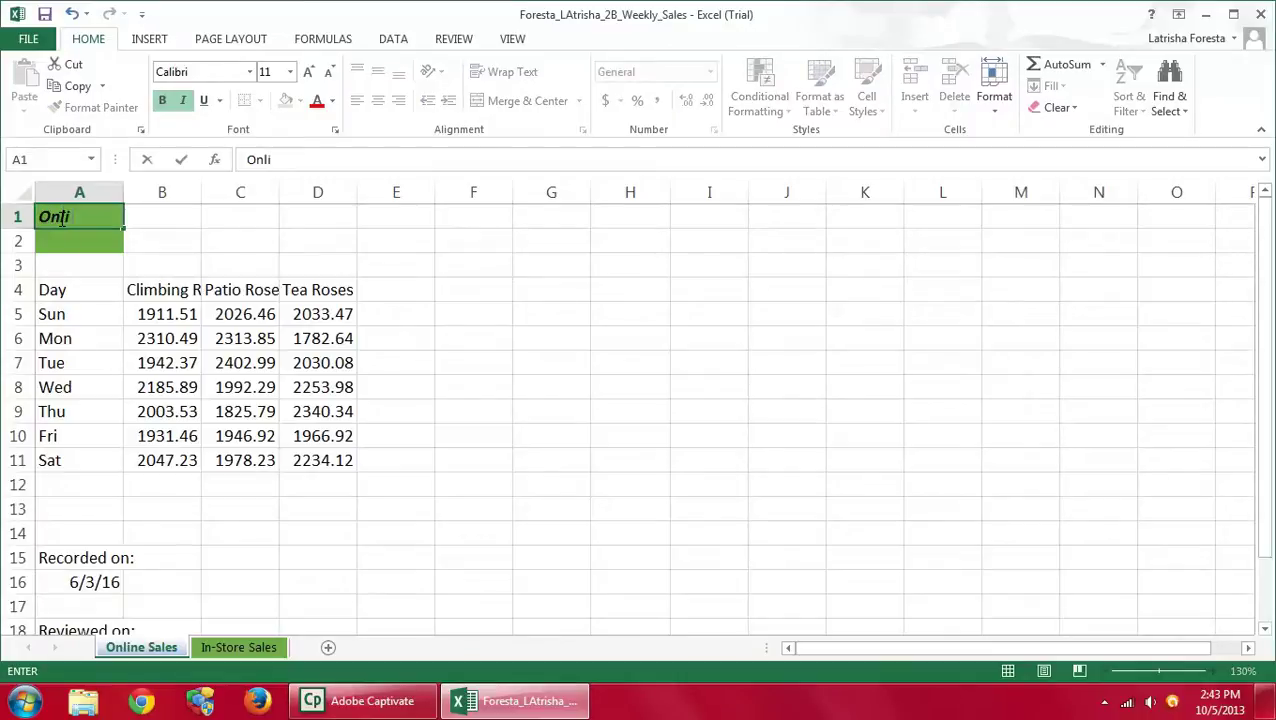
type("ne")
left_click(60, 218)
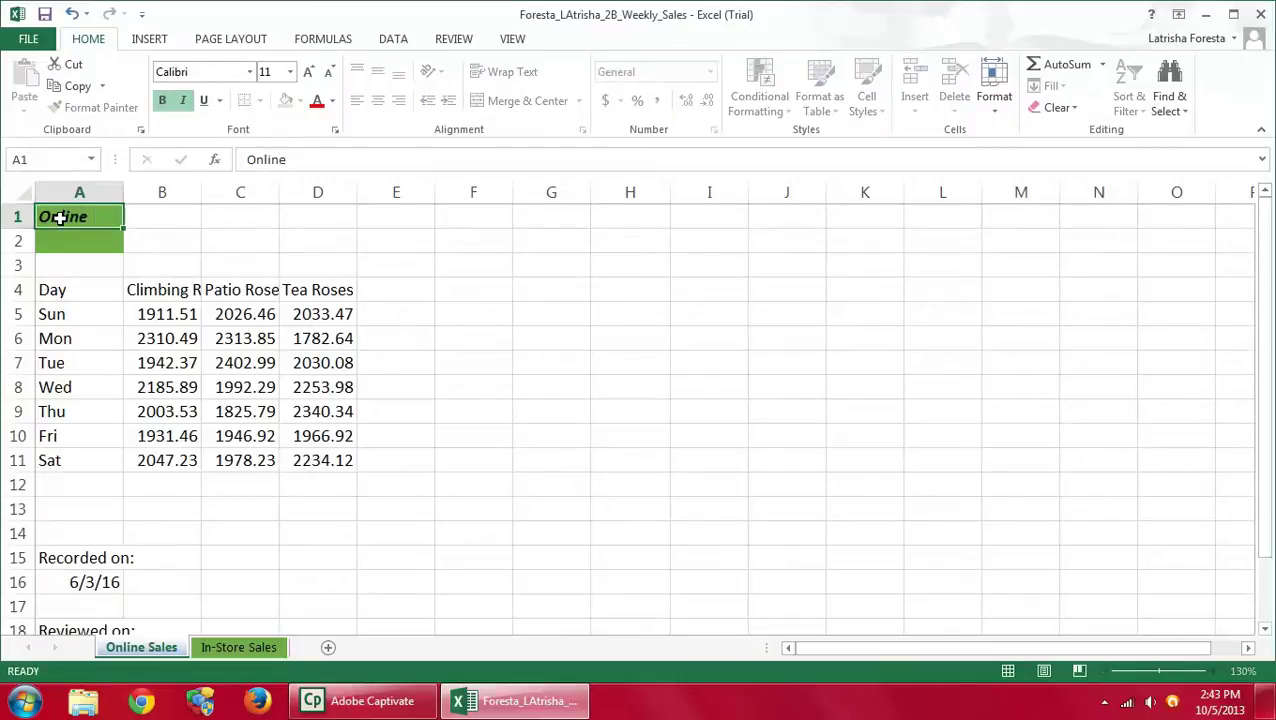
left_click(332, 160)
type("Sales")
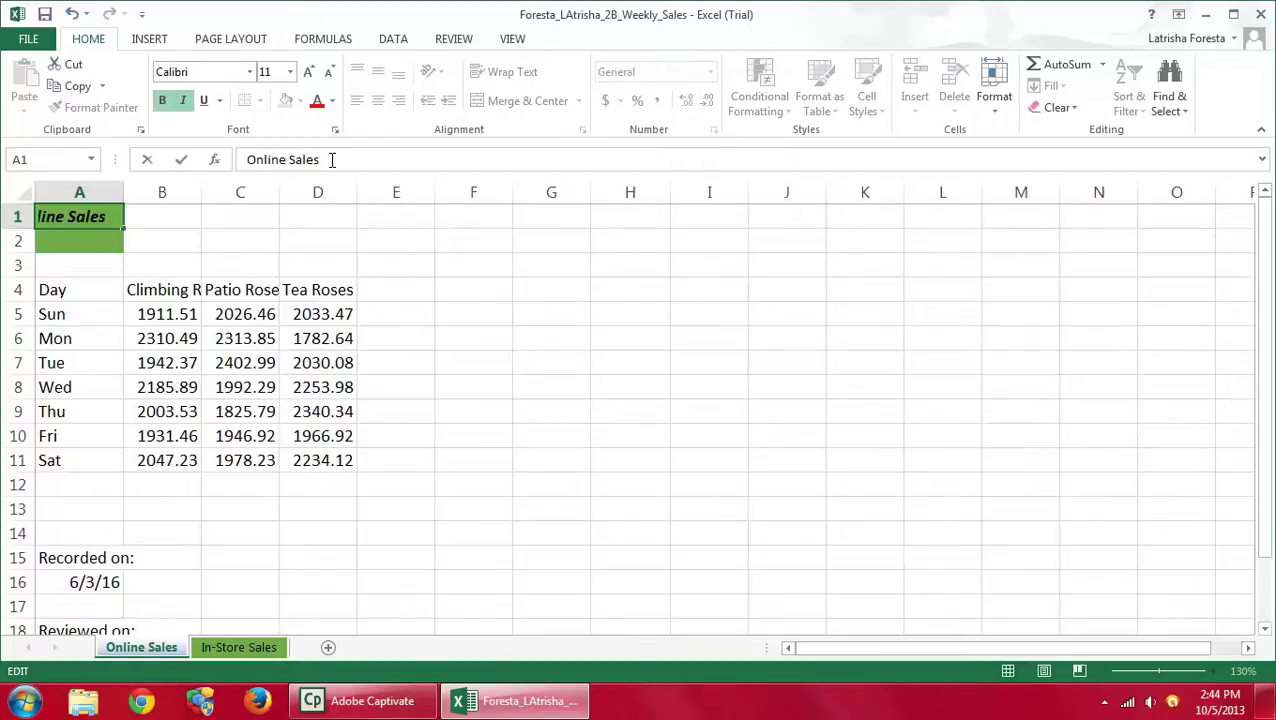
left_click(181, 164)
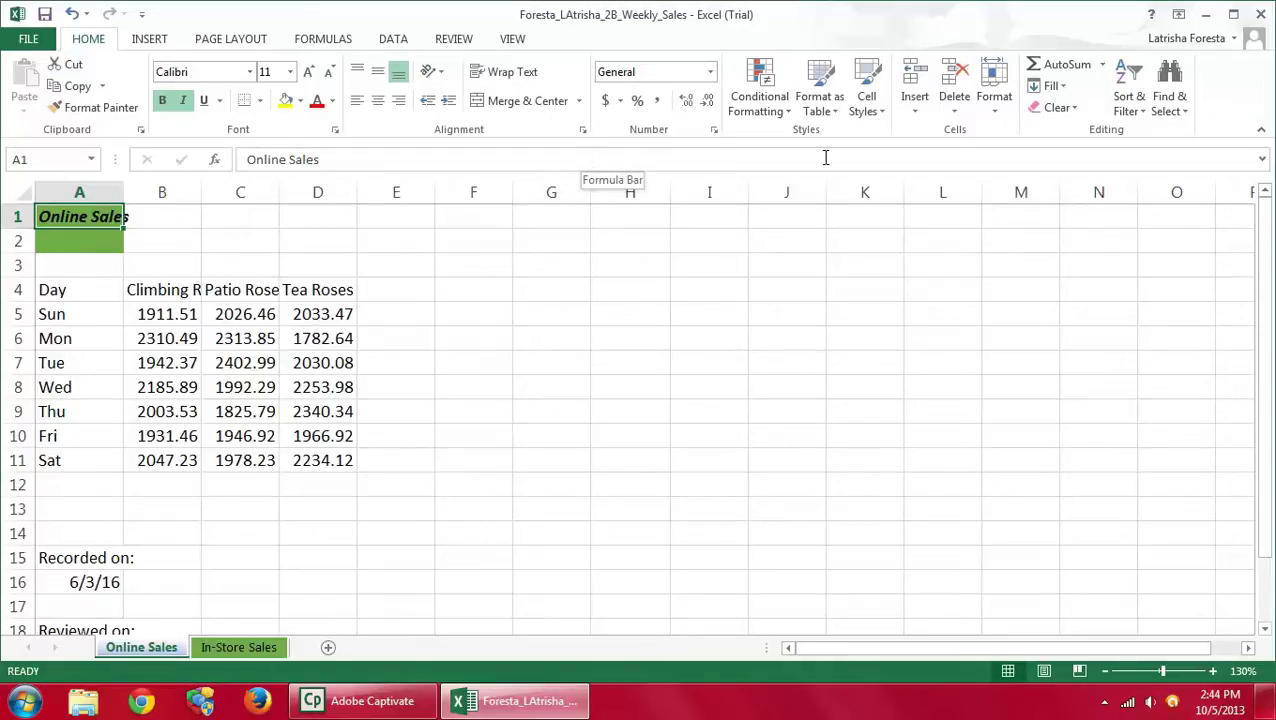
Clear the formats of cells A1 and A2
left_click(1072, 110)
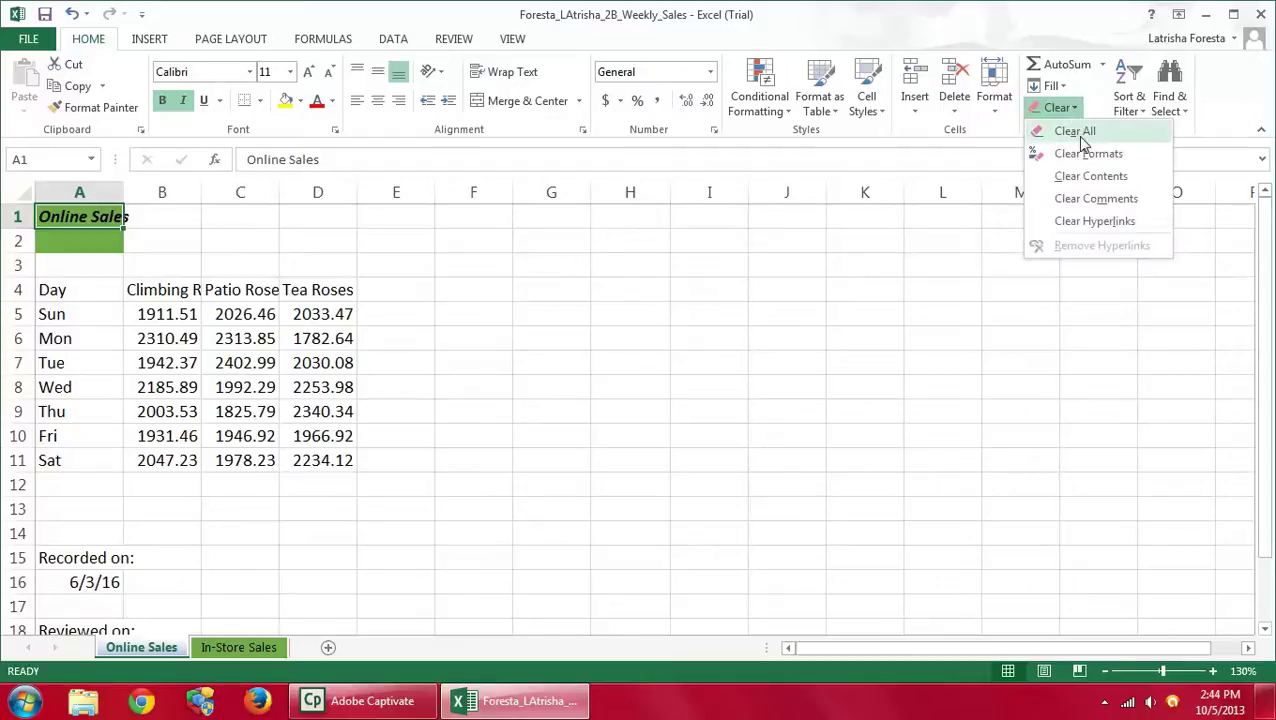
left_click(1088, 155)
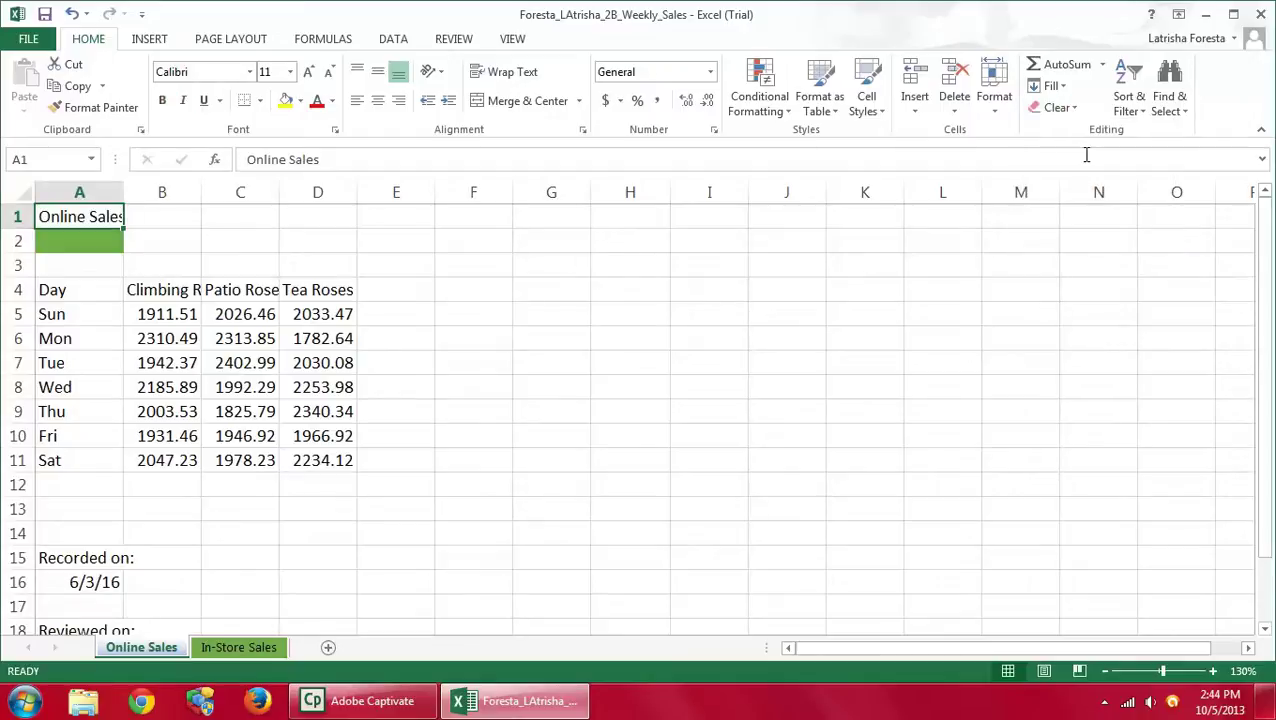
left_click(82, 241)
left_click(1062, 108)
left_click(1088, 155)
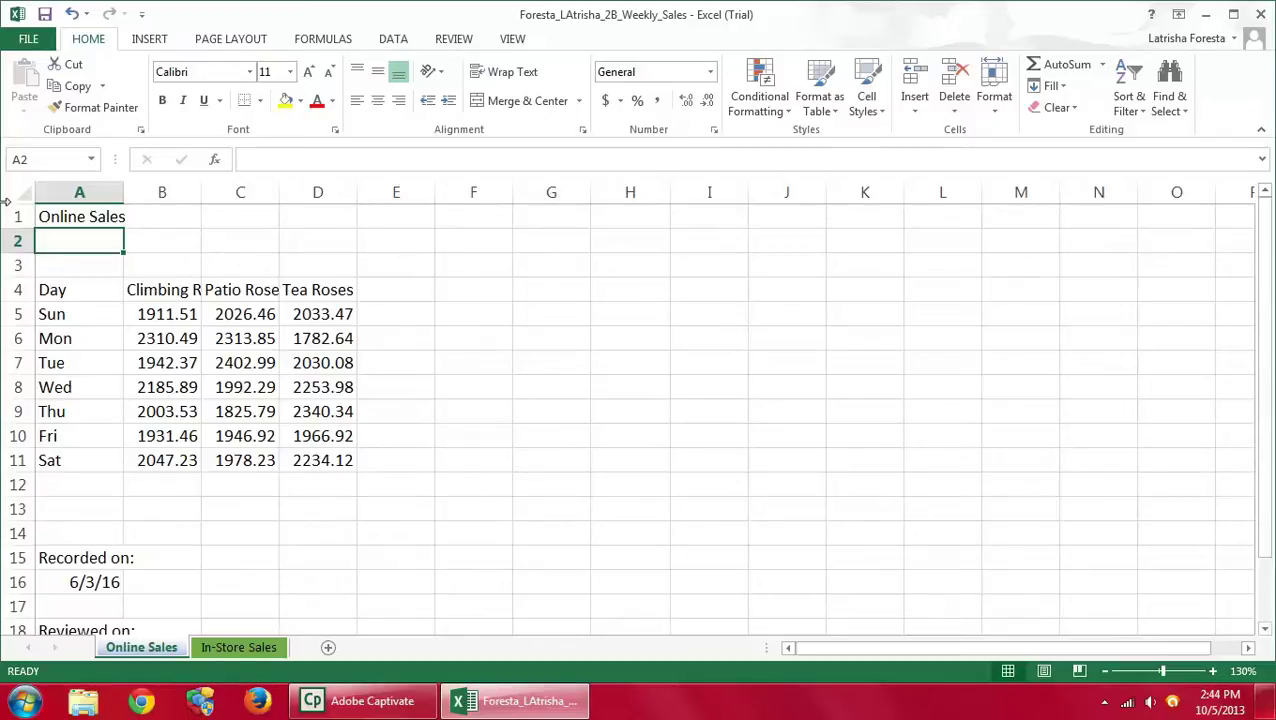
Try clearing the format of the recorded-on date in cell A16, and undo it
left_click(67, 591)
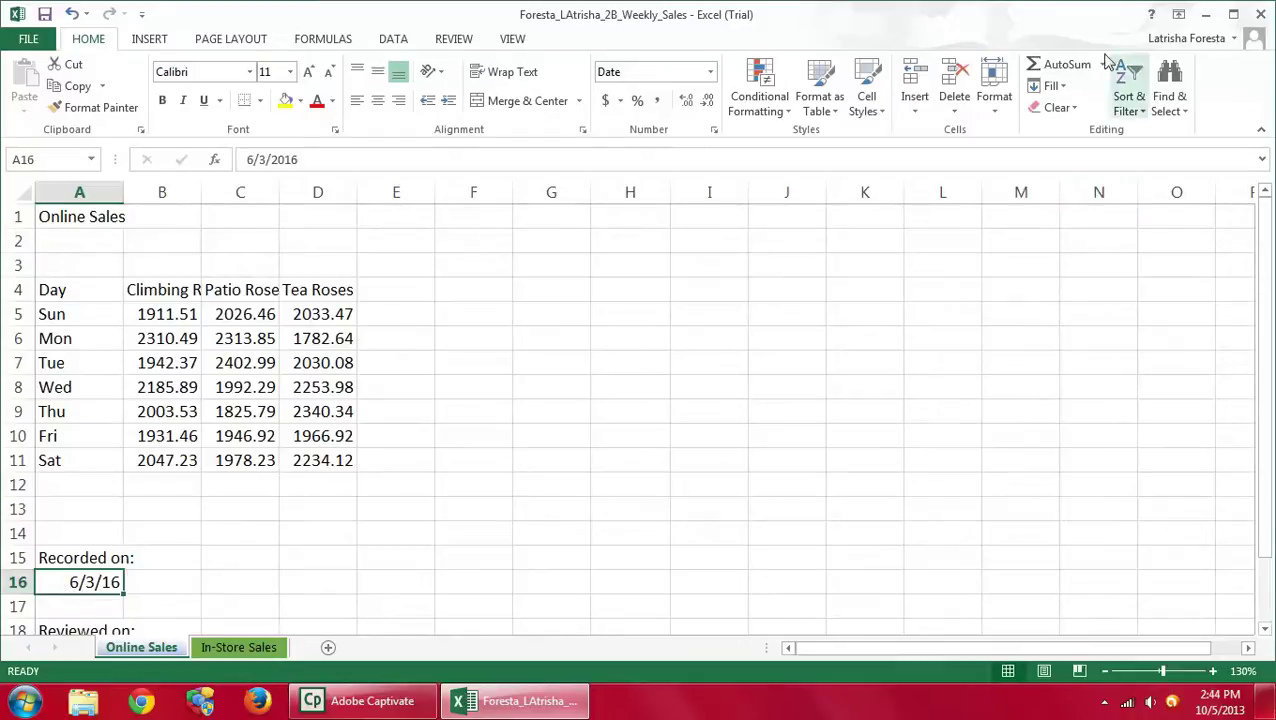
left_click(1076, 108)
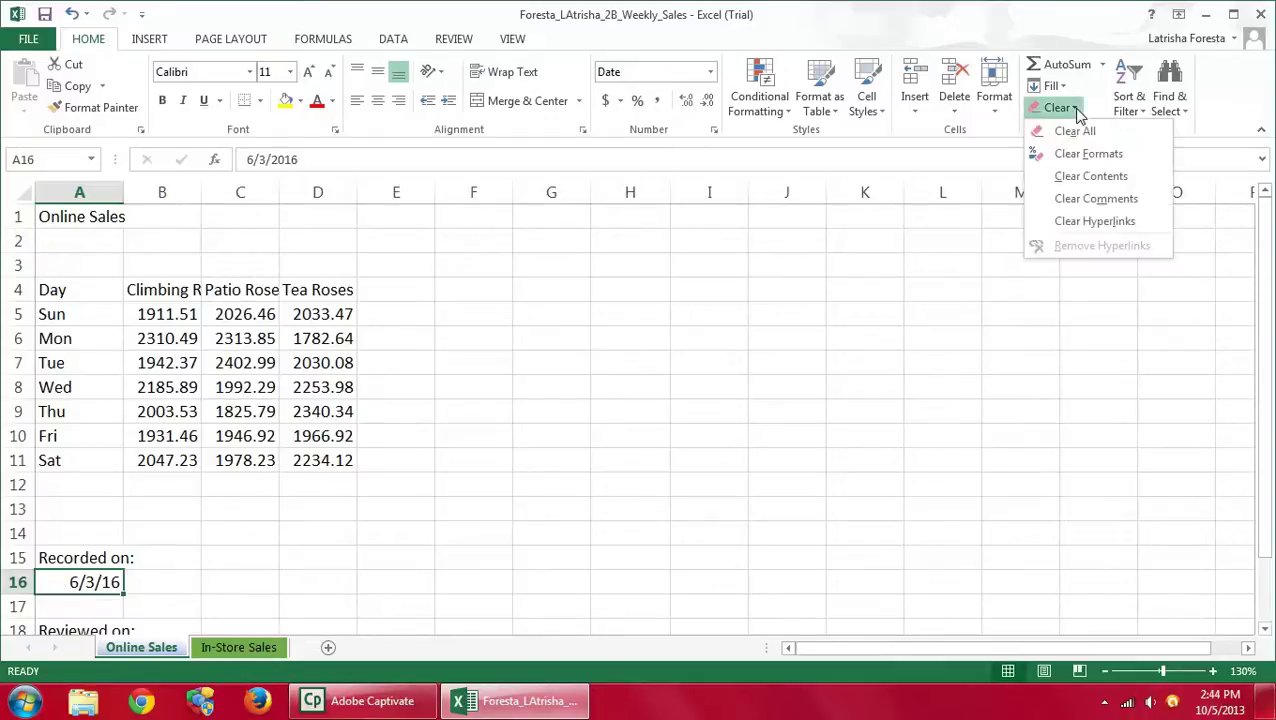
left_click(1082, 156)
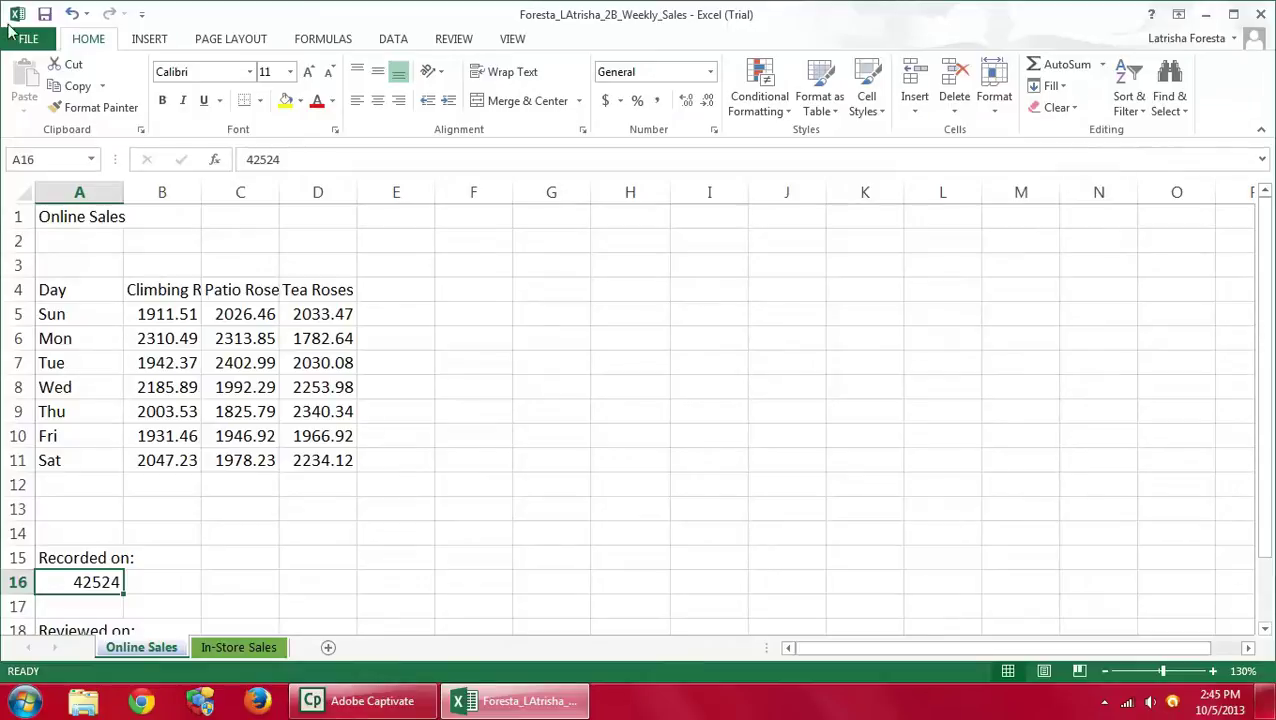
left_click(75, 16)
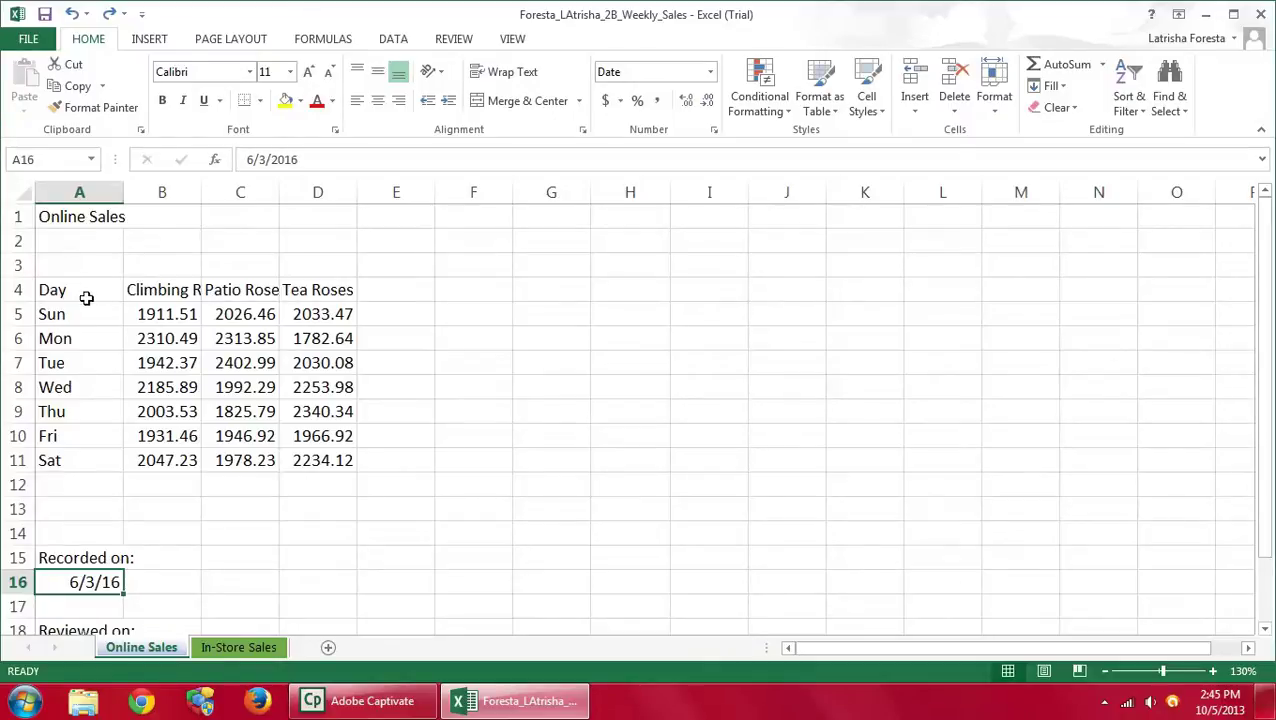
Copy the range A4:A19 with the day labels and dates on the Online Sales sheet
left_click_drag(61, 290, 71, 577)
scroll(1004, 363, "up", 1)
scroll(1001, 366, "down", 1)
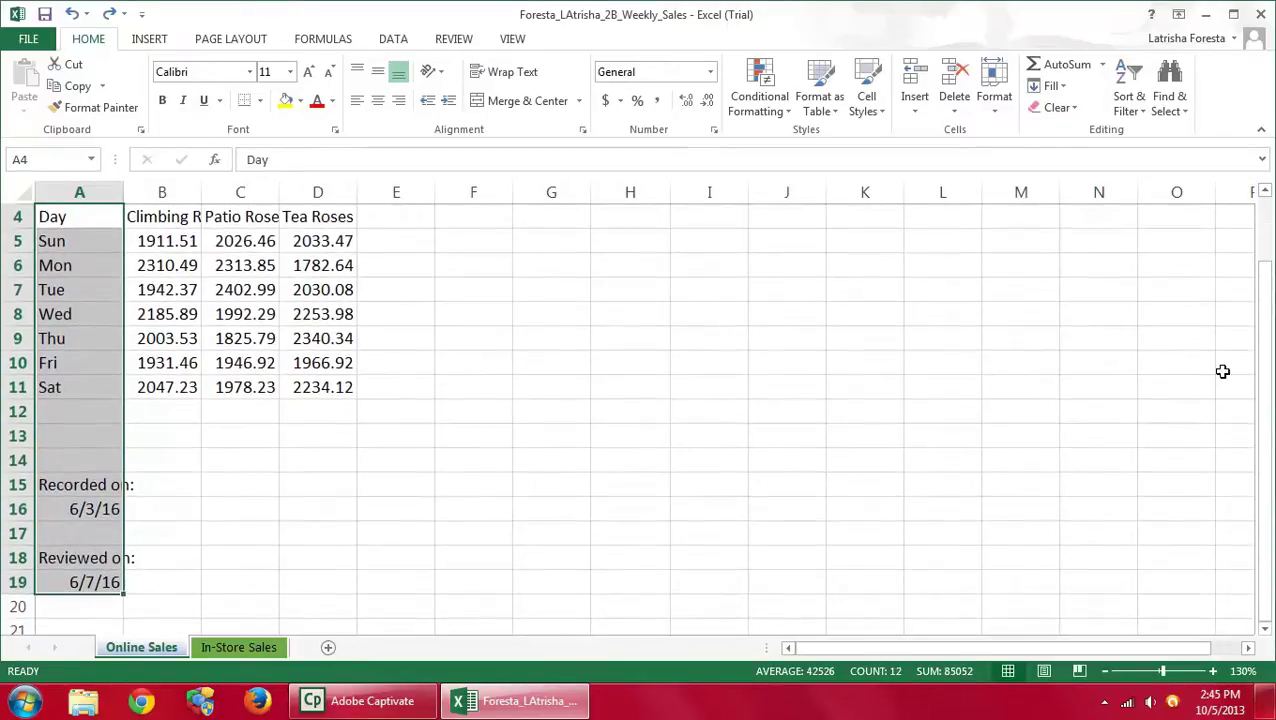
left_click(1104, 671)
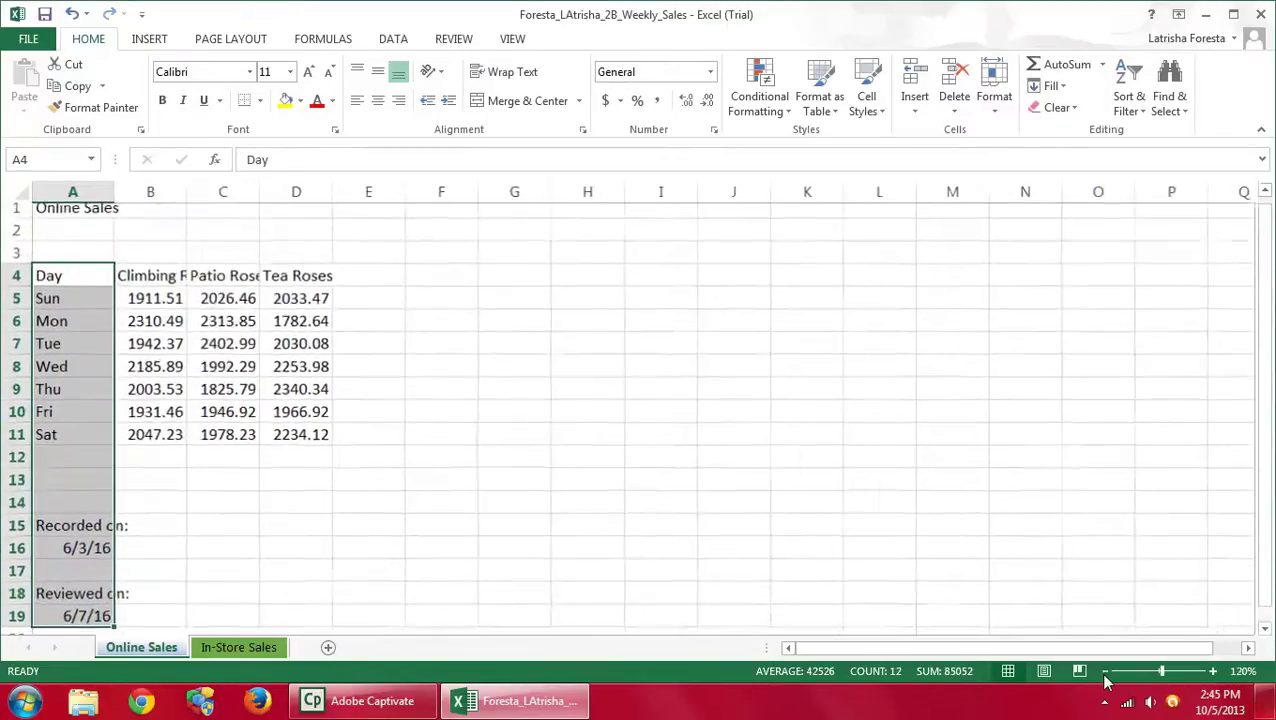
scroll(638, 454, "down", 1)
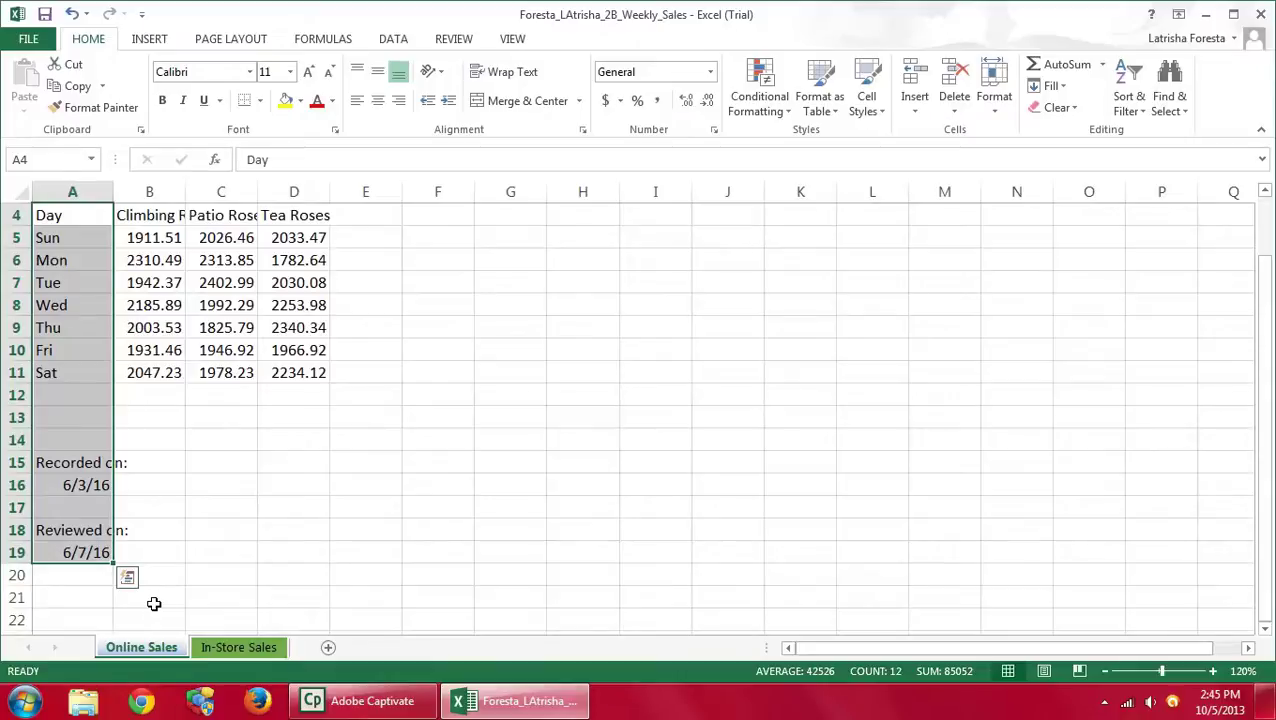
right_click(47, 420)
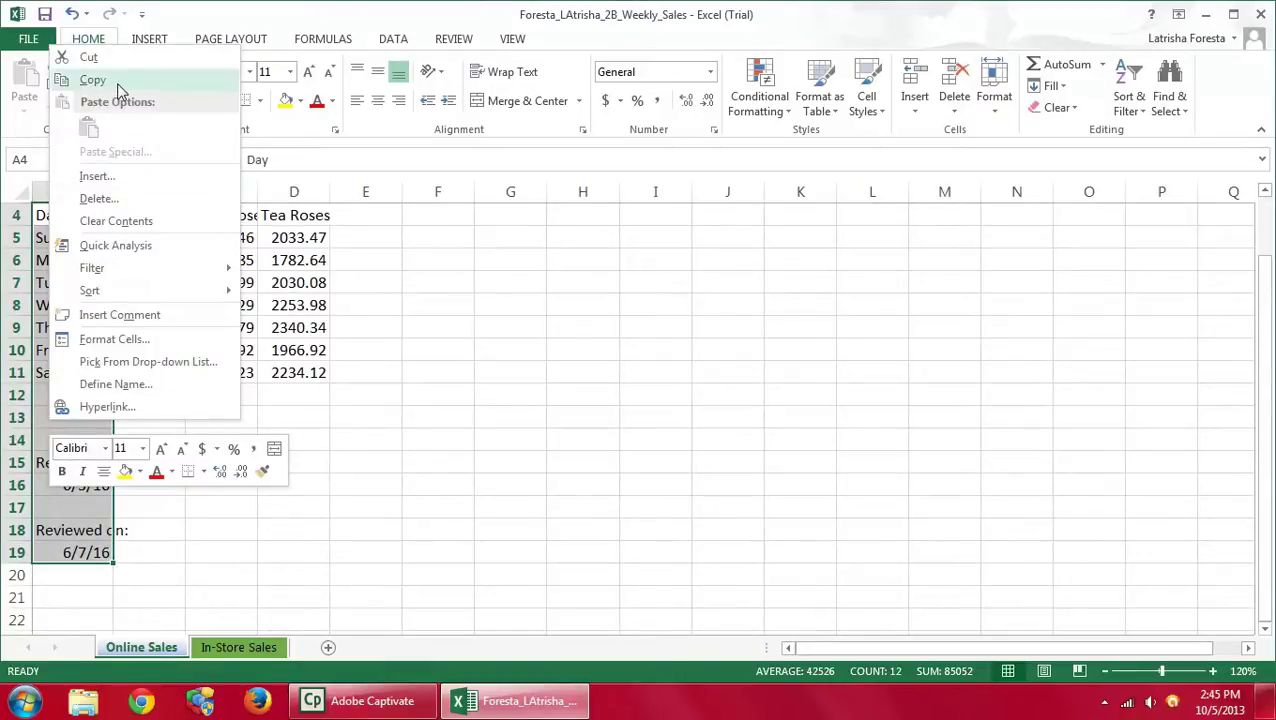
left_click(92, 80)
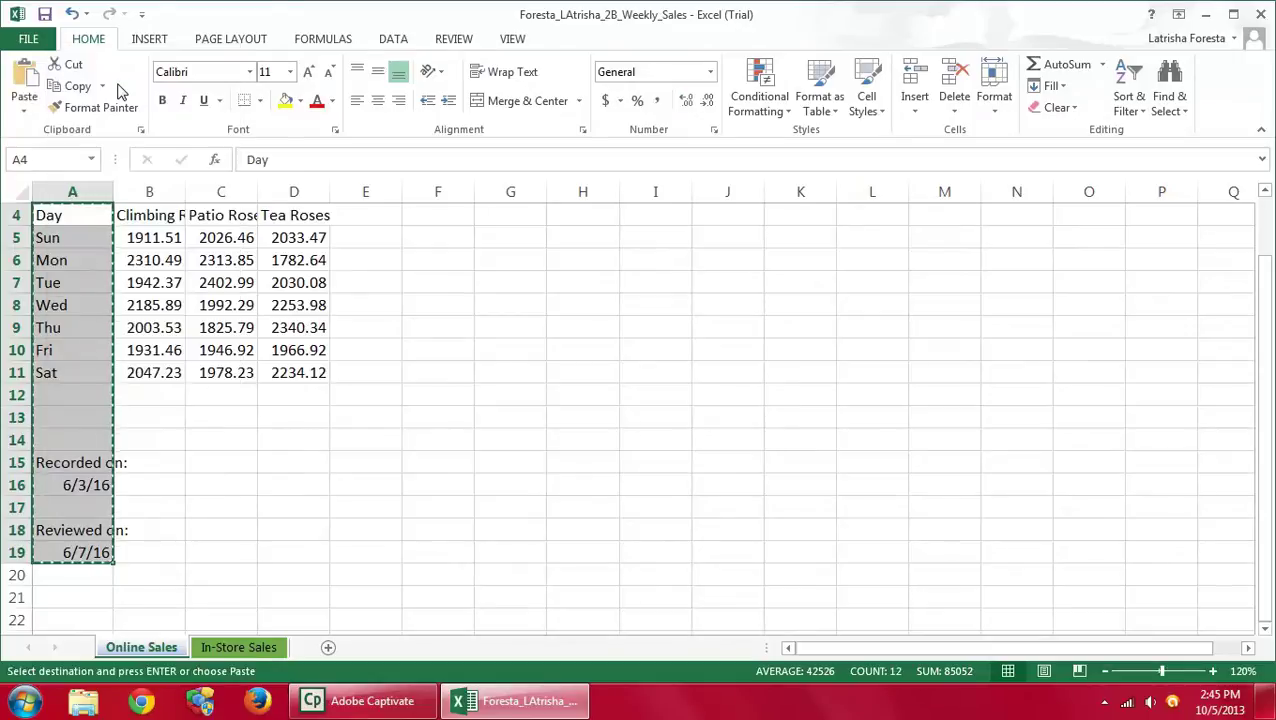
Paste the copied range at cell A4 of the In-Store Sales sheet, and end copy mode back on Online Sales
left_click(238, 648)
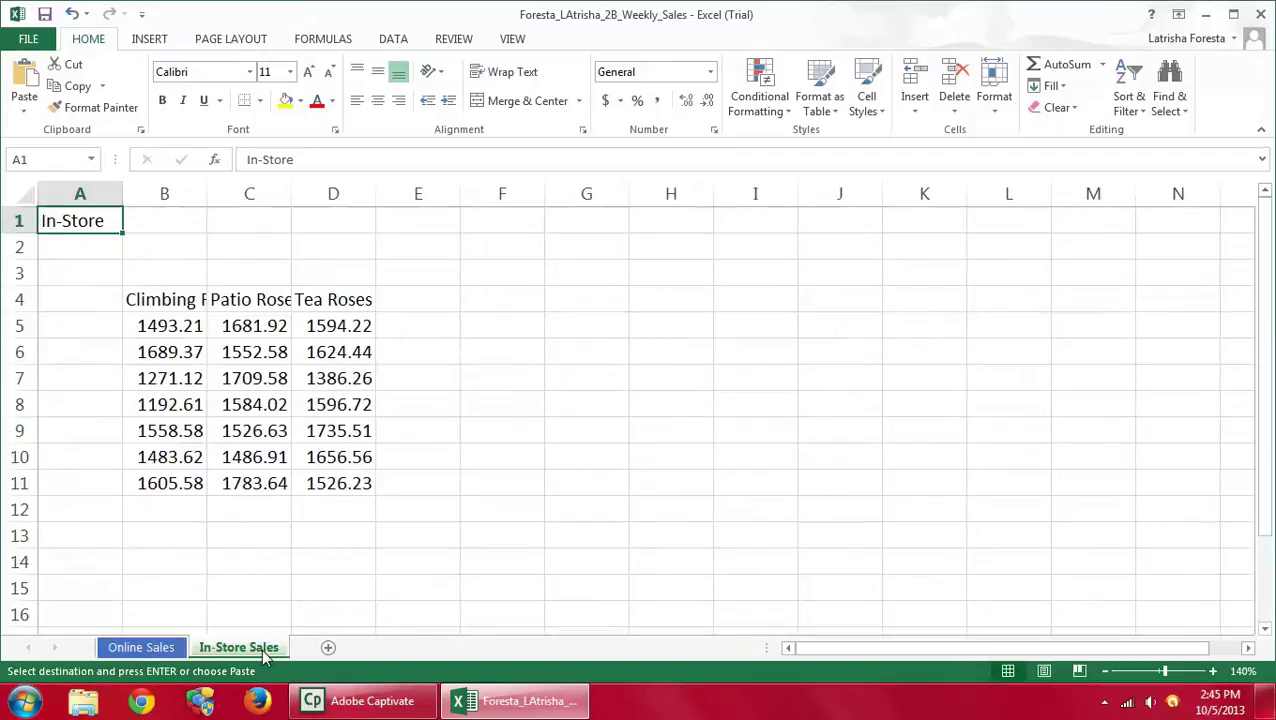
left_click(45, 298)
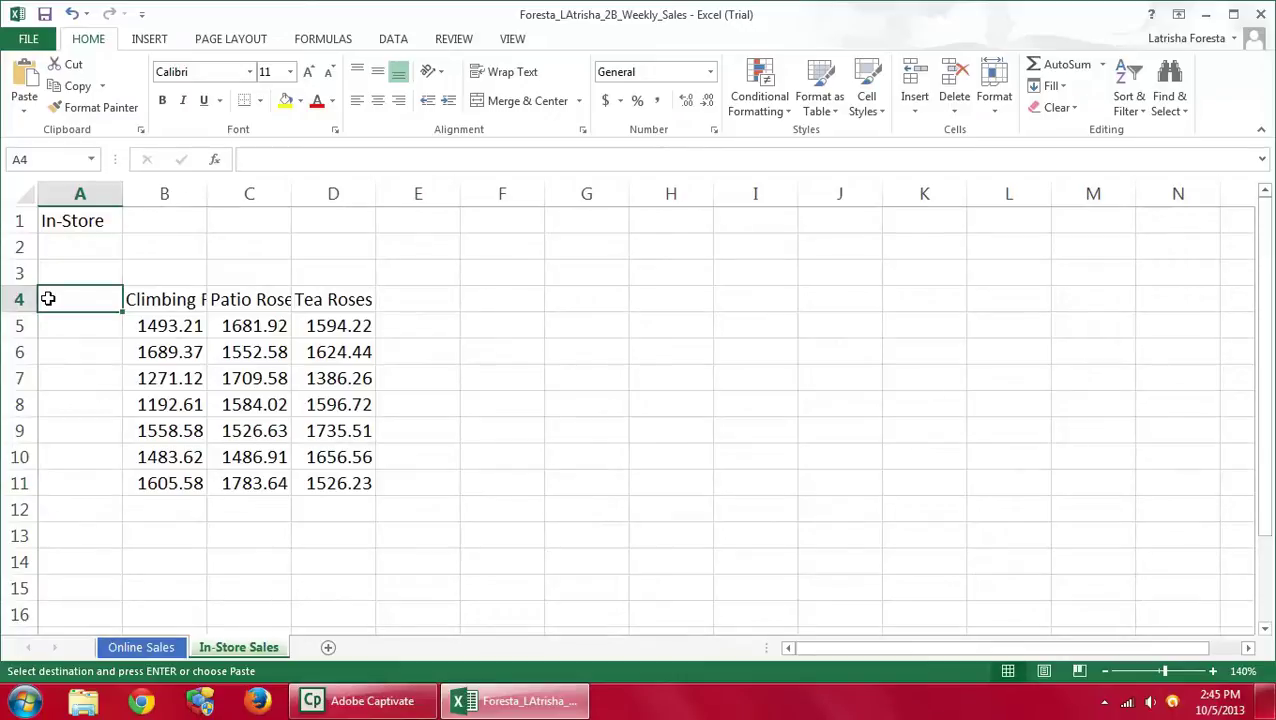
right_click(47, 298)
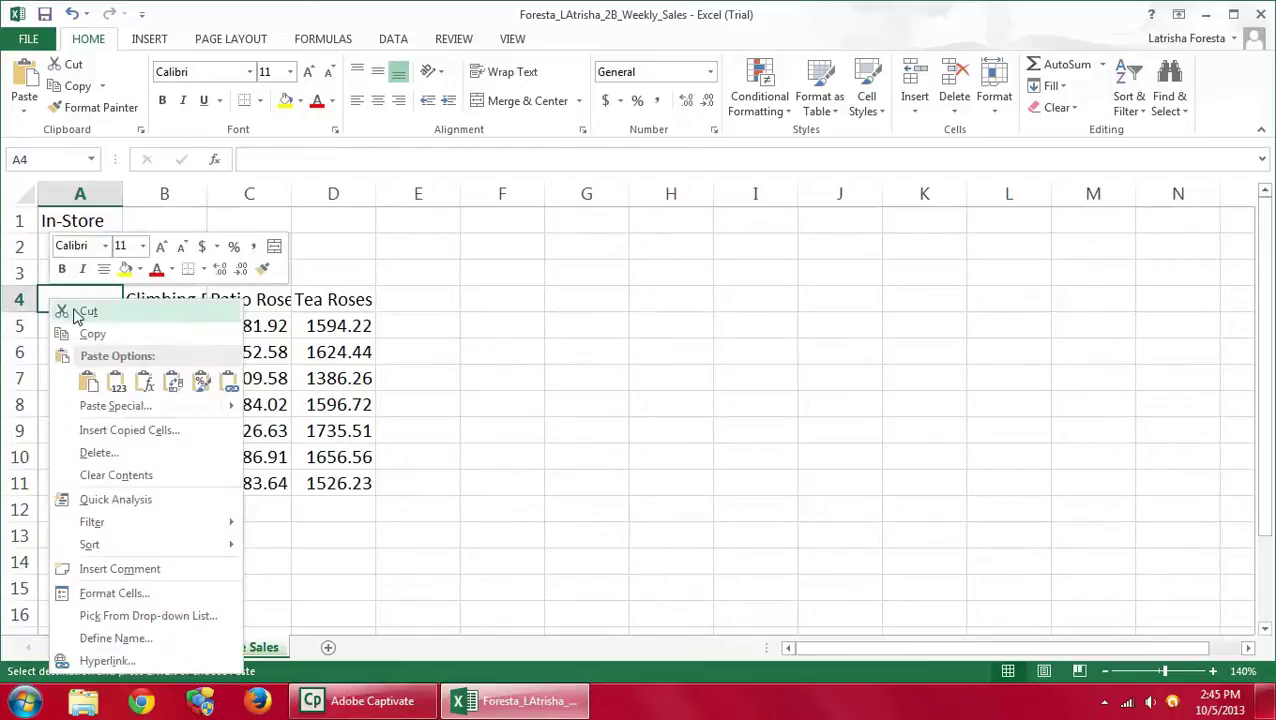
left_click(88, 382)
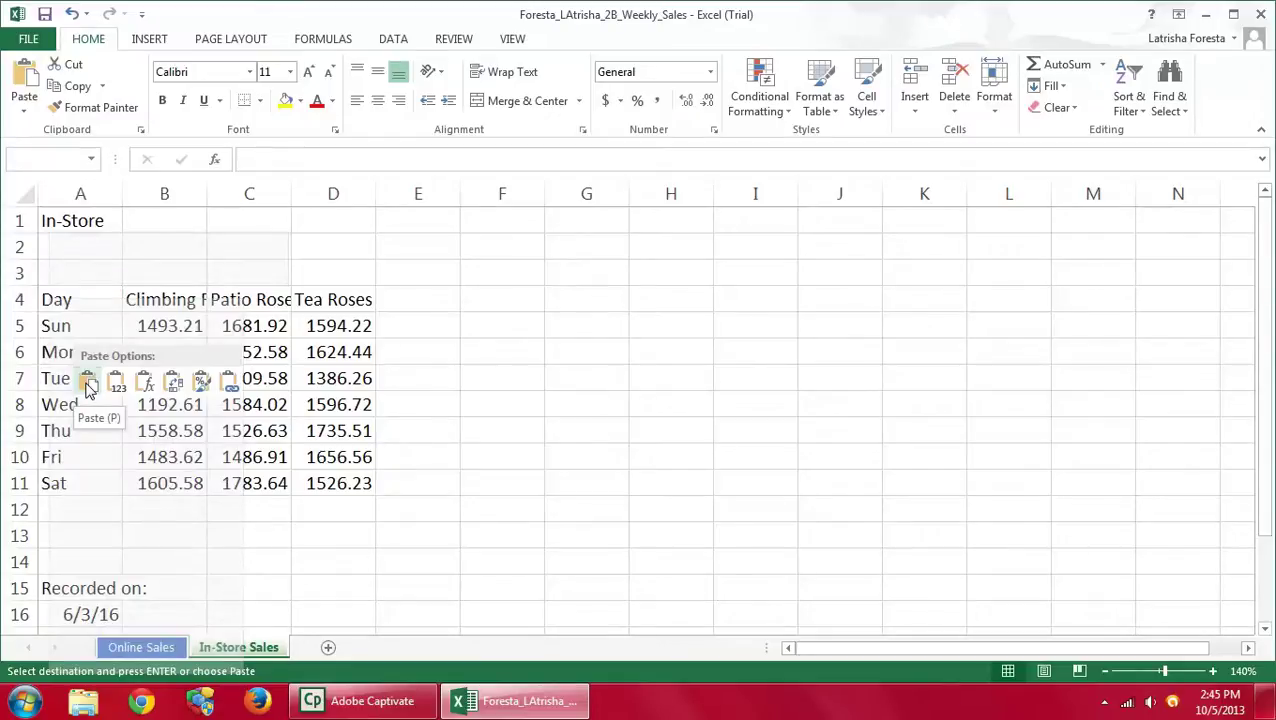
left_click(88, 382)
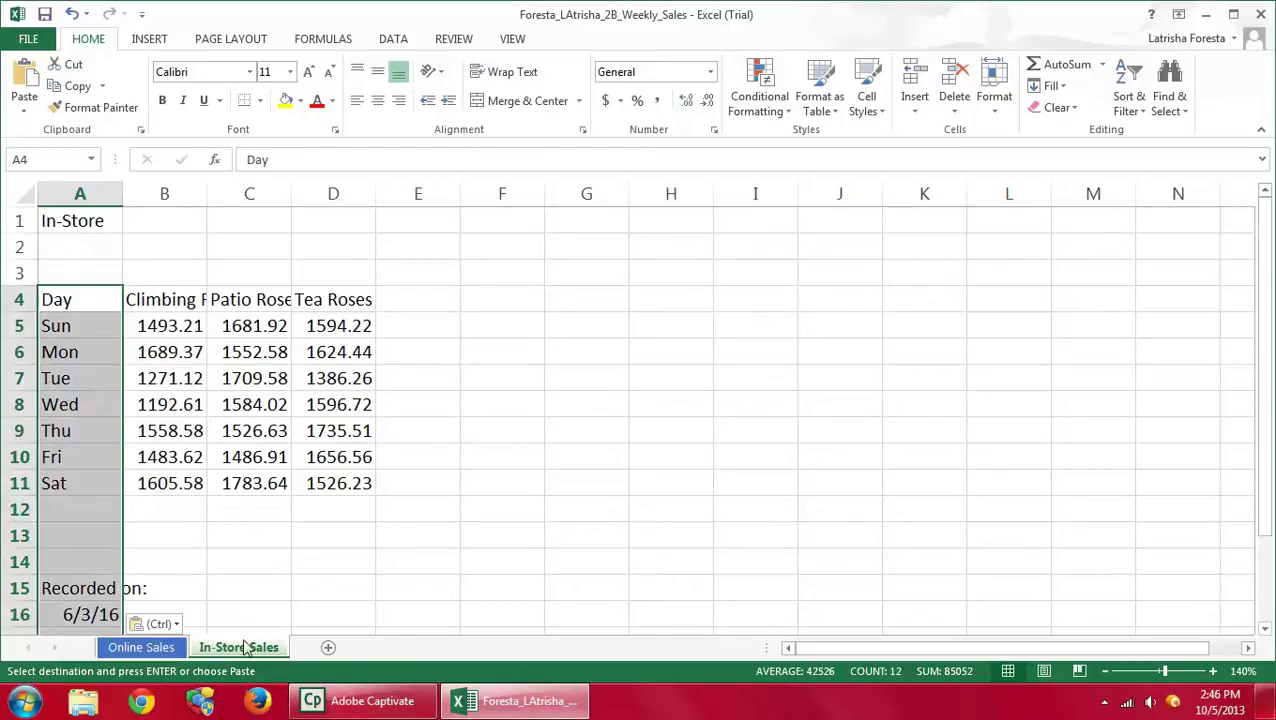
left_click(126, 648)
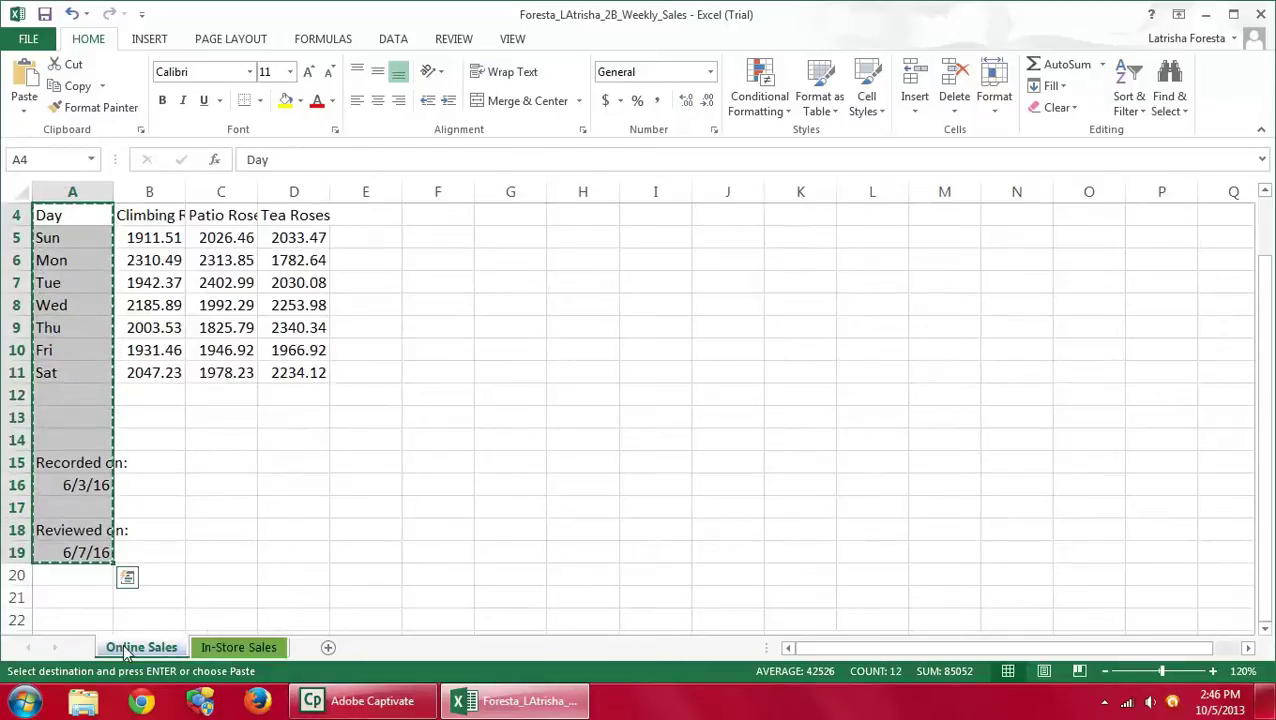
key("Escape")
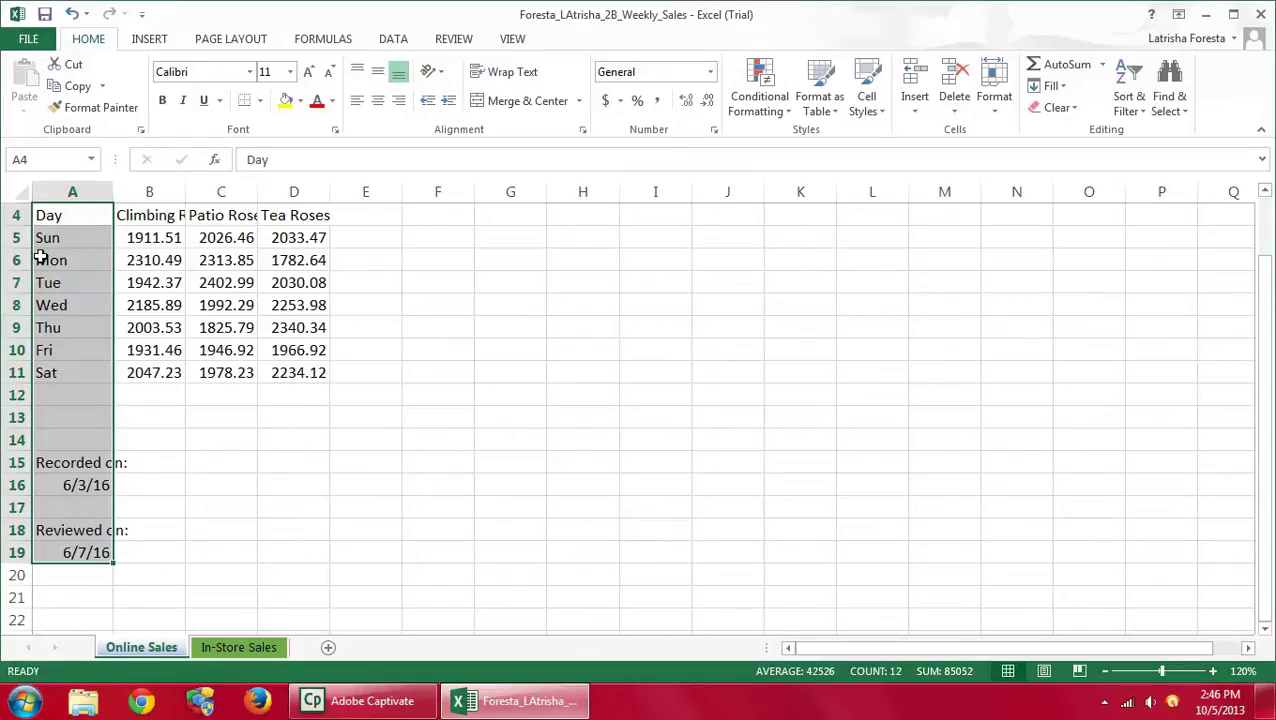
Make A1 the active cell on Online Sales and group all sheets of the workbook
scroll(40, 245, "up", 1)
left_click(37, 219)
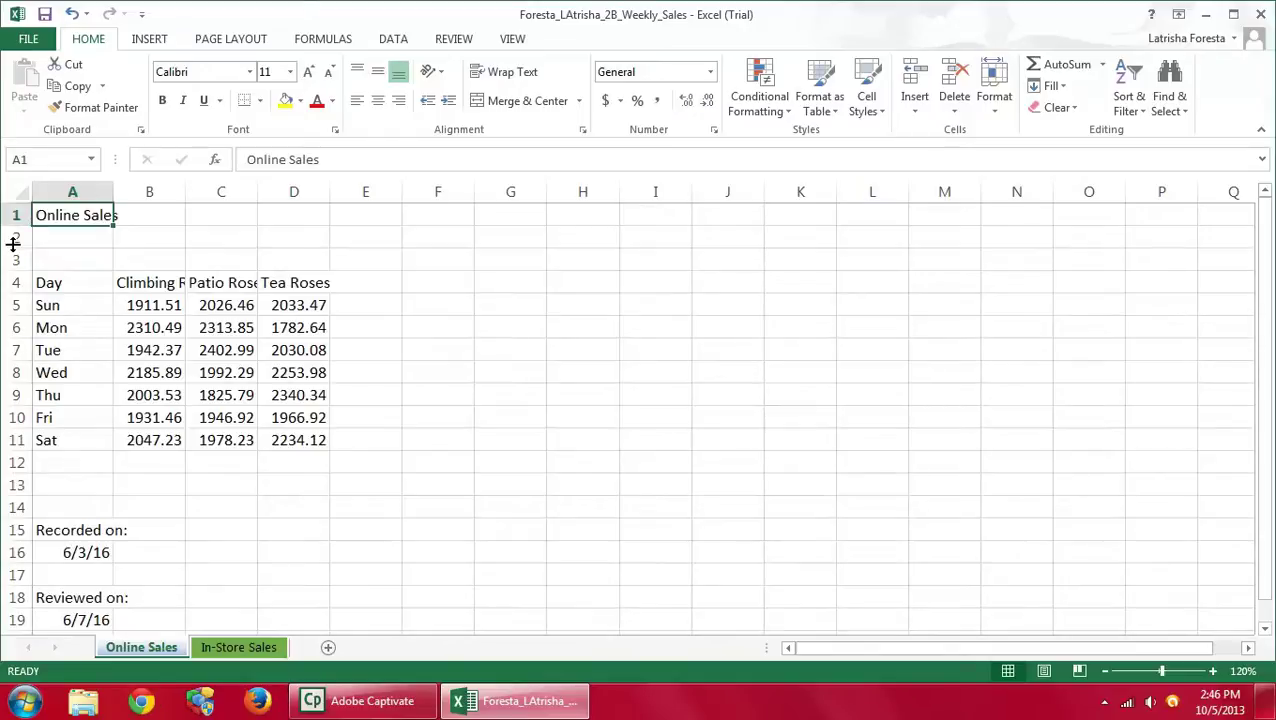
right_click(66, 222)
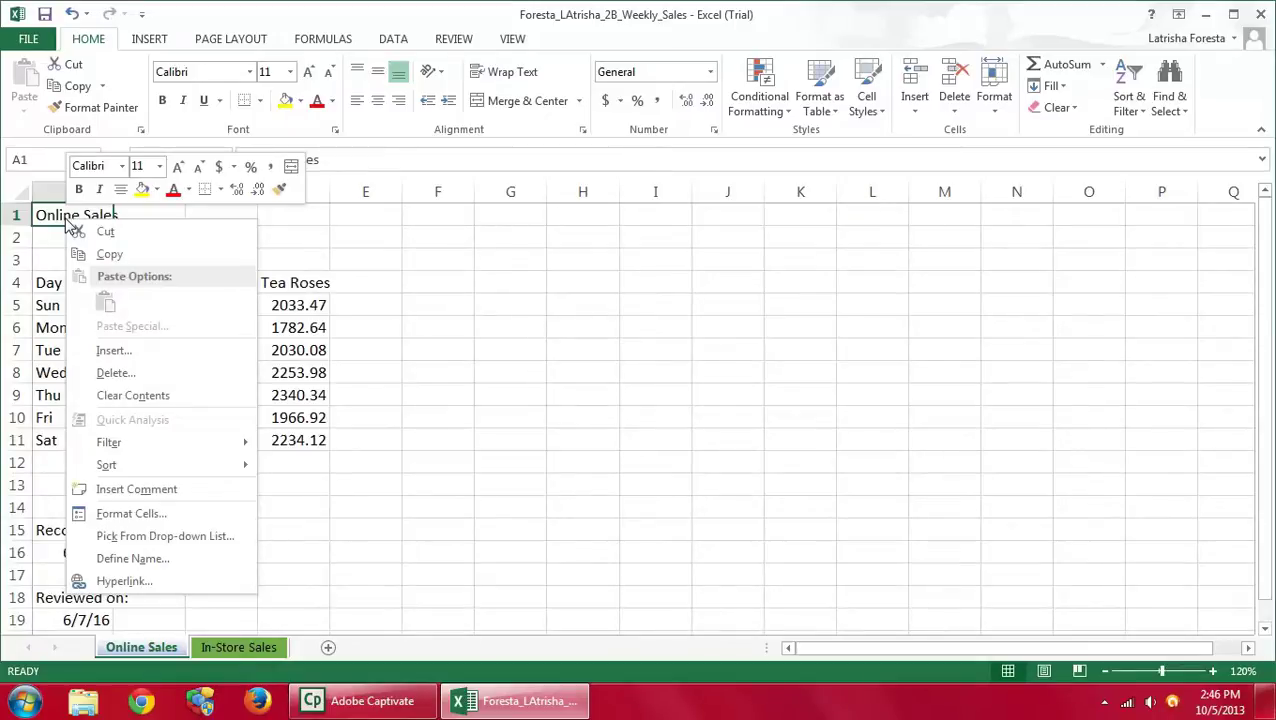
left_click(165, 648)
right_click(165, 648)
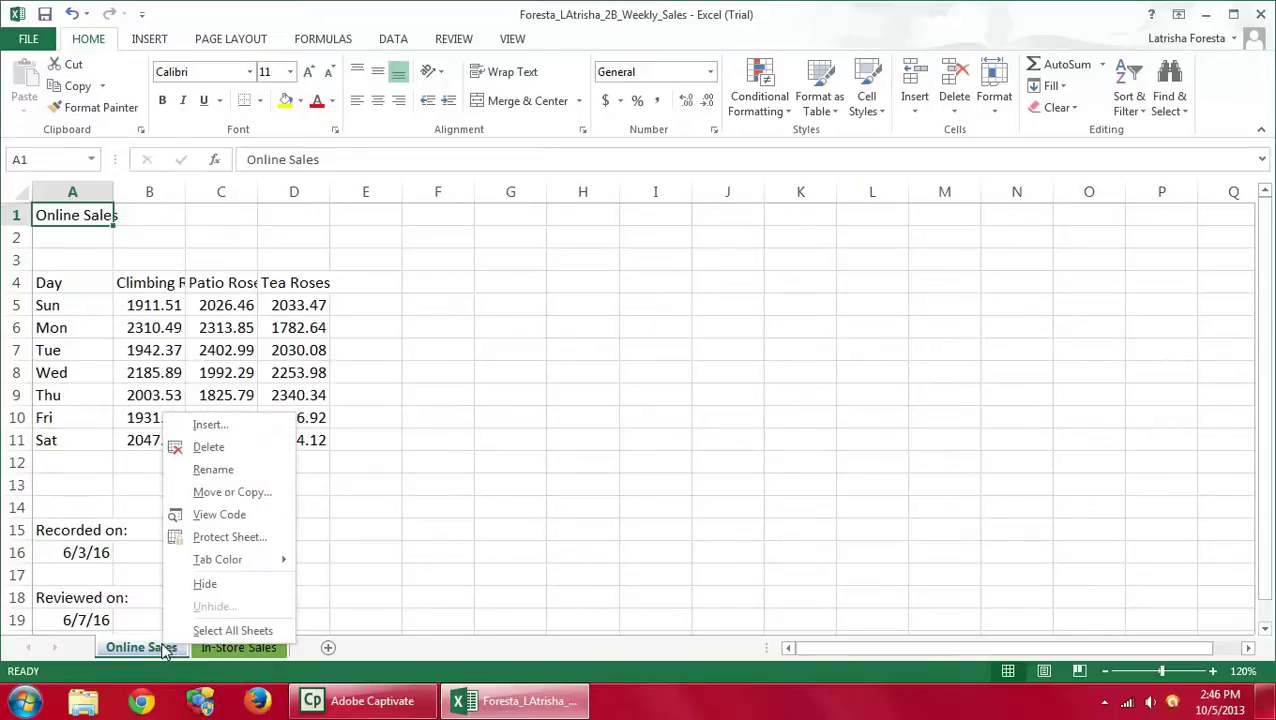
left_click(252, 630)
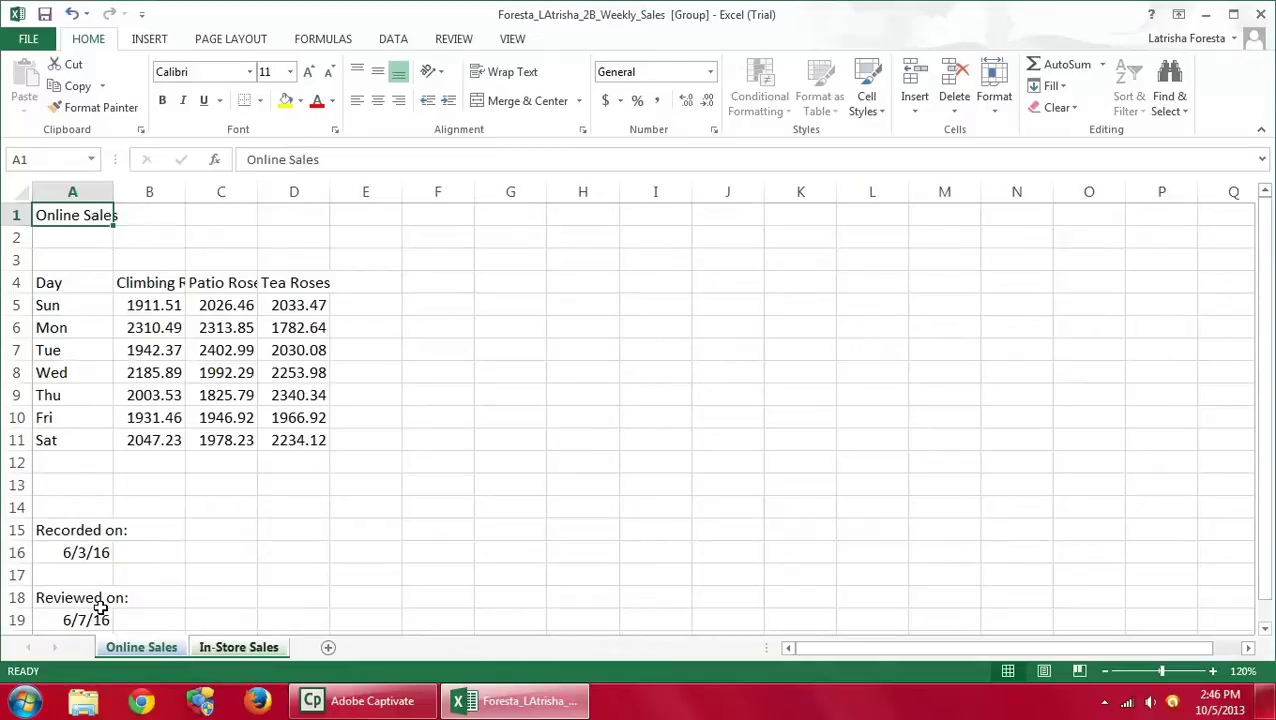
Widen columns A through G equally on the grouped sheets, and select cell A2
left_click_drag(68, 191, 496, 191)
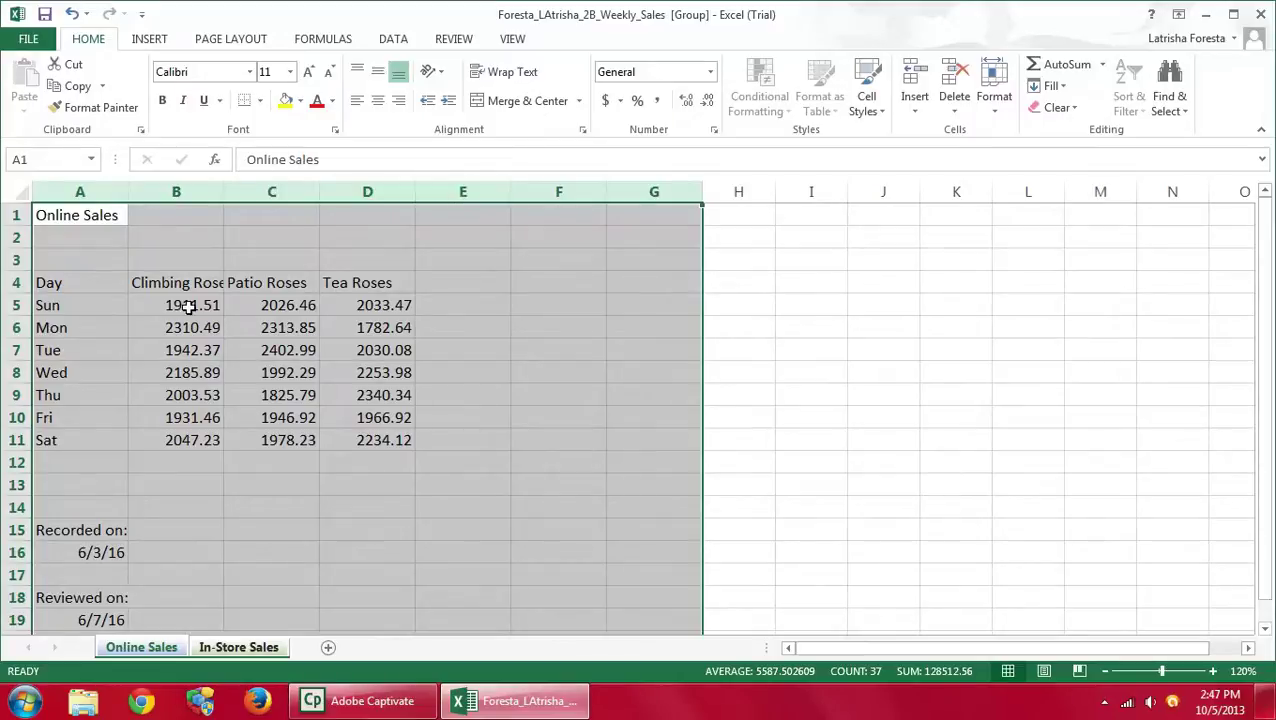
left_click(79, 238)
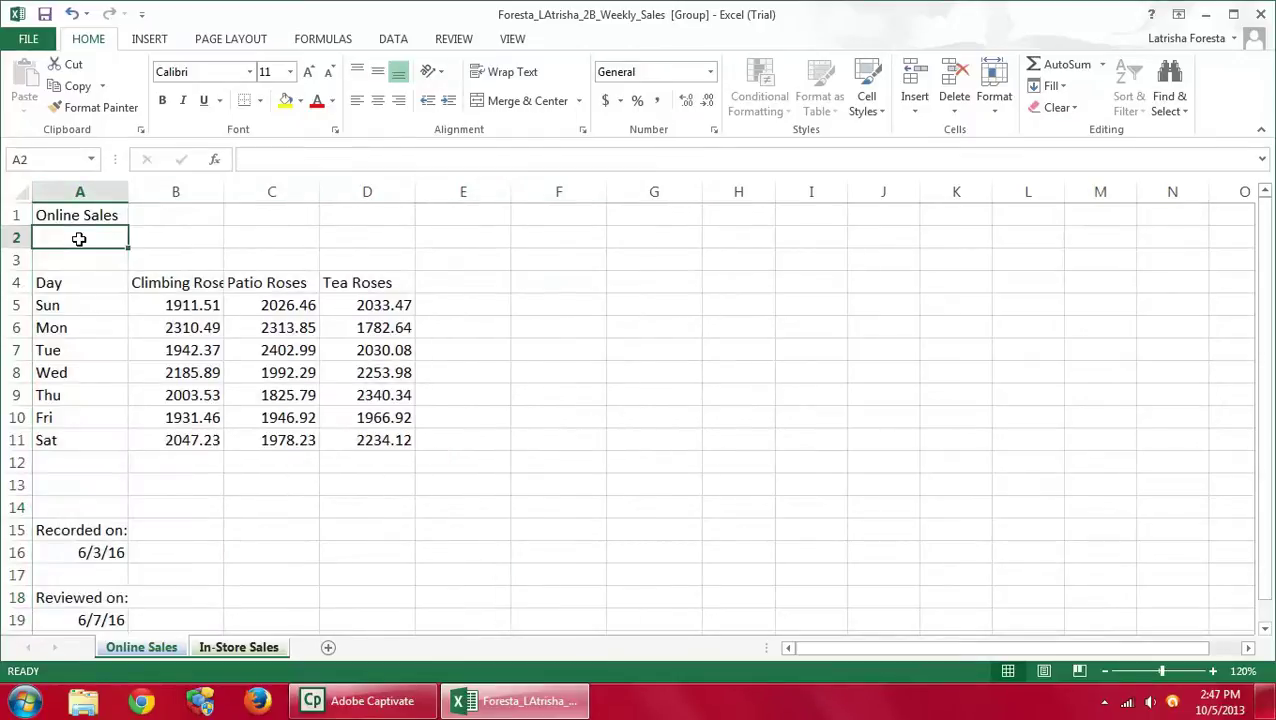
Enter the subtitle "Week of May 24" in cell A2 of the grouped sheets
type("Week of ")
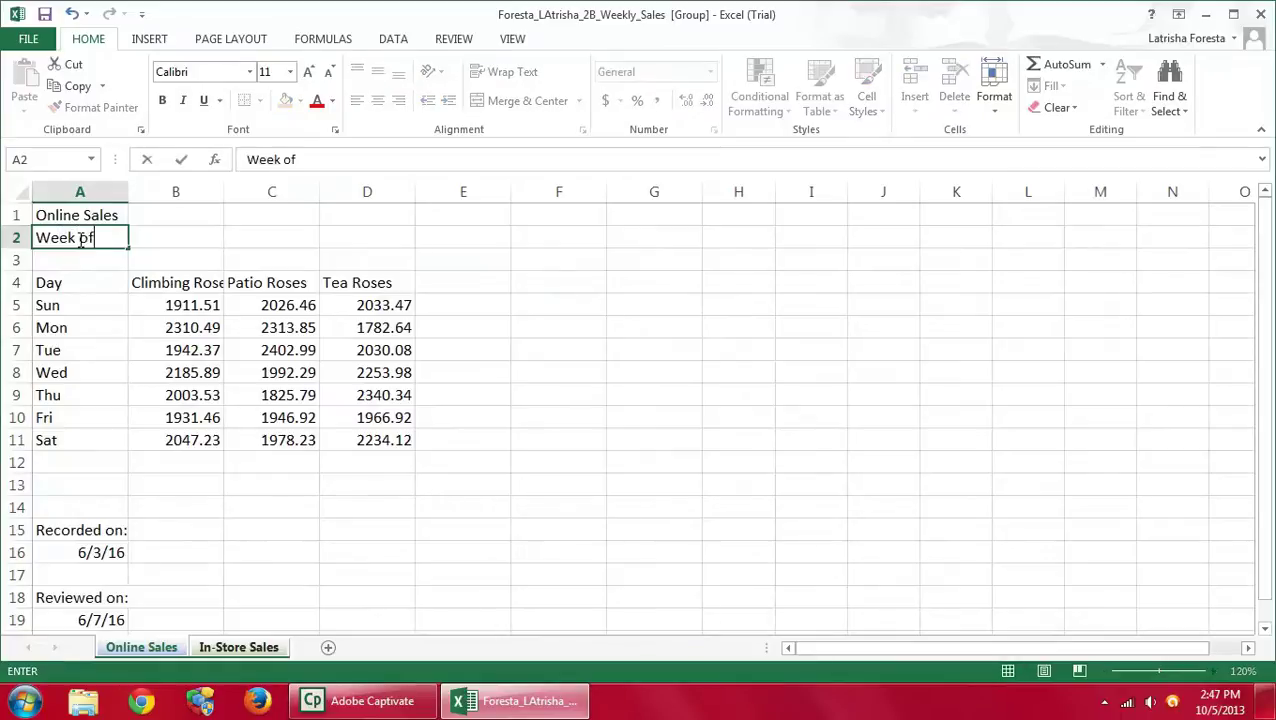
type("May 24")
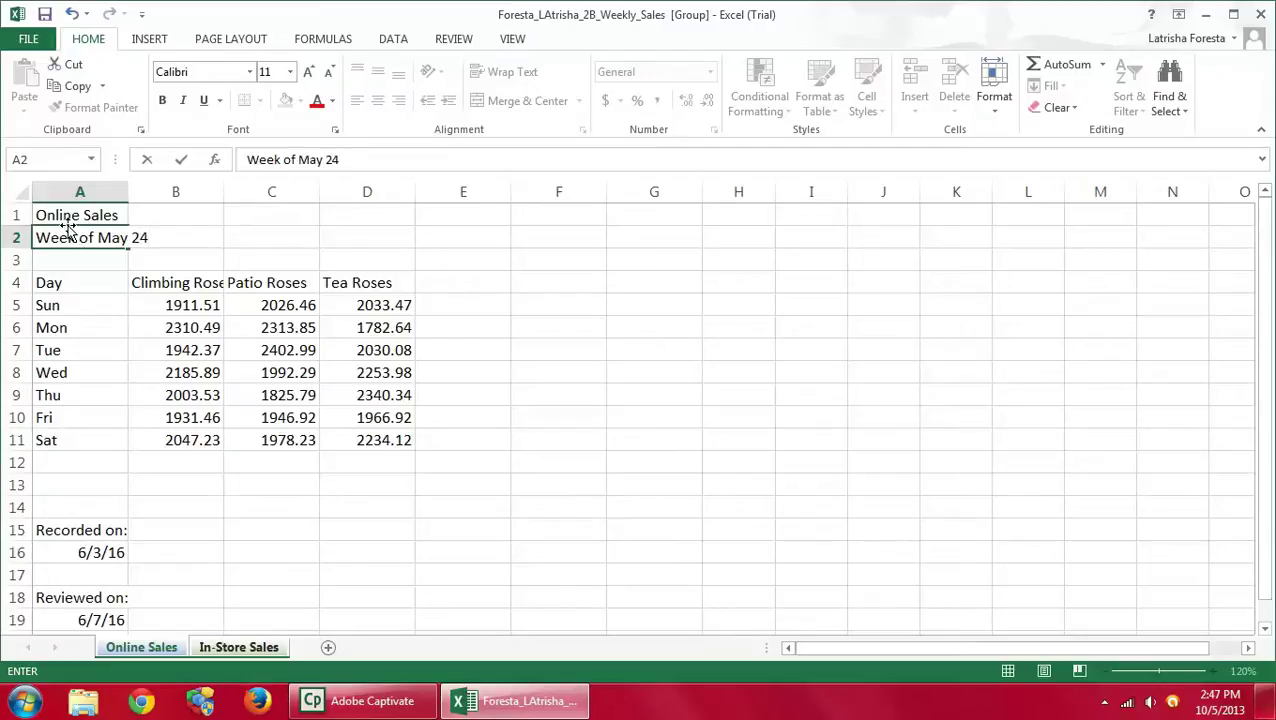
left_click(182, 162)
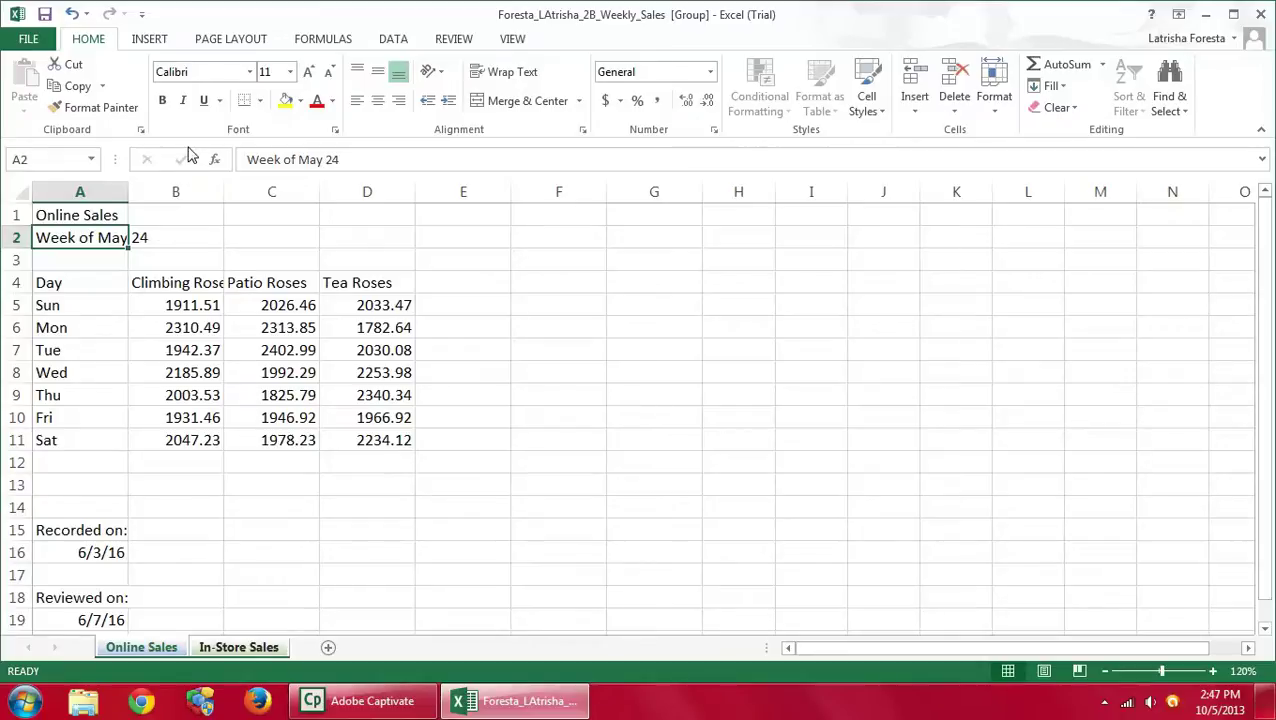
Merge and center the subtitle across A2:G2 and apply the Heading 1 cell style to it
left_click_drag(52, 237, 642, 227)
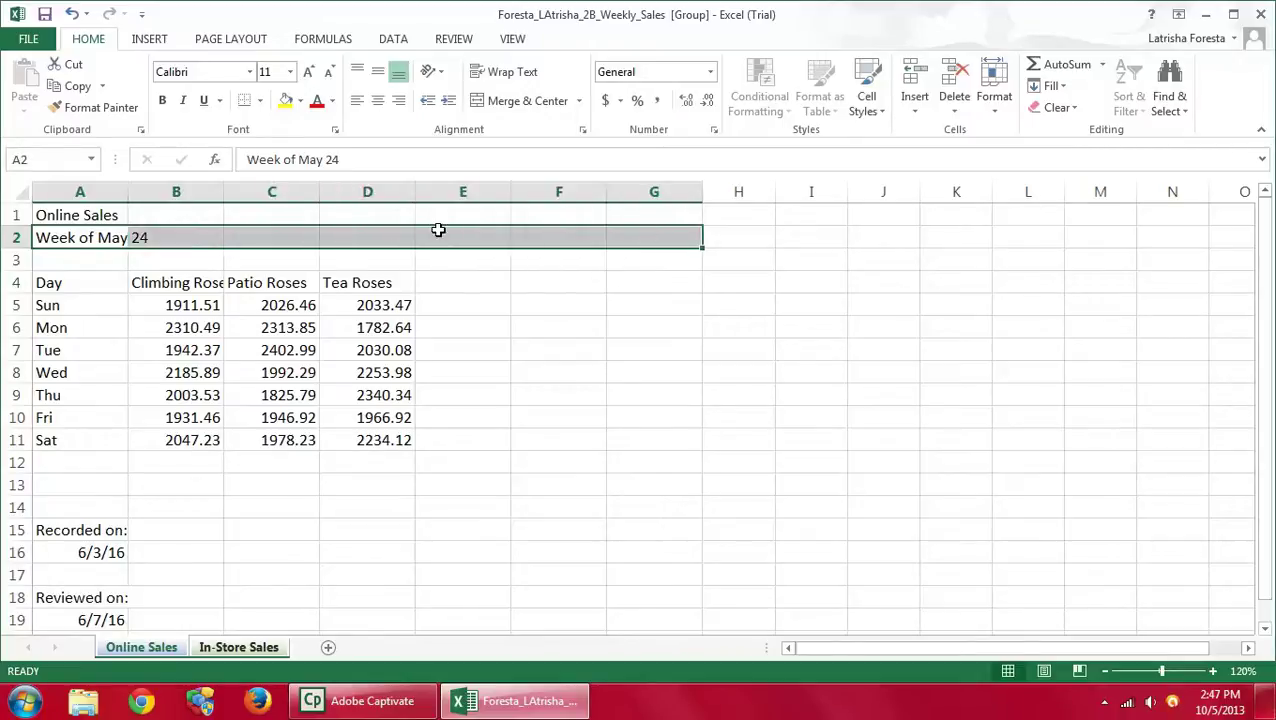
left_click(527, 101)
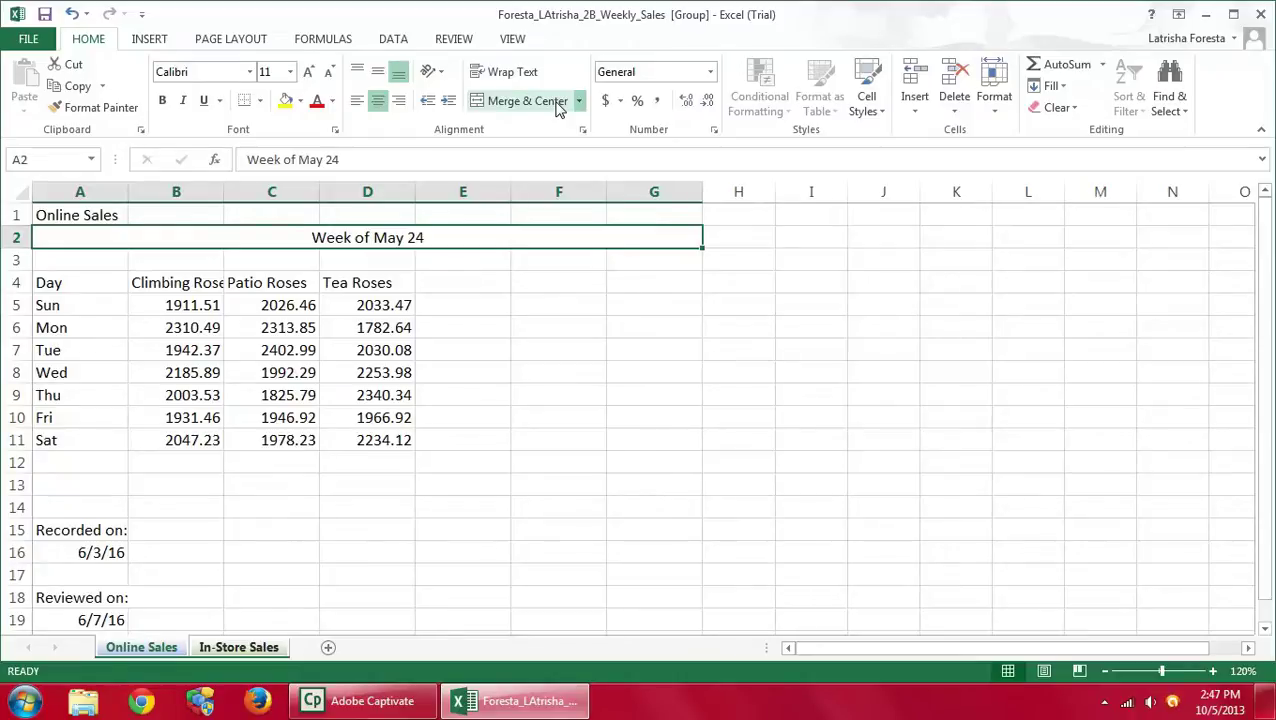
left_click(866, 110)
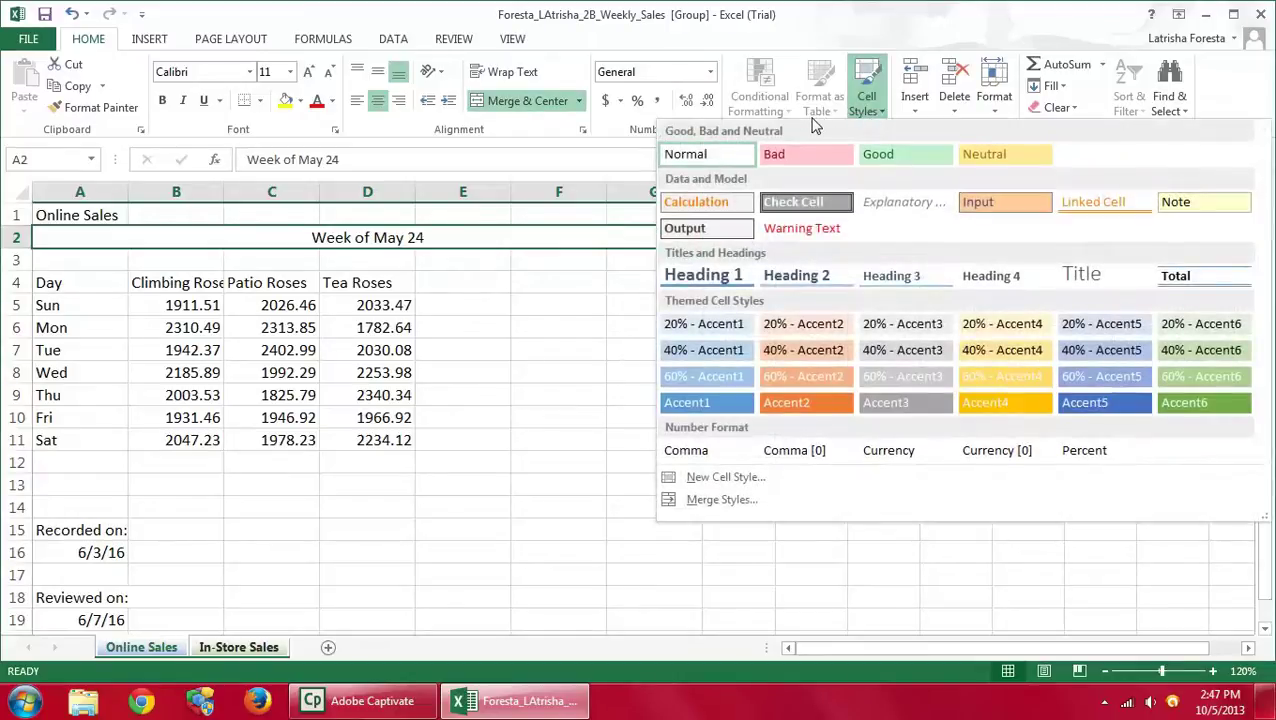
left_click(707, 275)
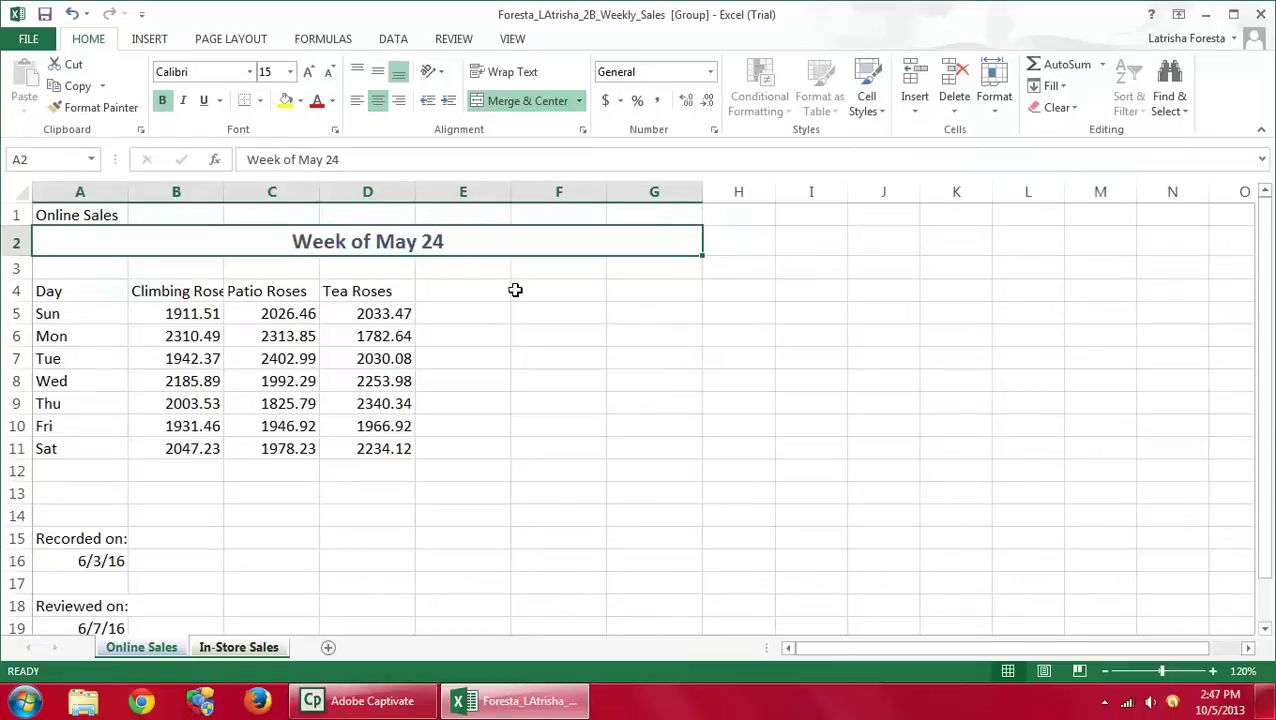
Enter the column titles "Total Rose Sales", "Rose Supply Sales" and "Total Sales" in cells E4, F4 and G4 of the grouped sheets
left_click(451, 291)
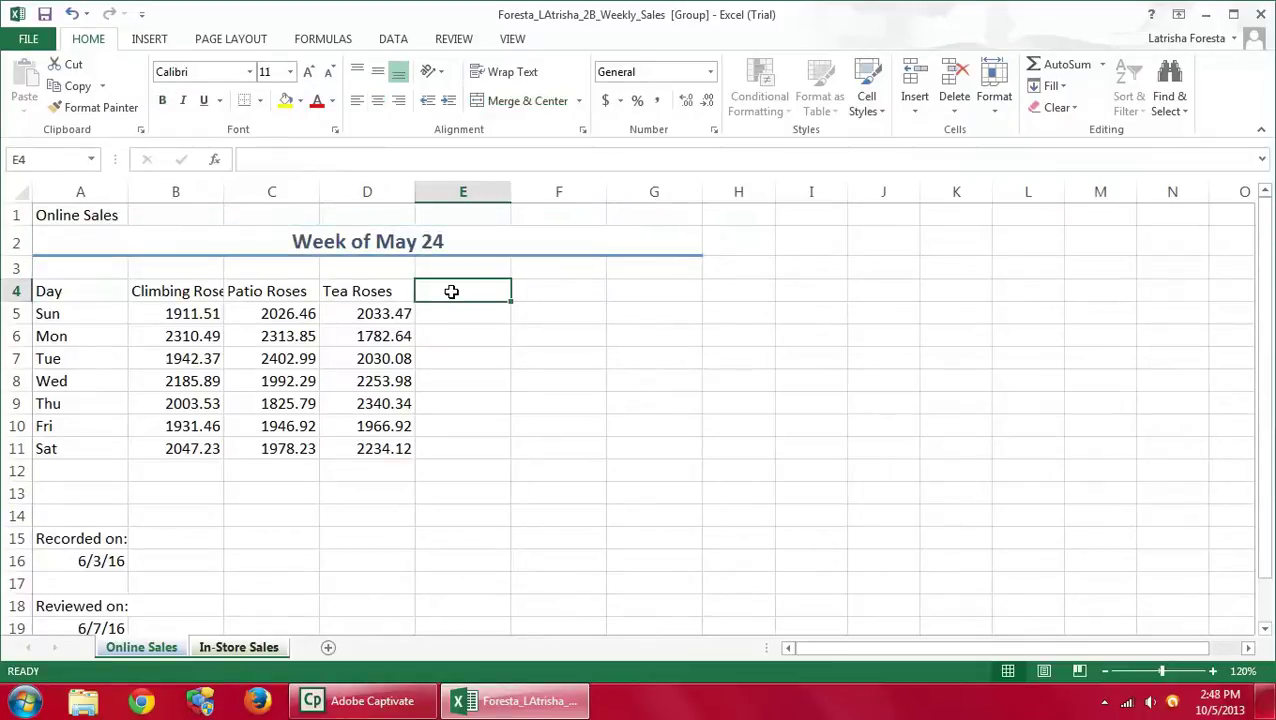
type("To")
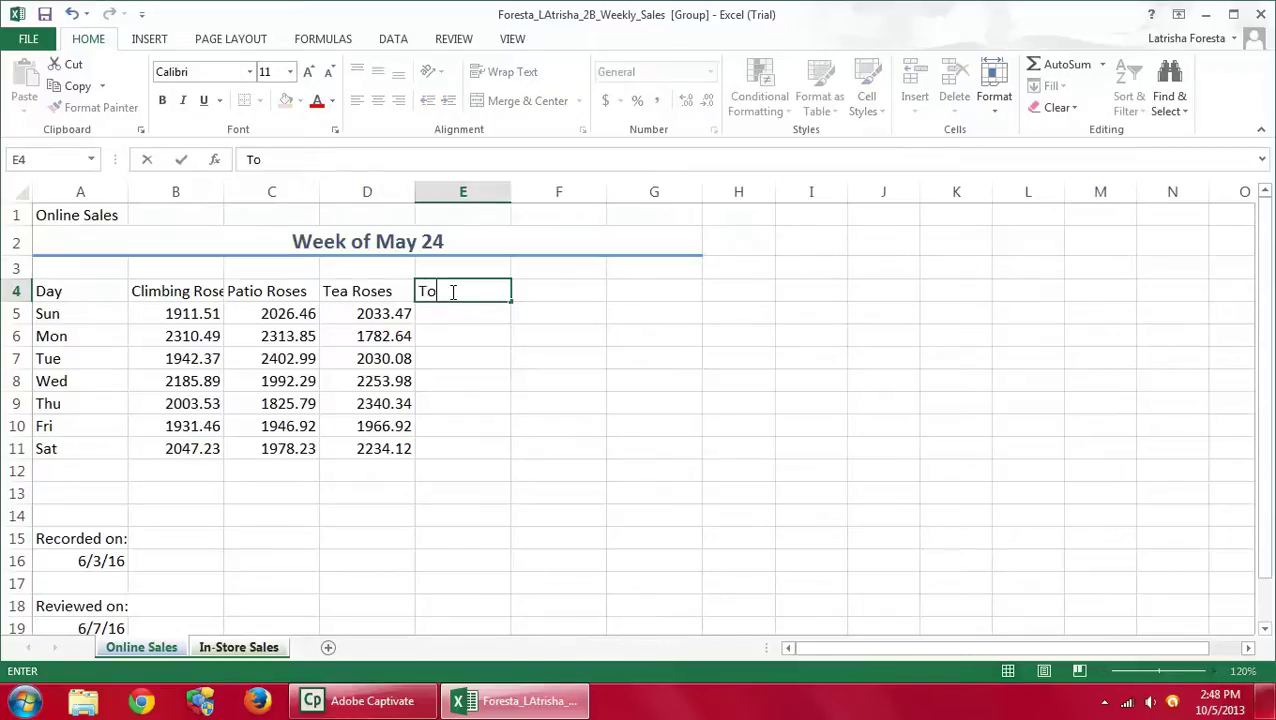
type("tal Rose")
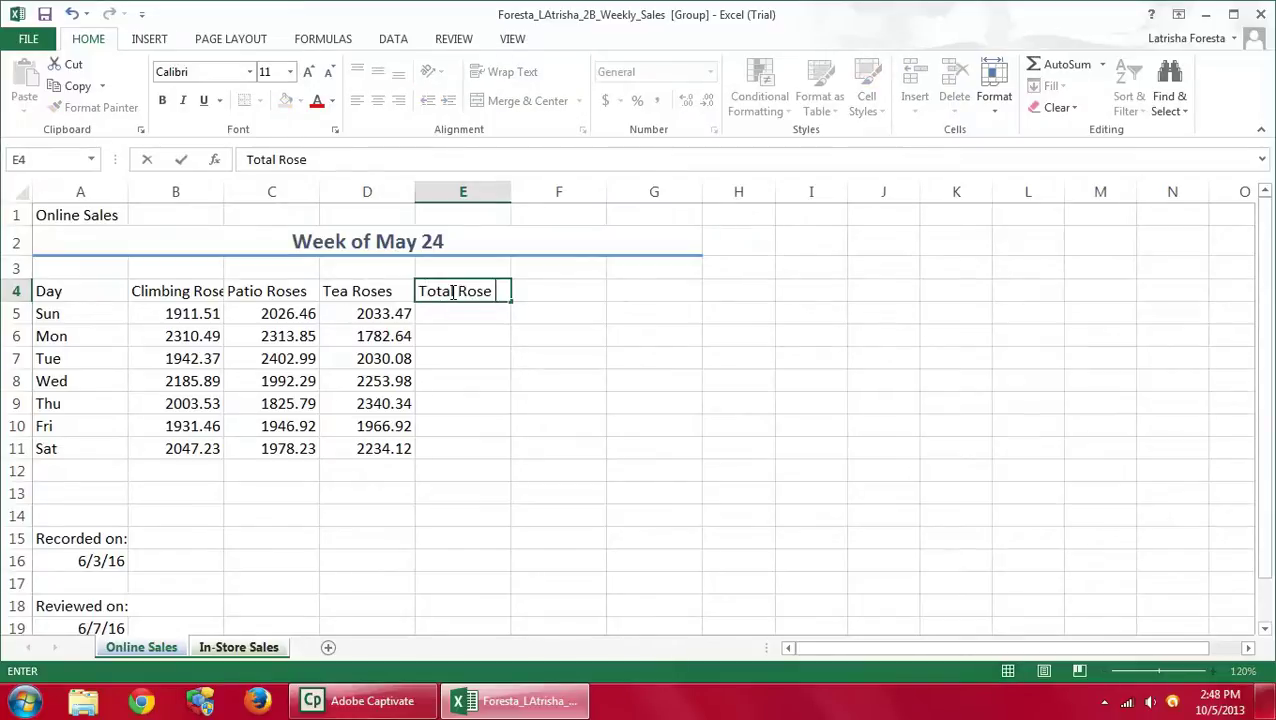
type(" Sales")
key("Tab")
type("R")
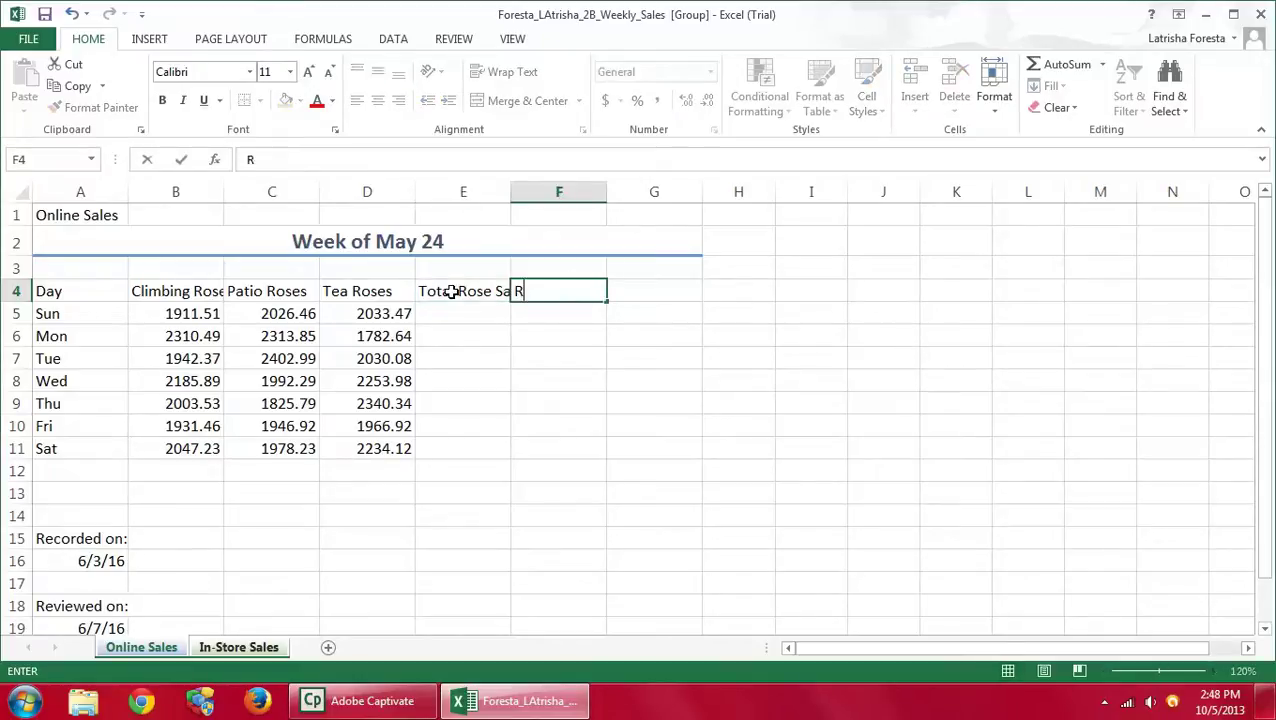
type("ose Supply Sales")
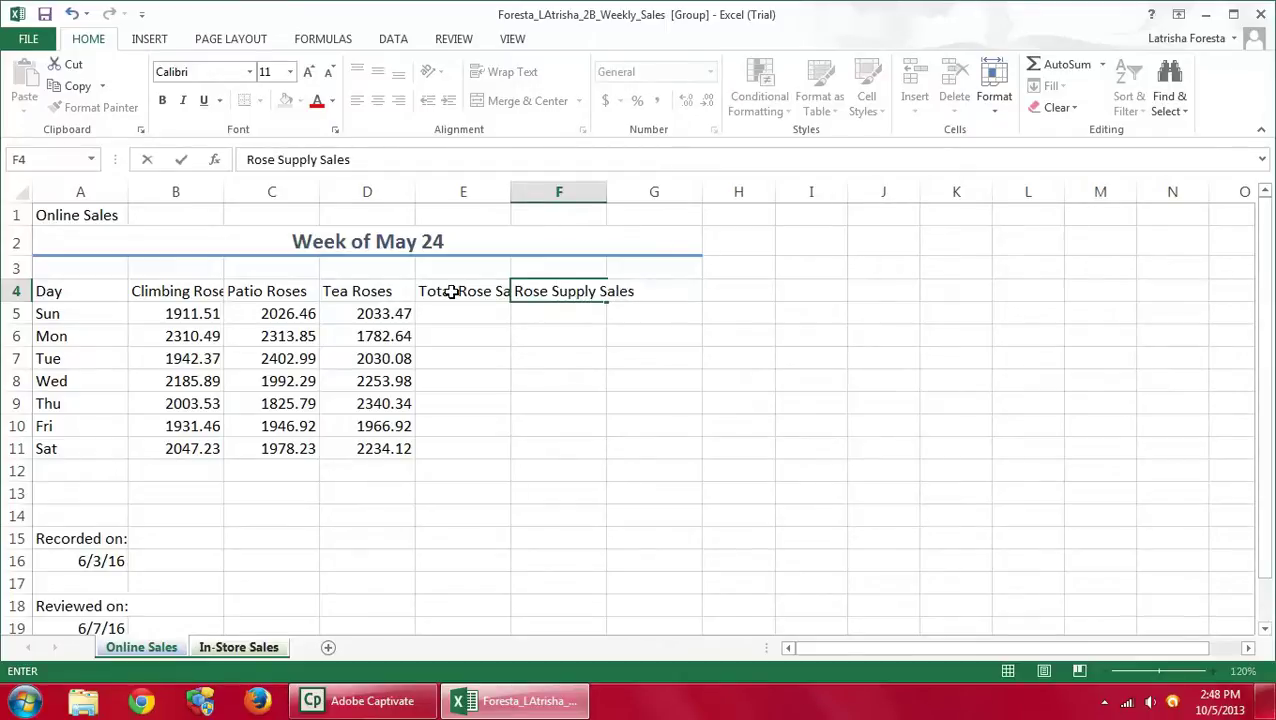
key("Tab")
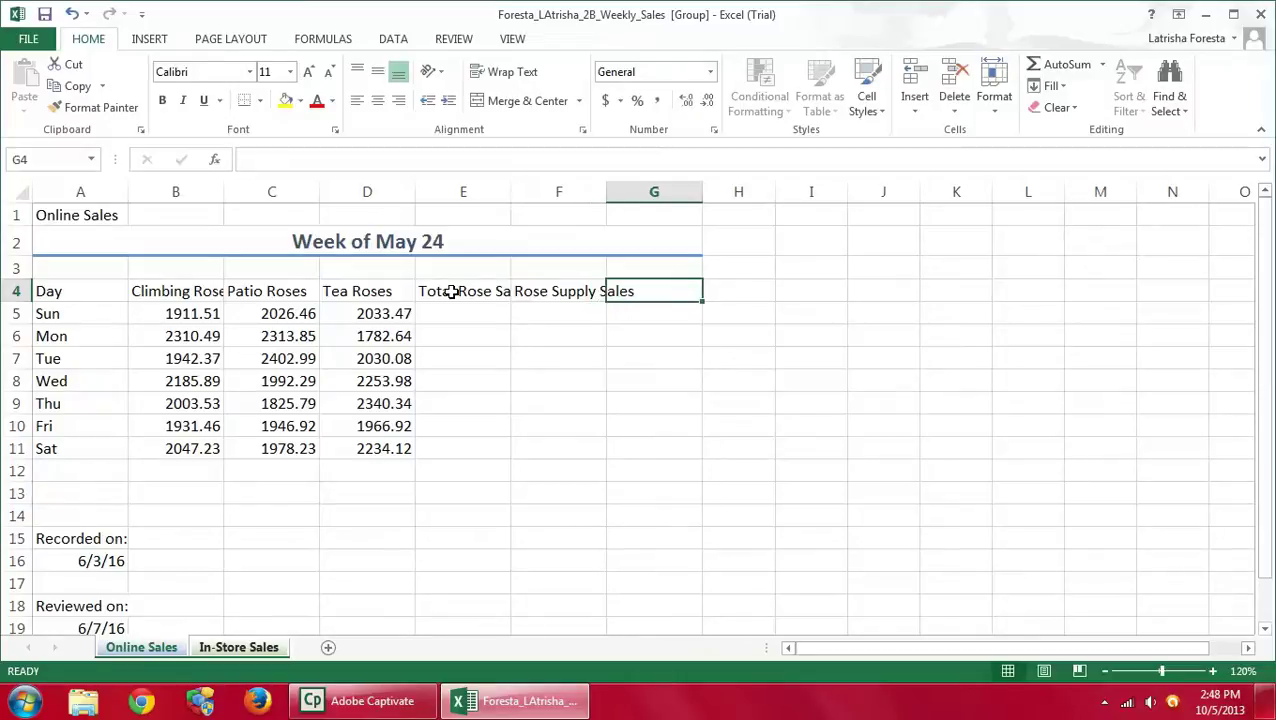
type("Total")
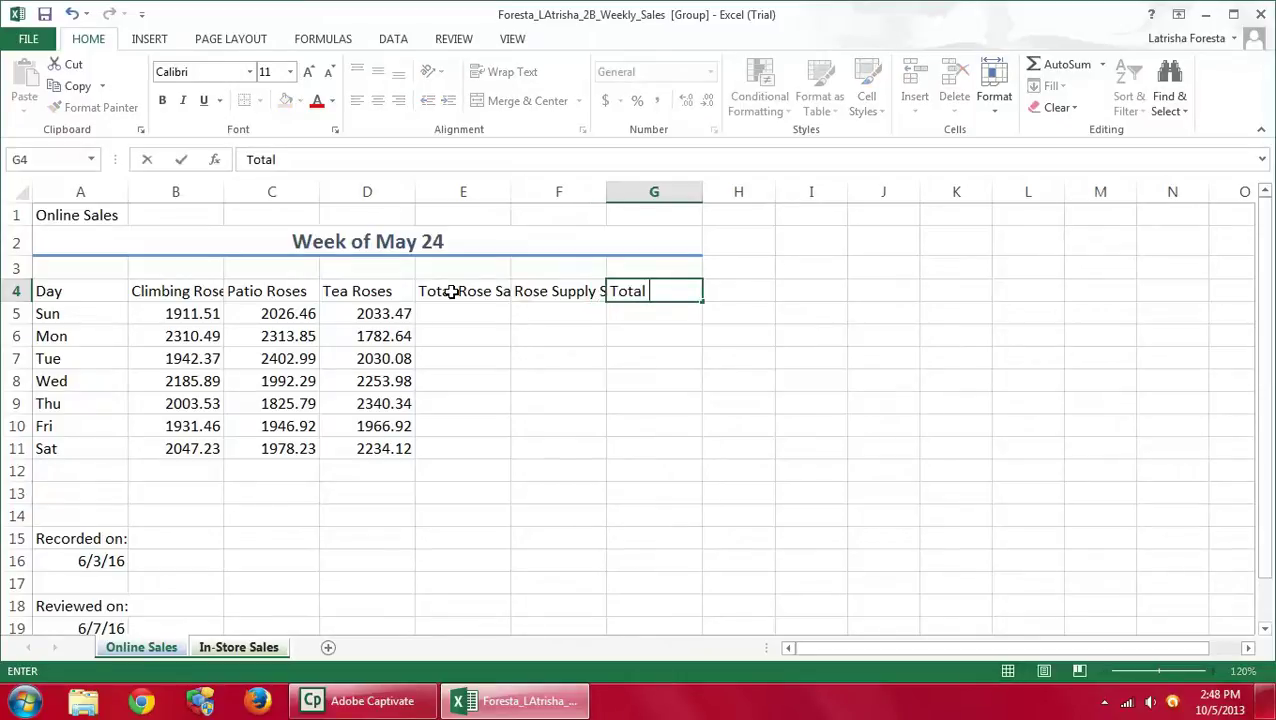
type(" Sales")
key("Return")
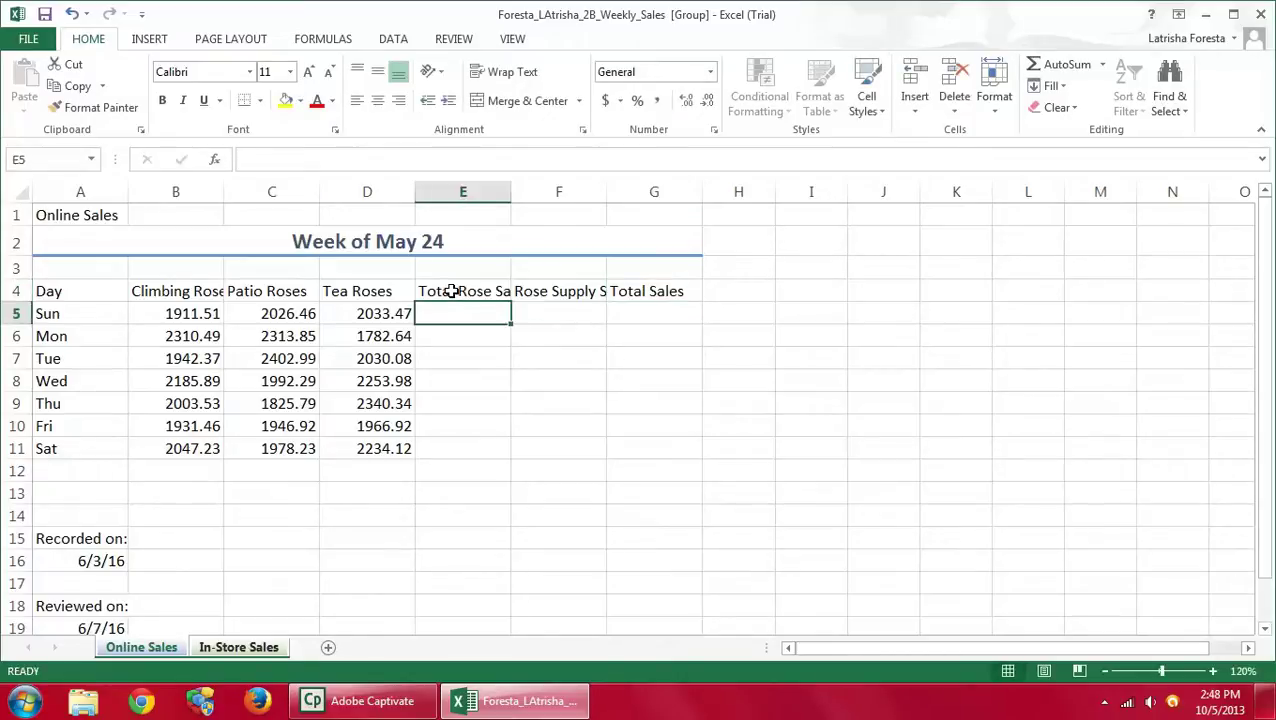
Apply the Heading 3 cell style to the column titles in A4:G4
left_click(52, 291)
left_click_drag(52, 291, 690, 291)
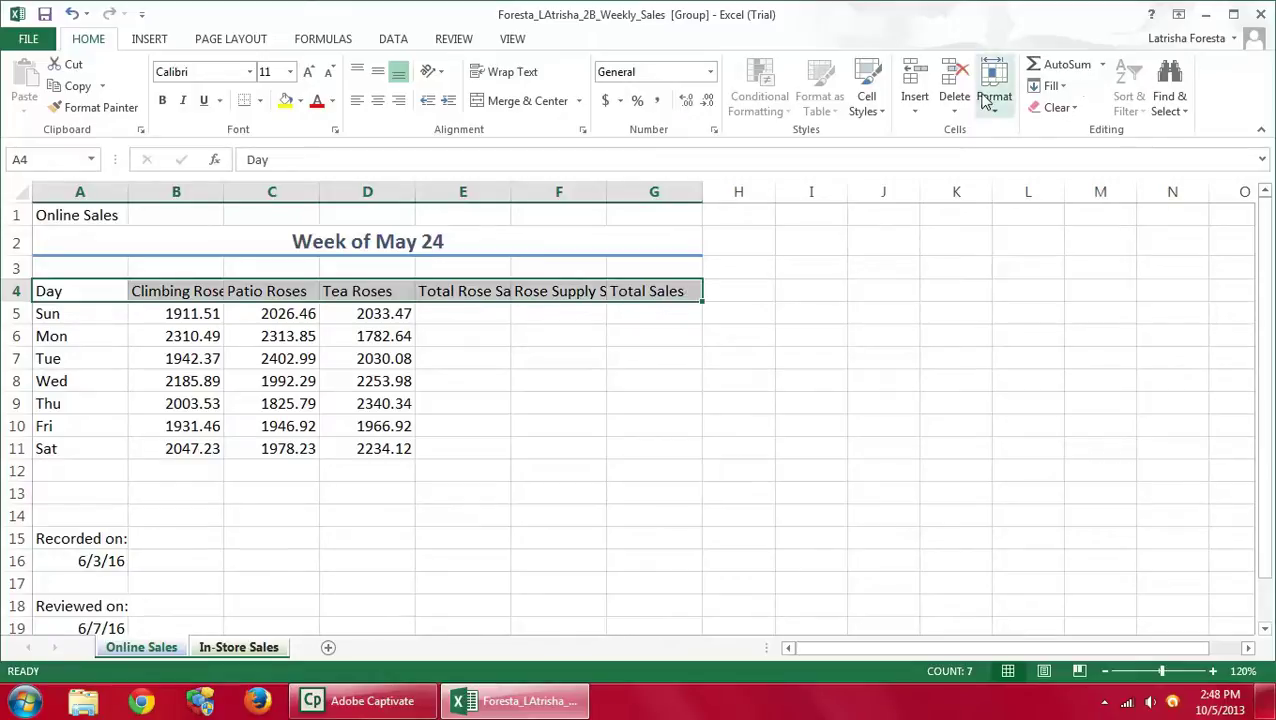
left_click(869, 110)
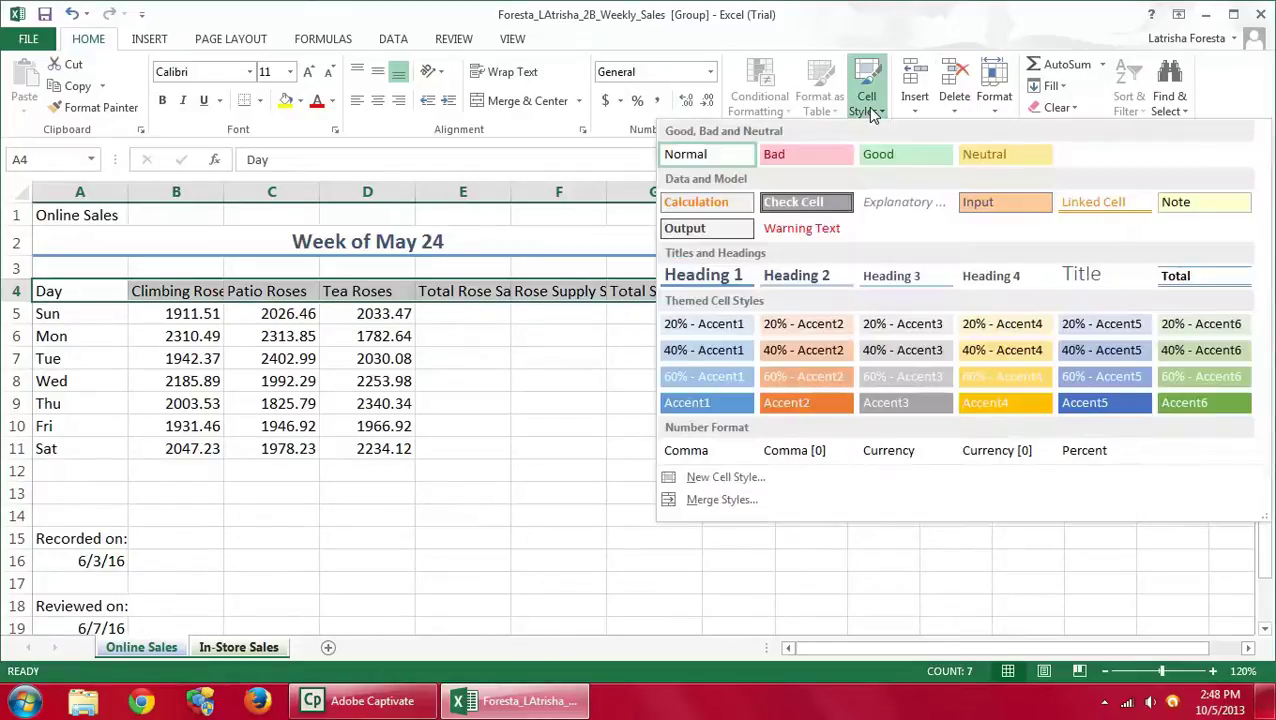
left_click(908, 281)
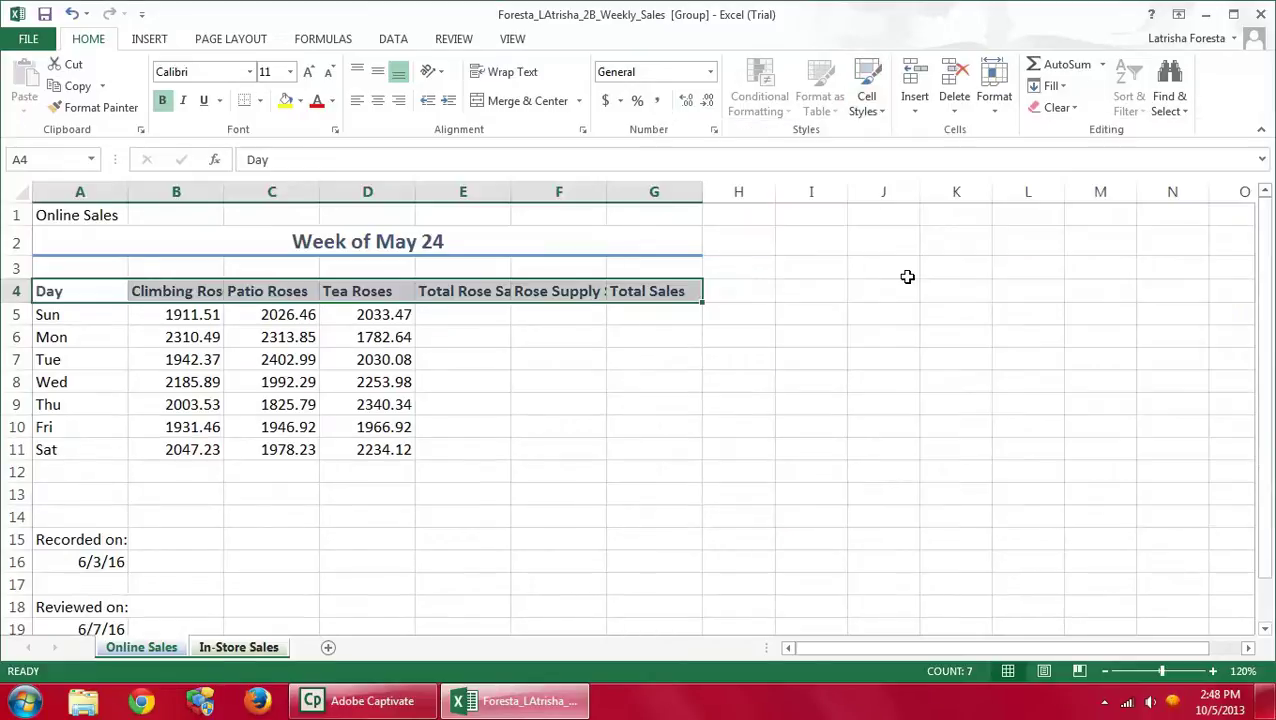
Center the column titles in A4:G4 horizontally, middle-align them vertically and wrap their text
left_click(378, 101)
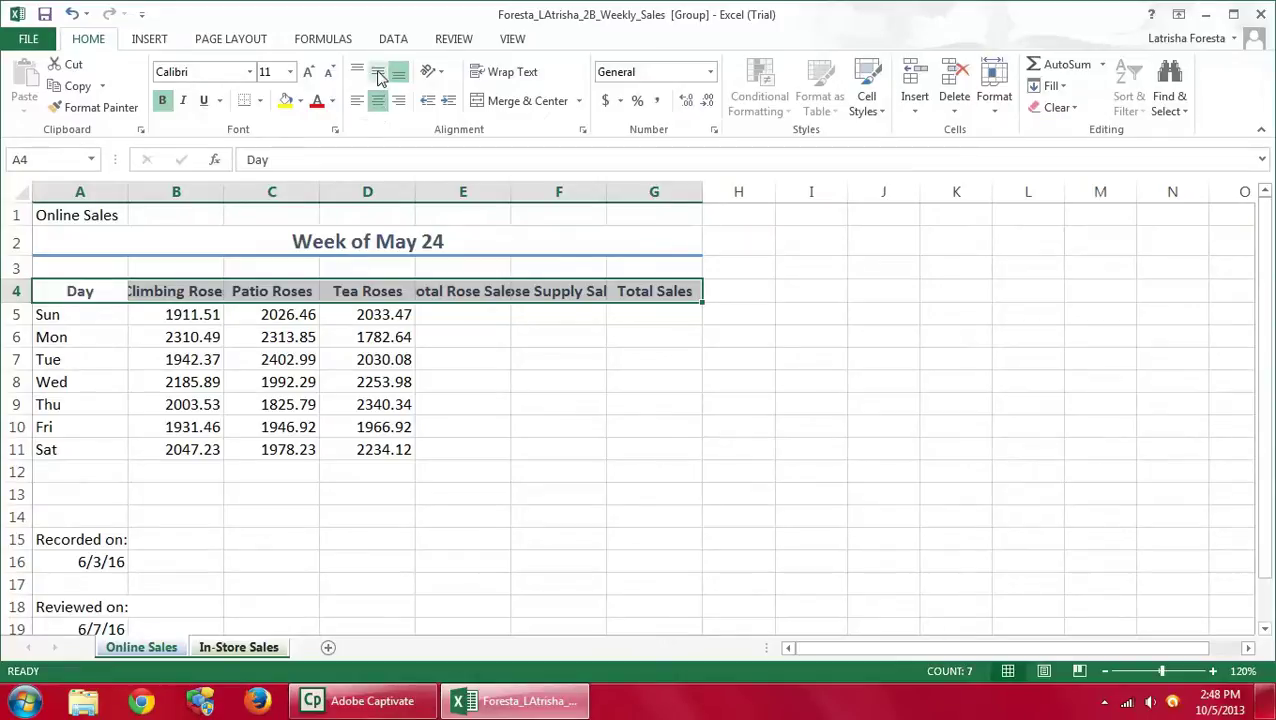
left_click(379, 76)
left_click(490, 78)
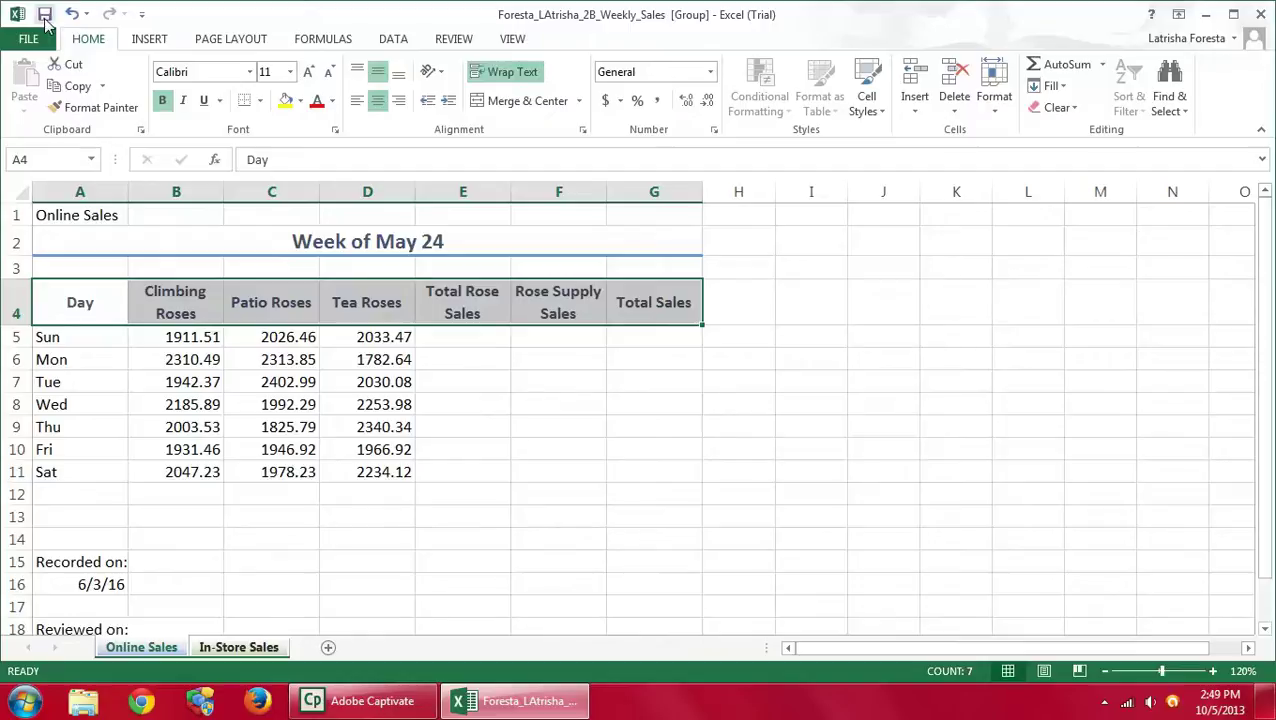
Ungroup the sheets by switching to In-Store Sales, compare its formatting with Online Sales, and end on Online Sales
left_click(266, 648)
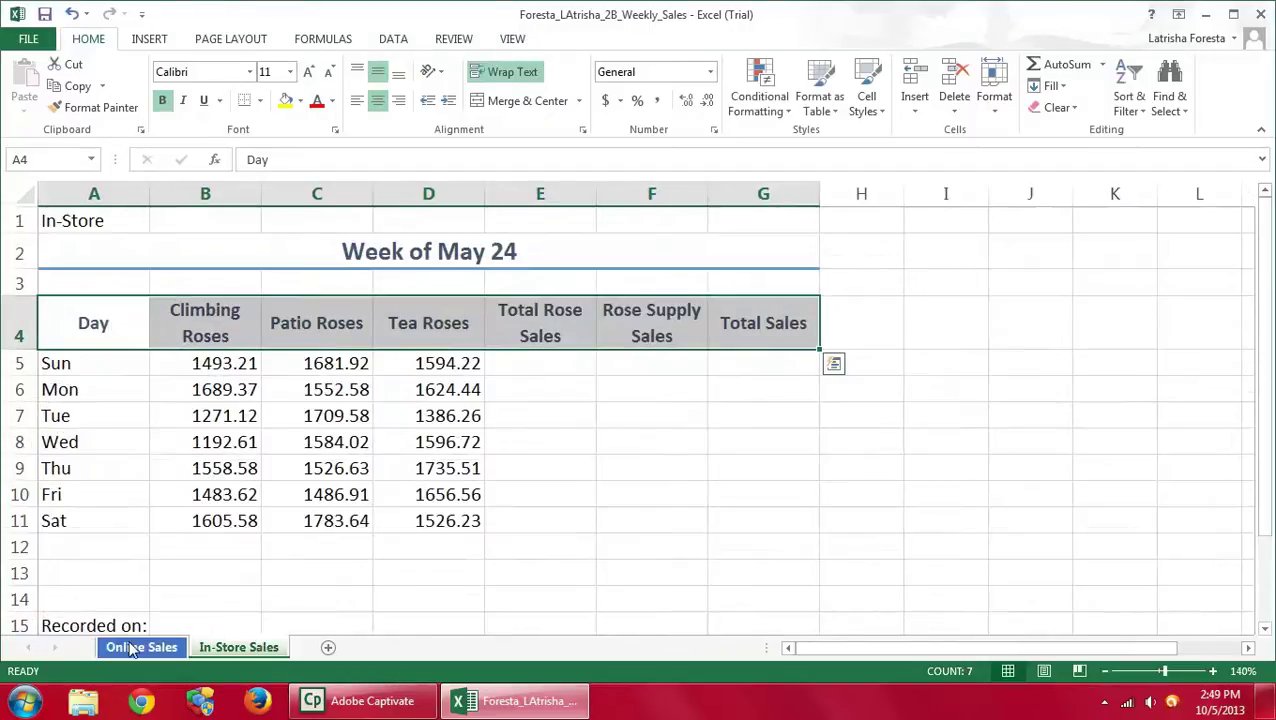
left_click(135, 647)
left_click(220, 649)
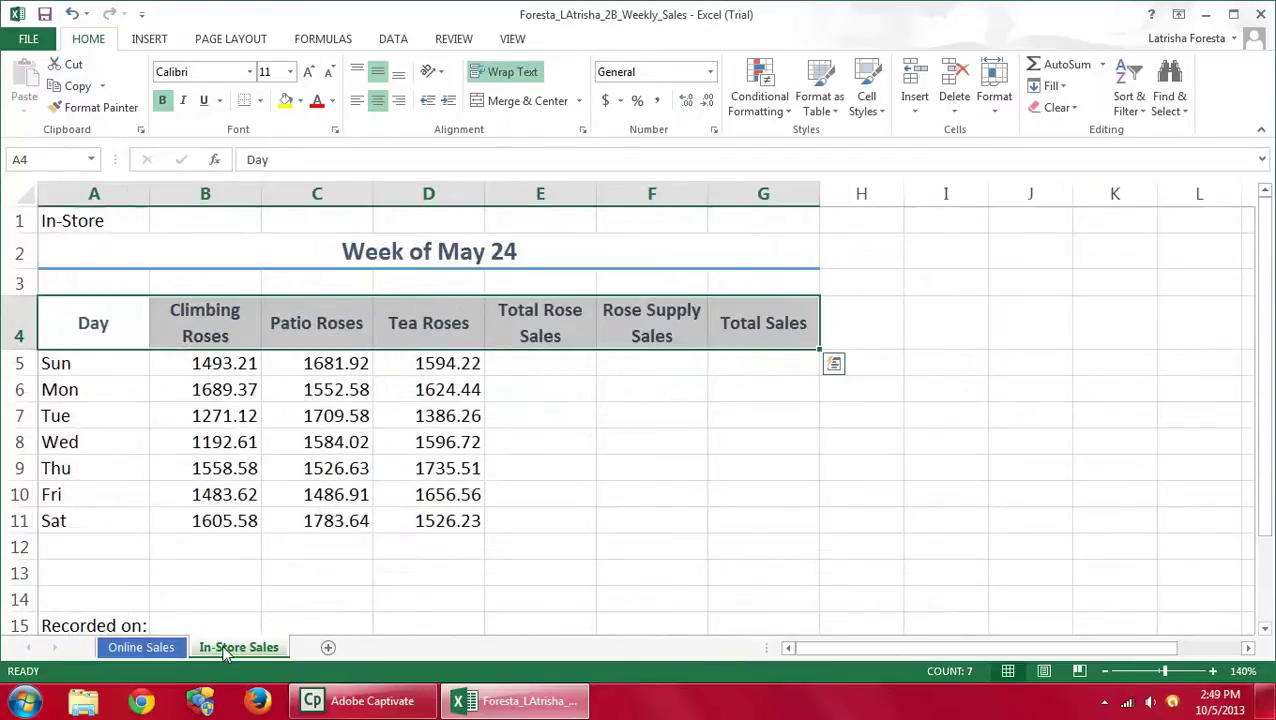
left_click(112, 650)
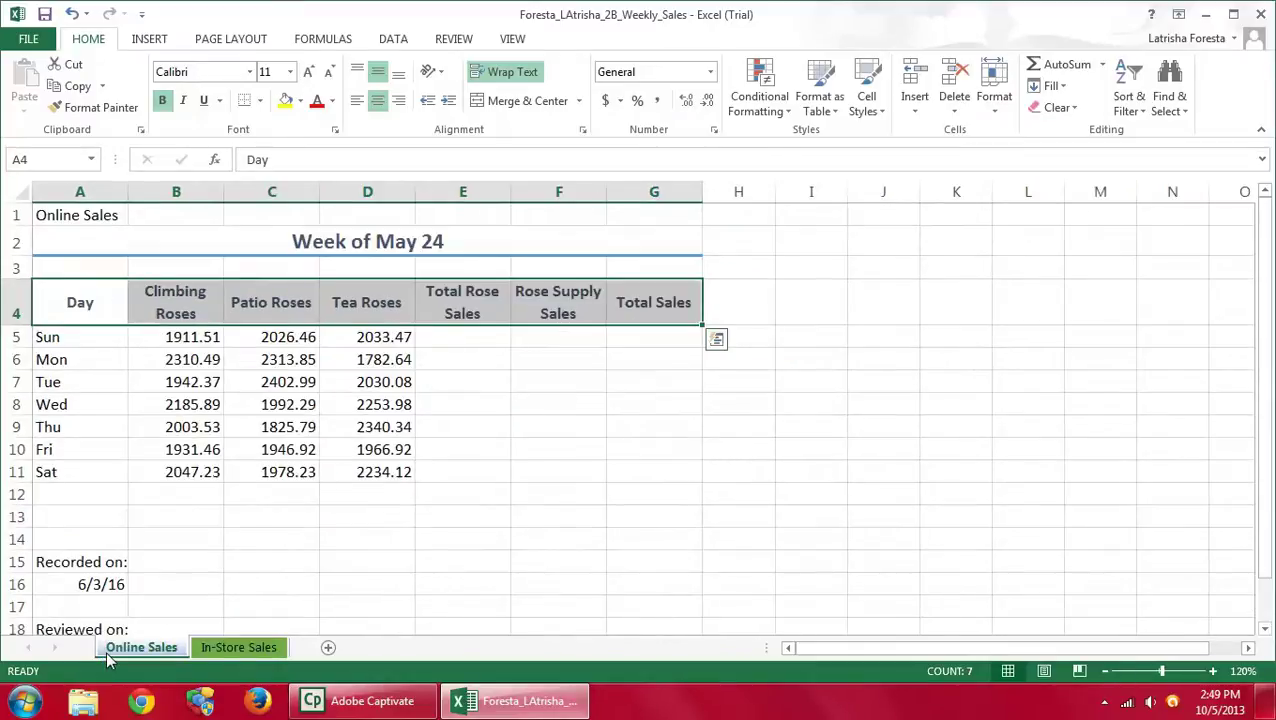
Replace the title in cell A1 of Online Sales with "Rose Plants and Rose Supplies:Weekly Online Sales"
left_click(72, 215)
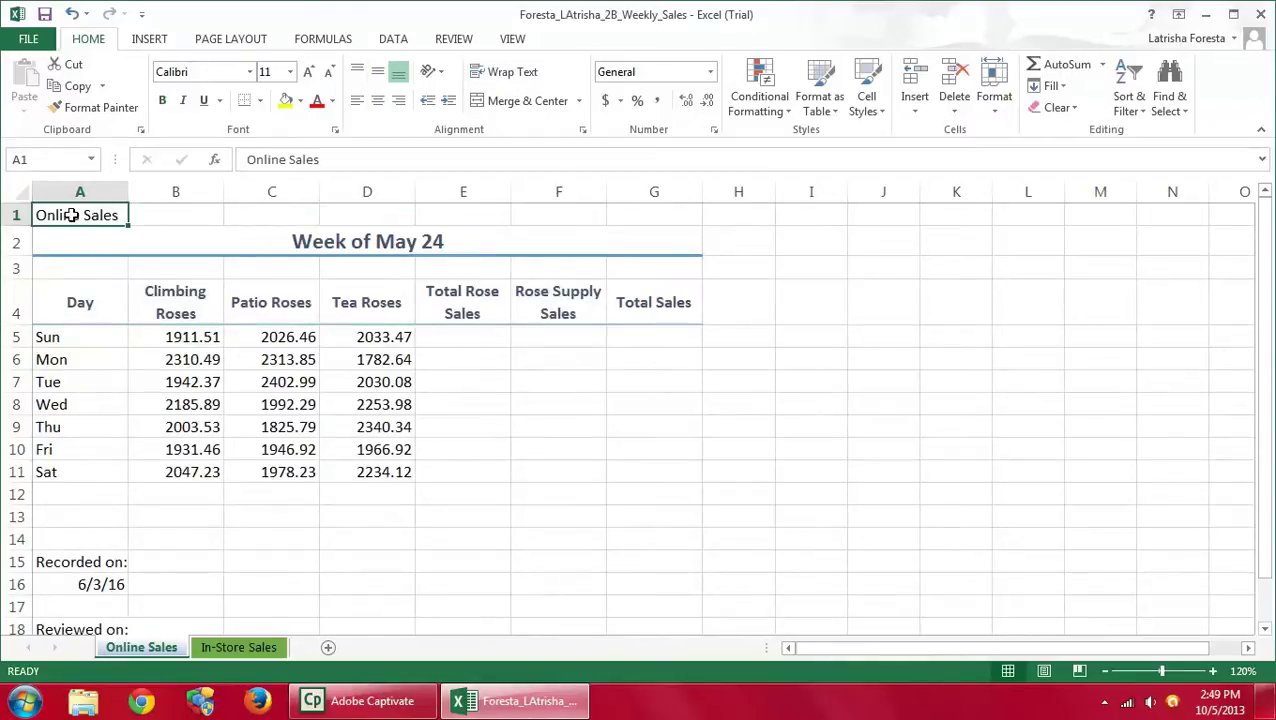
type("Rose")
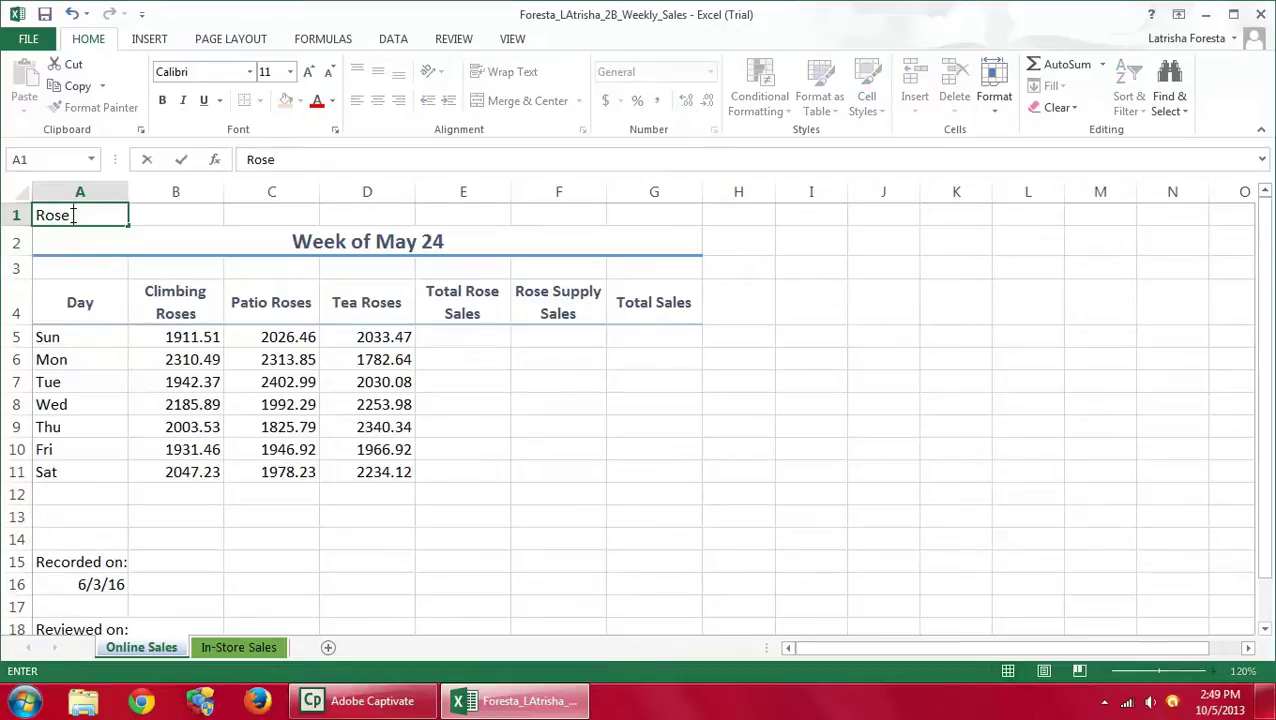
type(" Plants and Rose ")
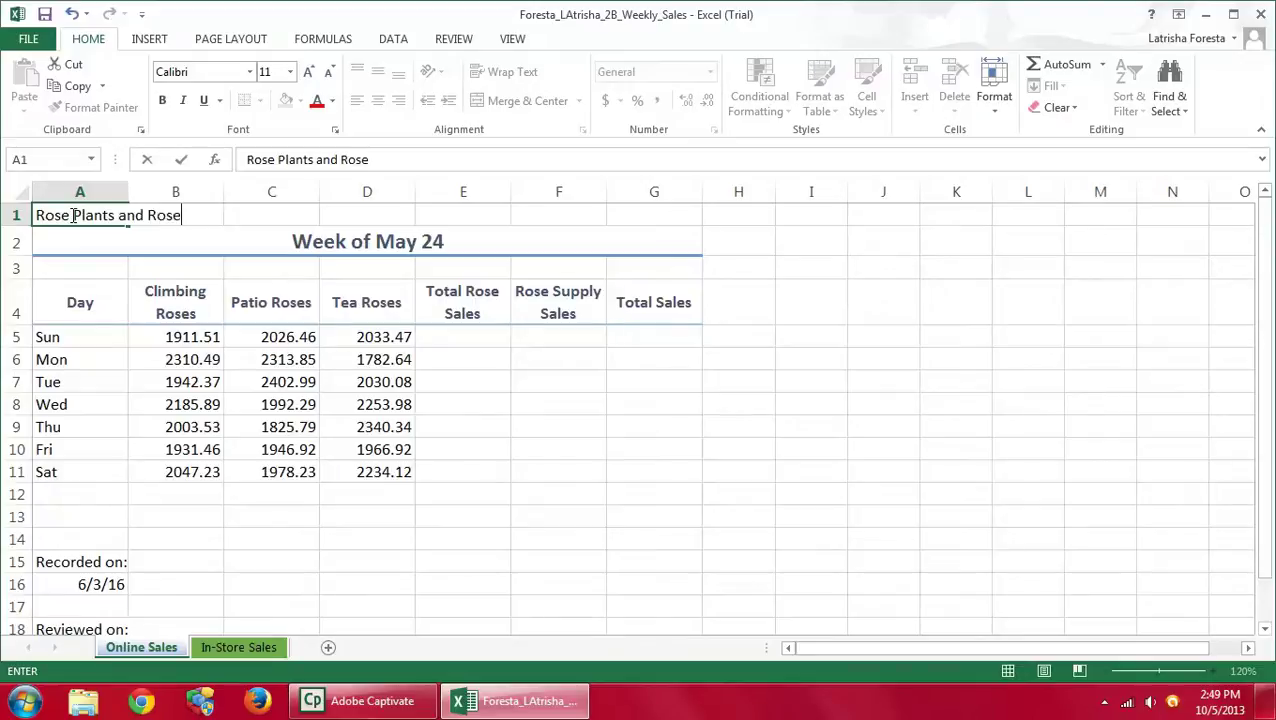
type("Suppli")
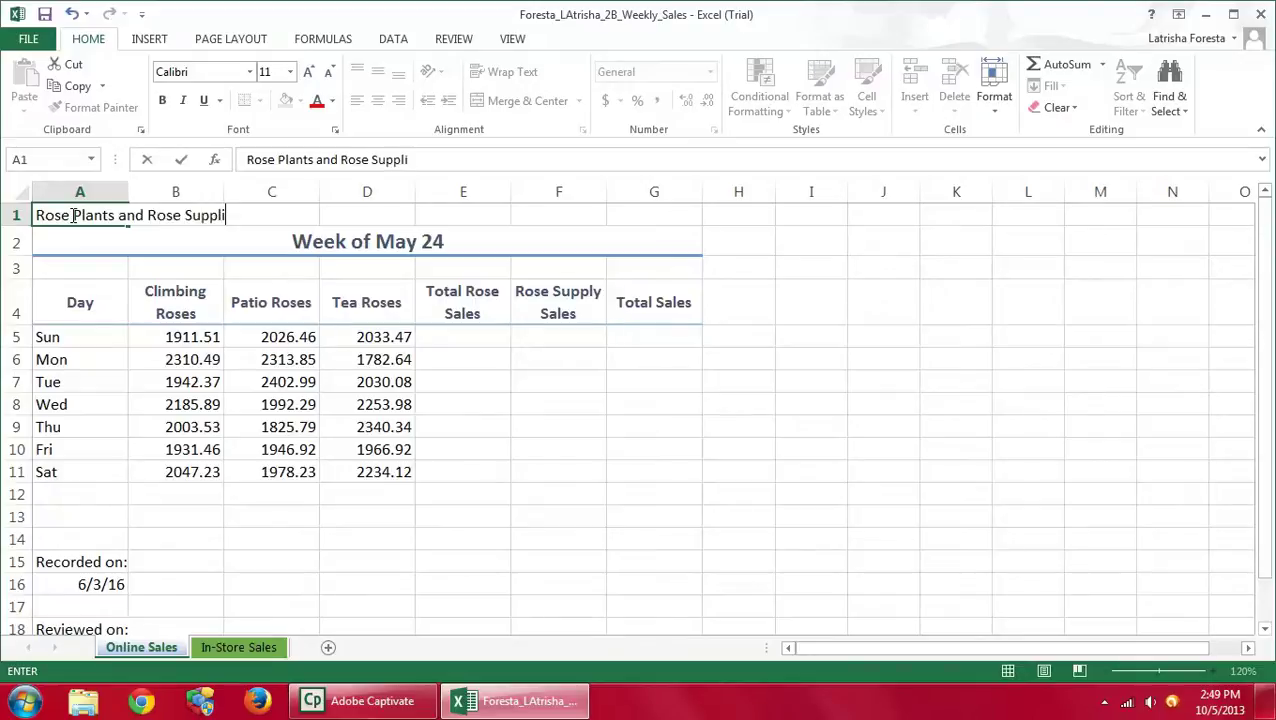
type("es:Weekly ")
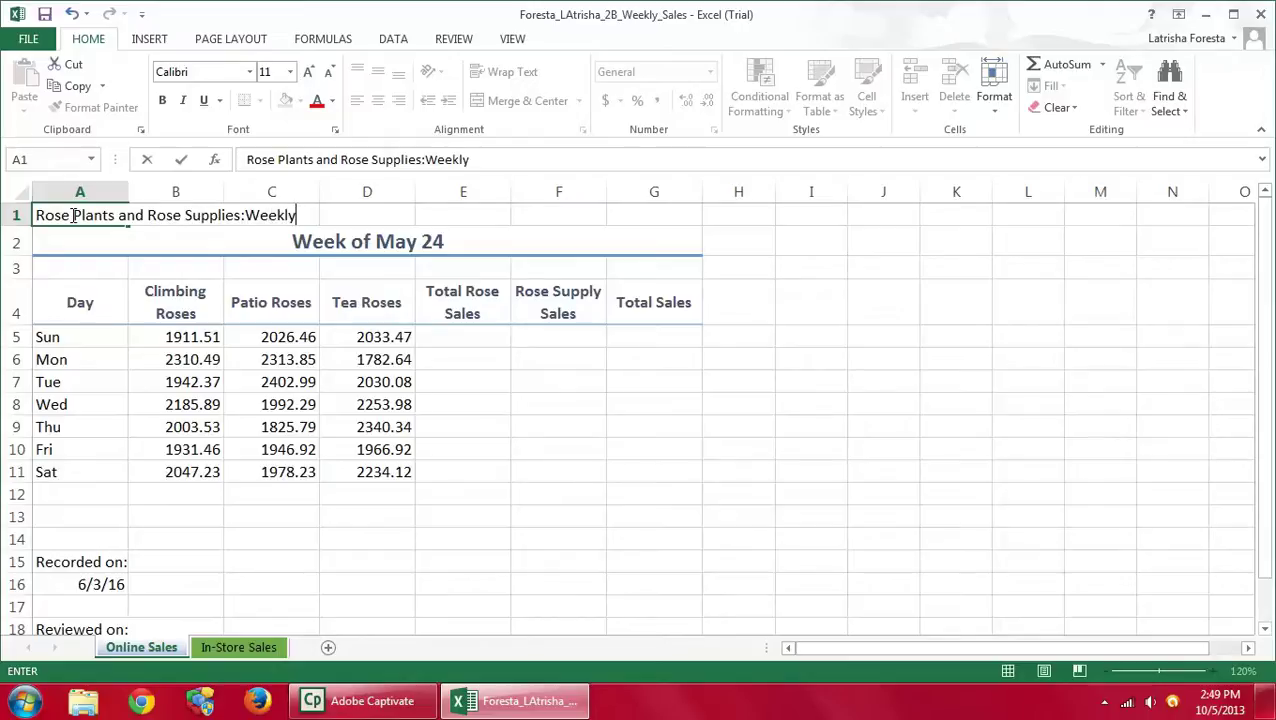
type("Online Sales")
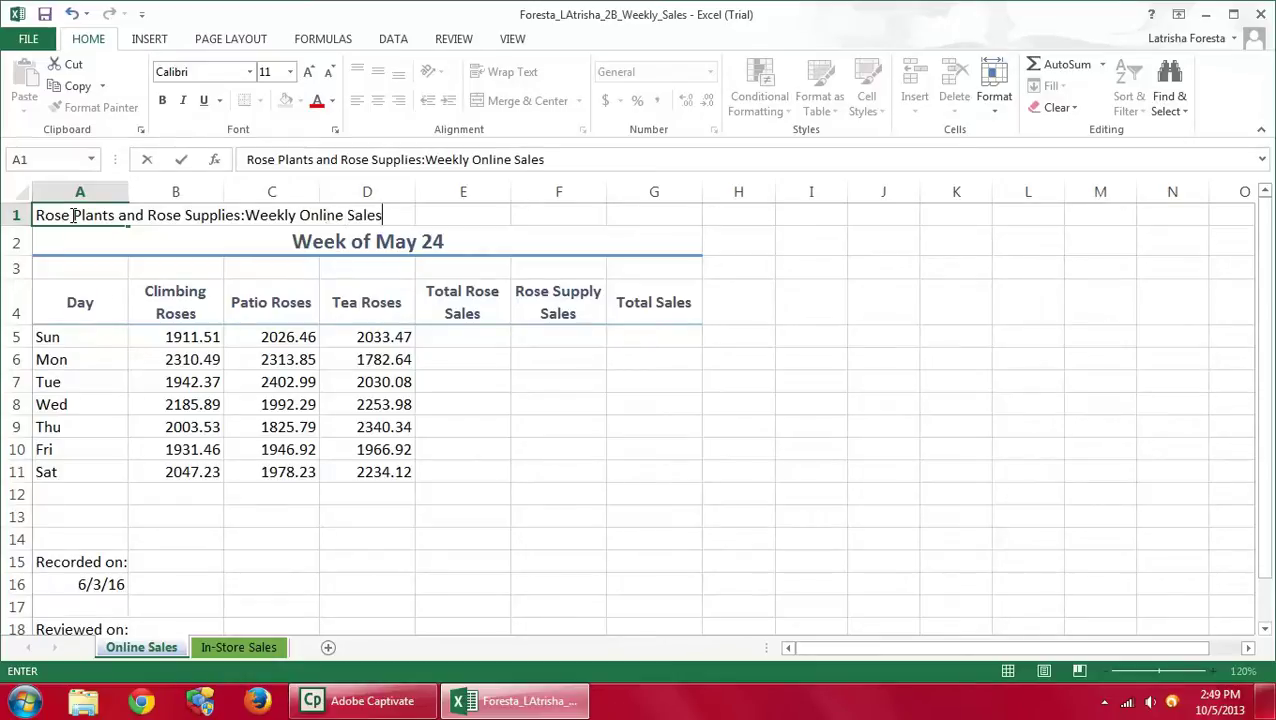
left_click(181, 159)
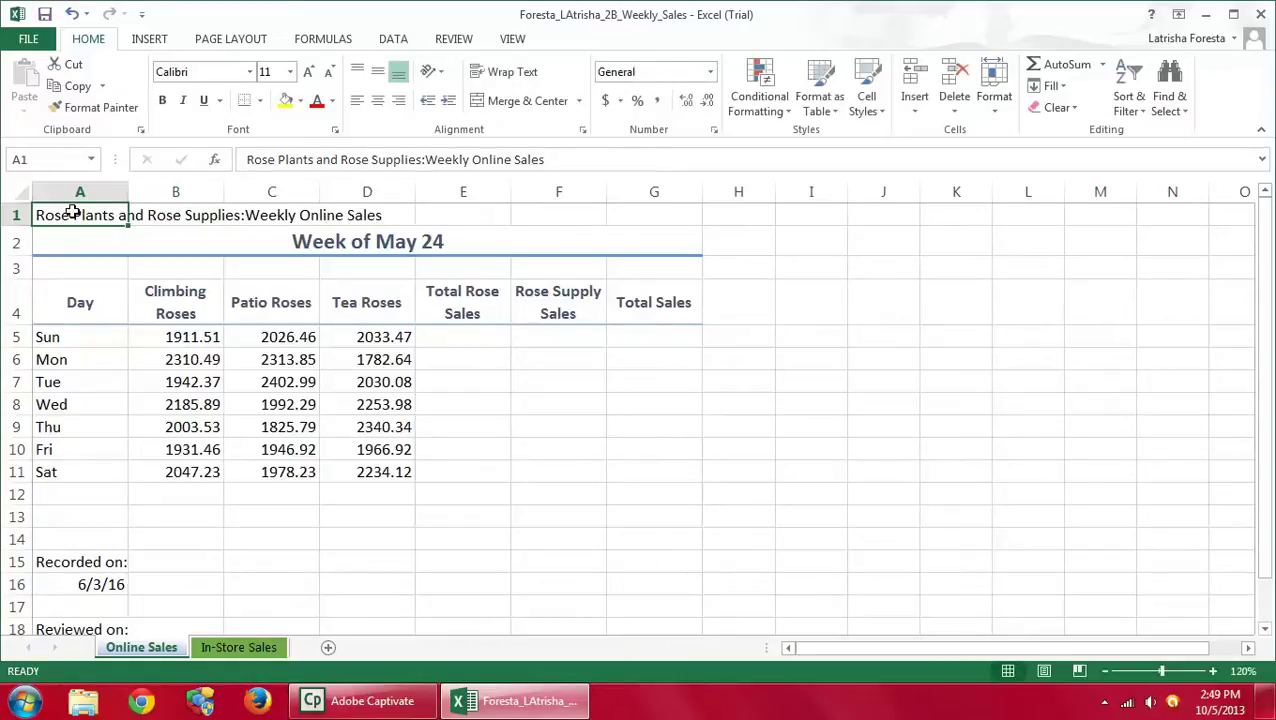
Merge and center the Online Sales title across A1:G1, and view the available cell styles without applying one
left_click_drag(76, 214, 632, 214)
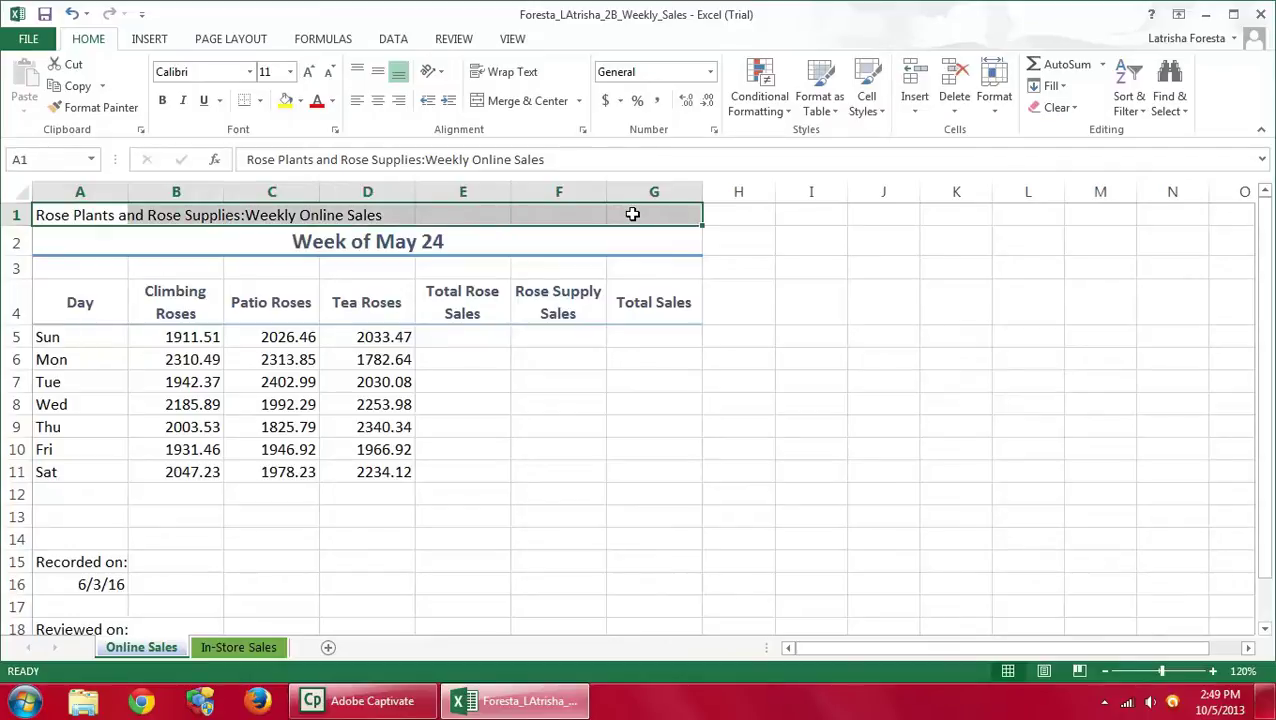
left_click(492, 104)
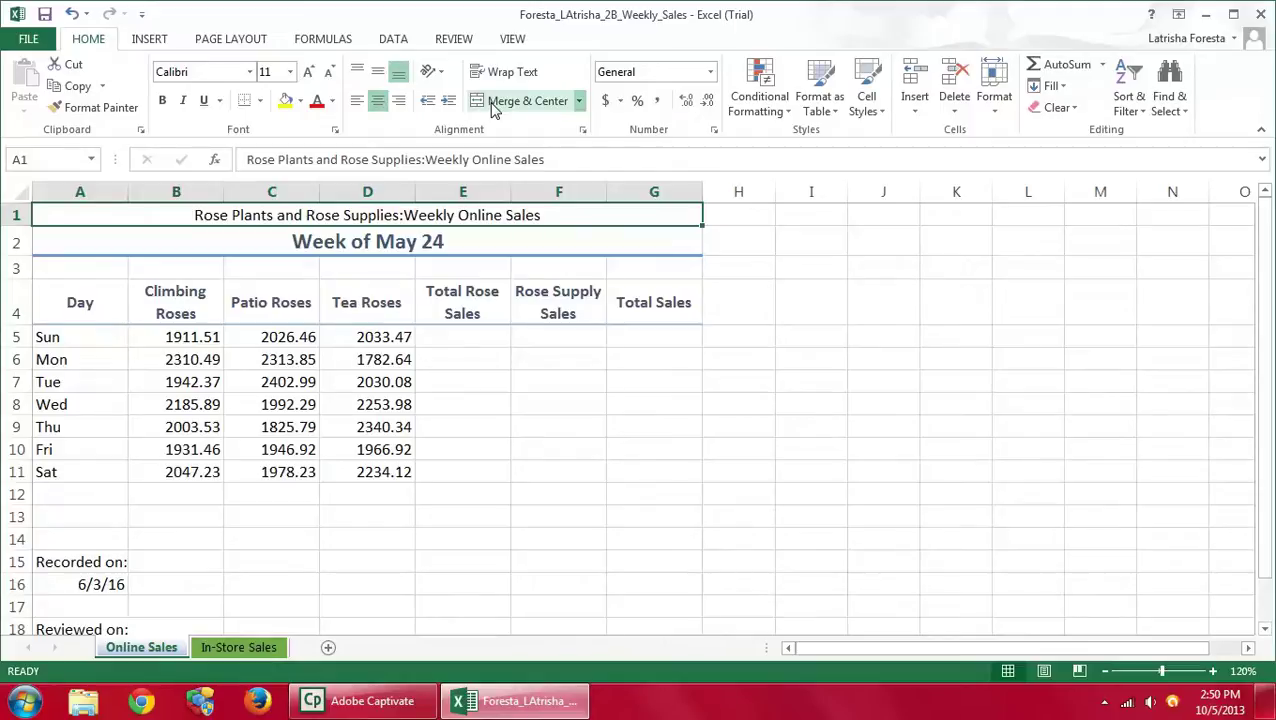
left_click(866, 112)
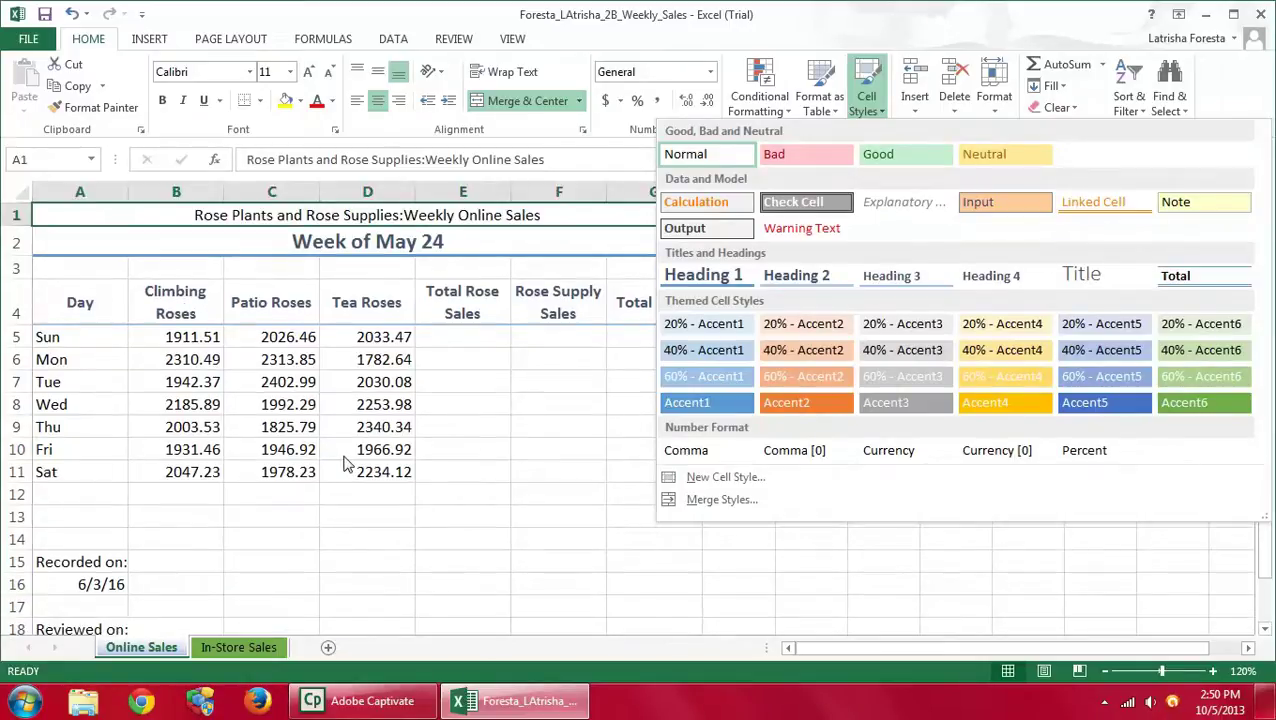
left_click(540, 343)
Enter the Rose Supply Sales for Sun through Tue on Online Sales in F5:F7: 1926.49, 1526.03 and 1853.82
left_click(539, 337)
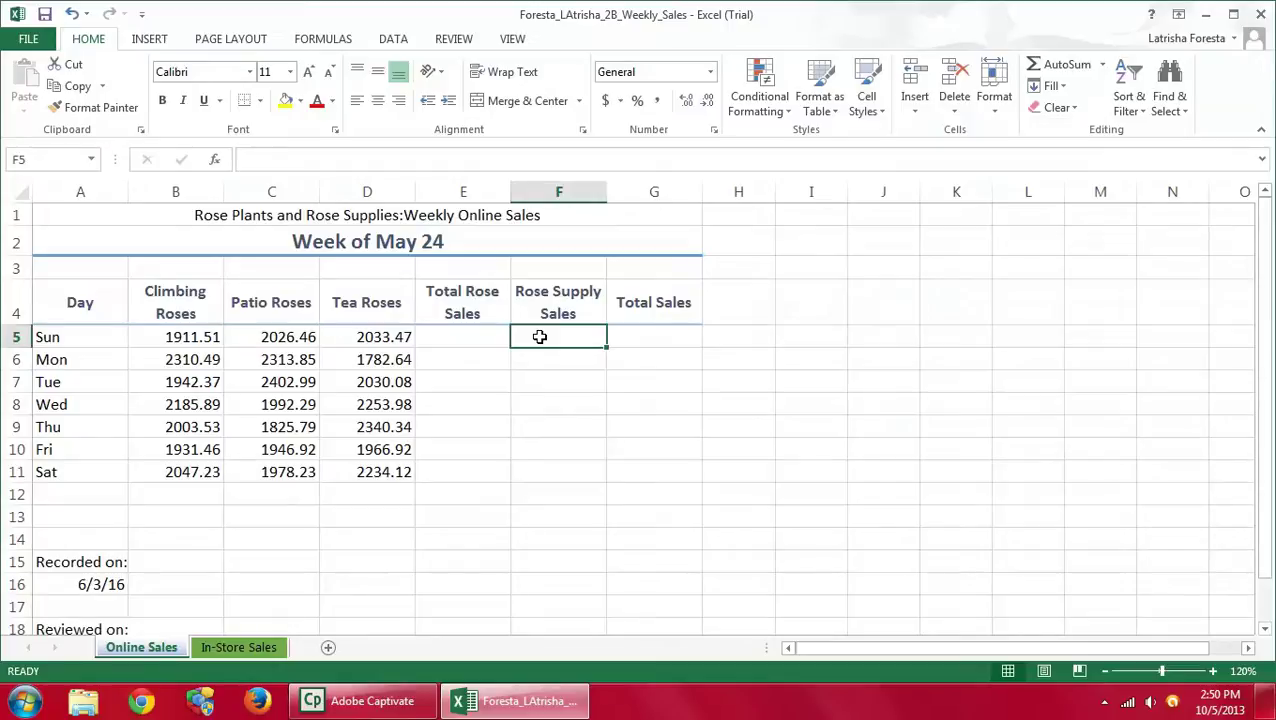
type("1926")
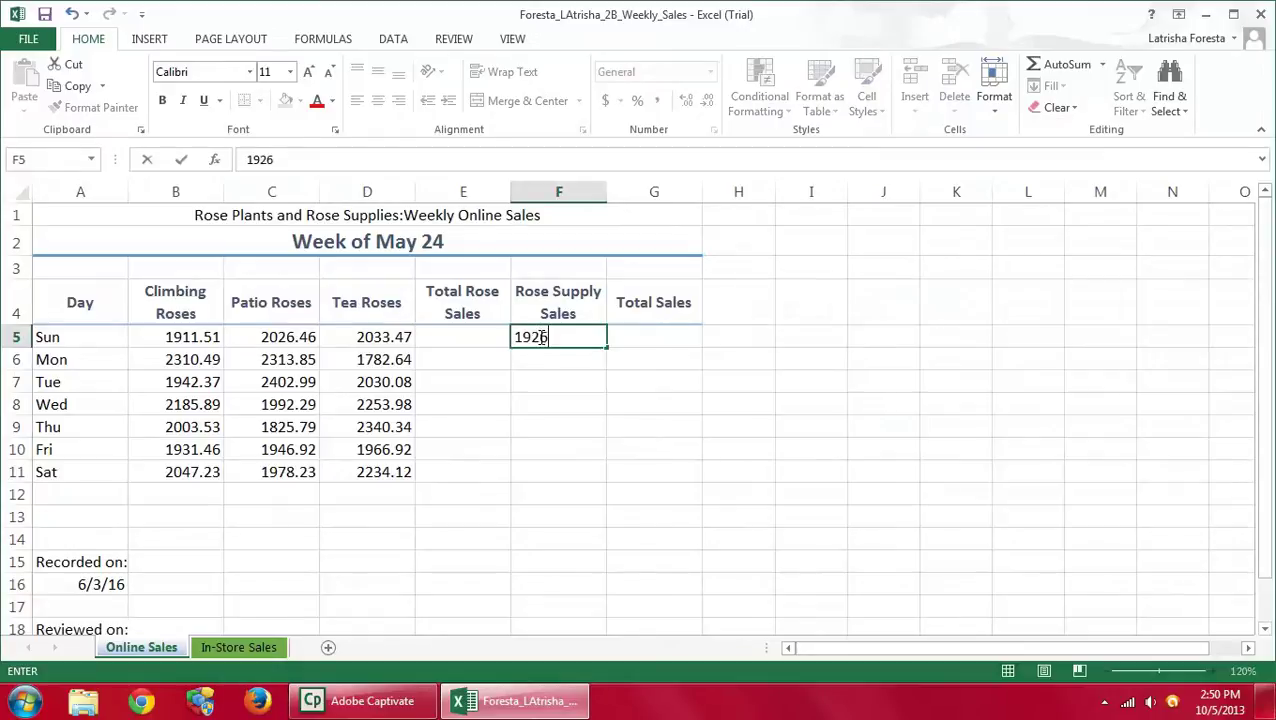
type(".49")
key("Return")
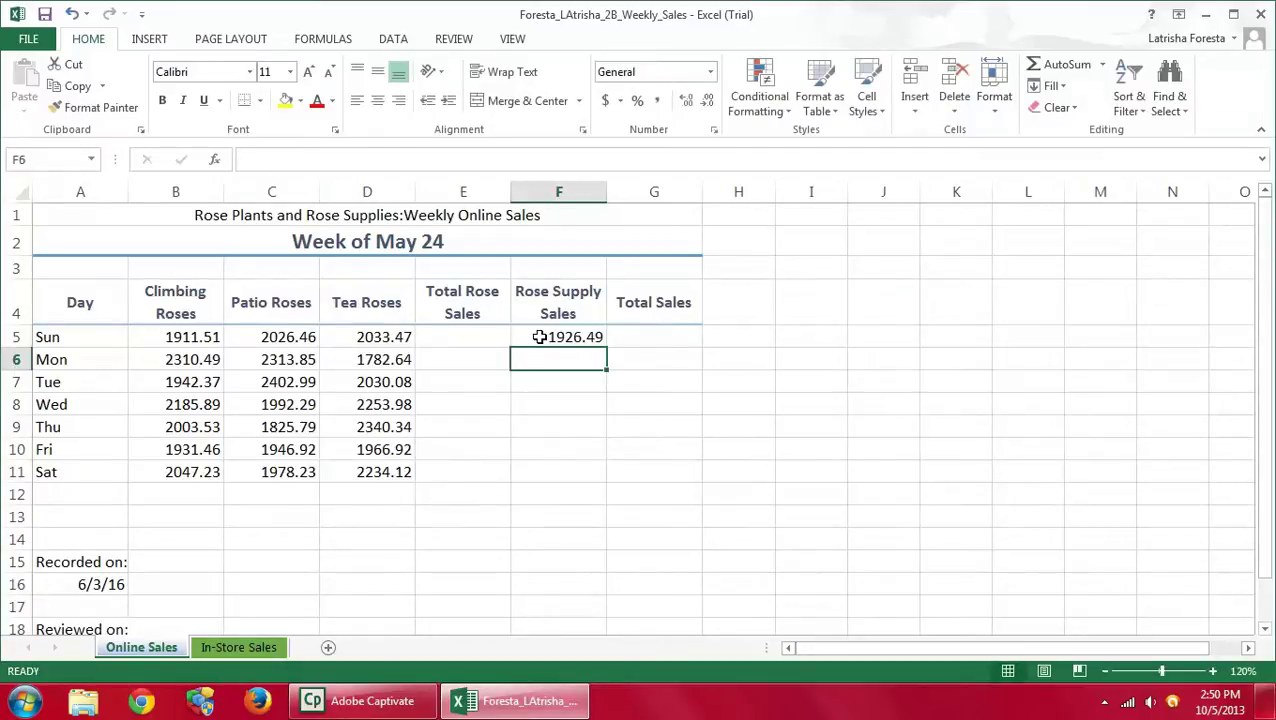
type("1")
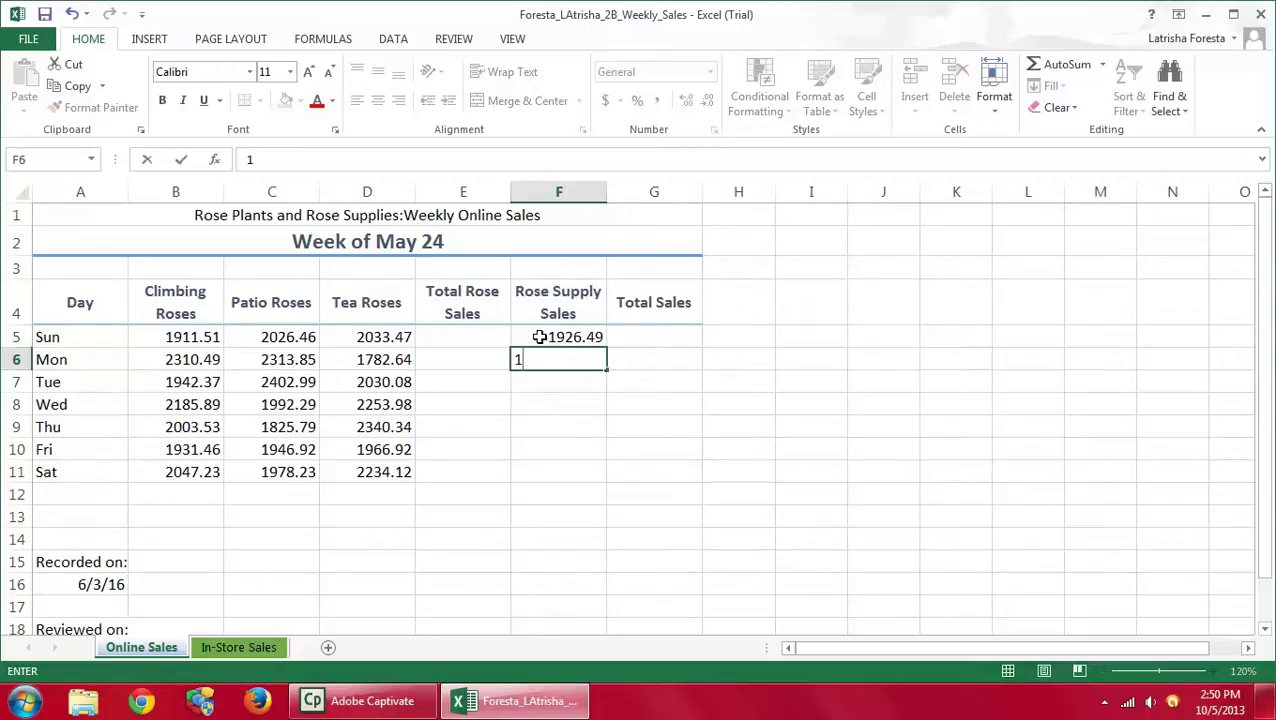
type("526.")
type("03")
key("Return")
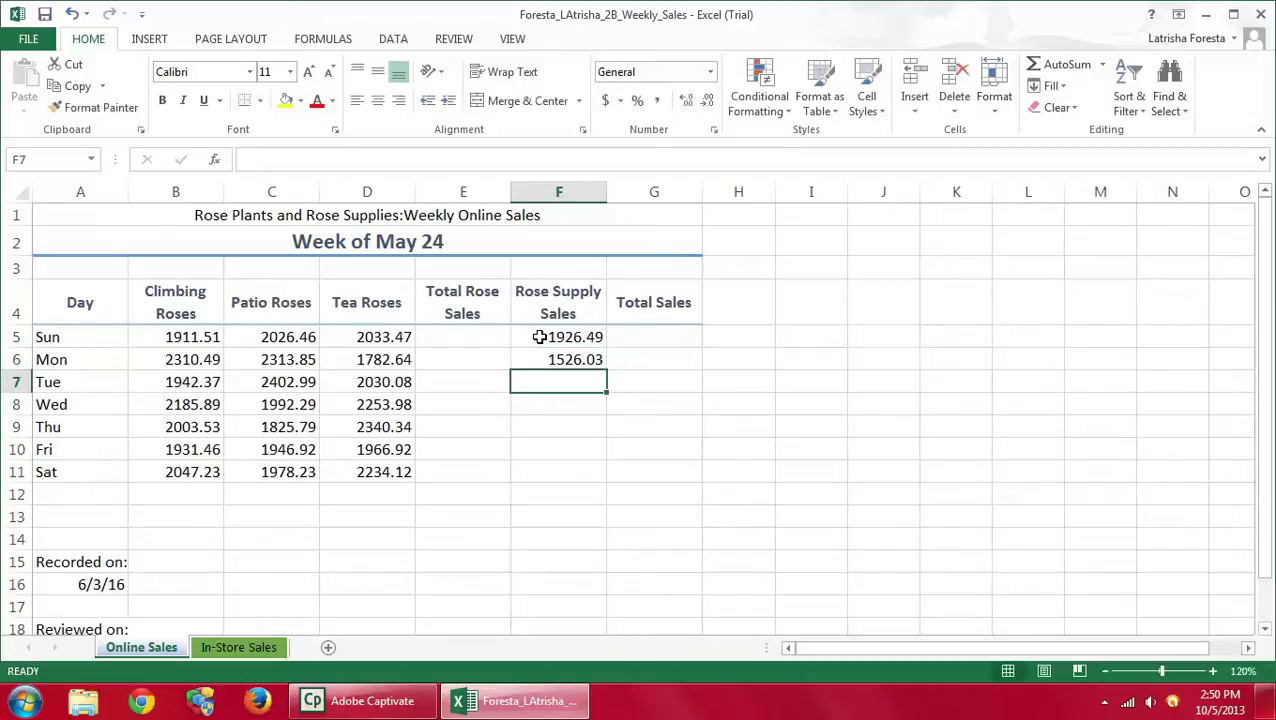
type("18")
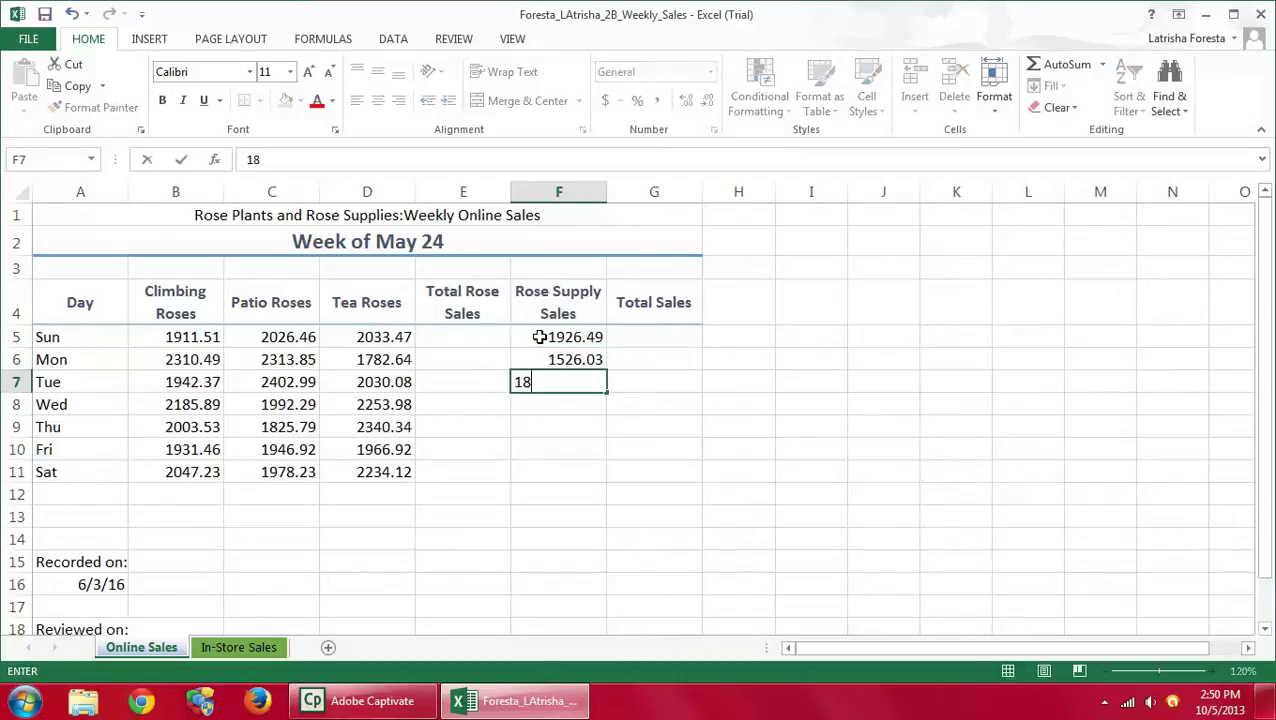
type("53.82")
key("Return")
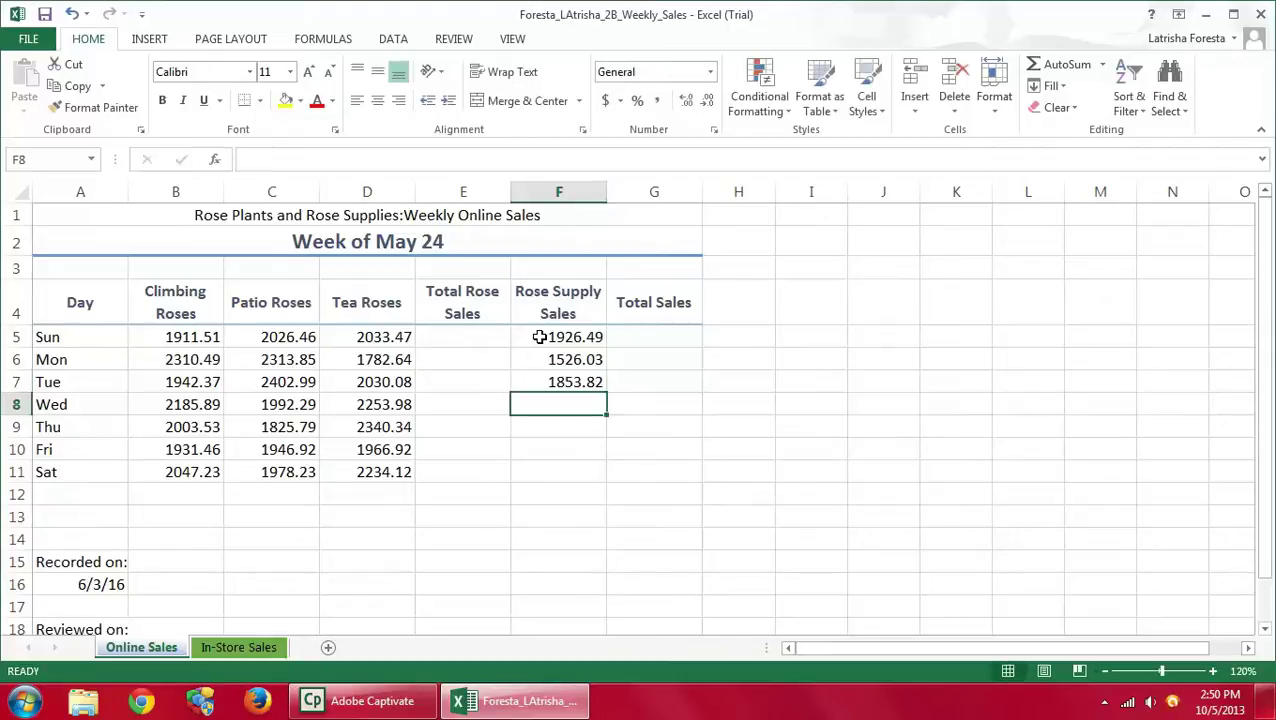
Enter the Rose Supply Sales for Wed through Sat on Online Sales in F8:F11: 1922.36, 1973.73, 2121.47 and 2025.55
type("19")
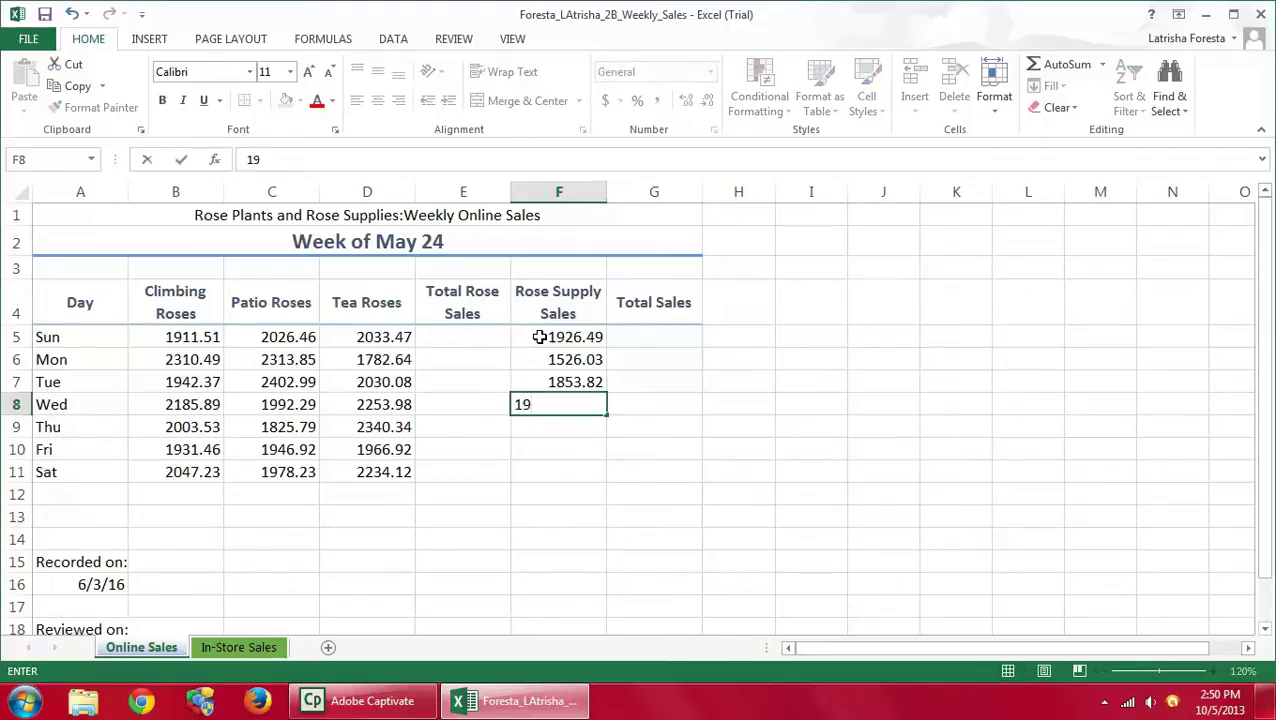
type("22.36")
key("Return")
type("19")
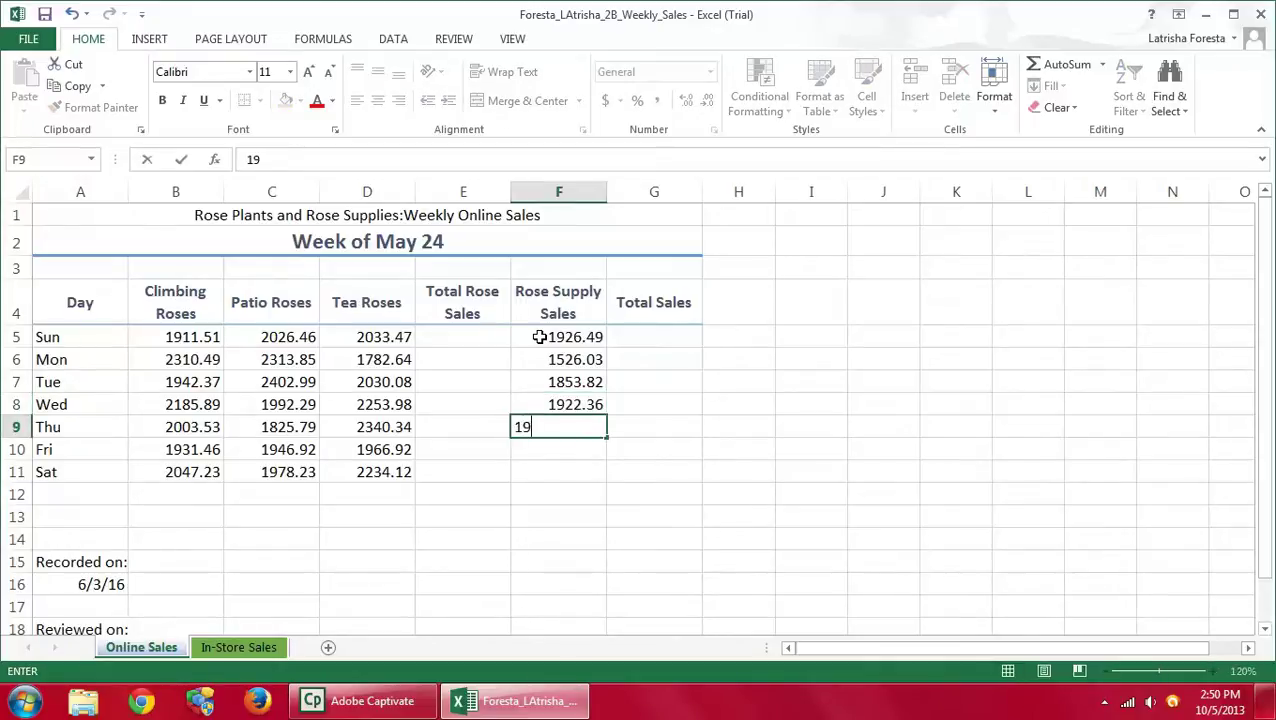
type("73.73")
key("Return")
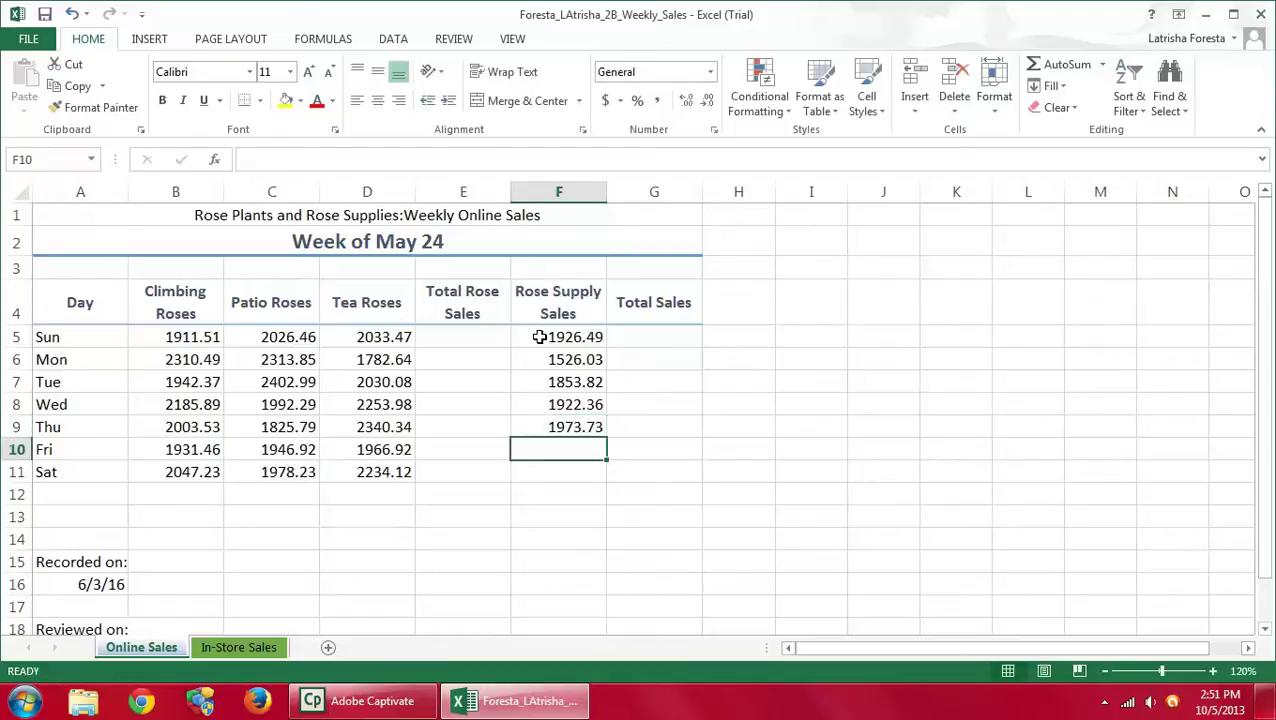
type("2121")
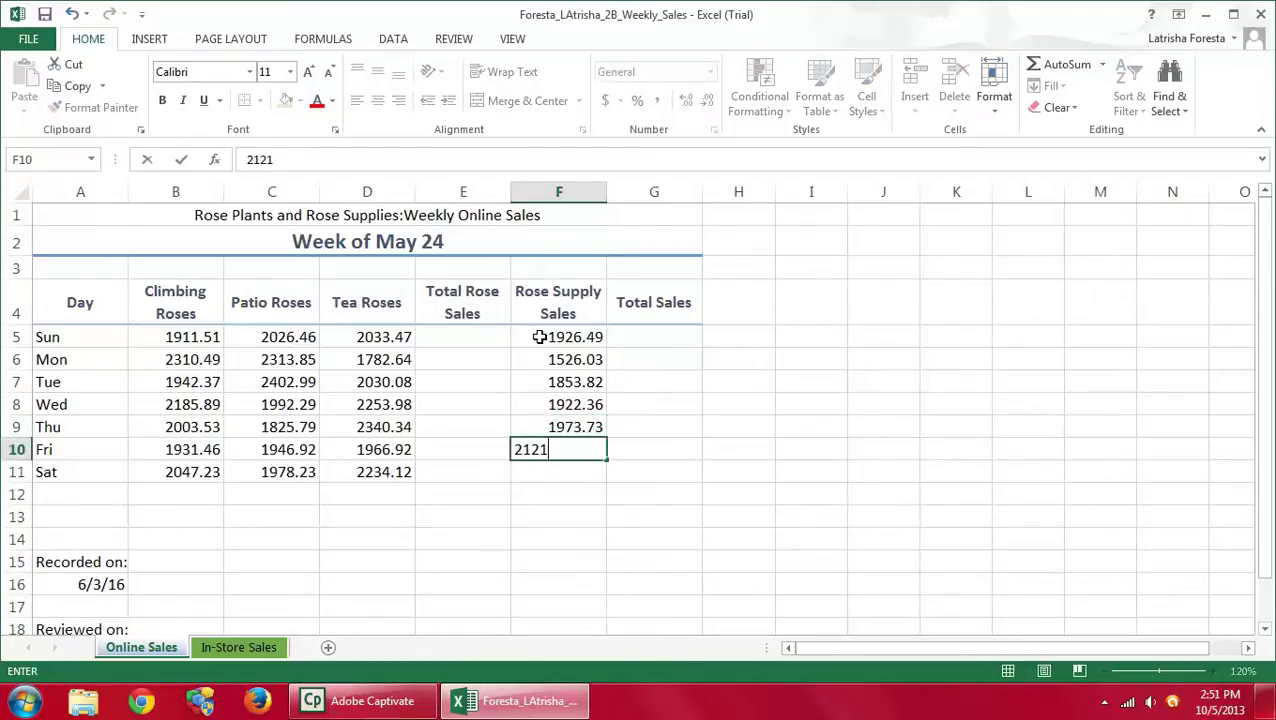
type(".47")
key("Return")
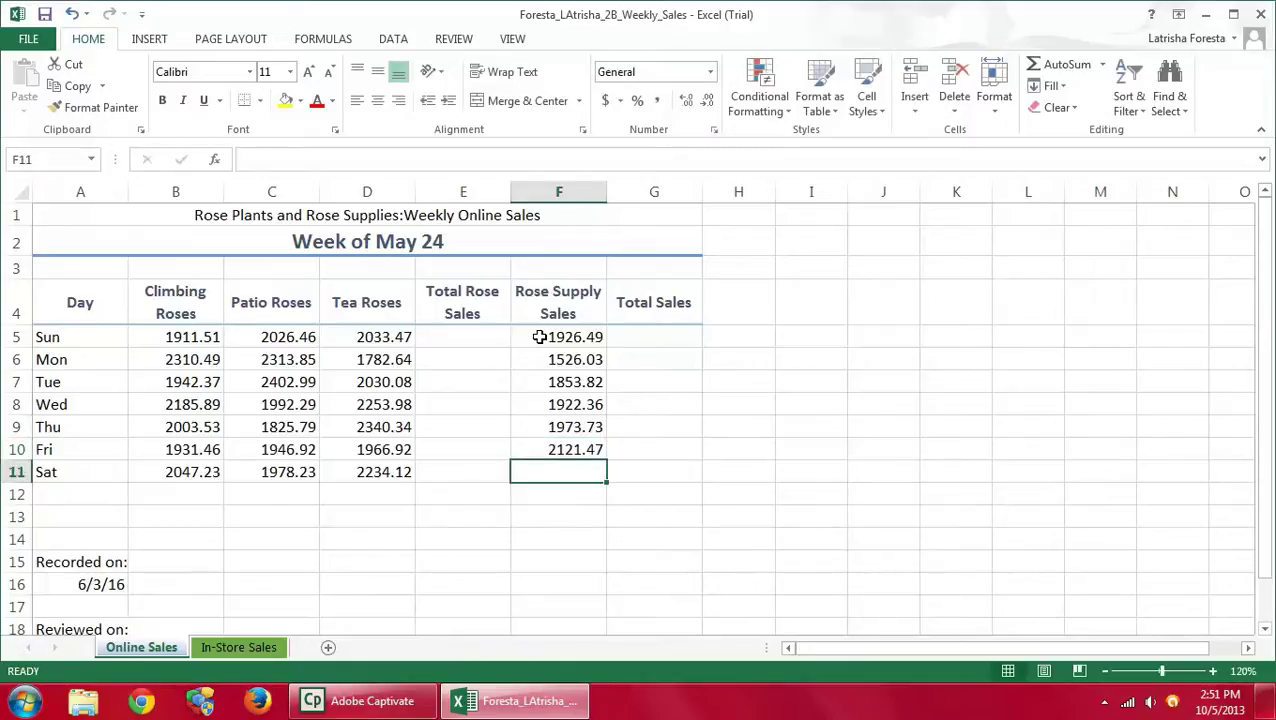
type("2025.")
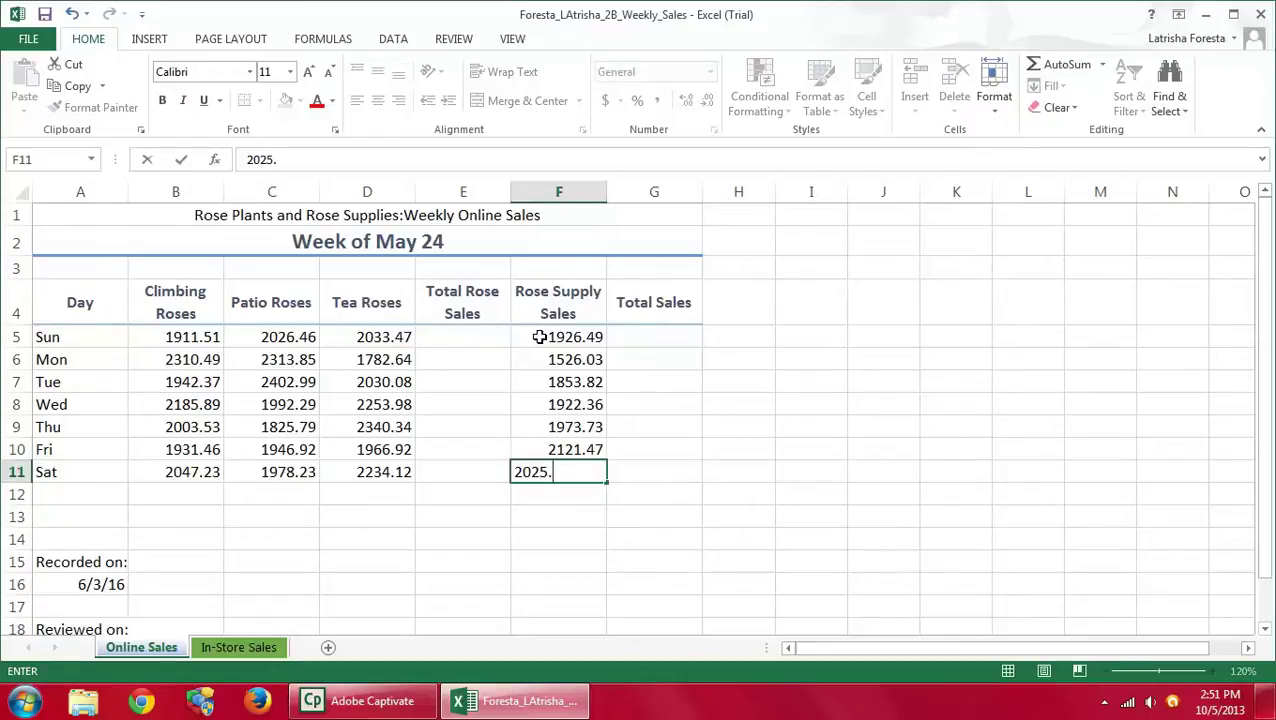
type("55")
Replace the title in cell A1 of In-Store Sales with "Rose Plants and Rose Supplies: Weekly In-Store Sales"
left_click(233, 652)
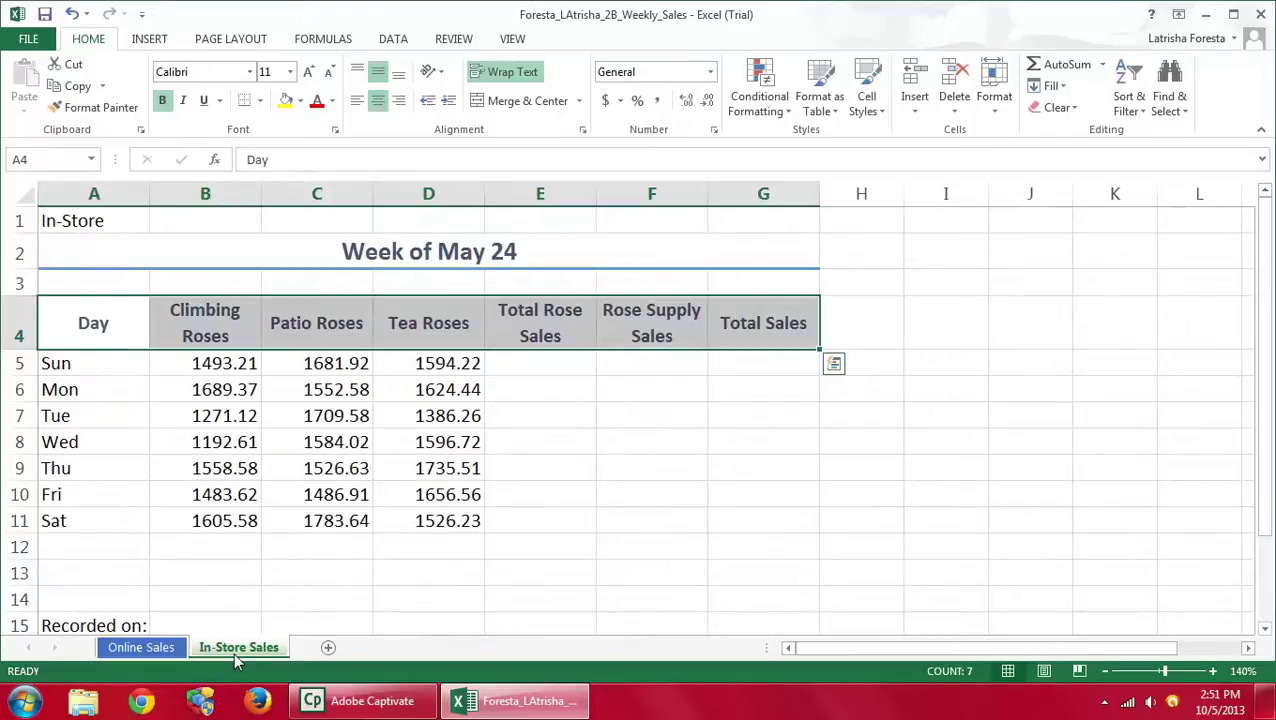
left_click(97, 222)
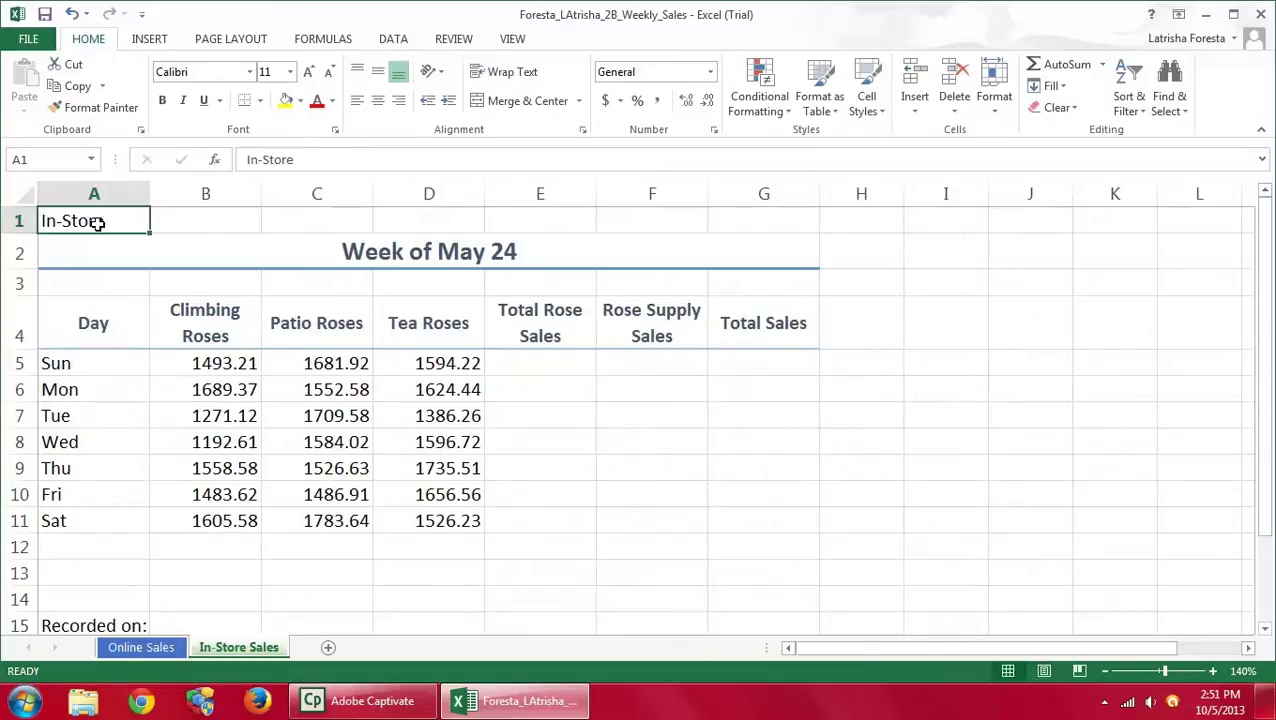
type("Rose ")
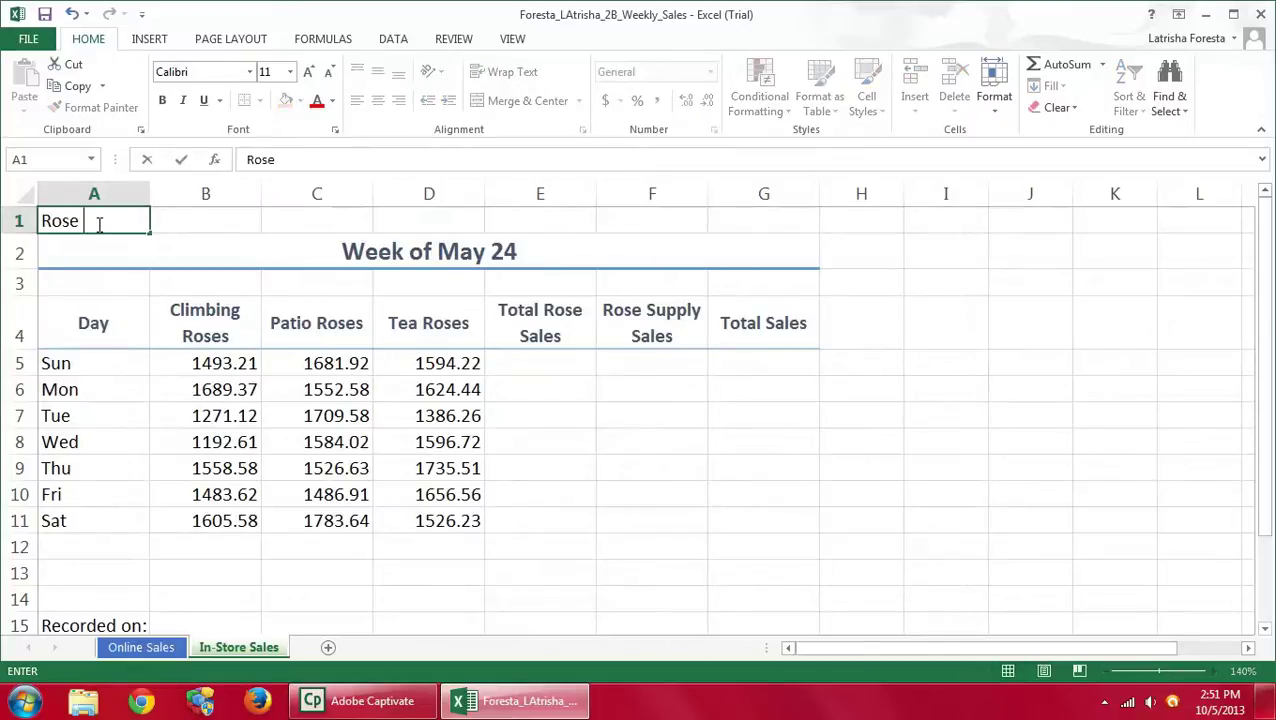
type("Plants ")
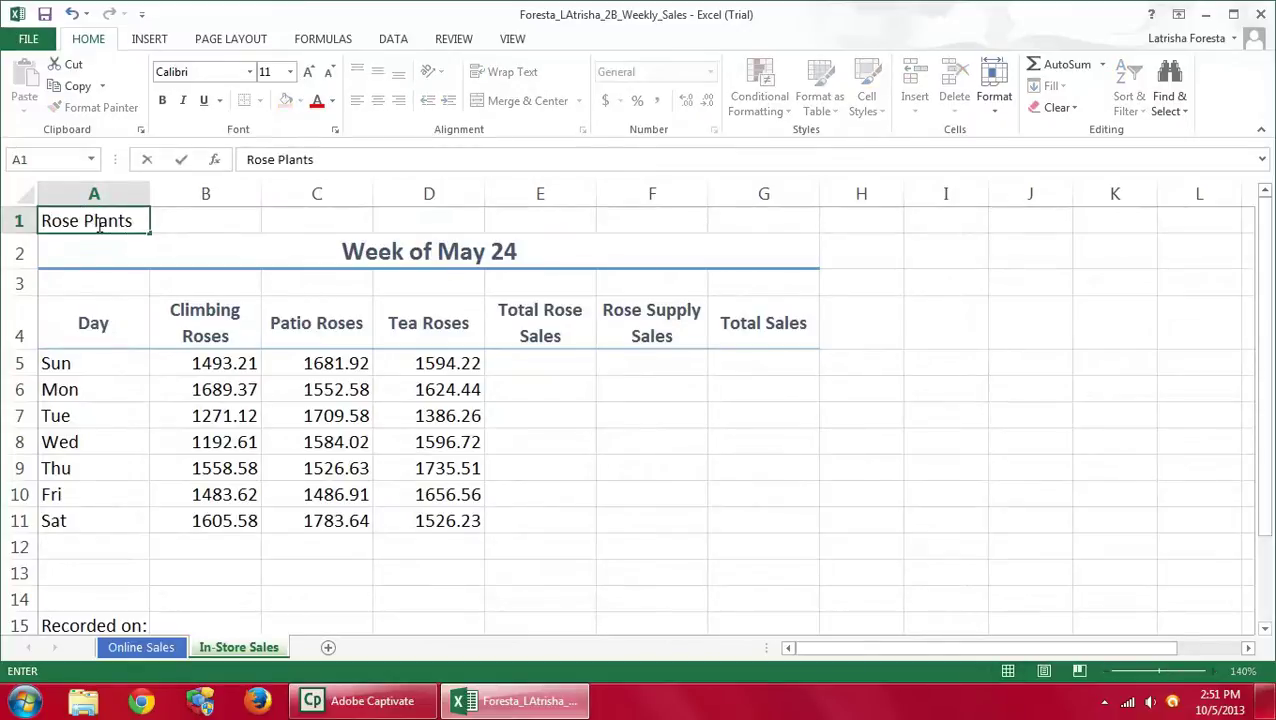
type("and Rose Sup")
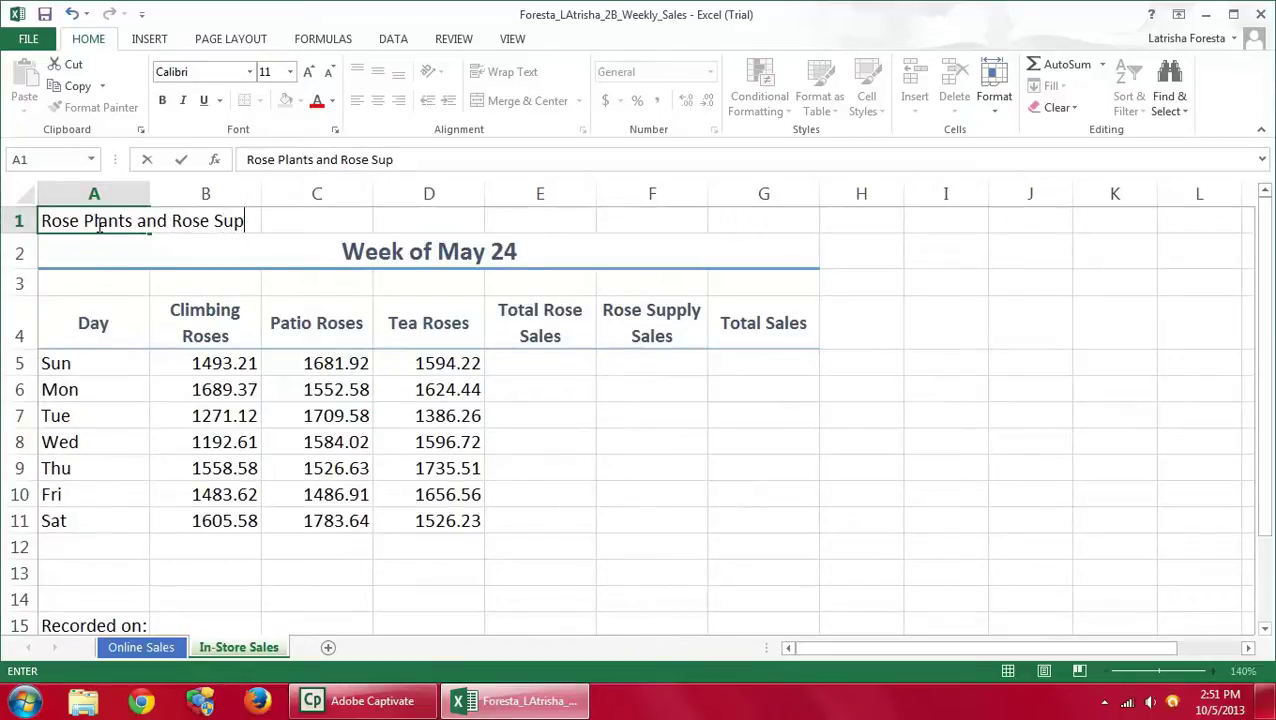
type("plies:")
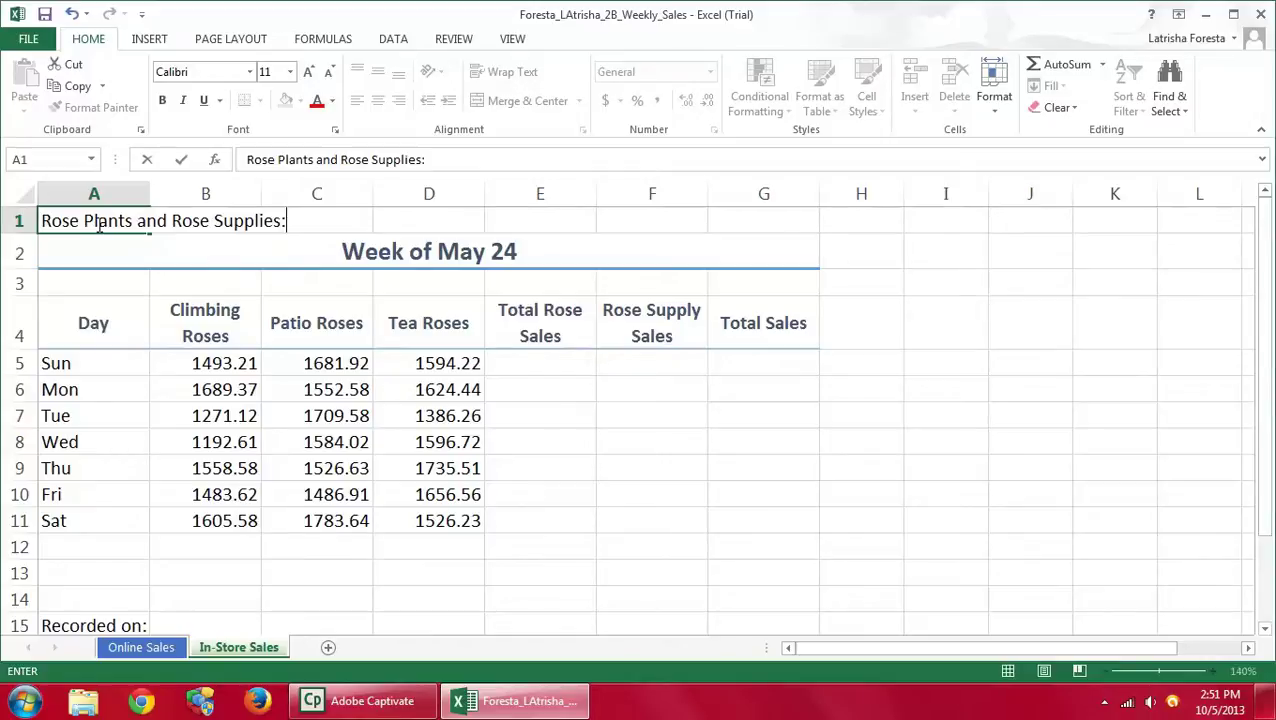
type(" Weekly In")
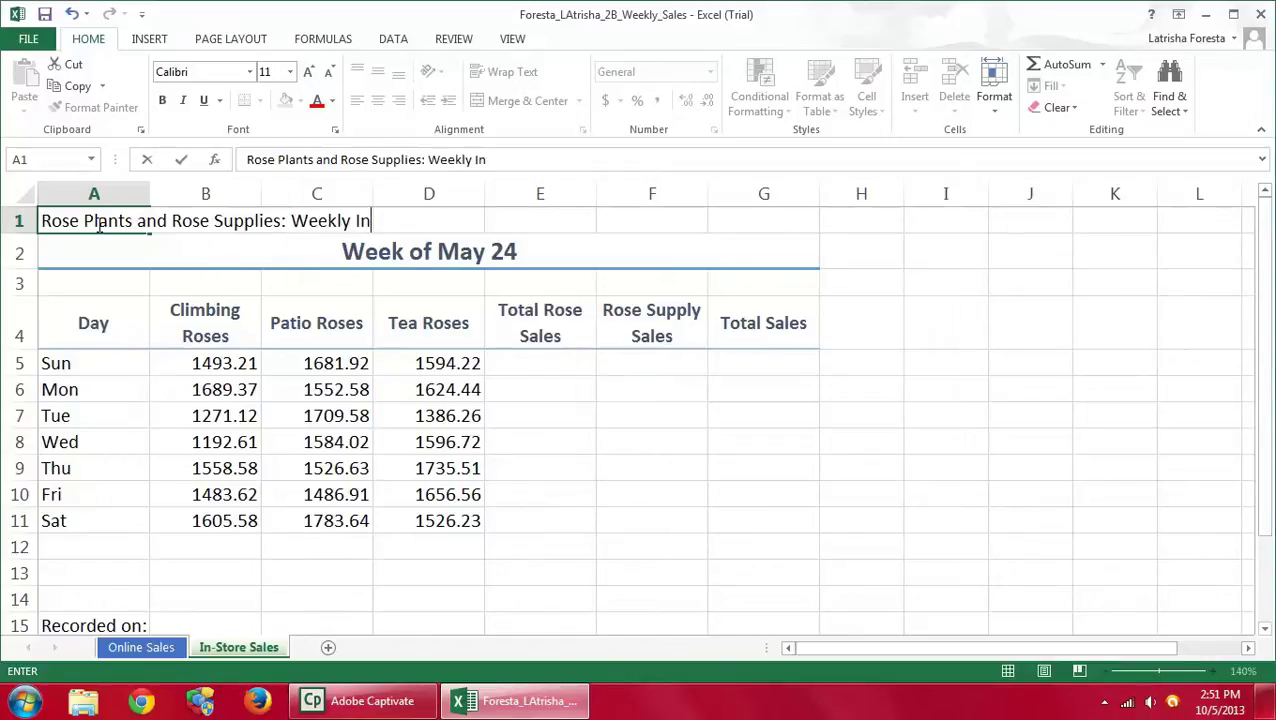
type("-Store")
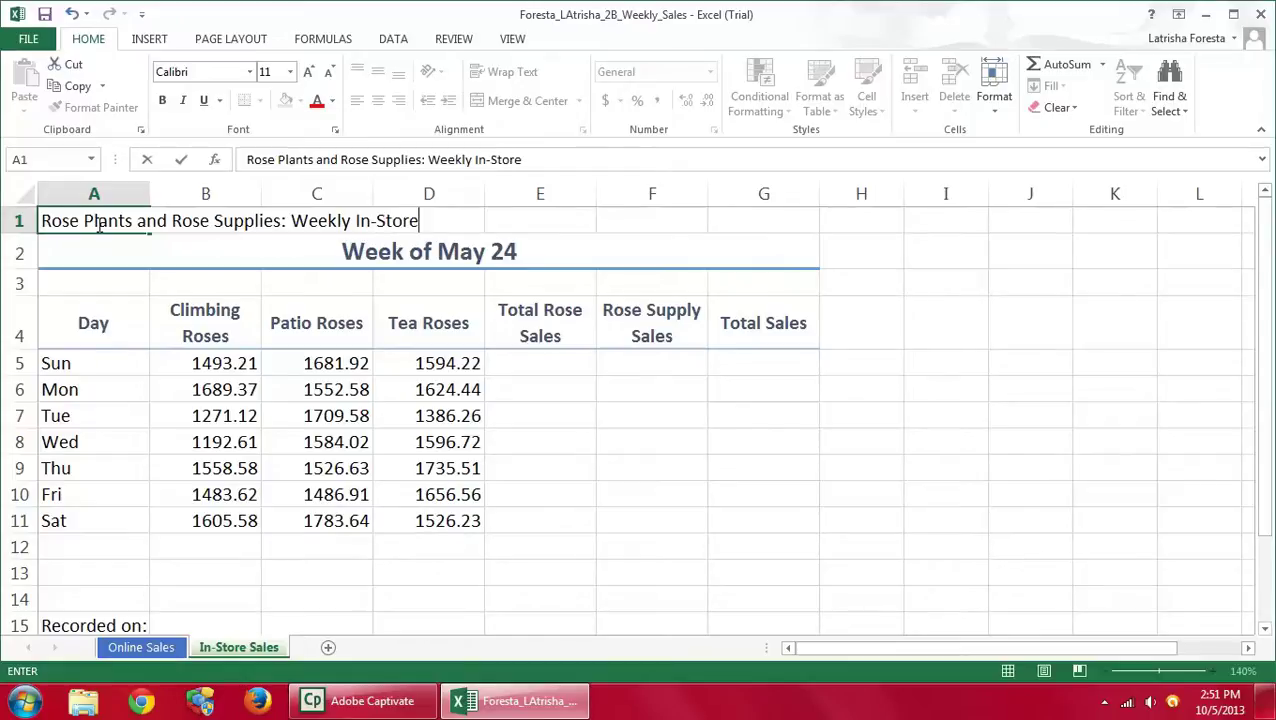
type("s")
key("BackSpace")
type("Sales")
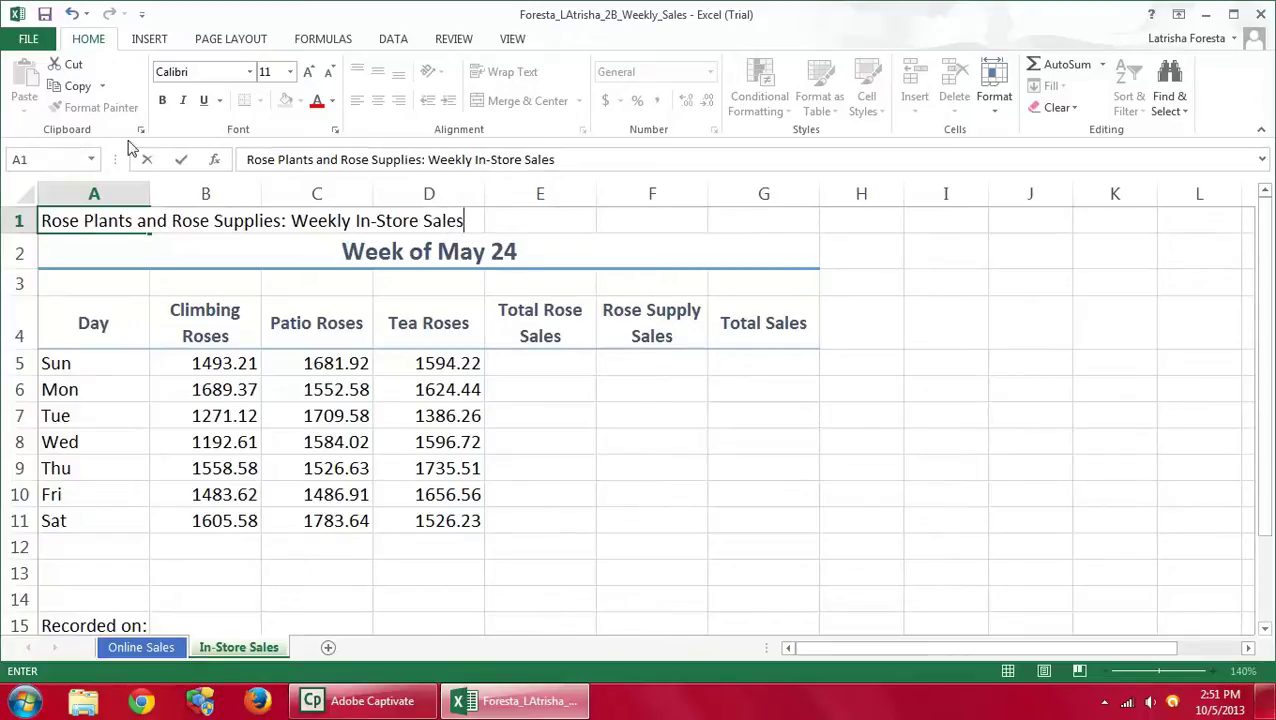
left_click(82, 220)
left_click(62, 219)
left_click(185, 165)
Merge and center the In-Store Sales title across A1:G1 and apply the Title cell style
left_click_drag(72, 218, 750, 222)
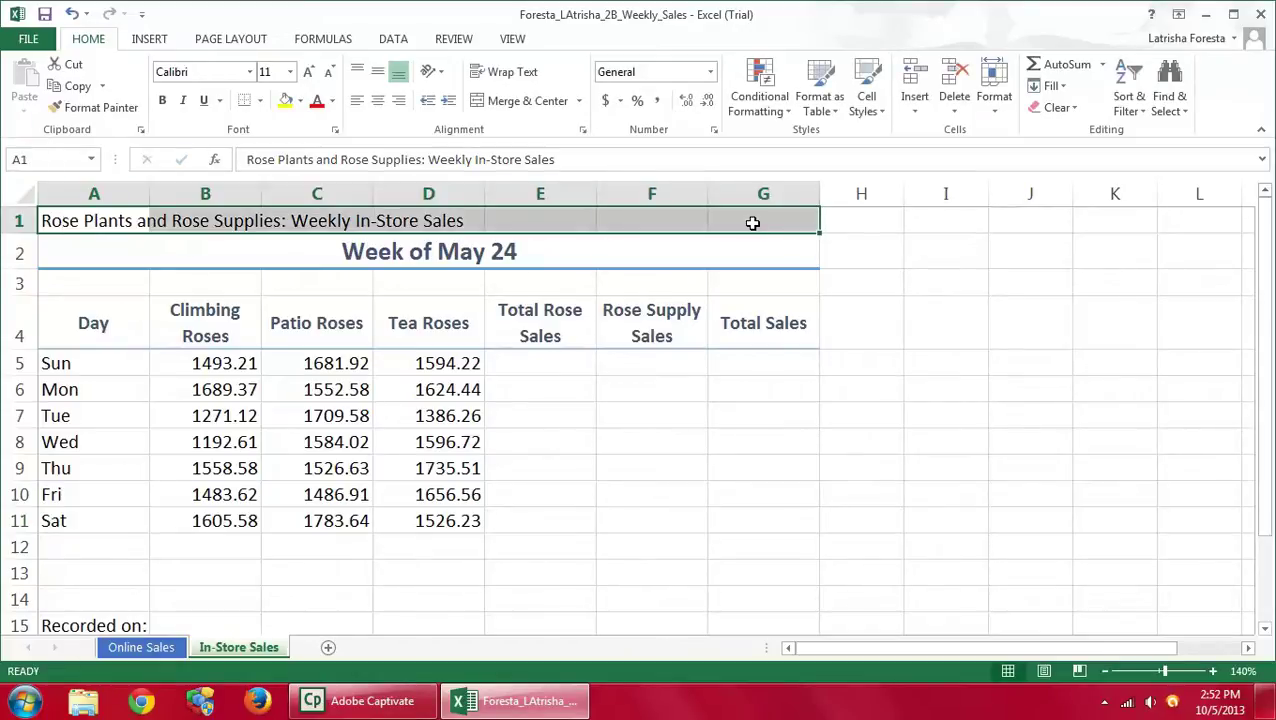
left_click(522, 100)
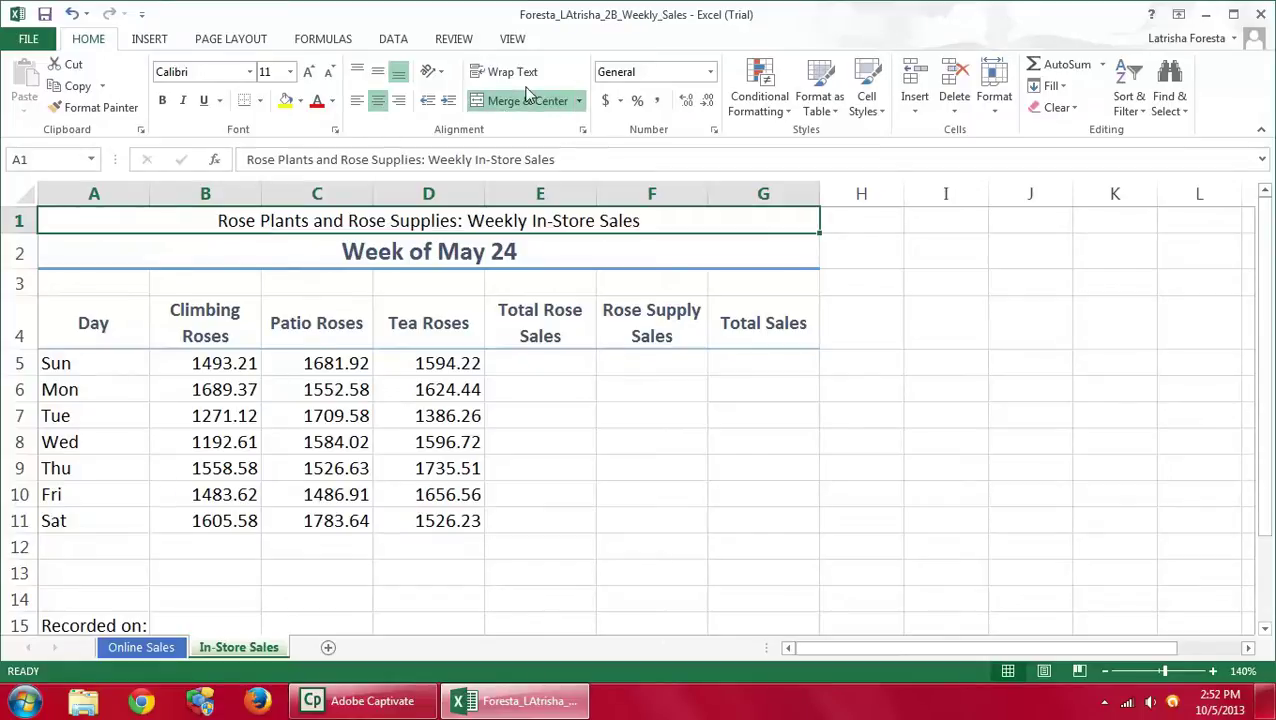
left_click(866, 100)
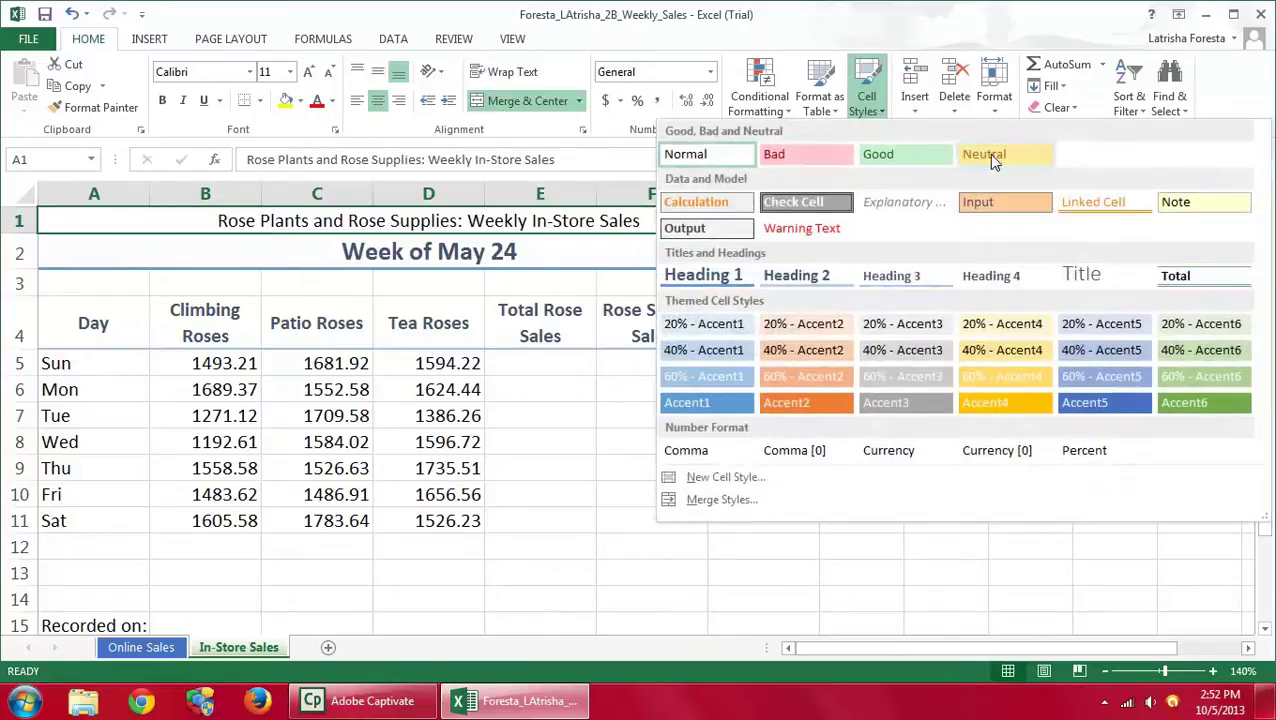
left_click(1103, 285)
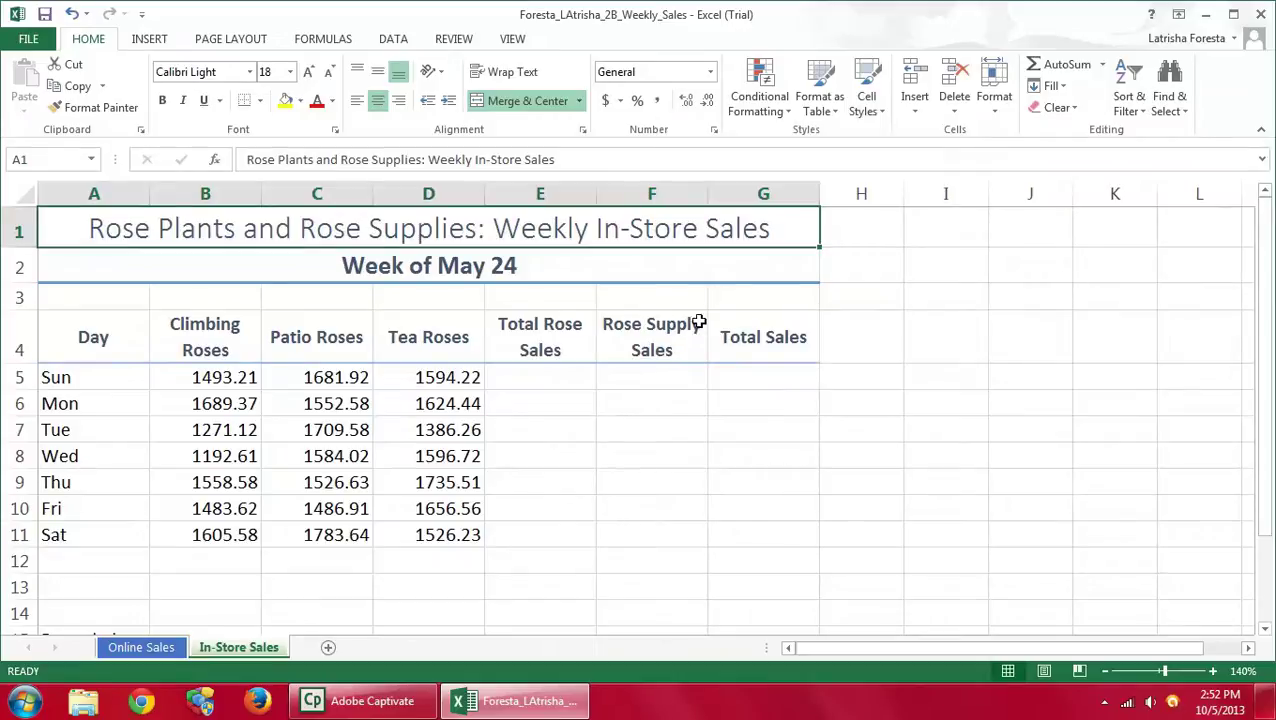
Enter the Rose Supply Sales for Sun and Mon on In-Store Sales in F5:F6: 1626.59 and 1483.69
left_click(644, 379)
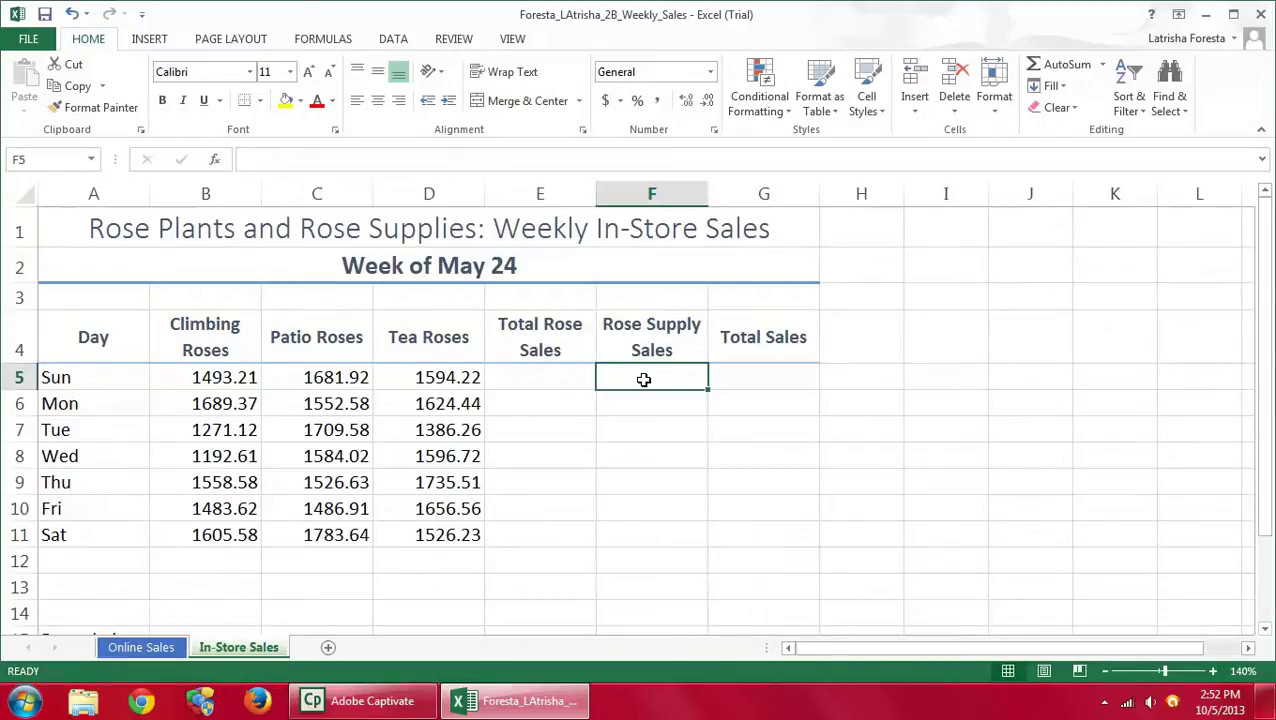
type("16")
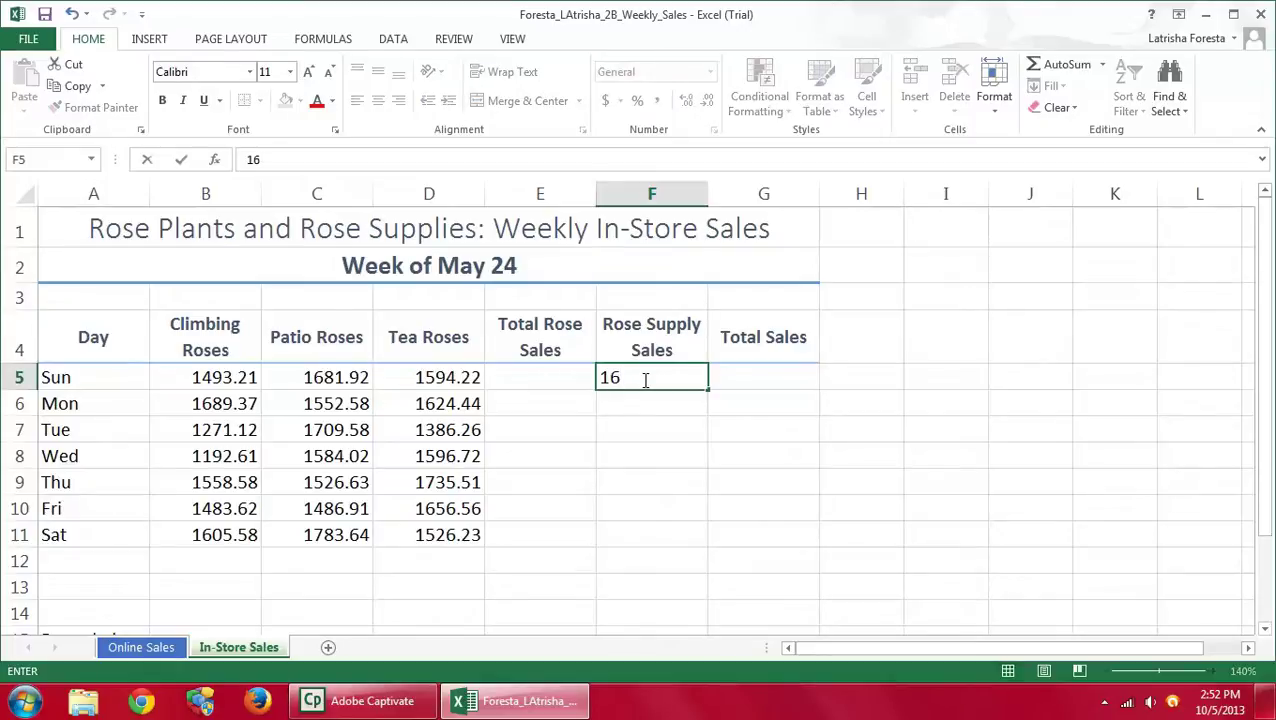
type("26.59")
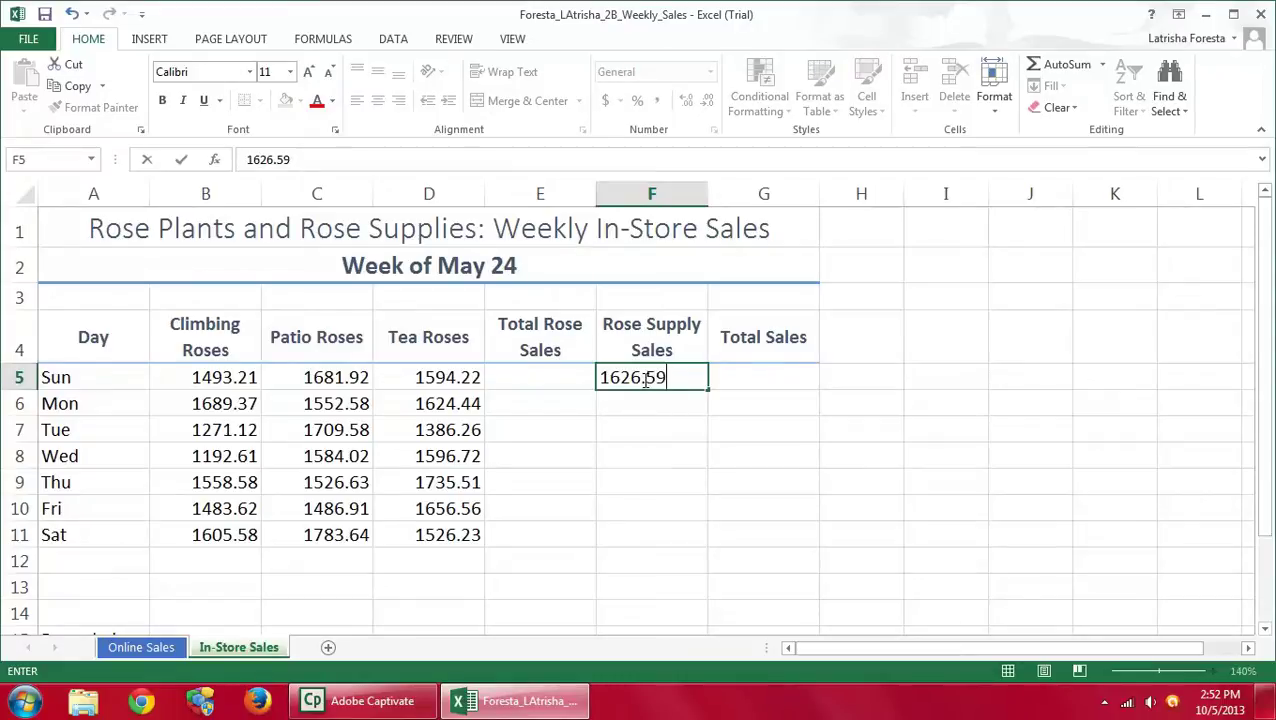
key("Return")
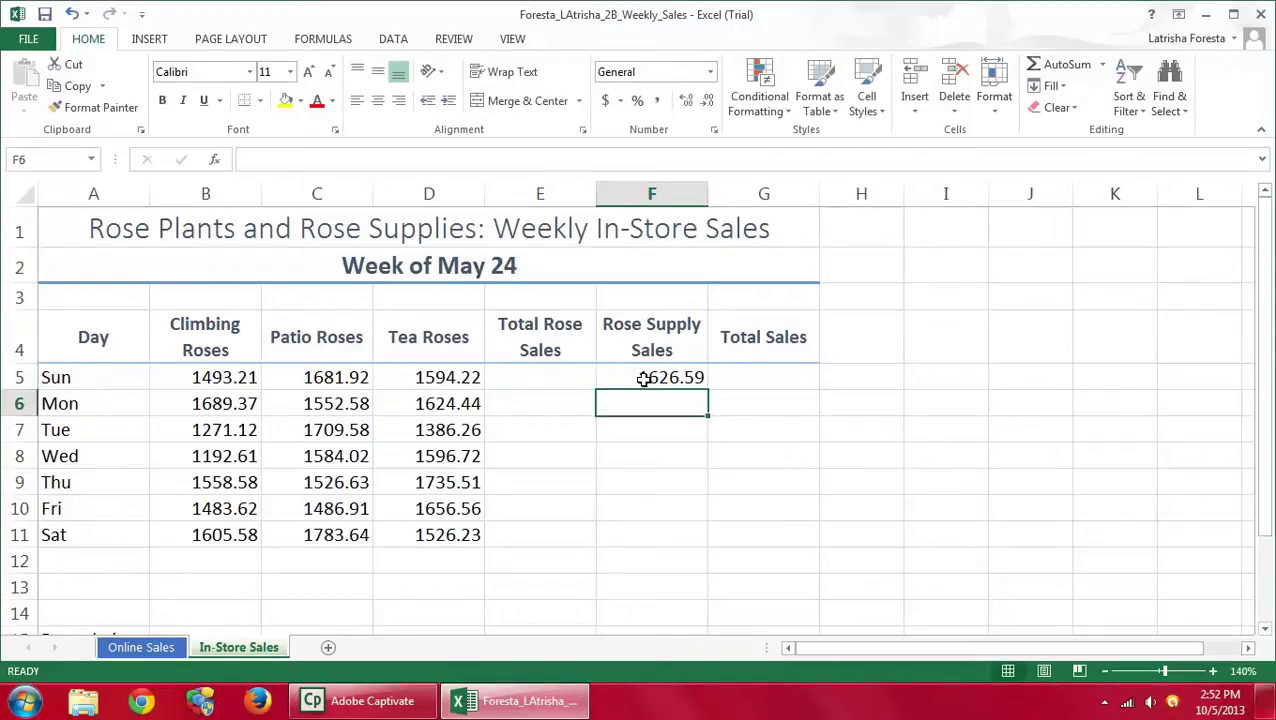
type("1")
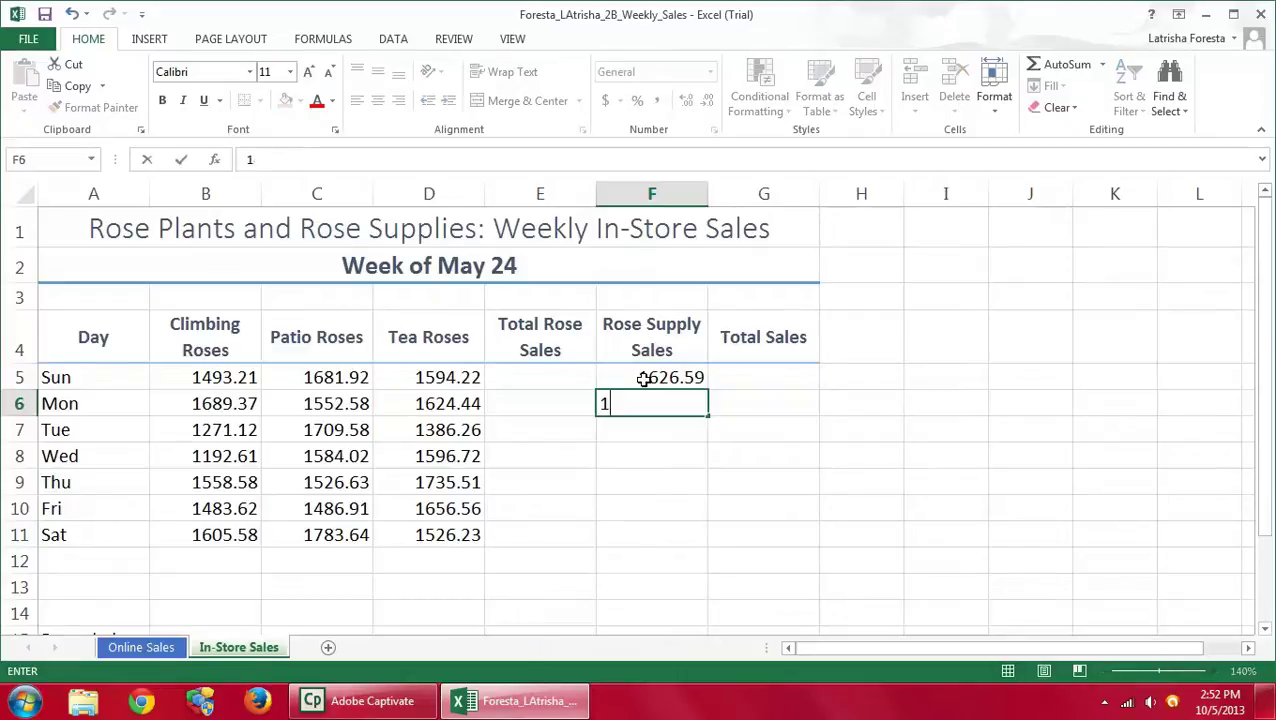
type("483.69")
key("Return")
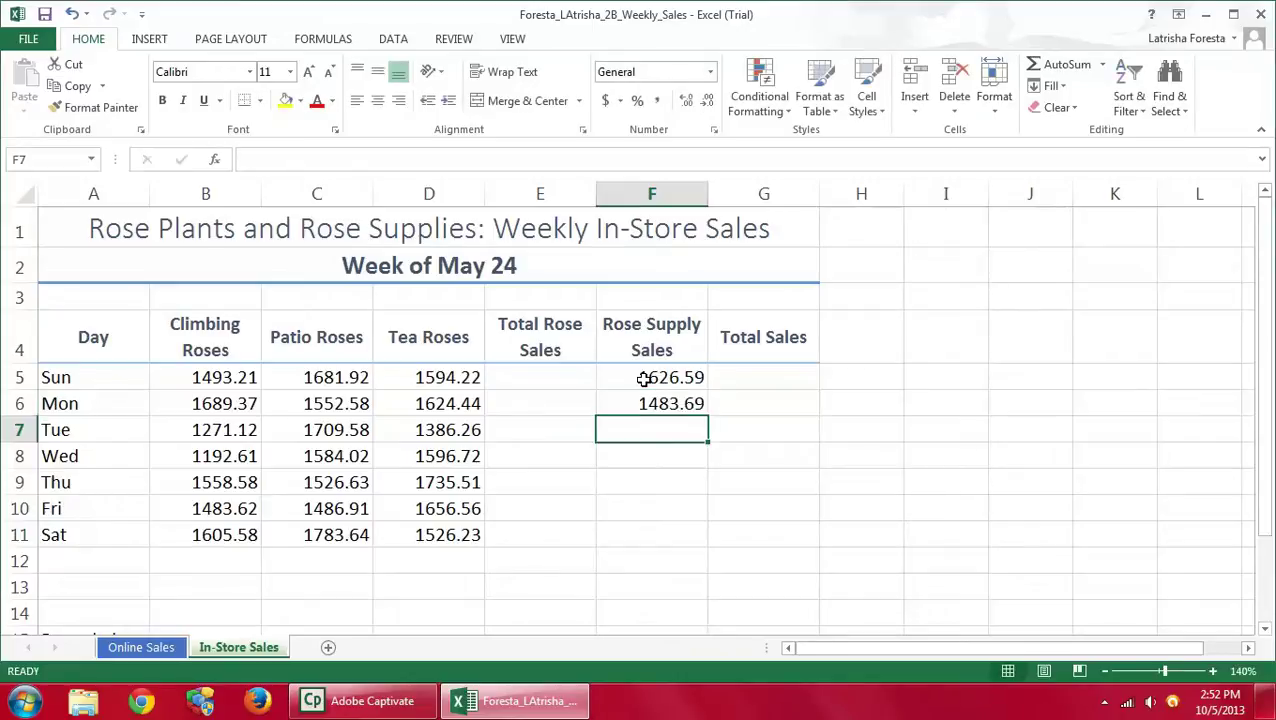
type("177")
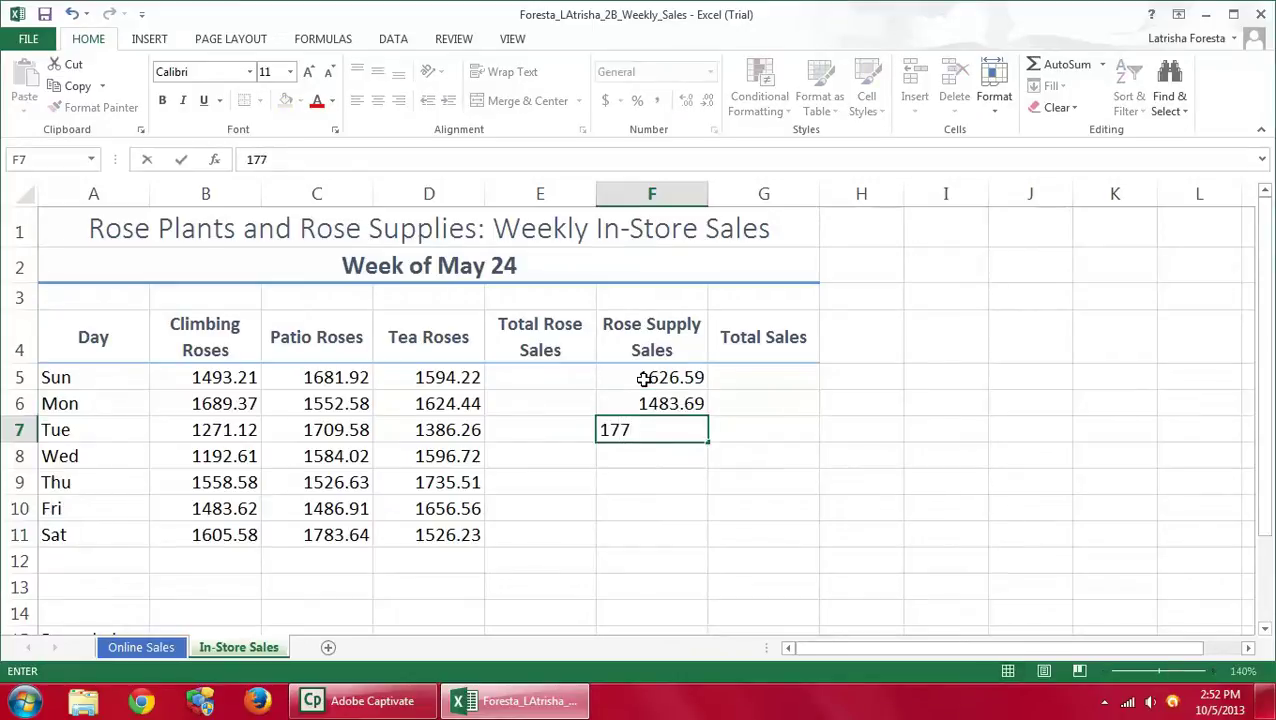
type("8")
type(".")
type("94")
key("BackSpace")
key("BackSpace")
key("BackSpace")
key("BackSpace")
key("BackSpace")
key("BackSpace")
key("BackSpace")
Enter 1693.82 as the Tuesday Rose Supply Sales in cell F7 of In-Store Sales
type("1693.82")
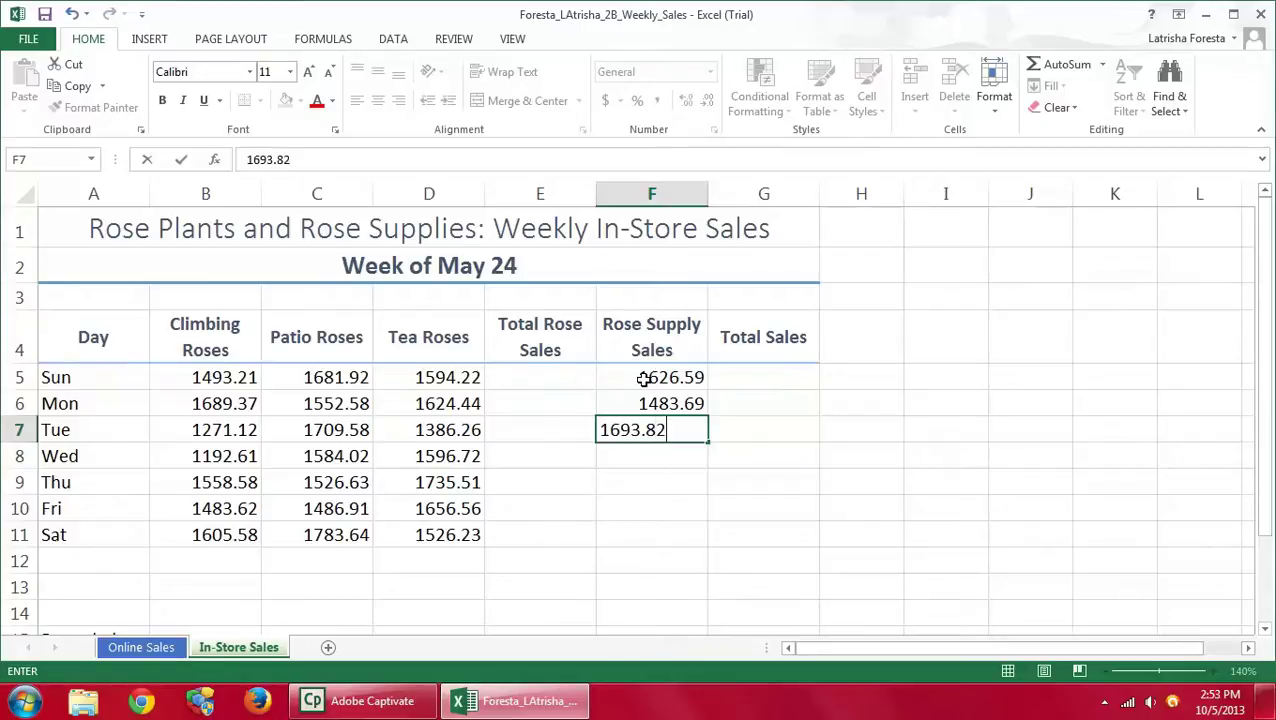
key("Return")
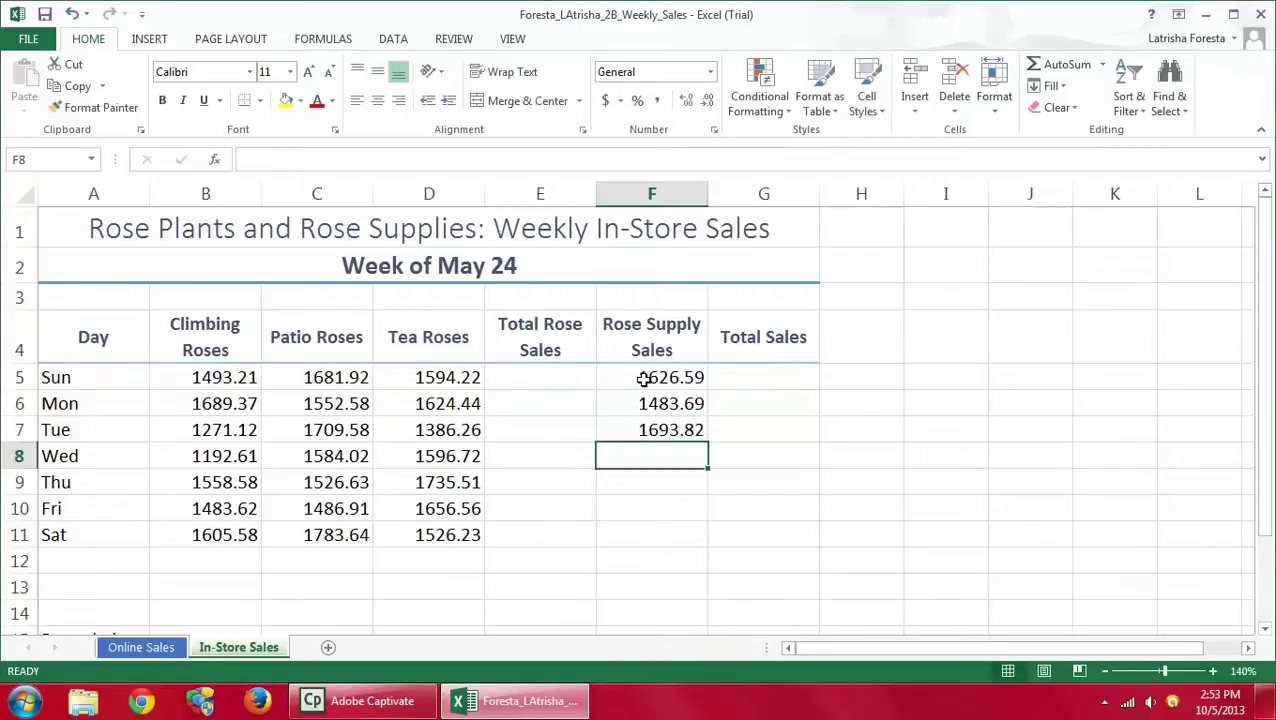
Enter the Rose Supply Sales for Wed and Thu on In-Store Sales in F8:F9: 1778.94 and 1416.37
type("17")
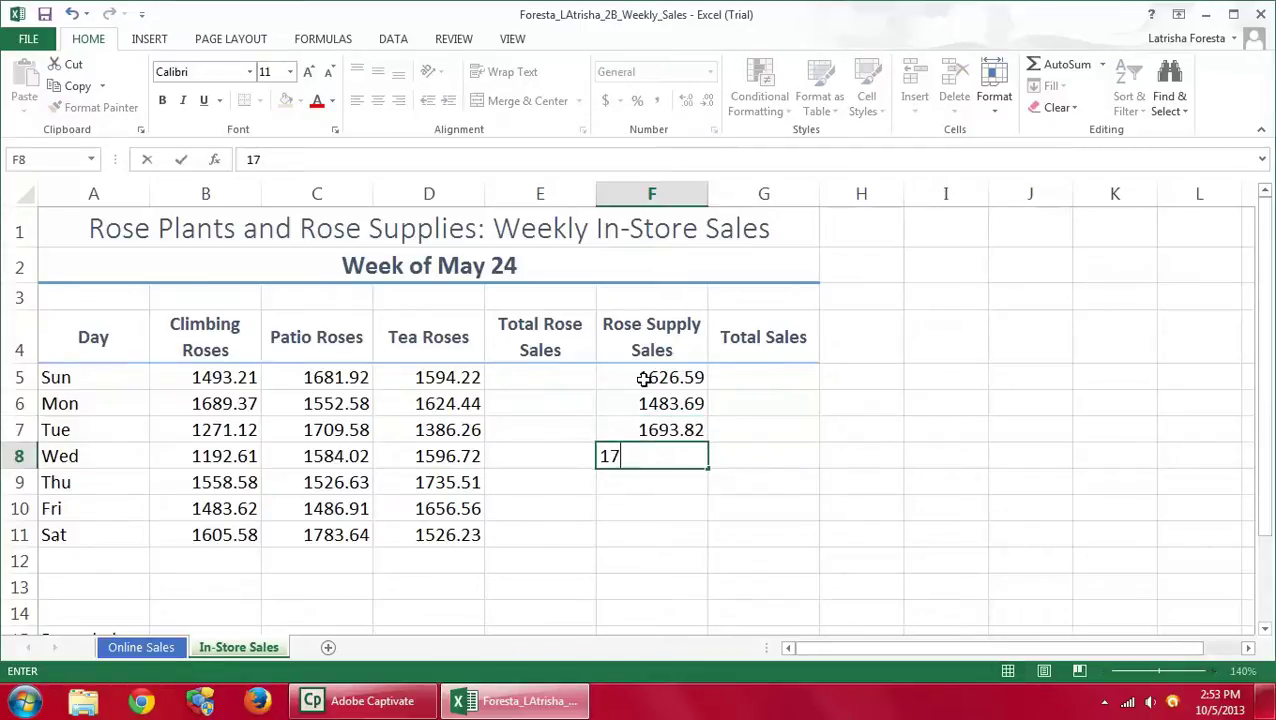
type("78.94")
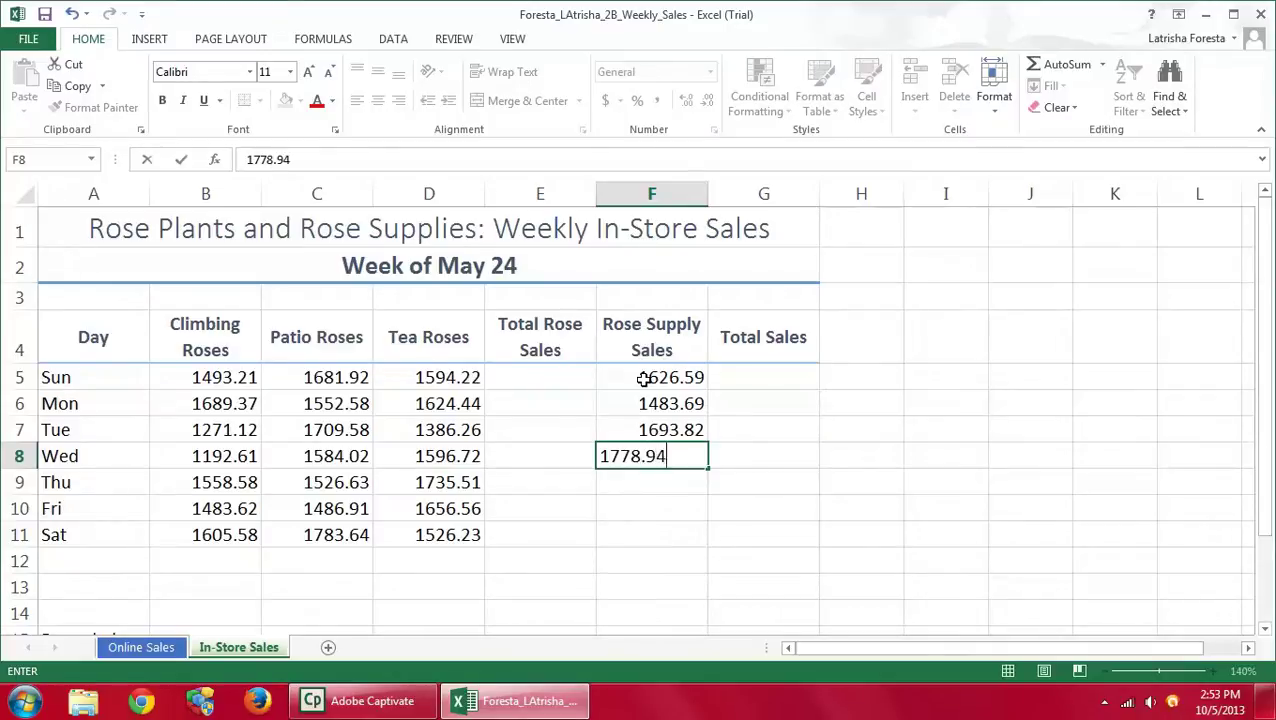
key("Return")
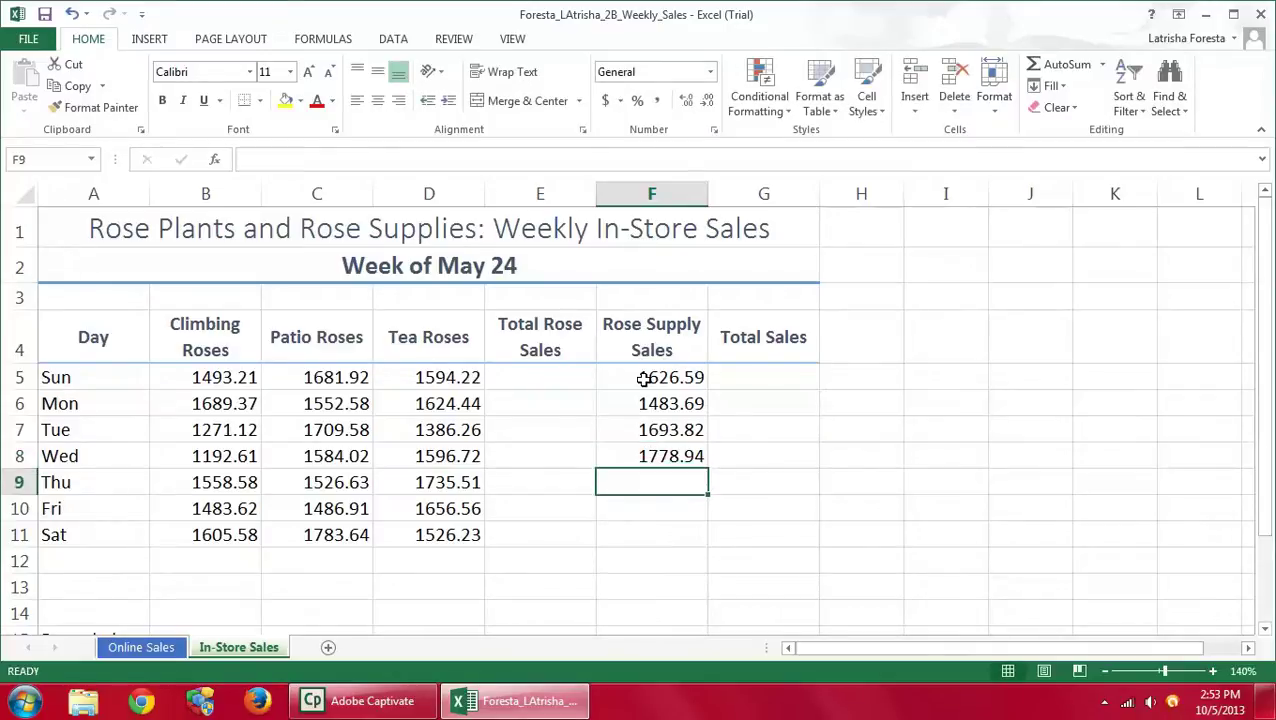
type("1416")
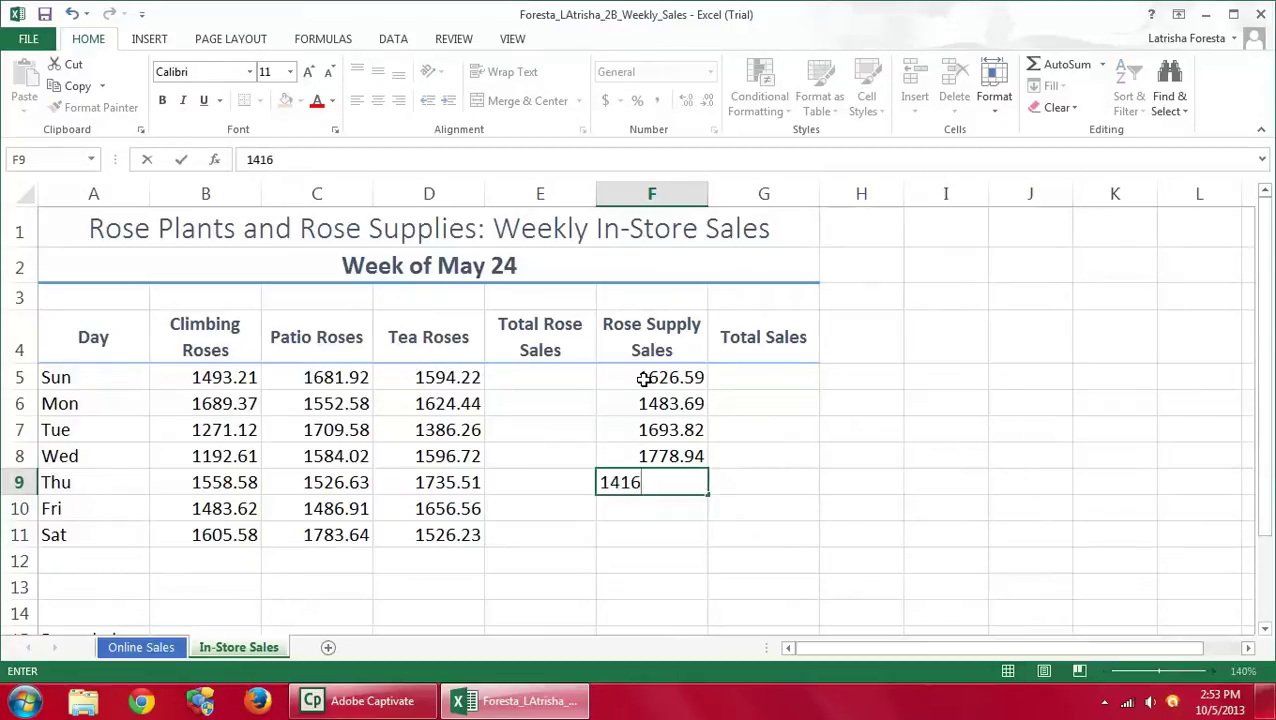
type(".37")
key("Return")
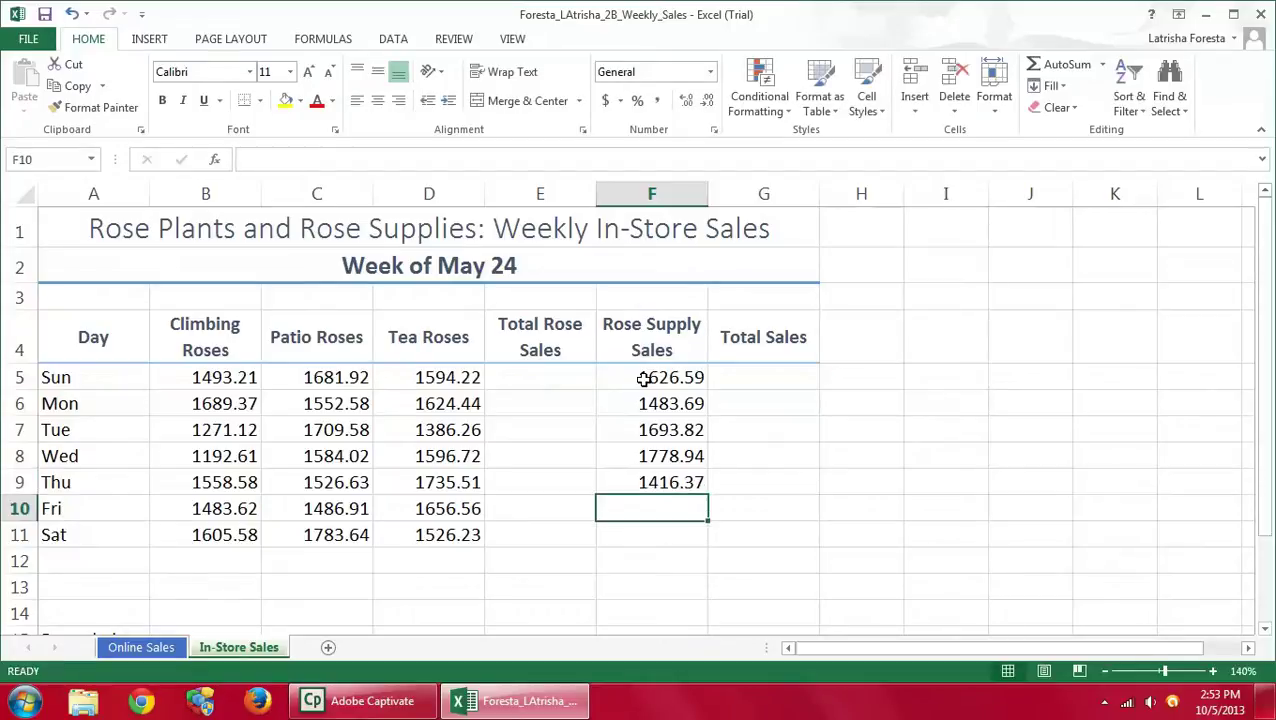
Enter the Rose Supply Sales for Fri and Sat on In-Store Sales in F10:F11: 1645.24 and 1493.47
type("1645.")
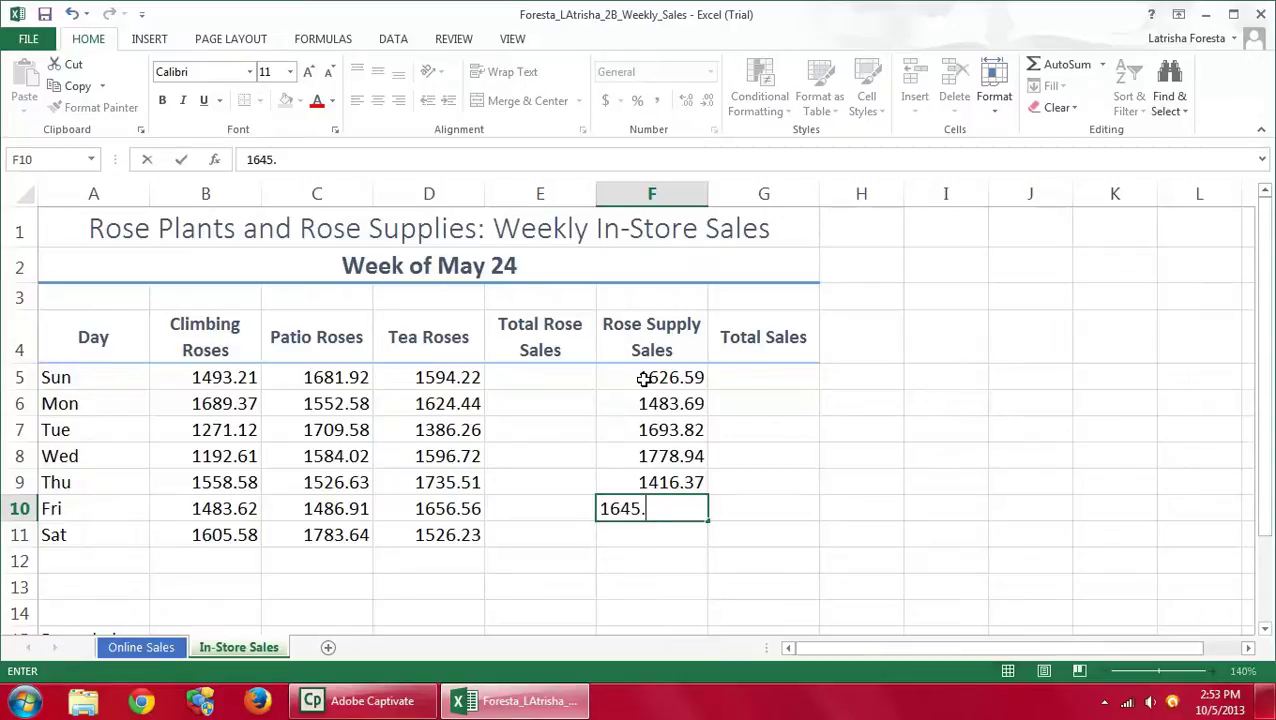
type("24")
key("Return")
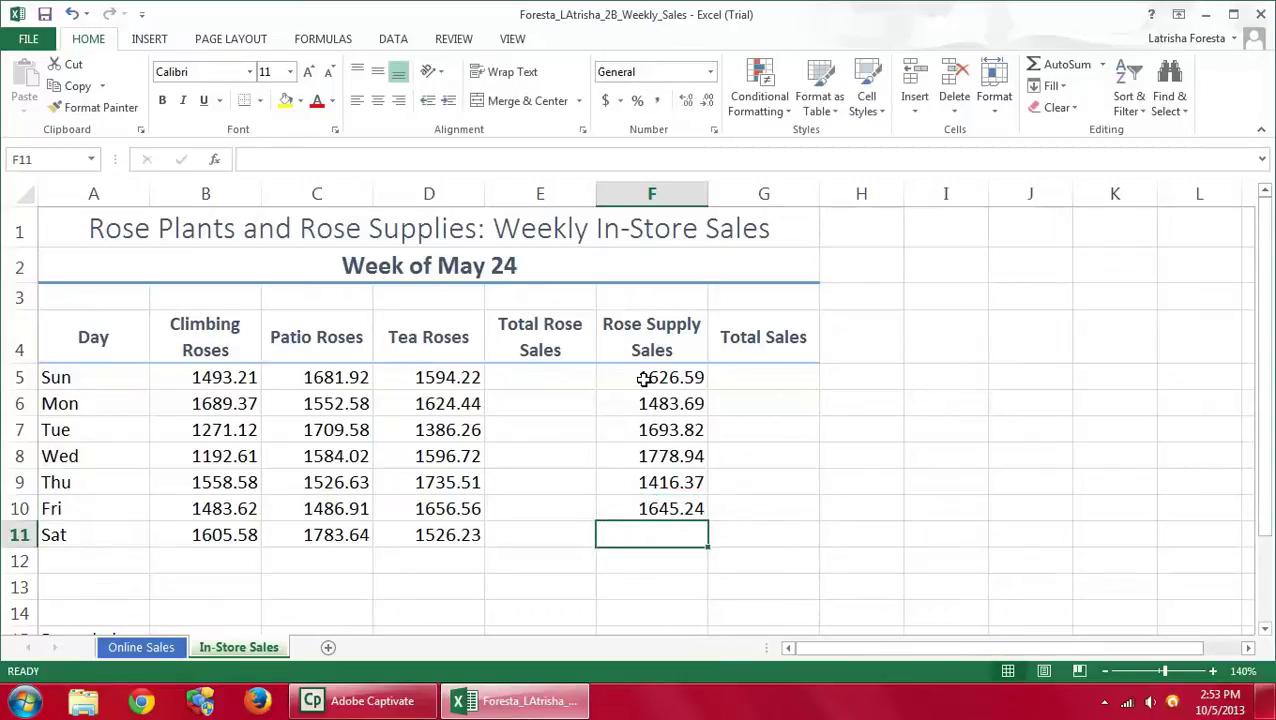
type("1")
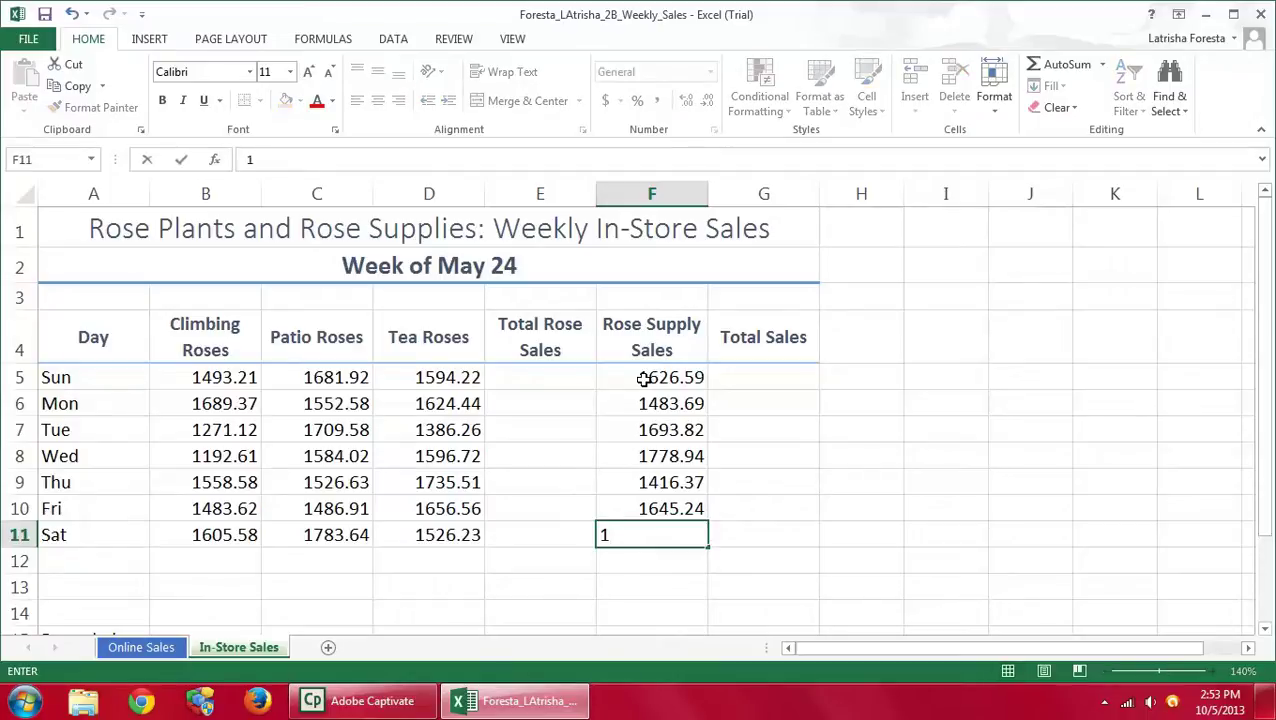
type("493.47")
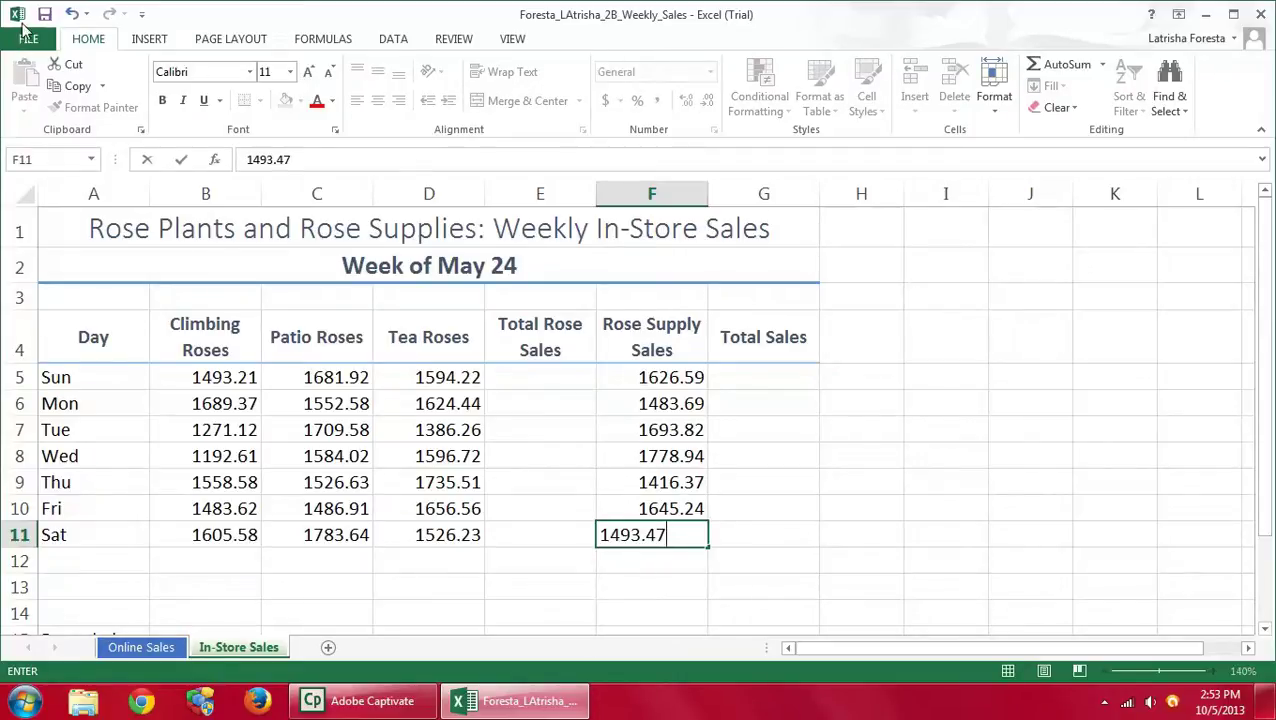
key("ctrl+Return")
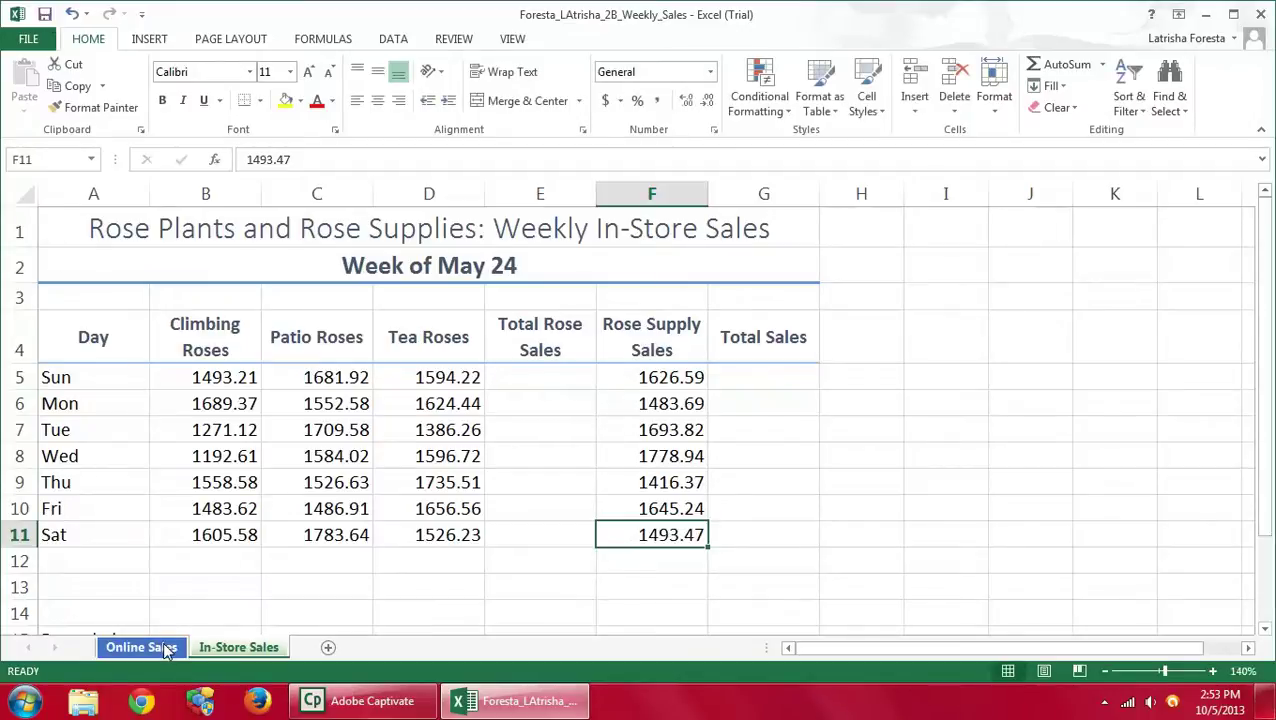
With all sheets grouped, sum B5:D5 in cell E5 and fill the formula down through E11
right_click(142, 651)
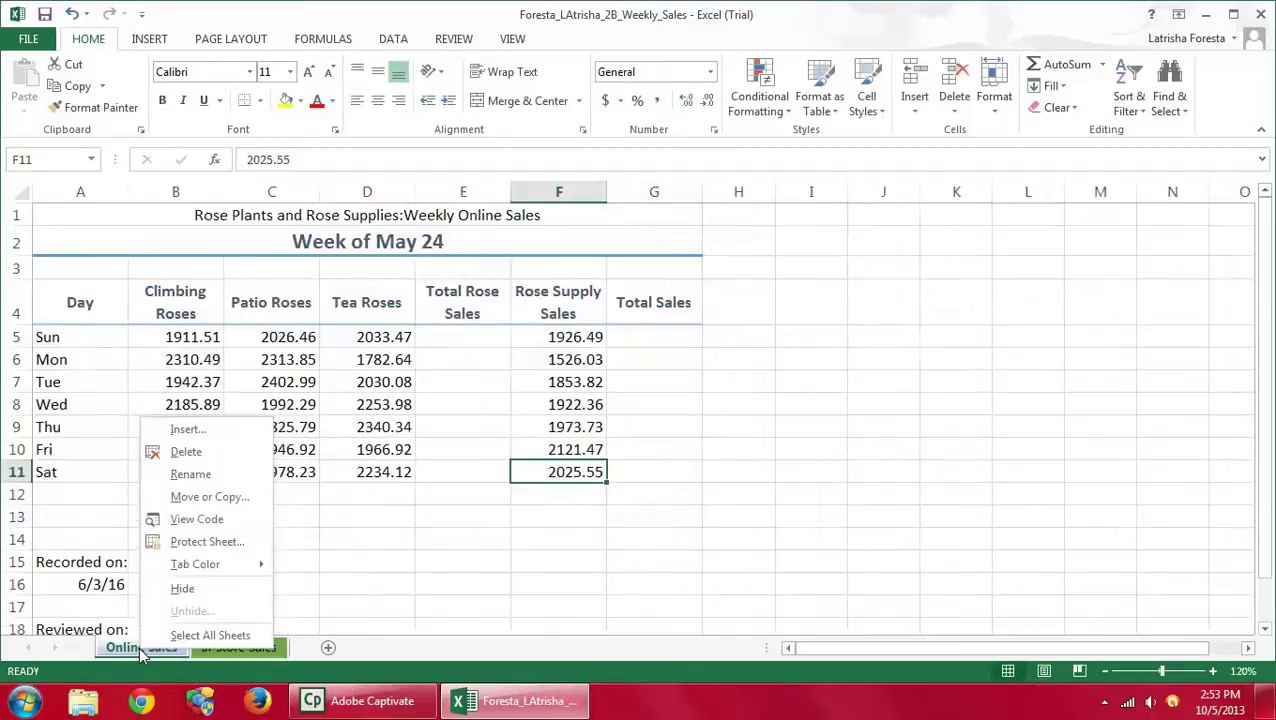
left_click(204, 635)
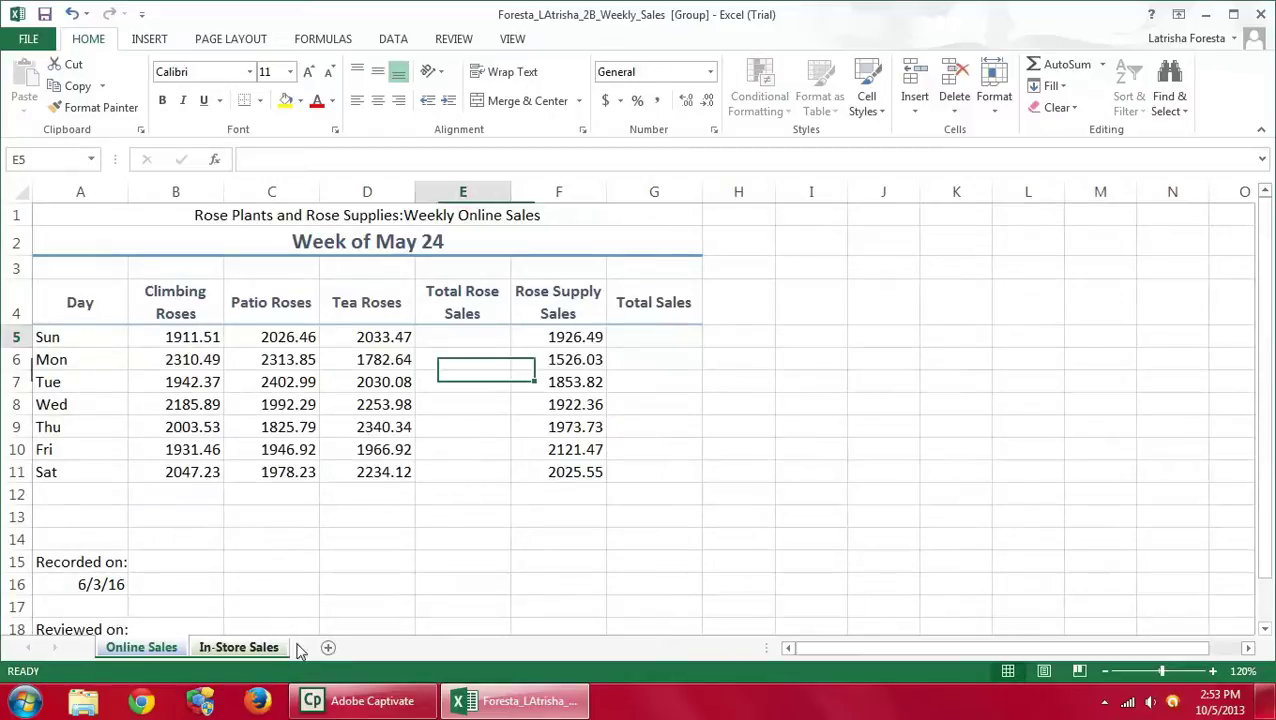
left_click(462, 337)
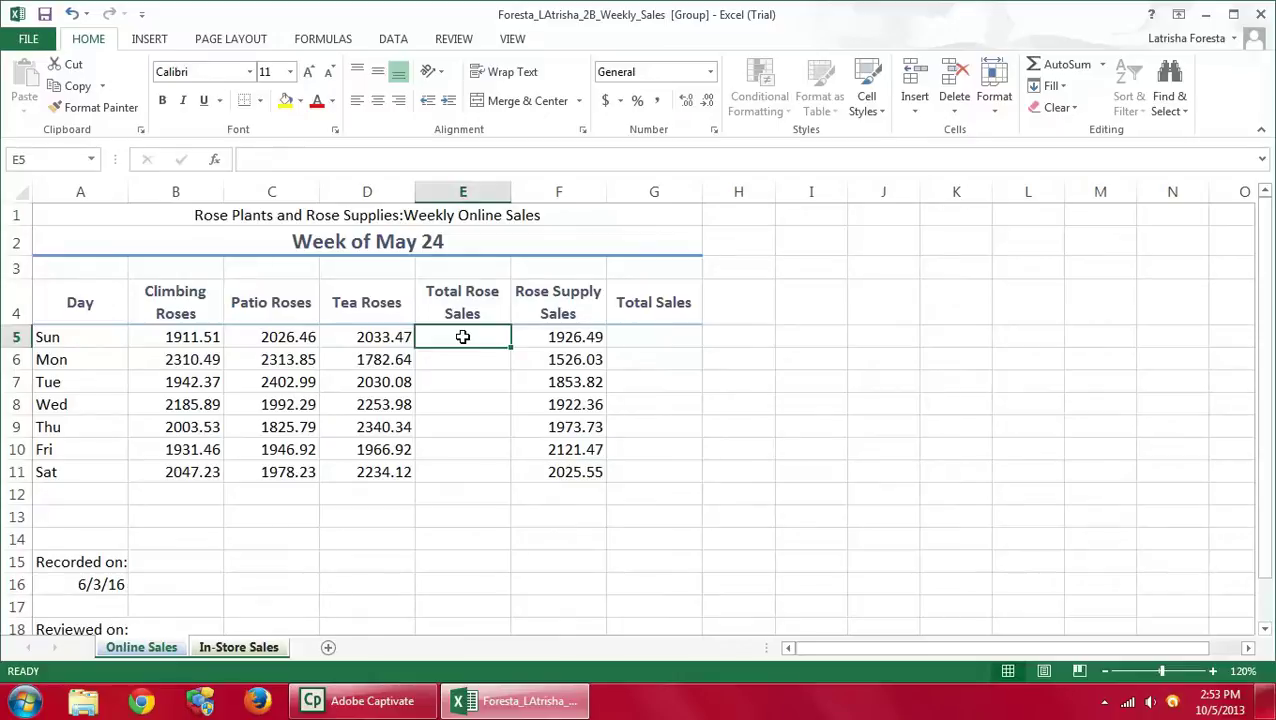
left_click(1076, 65)
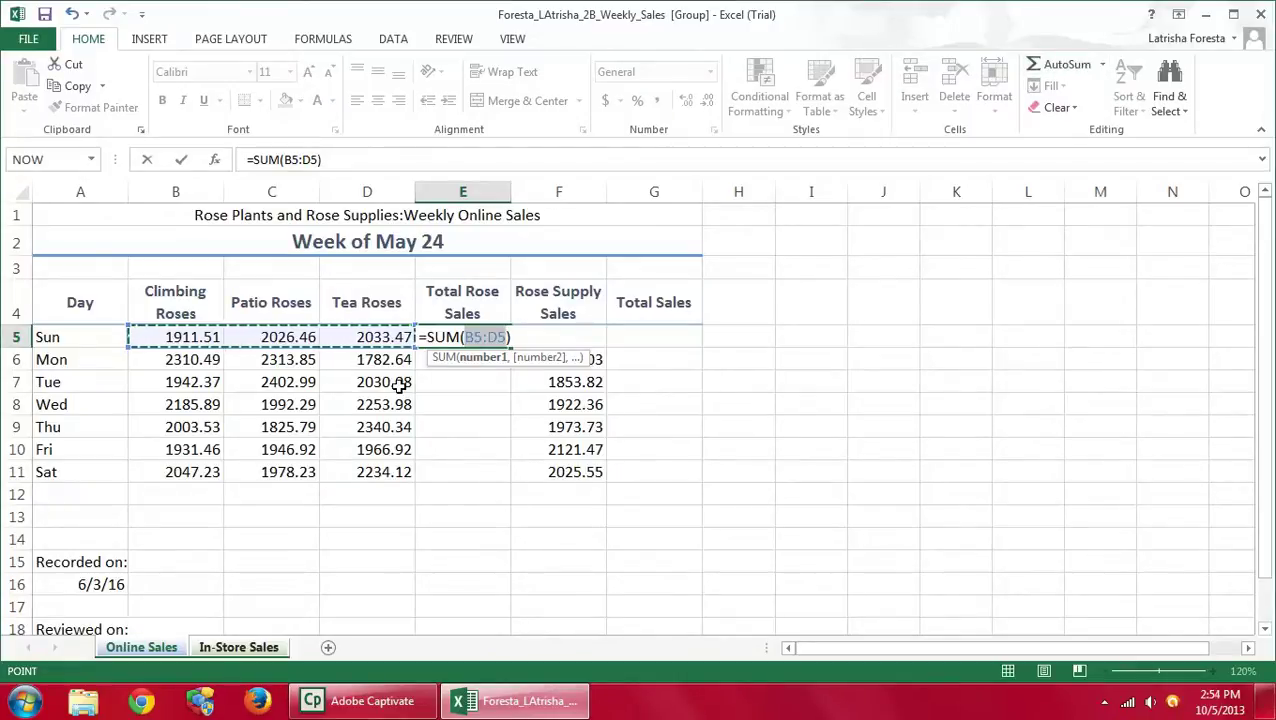
key("Return")
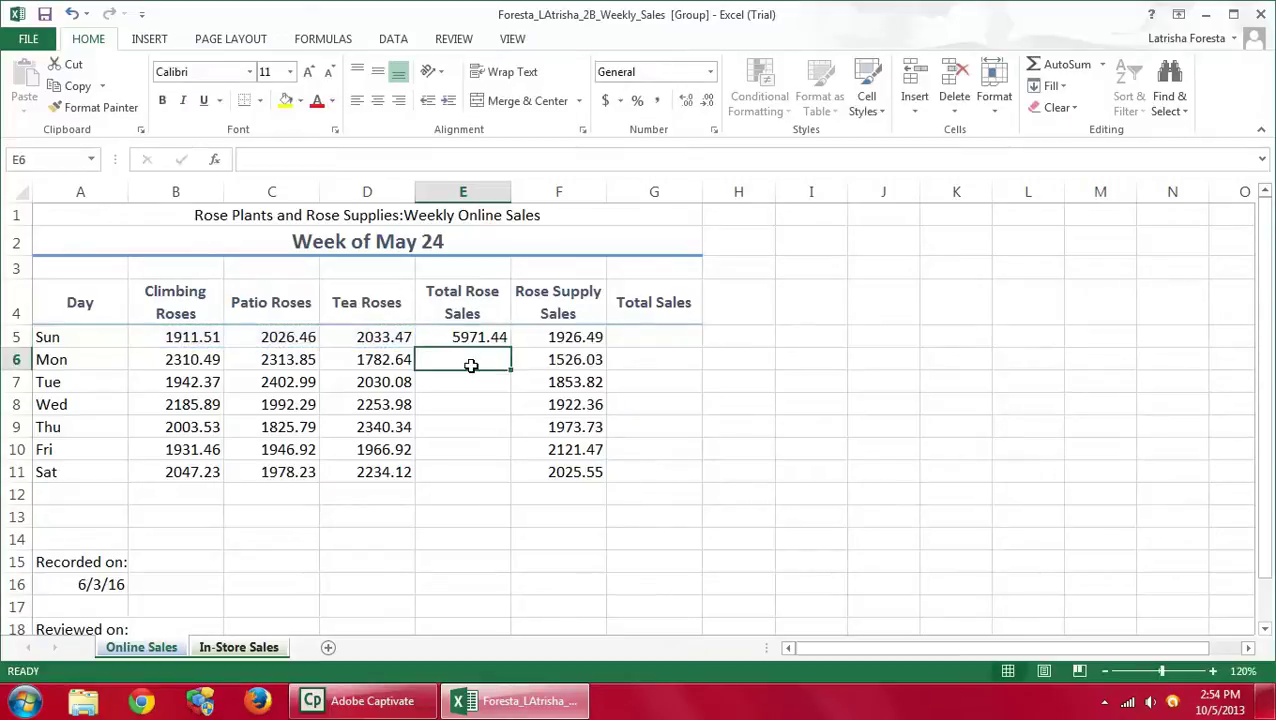
left_click(488, 337)
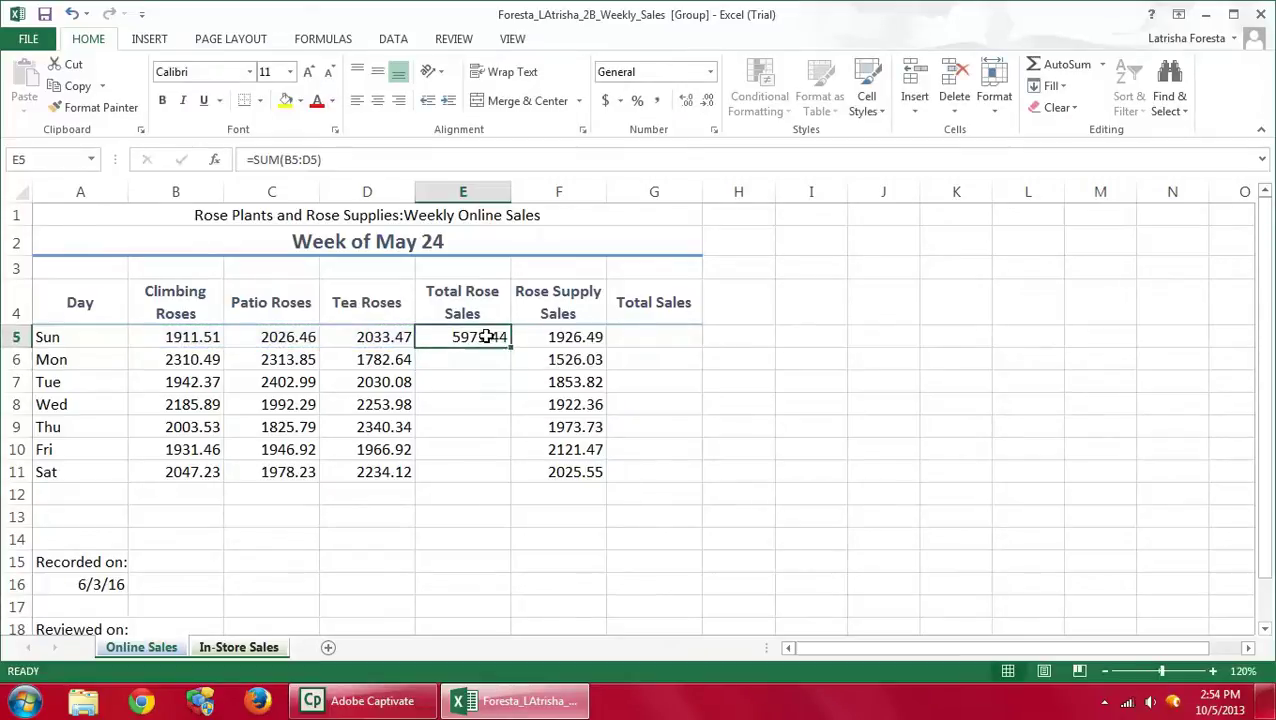
left_click_drag(512, 347, 505, 486)
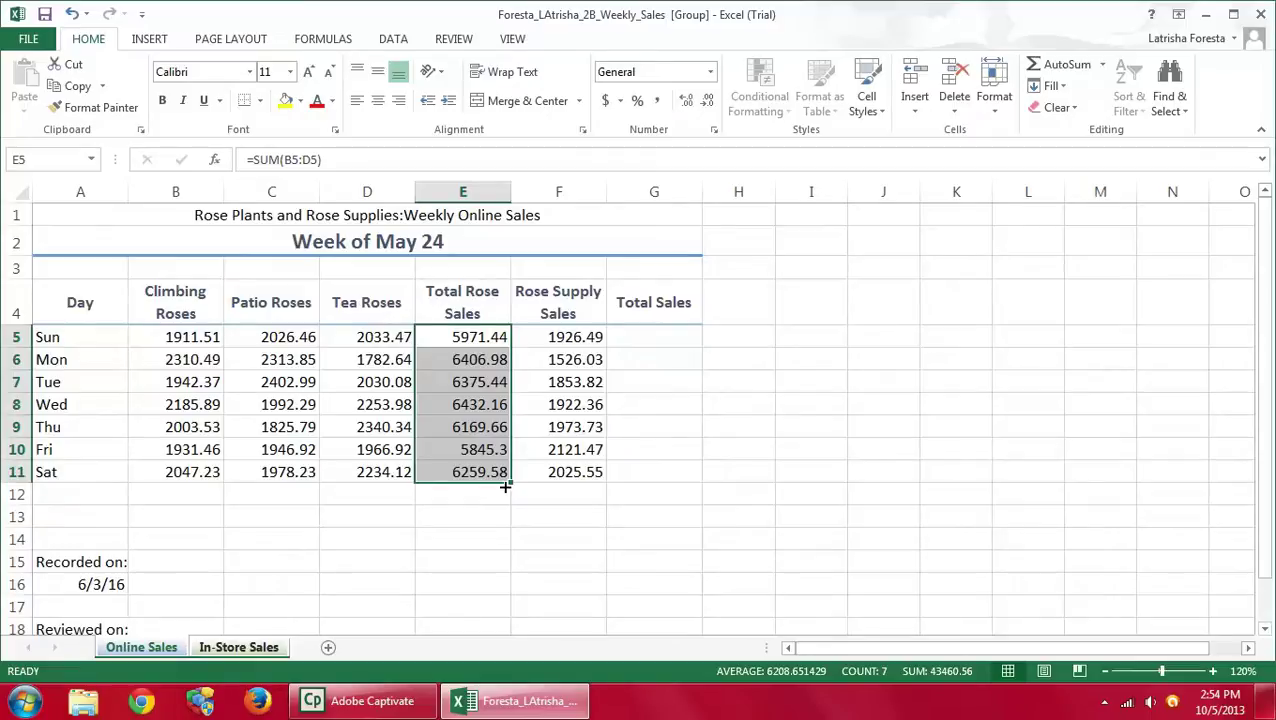
Enter the Total Sales formula =E5+F5 in cell G5 of the grouped sheets and fill it down through G11
left_click(661, 345)
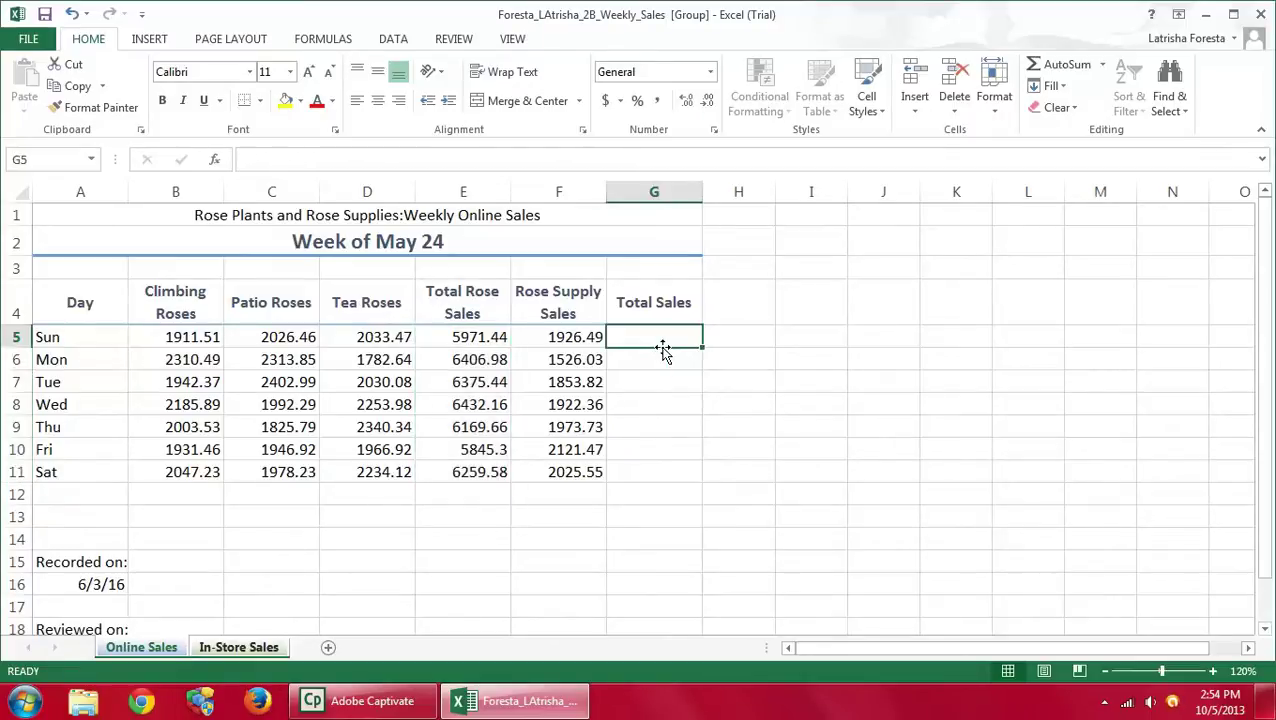
type("=")
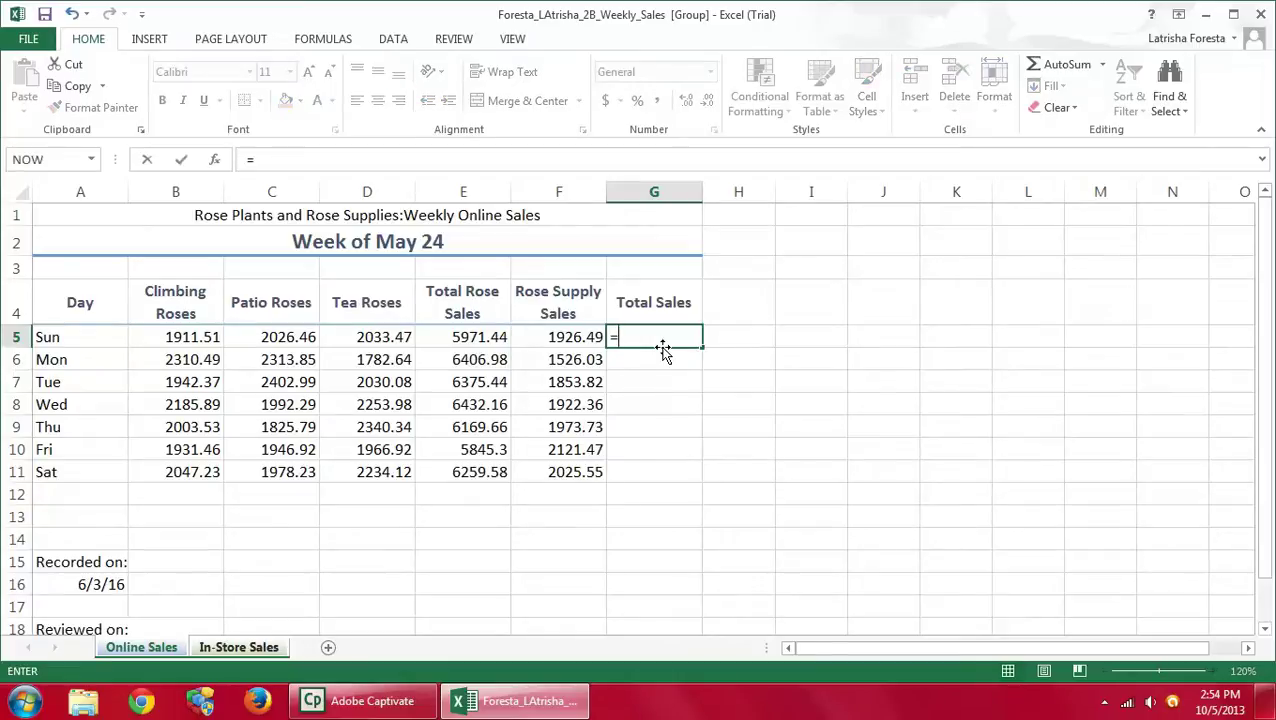
left_click(470, 337)
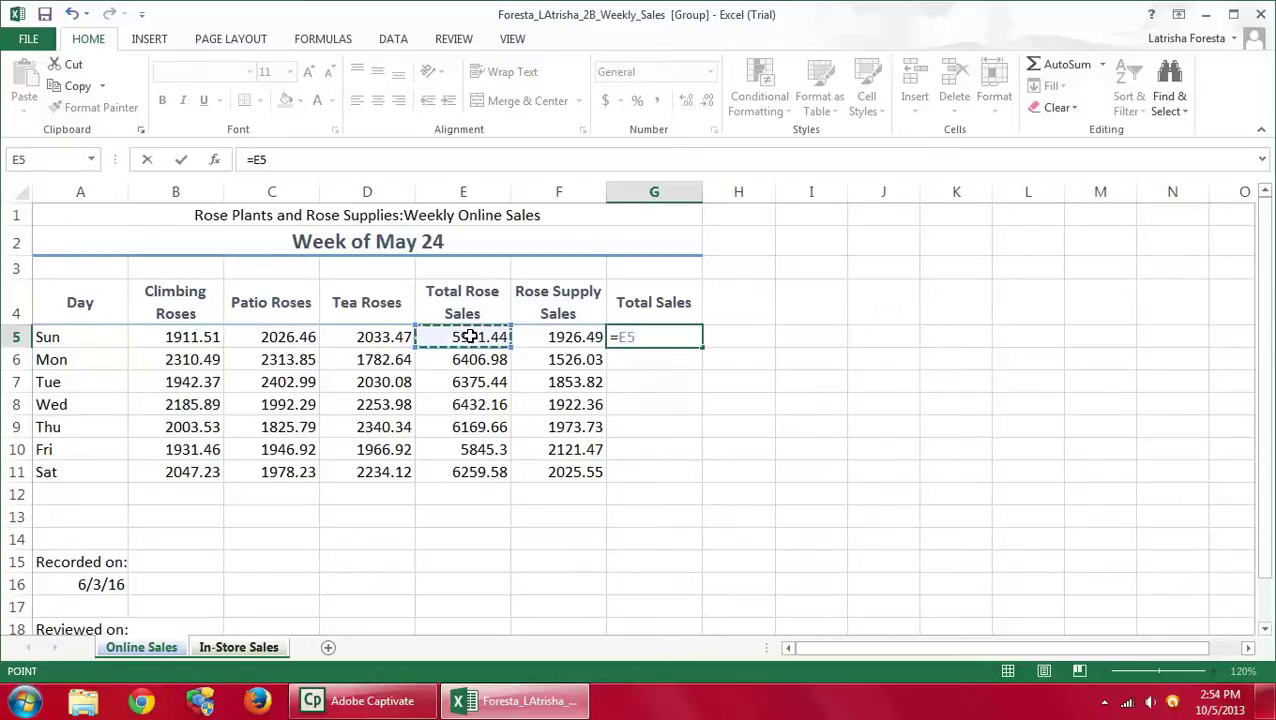
type("+")
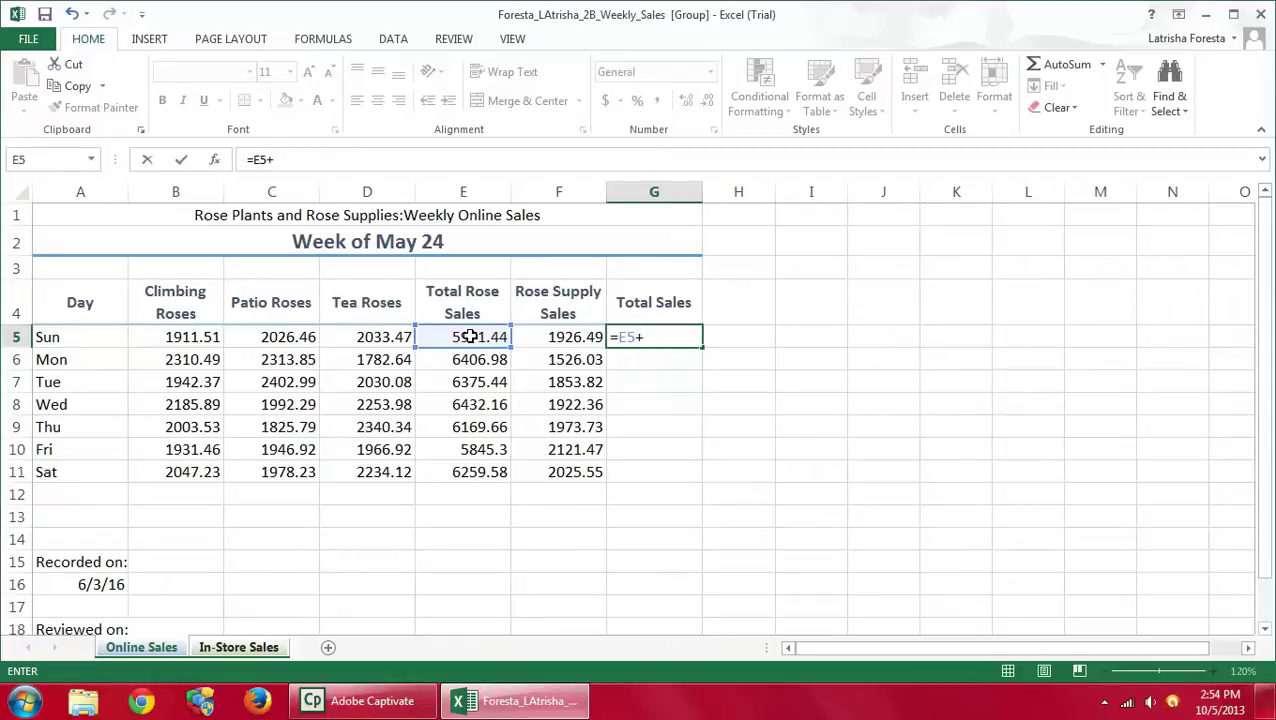
left_click(568, 337)
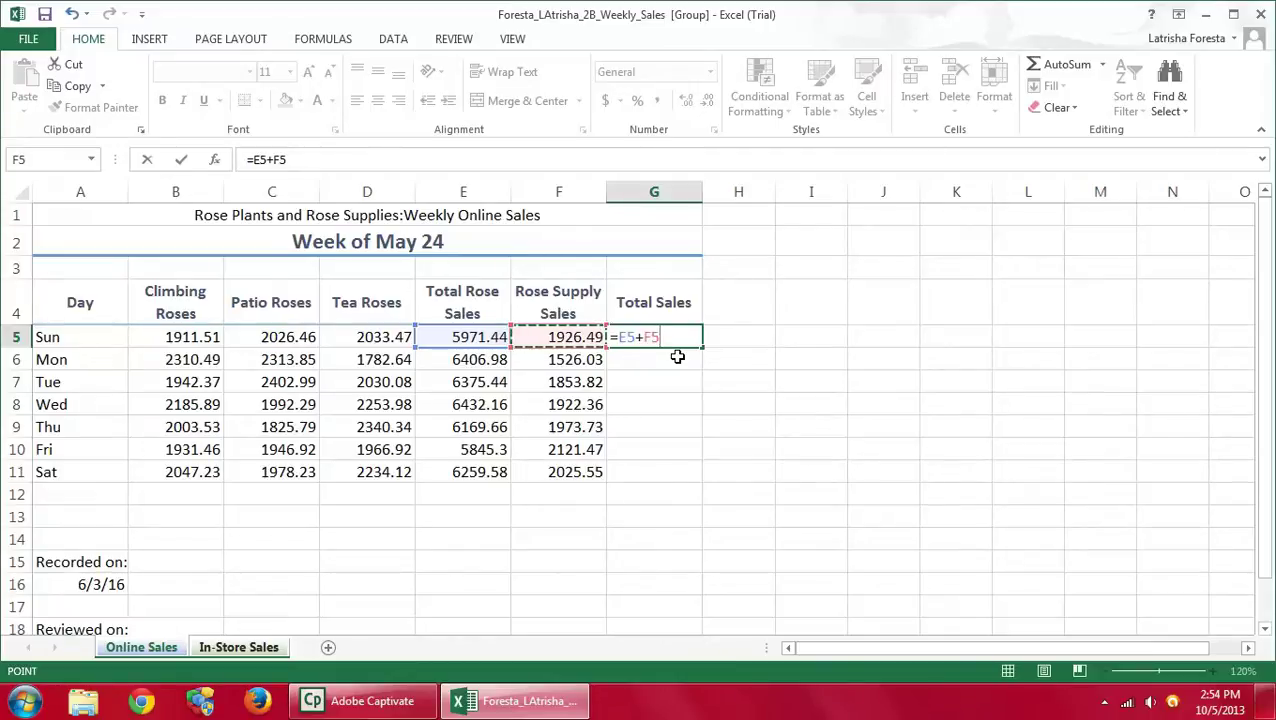
key("Return")
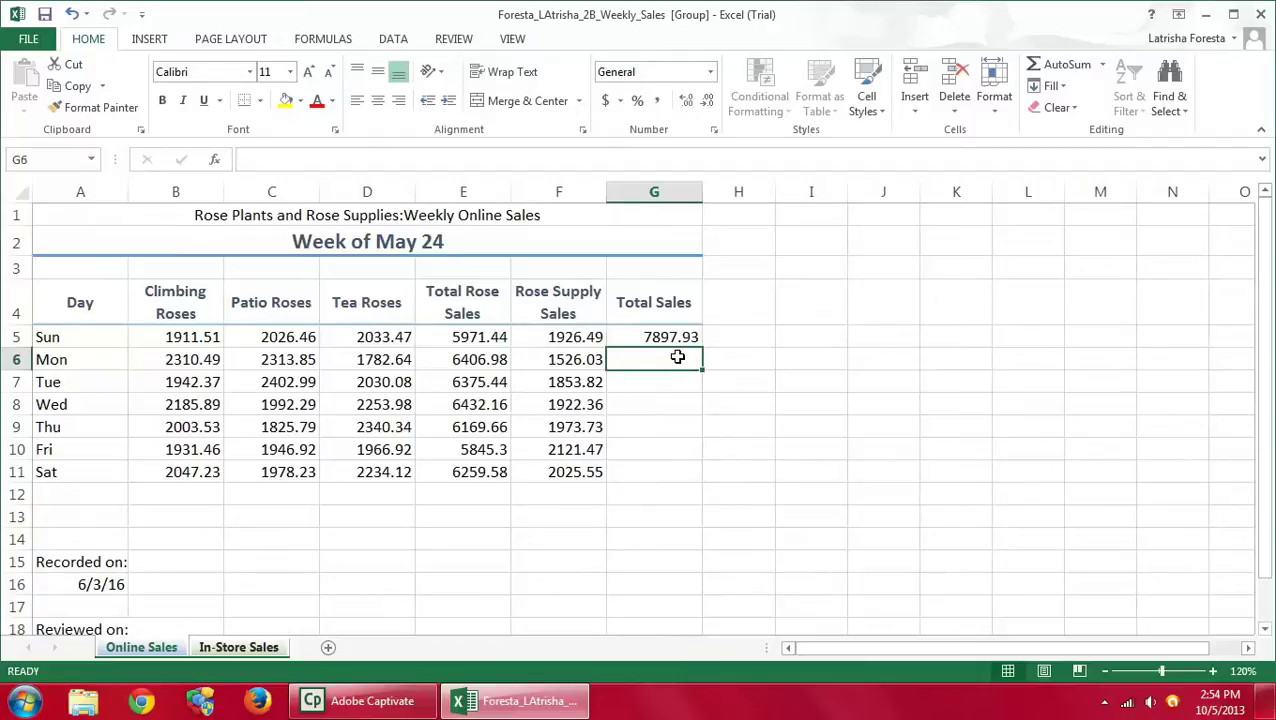
left_click(690, 338)
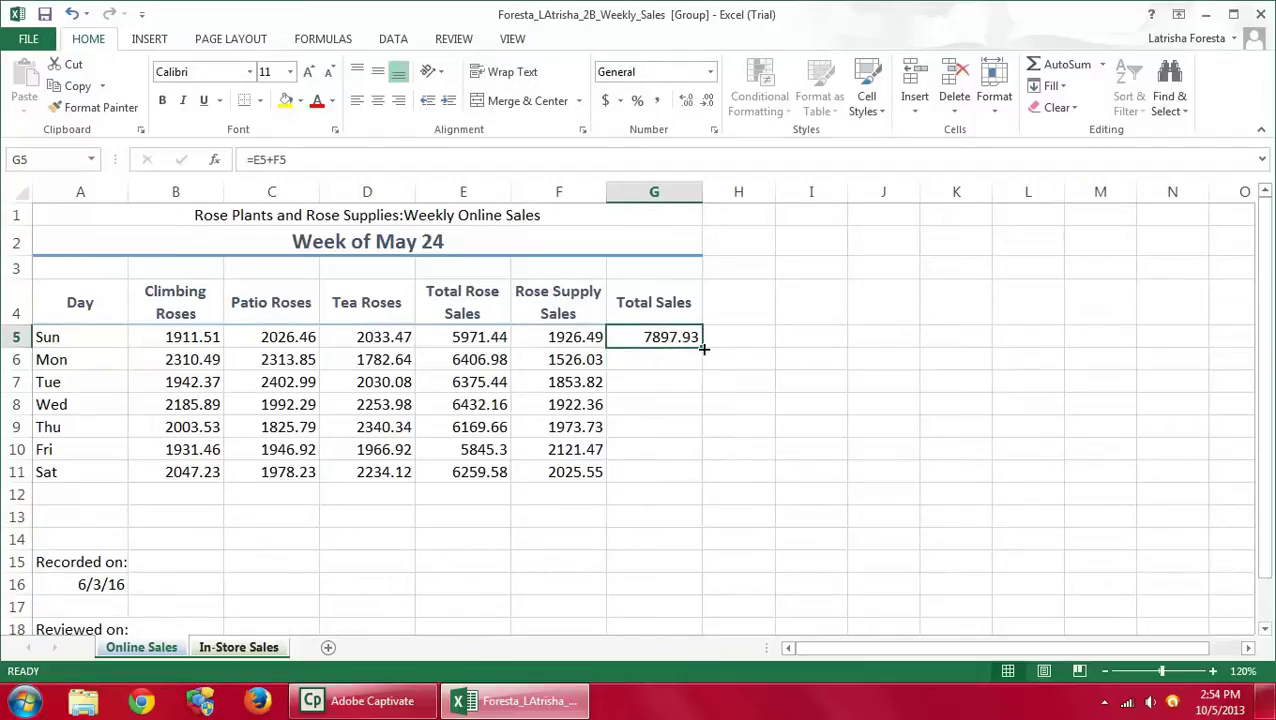
left_click_drag(703, 348, 698, 482)
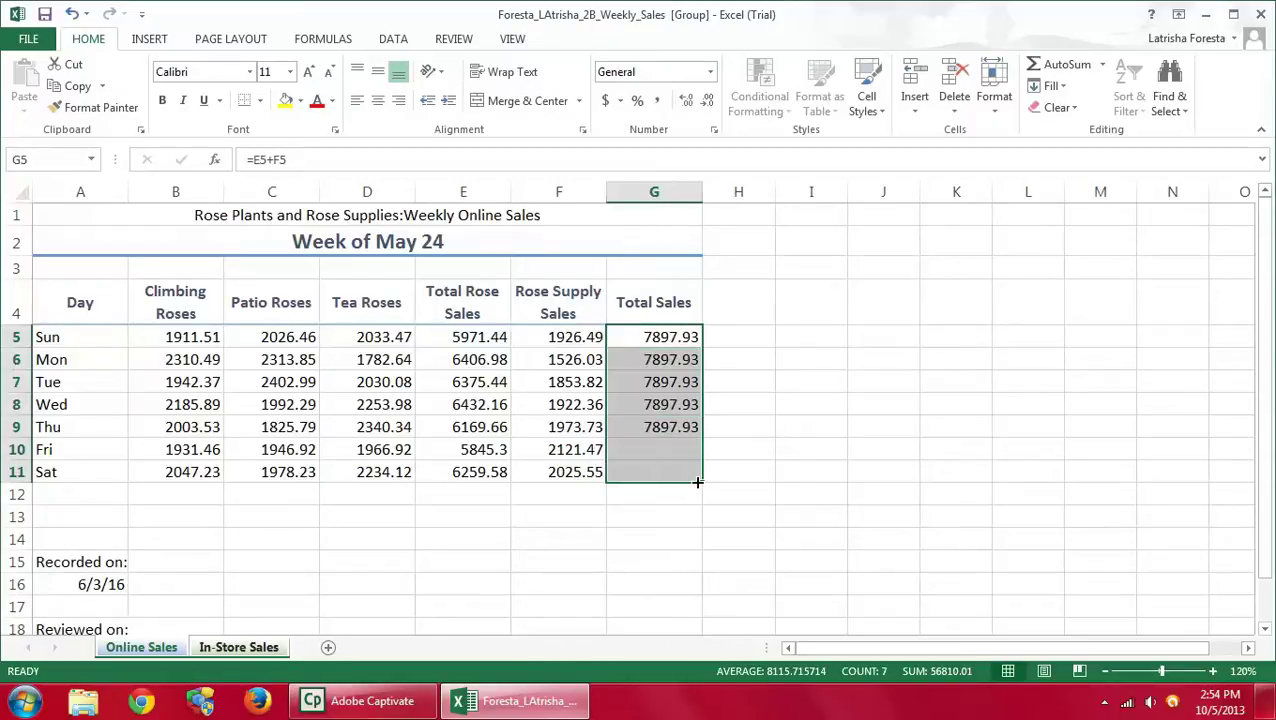
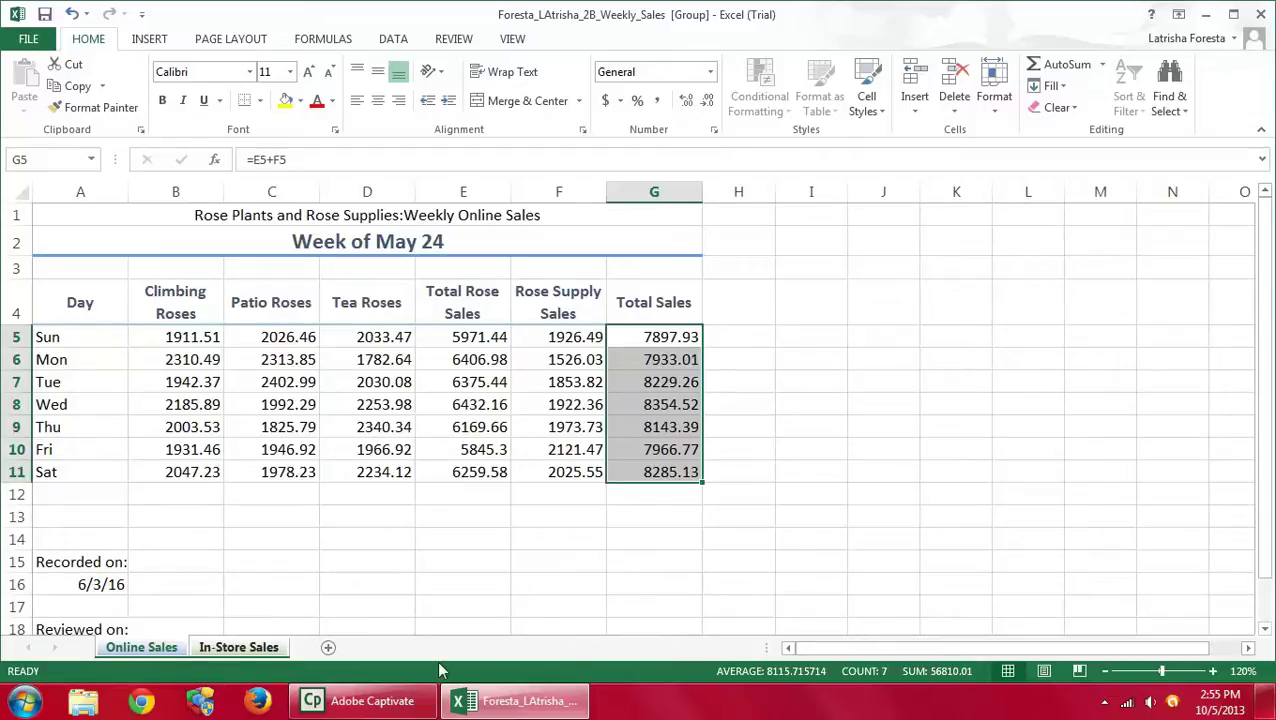
Enter the row label Total in cell A12 of the grouped sheets
left_click(46, 499)
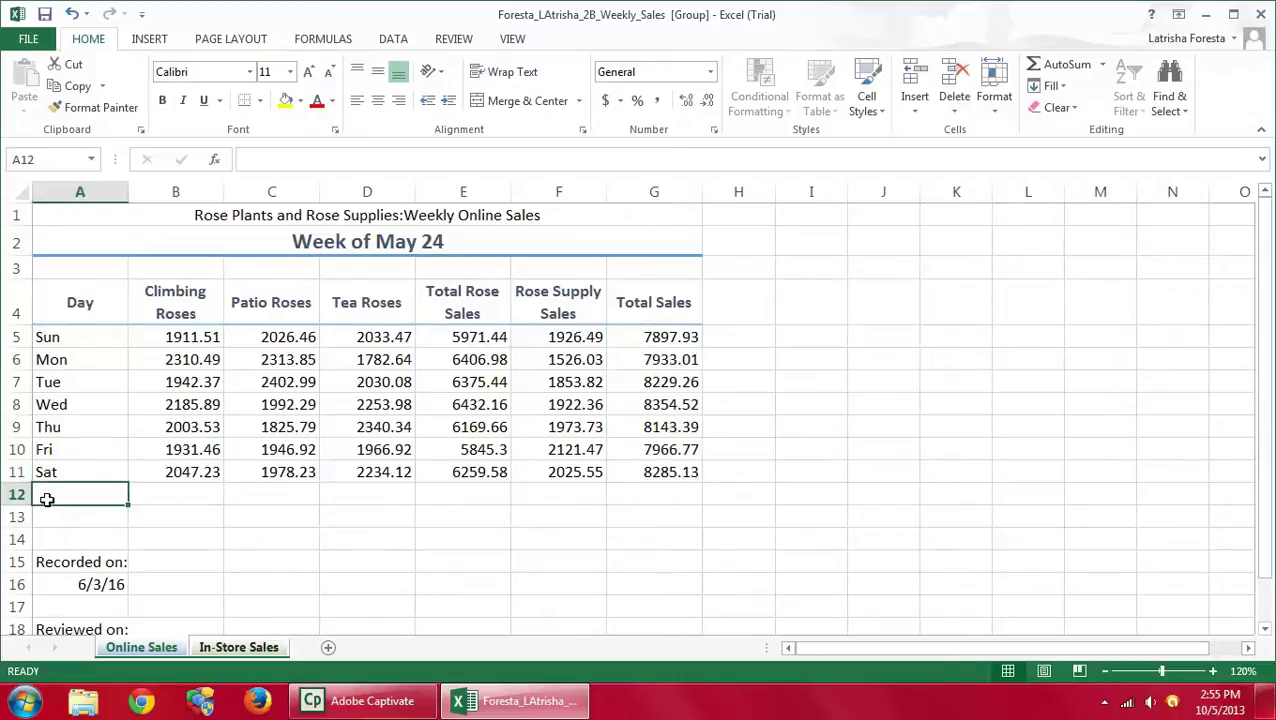
type("To")
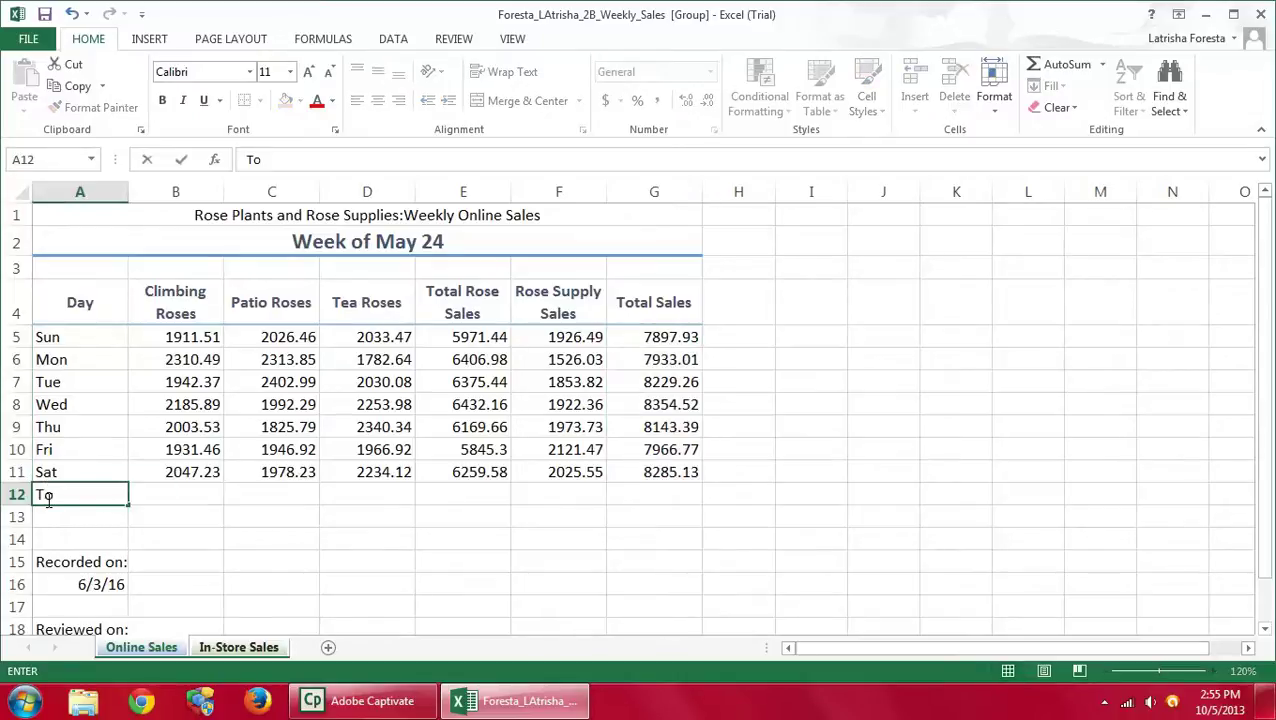
type("tal")
left_click(167, 493)
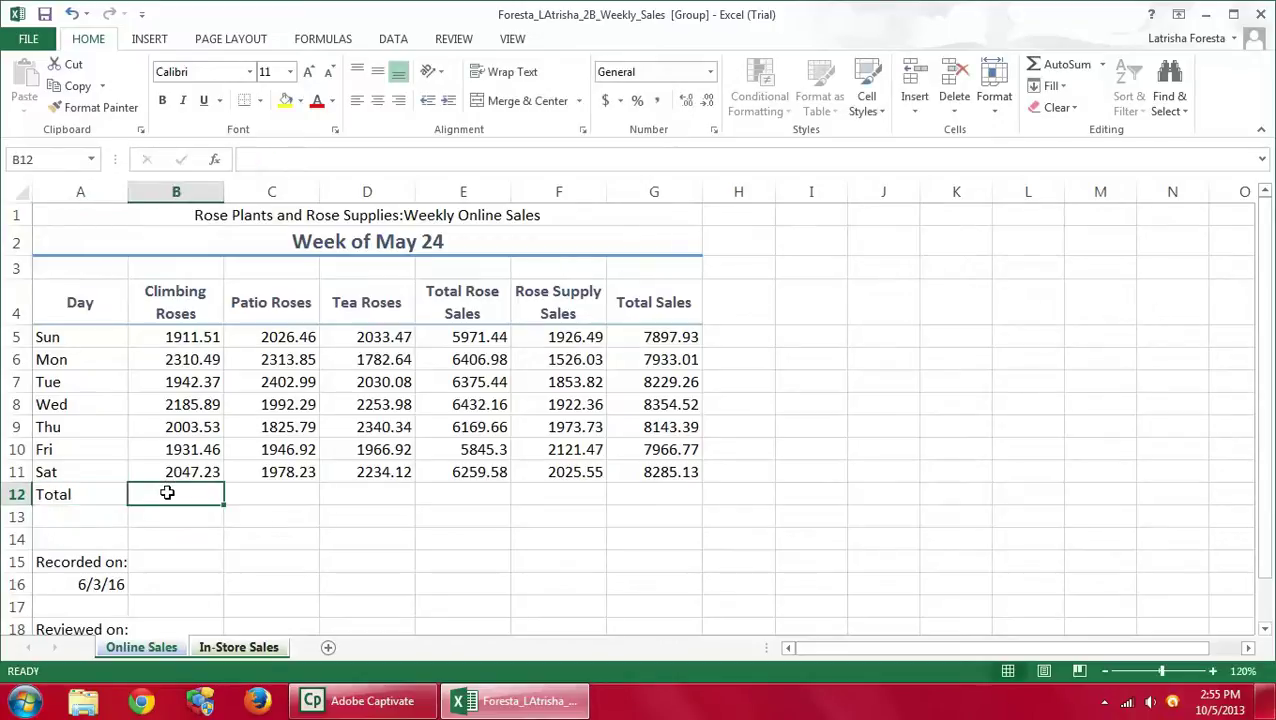
Sum columns B through G into row 12 by applying AutoSum to B5:G12, and save the workbook
left_click(173, 338)
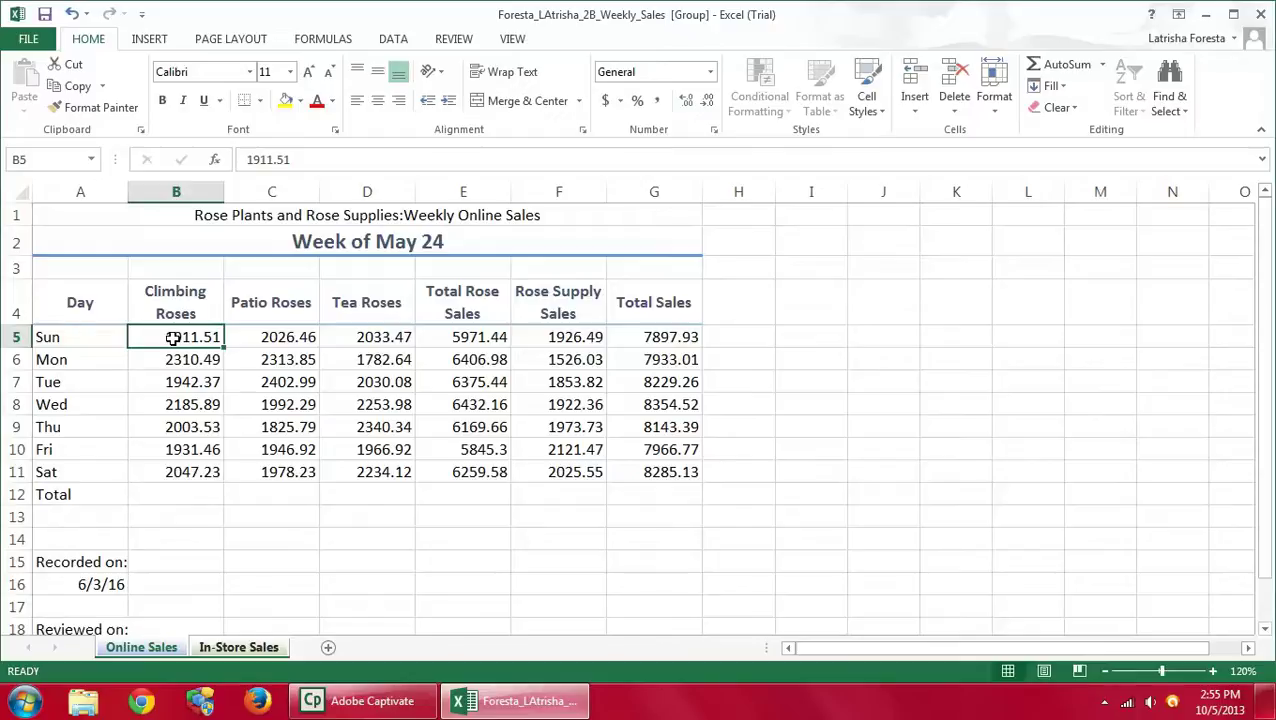
left_click_drag(173, 338, 672, 490)
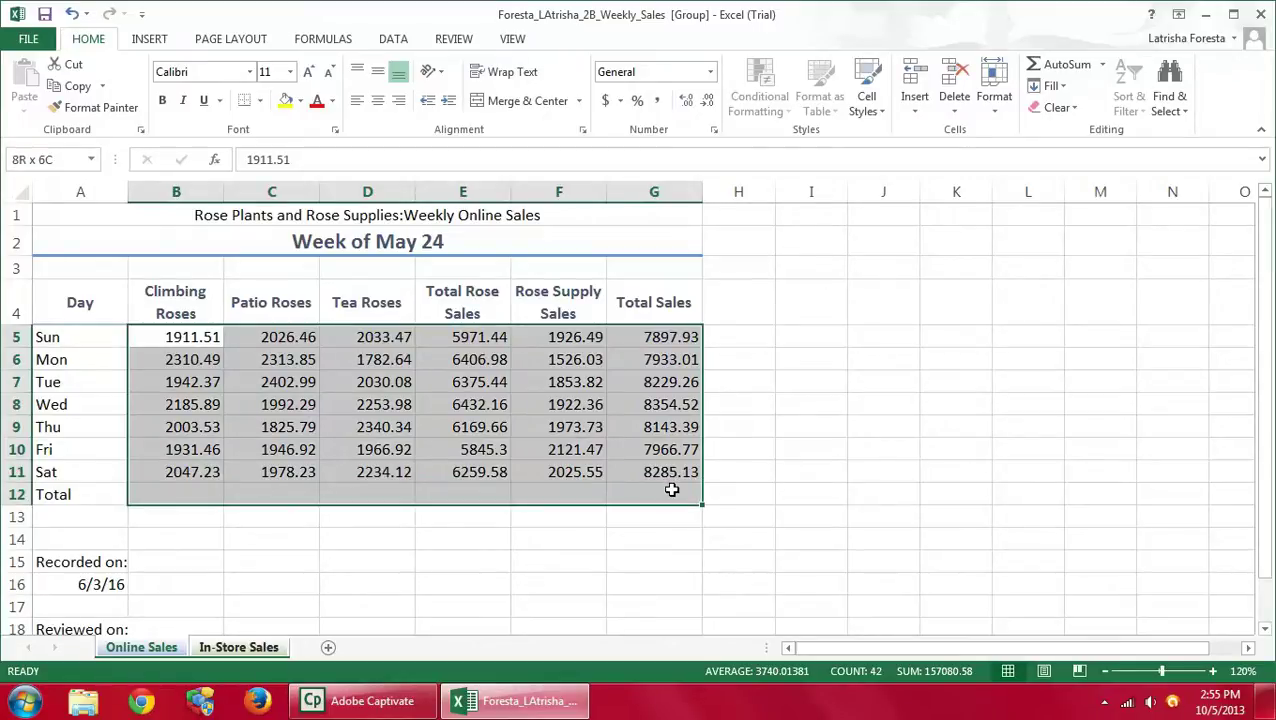
left_click_drag(672, 490, 672, 490)
key("alt+equal")
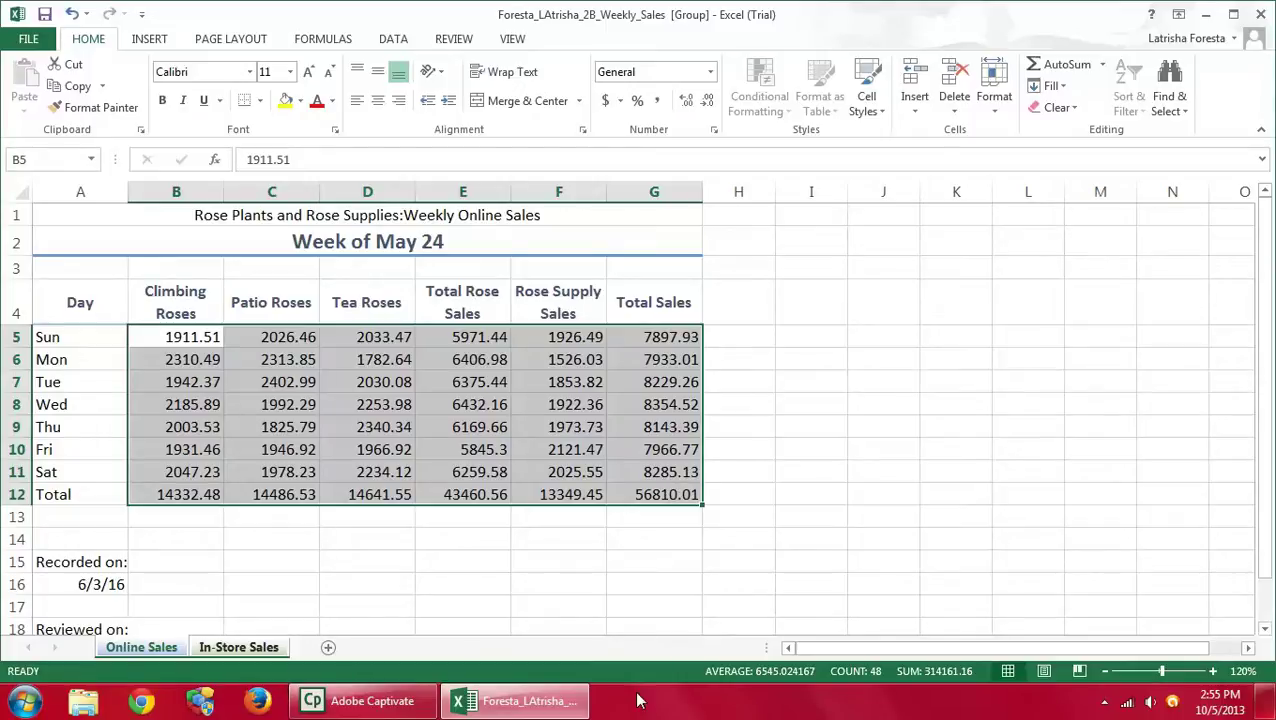
left_click(41, 19)
Apply the Heading 4 cell style to the day and Total labels in A5:A12
left_click_drag(60, 342, 51, 490)
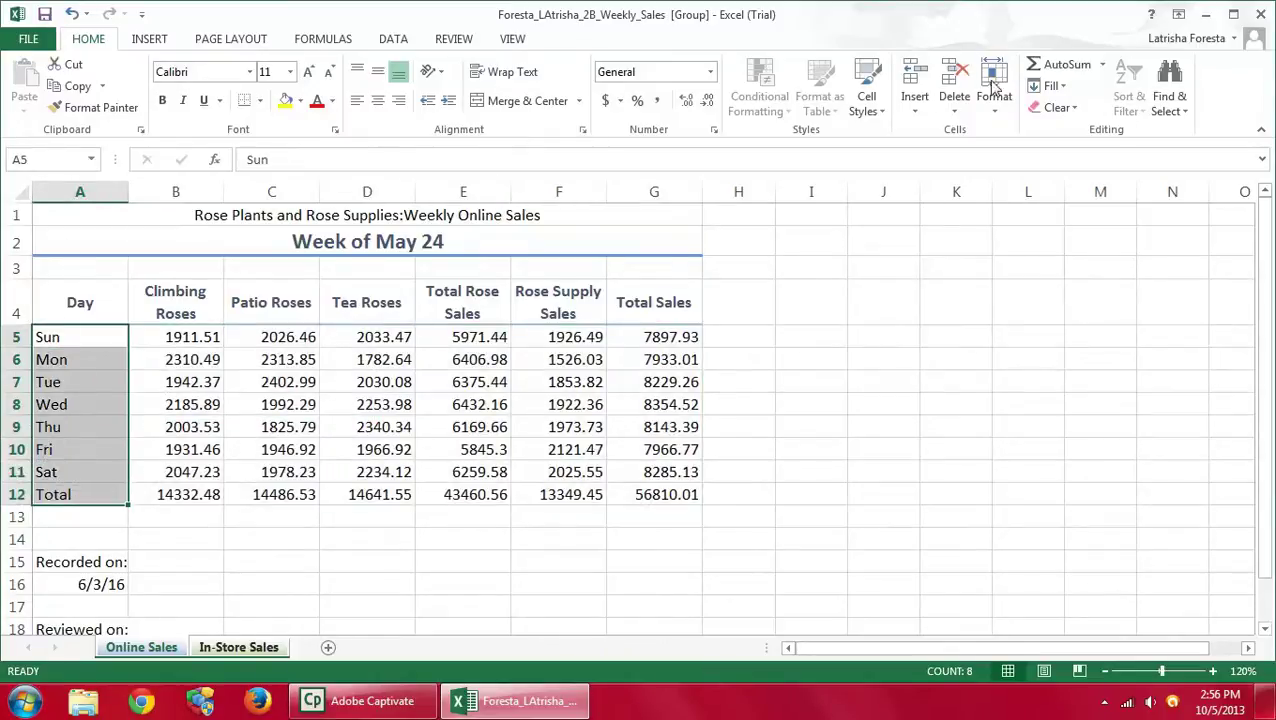
left_click(866, 100)
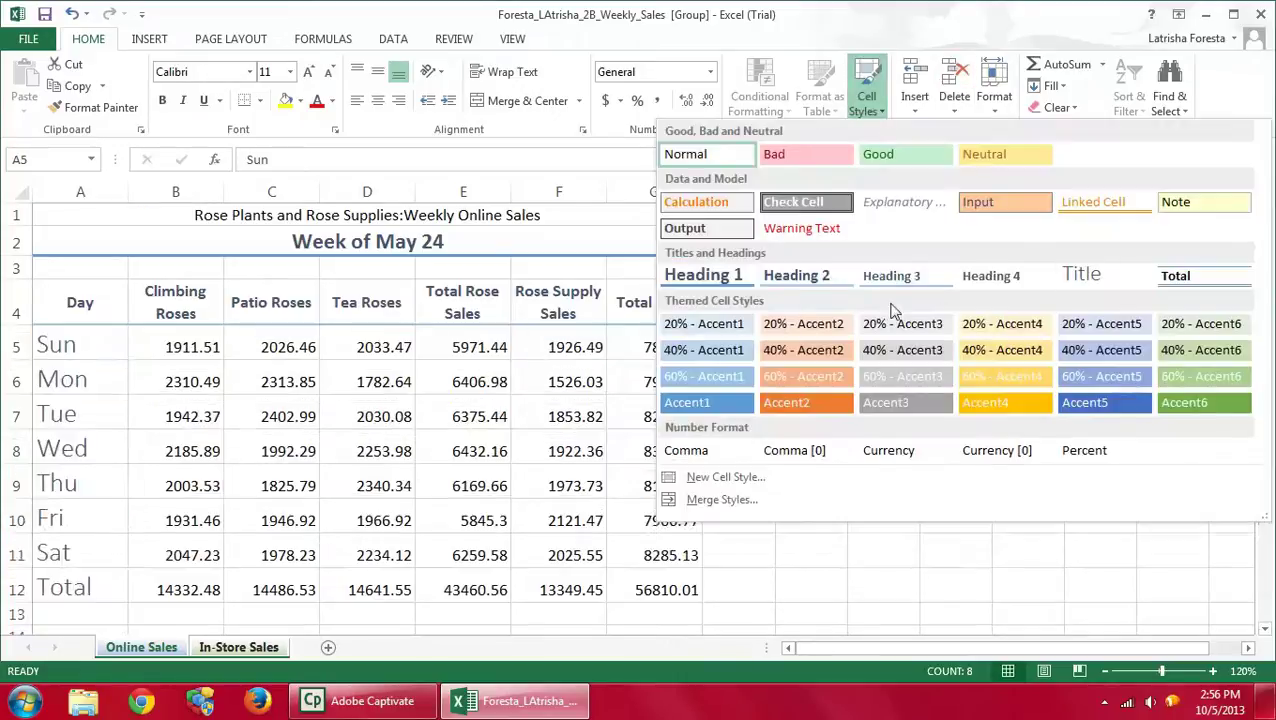
left_click(1010, 286)
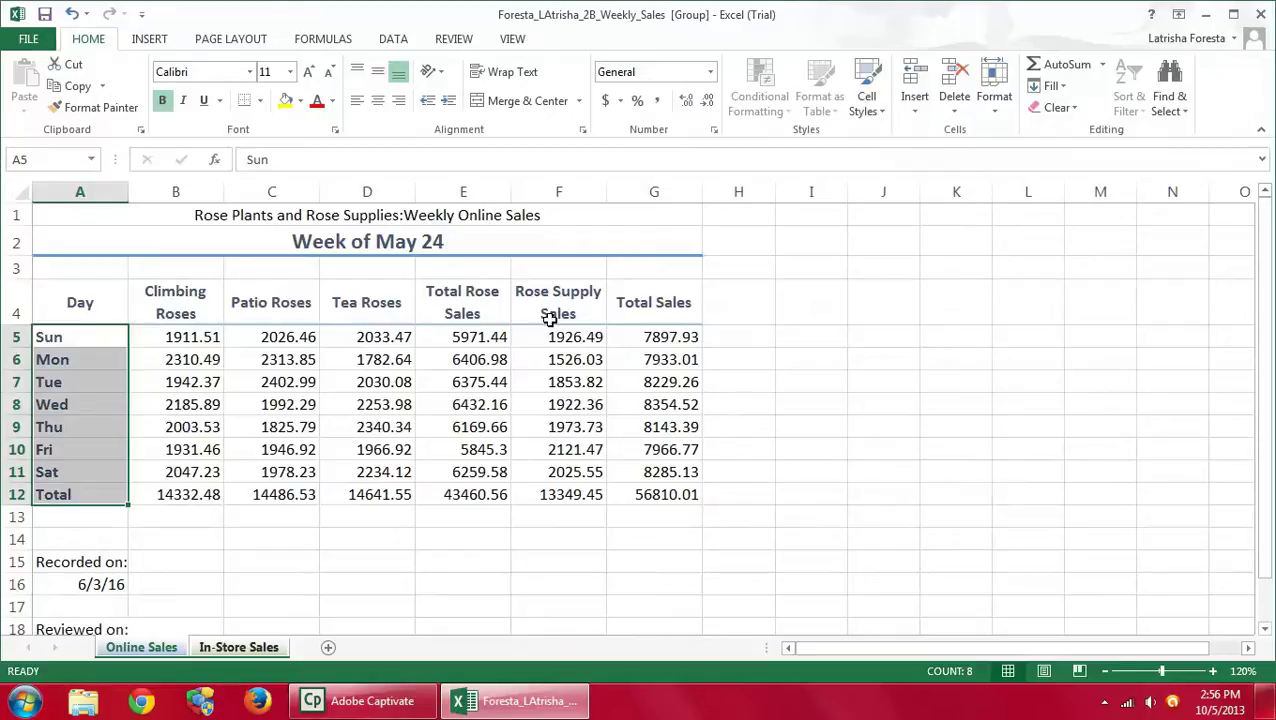
Apply the Accounting number format to B5:G5 and B12:G12 on the grouped sheets
left_click_drag(171, 340, 650, 350)
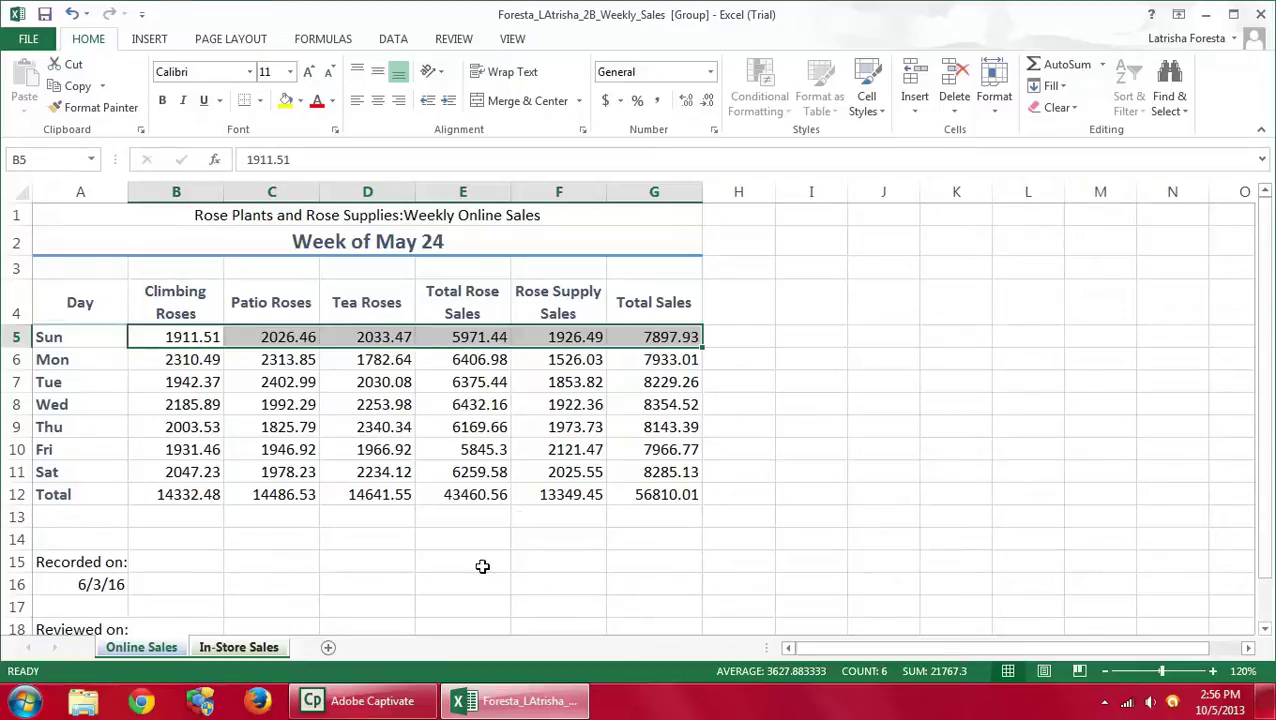
left_click_drag(157, 498, 663, 496)
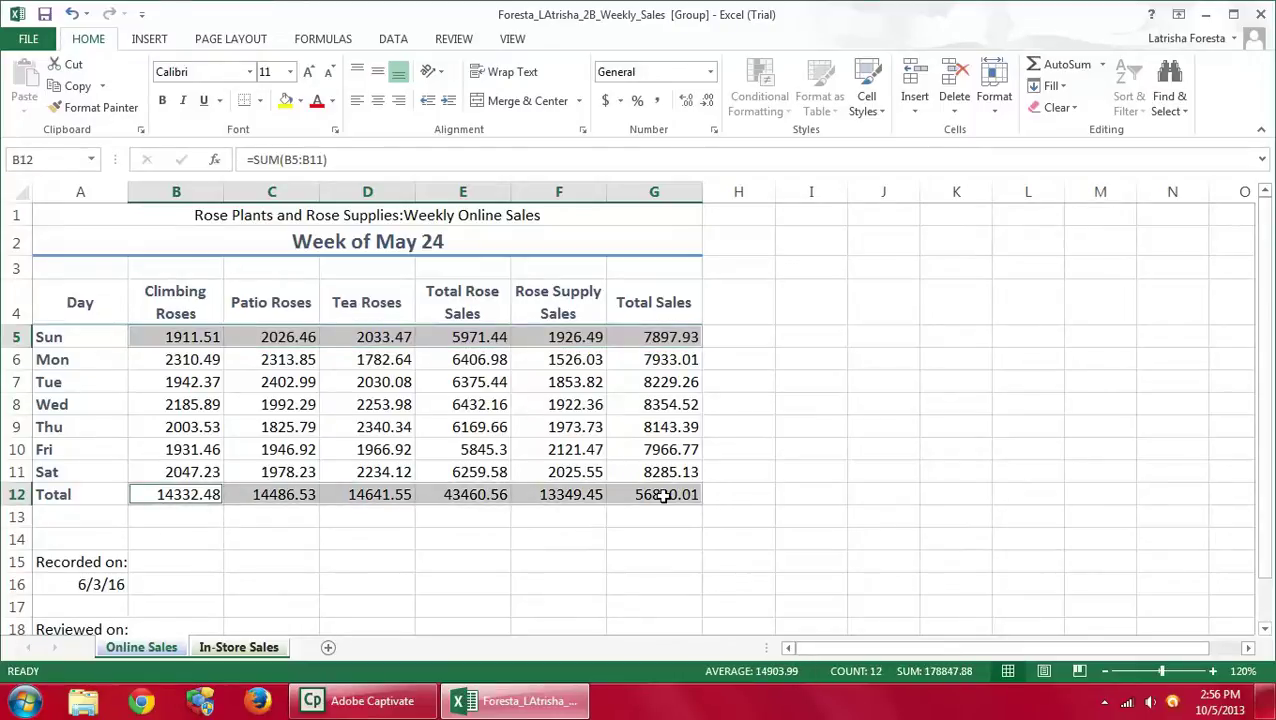
left_click(608, 102)
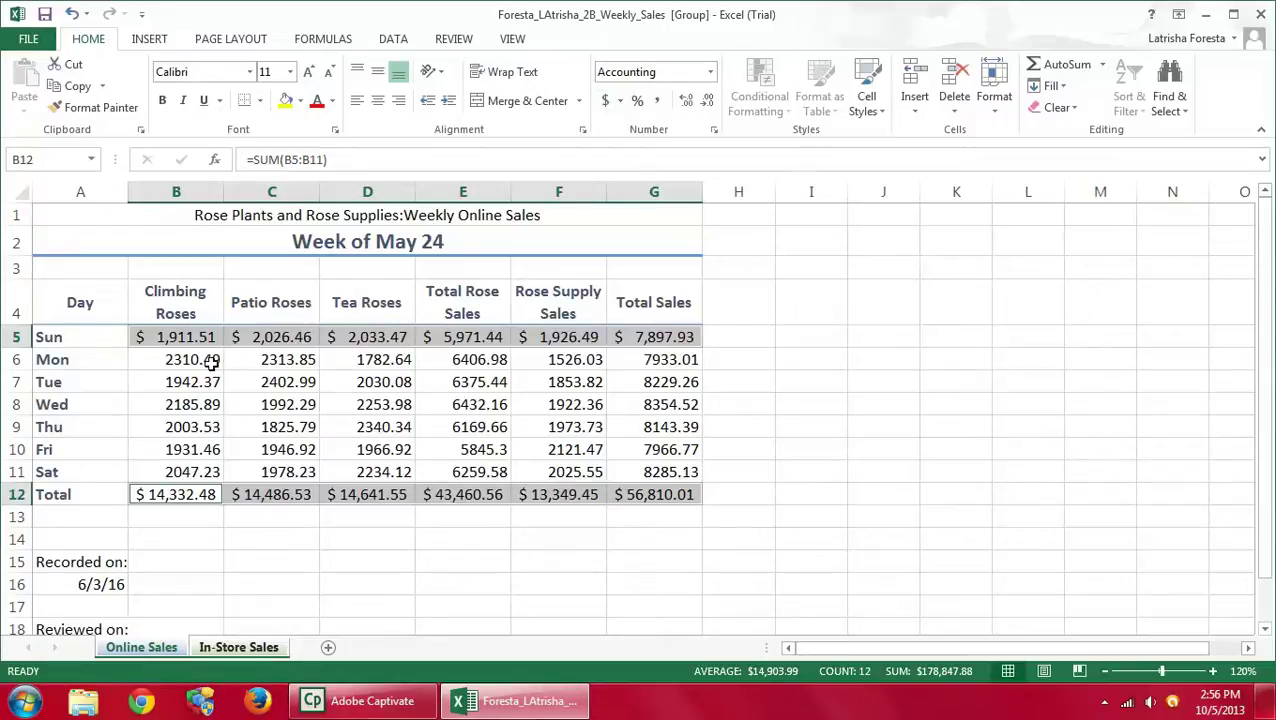
Apply the Comma Style number format to the Monday through Saturday figures in B6:G11
left_click(157, 360)
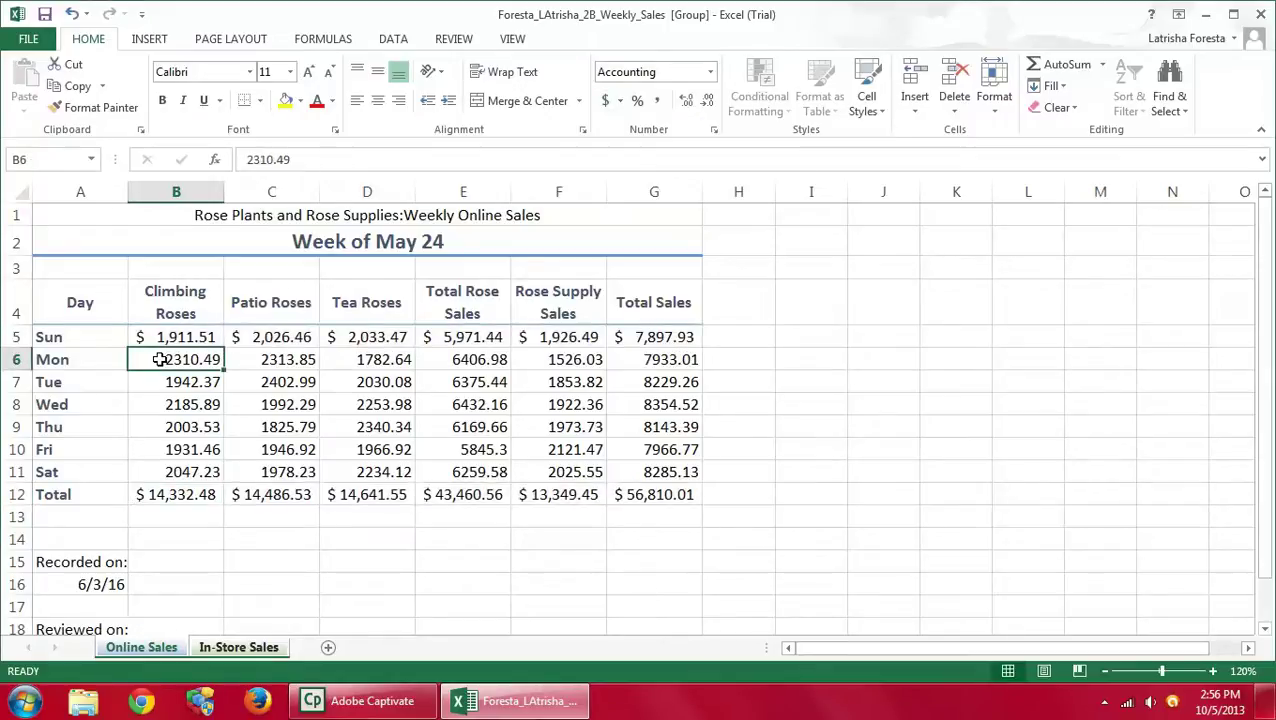
left_click_drag(160, 360, 662, 468)
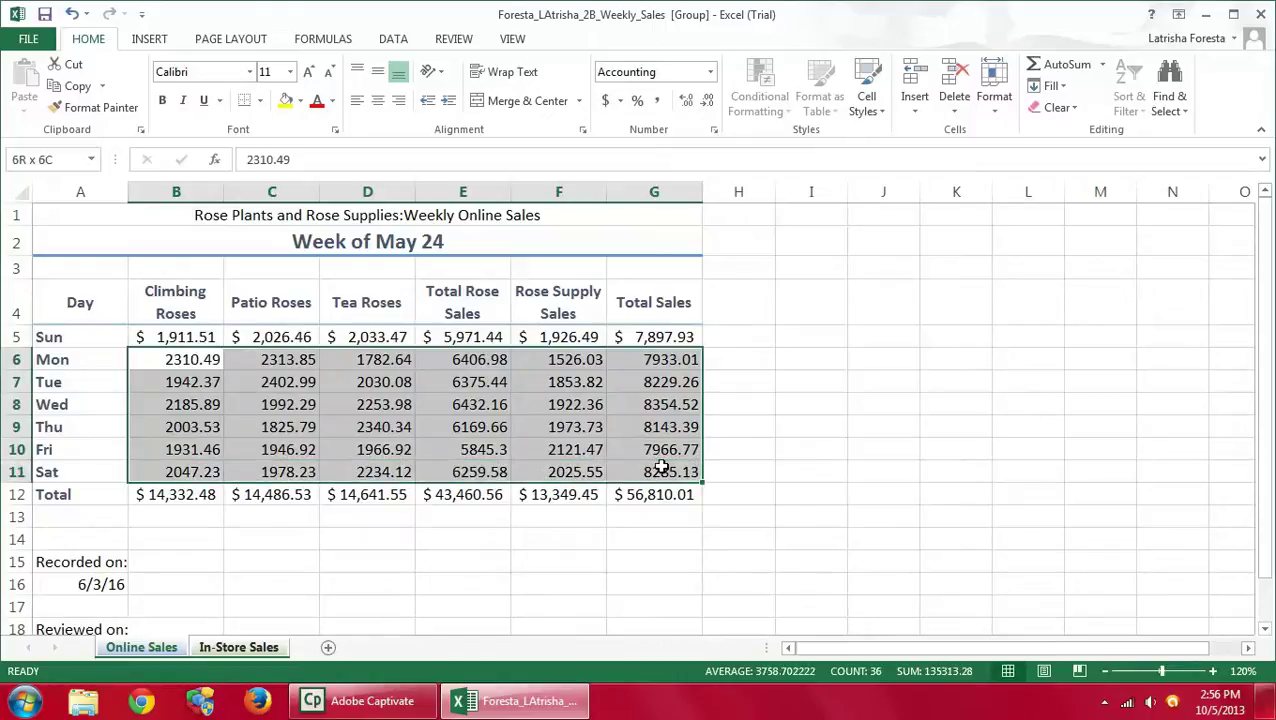
left_click(658, 102)
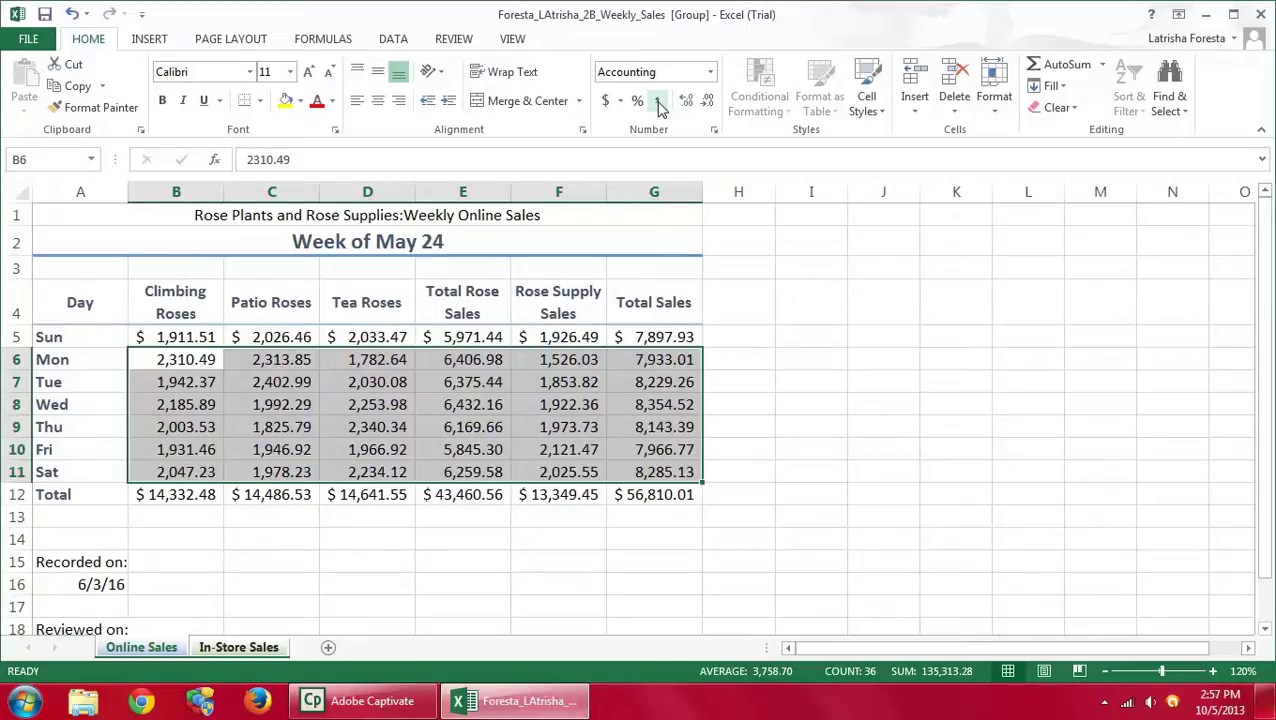
Apply the Total cell style to the column totals in B12:G12 and return to cell A1
left_click(211, 497)
left_click_drag(211, 497, 634, 497)
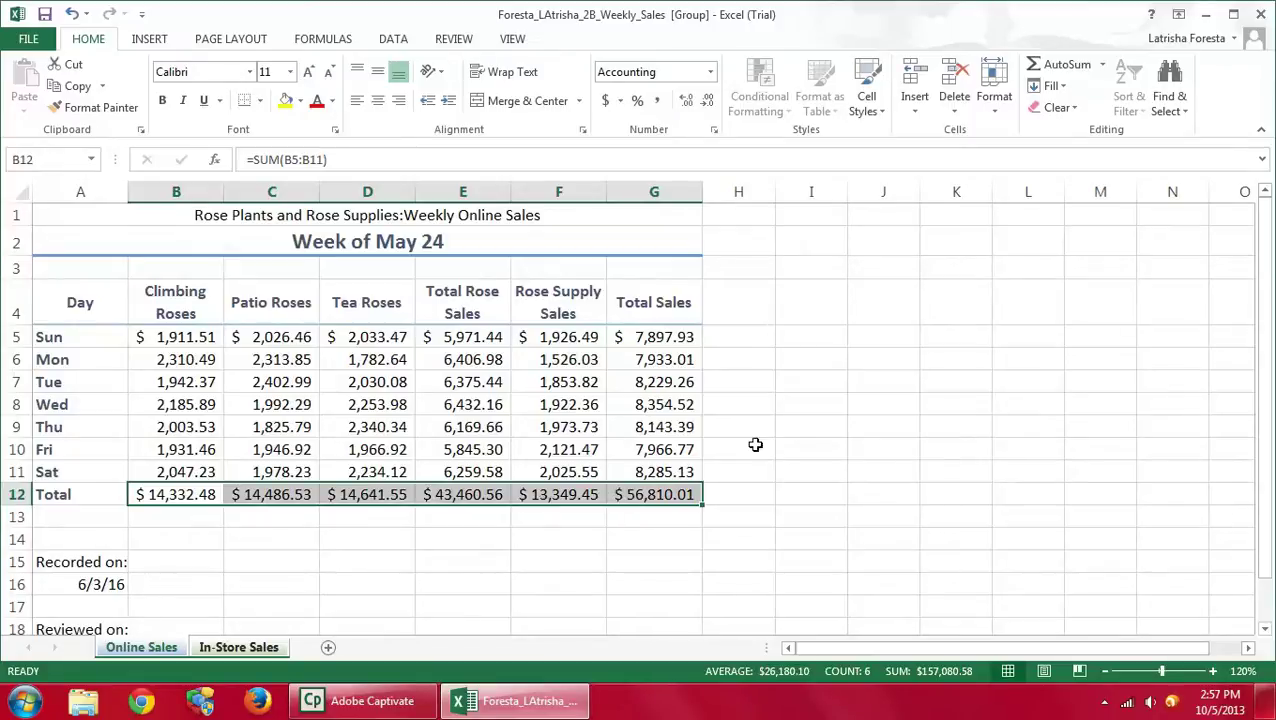
left_click(880, 112)
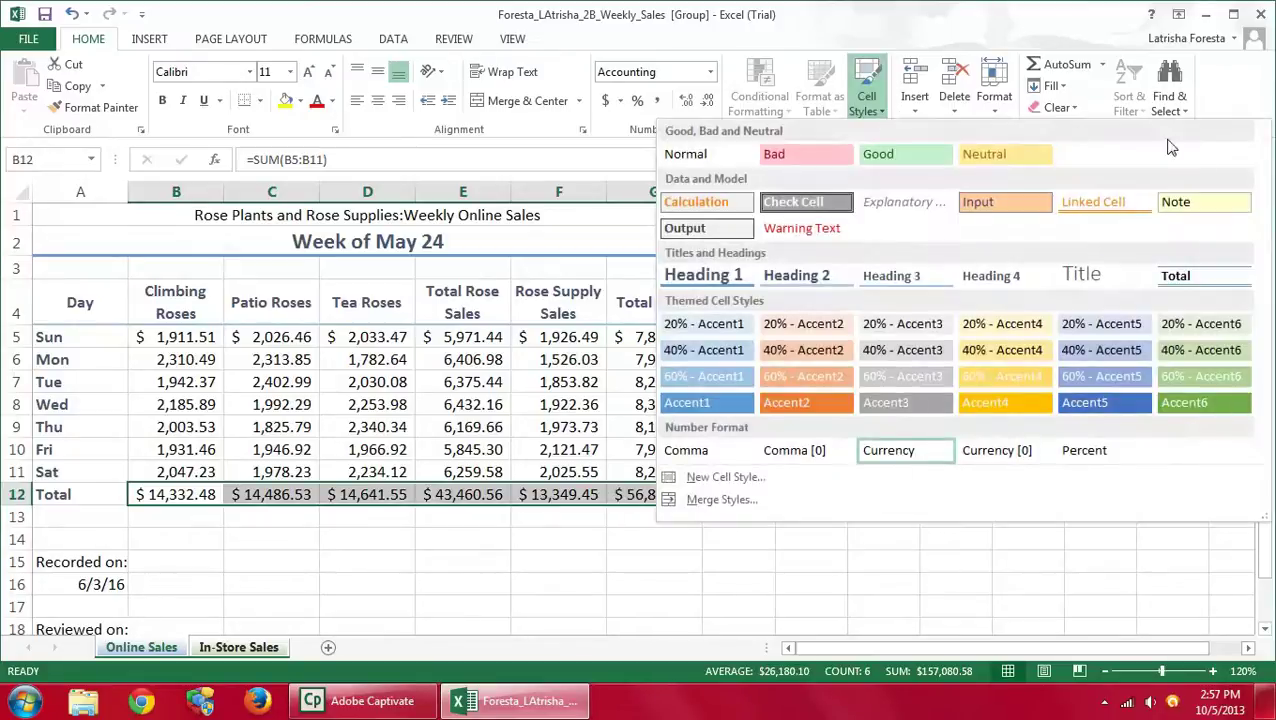
left_click(1184, 275)
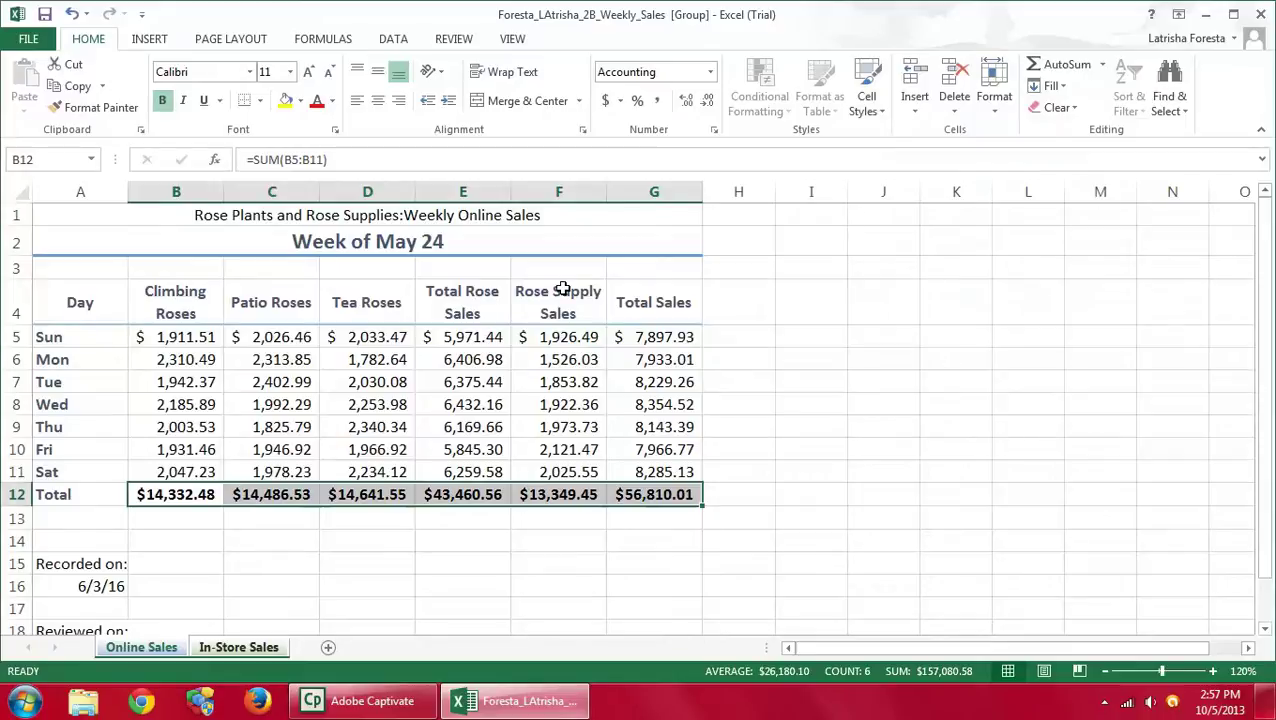
key("ctrl+Home")
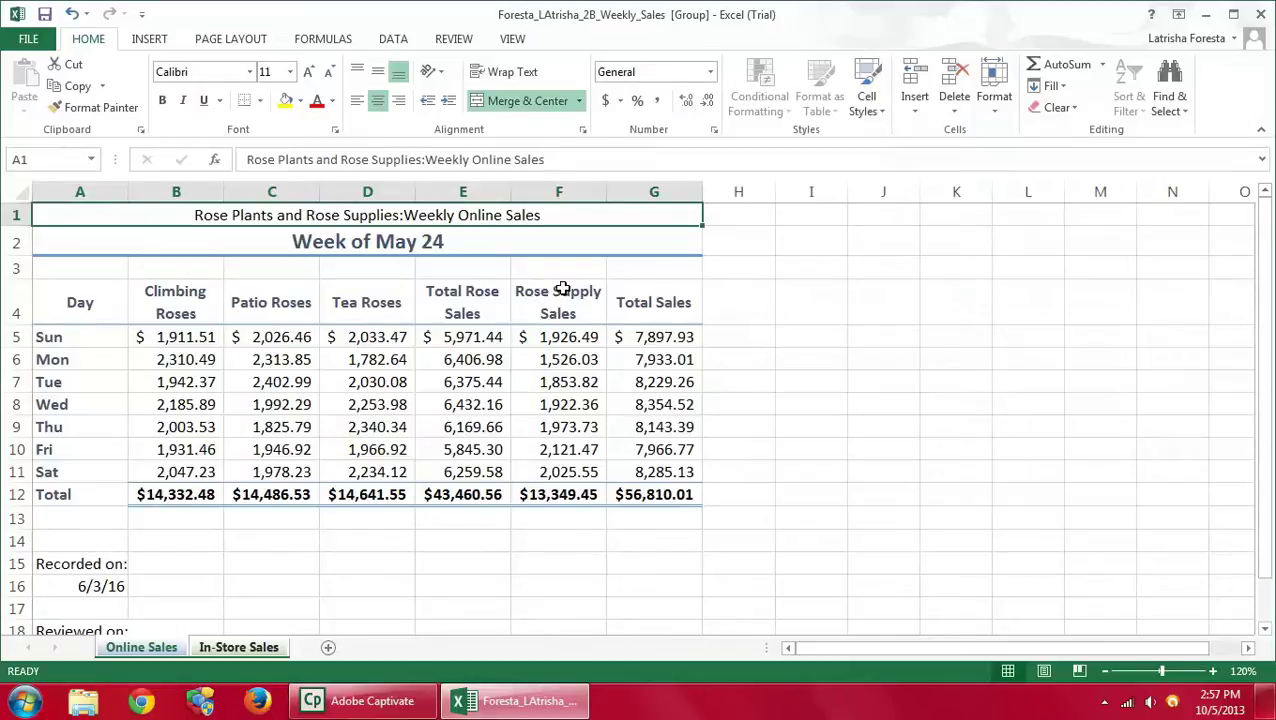
Ungroup the worksheets and display the In-Store Sales sheet
left_click(228, 648)
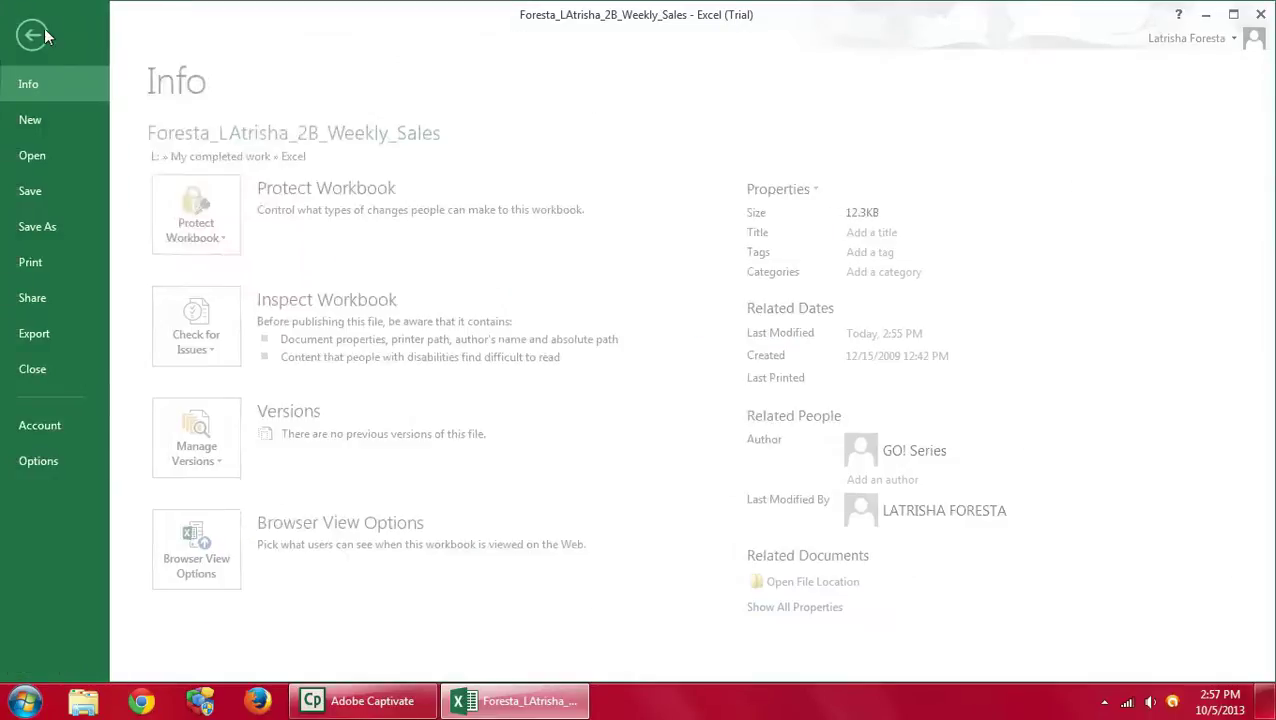
left_click(46, 38)
left_click(42, 35)
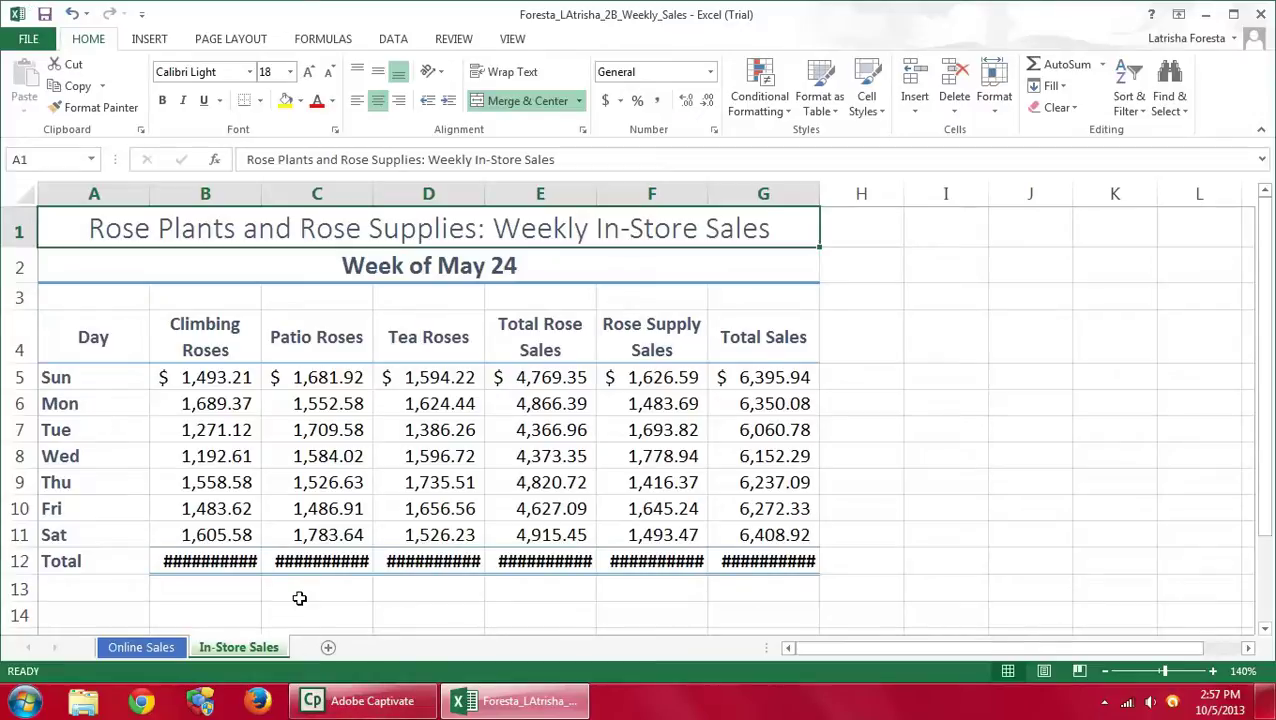
AutoFit columns B through G on the In-Store Sales sheet so the totals in row 12 fit their cells
left_click(228, 561)
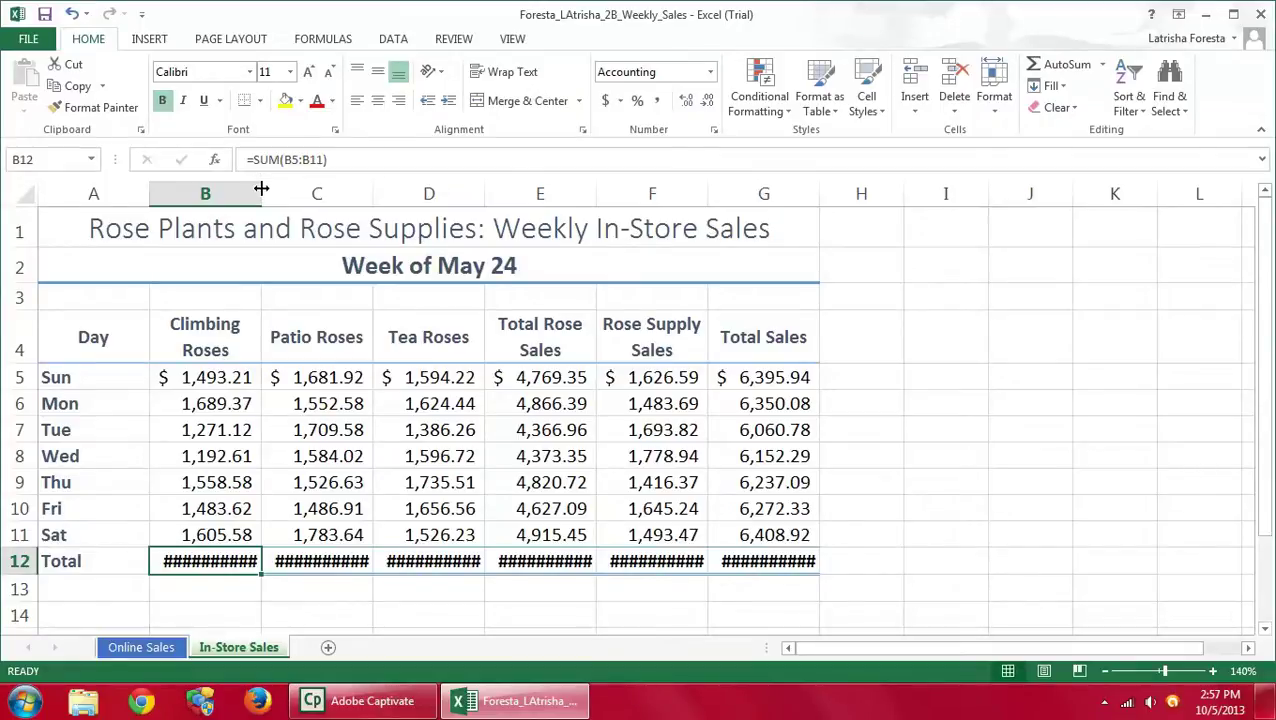
double_click(261, 188)
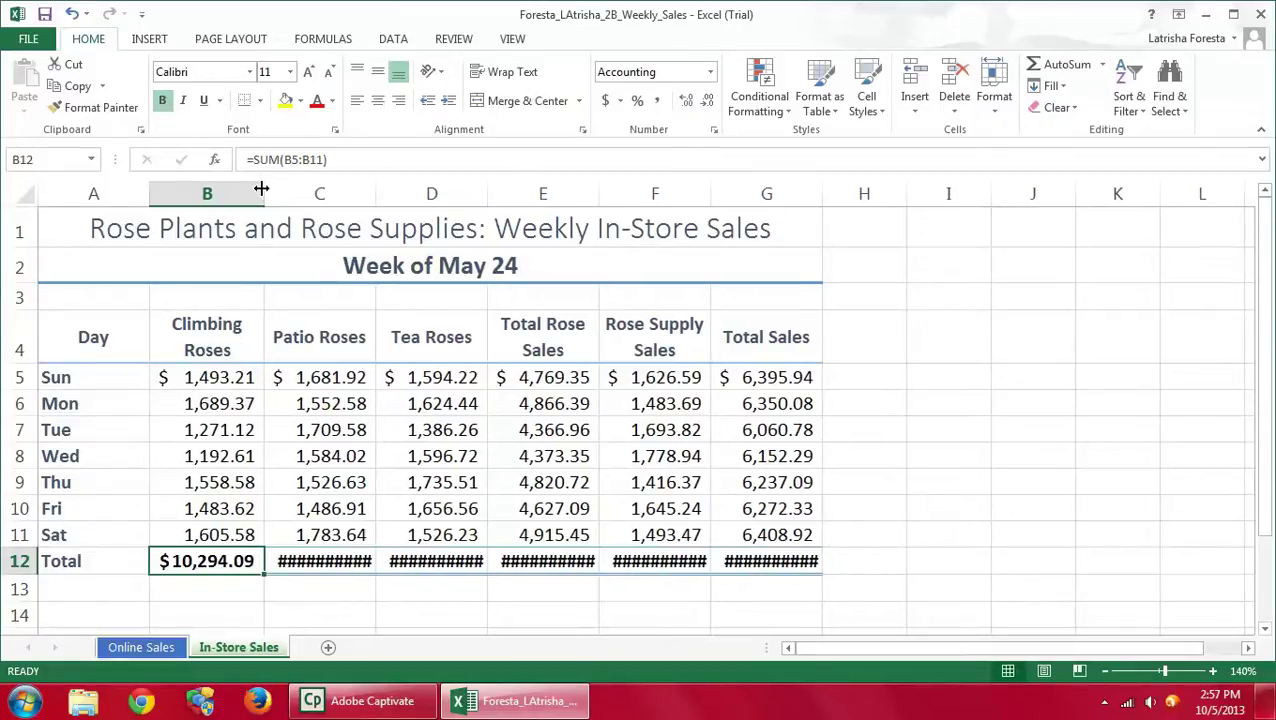
double_click(376, 194)
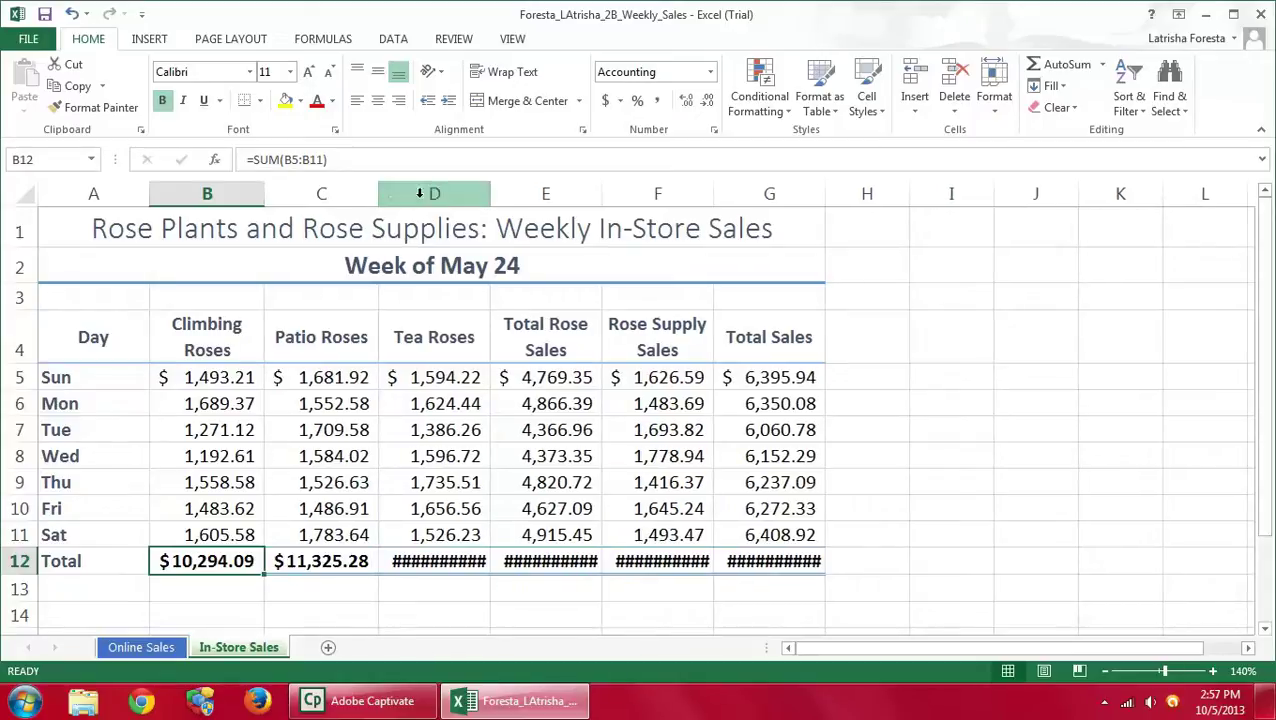
double_click(490, 195)
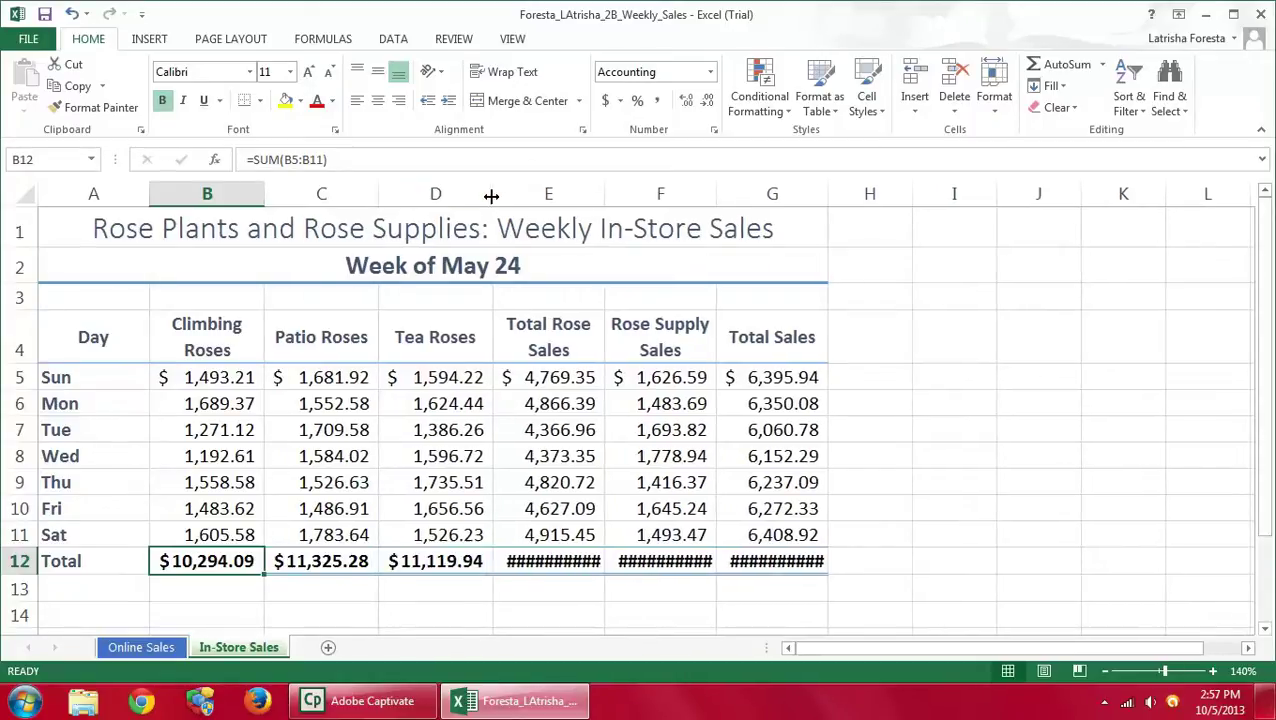
double_click(604, 194)
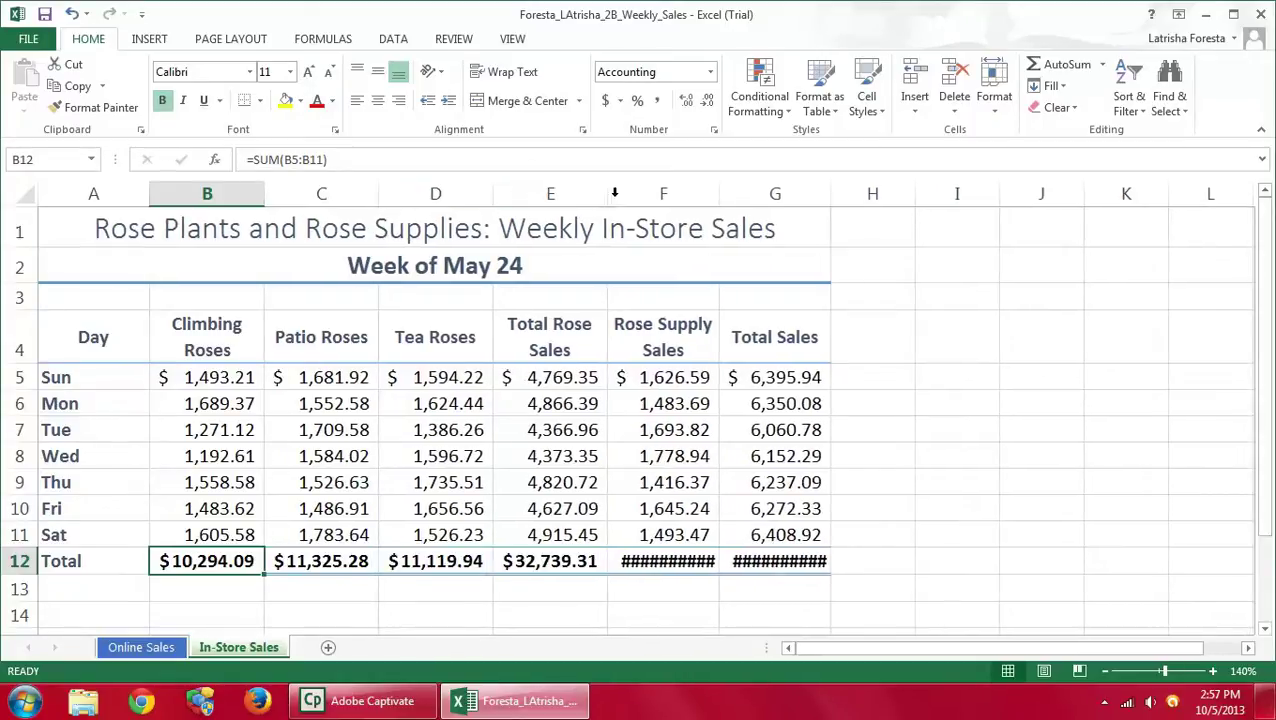
double_click(719, 194)
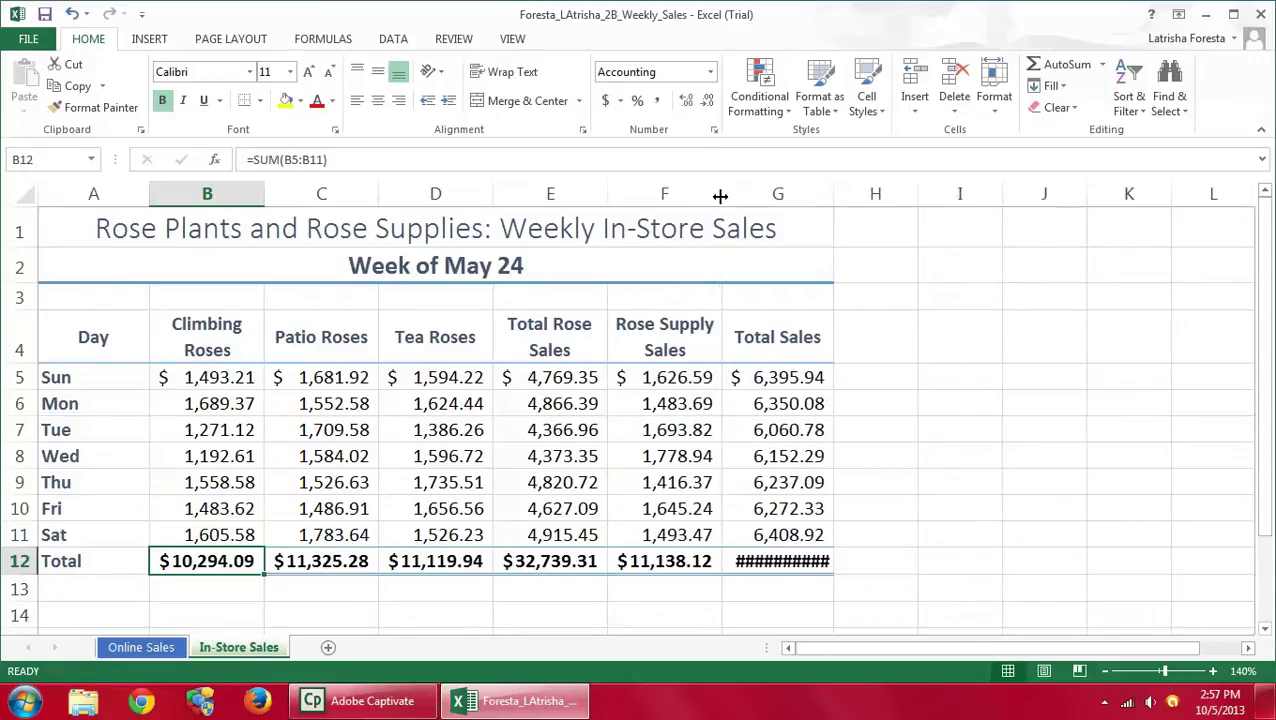
double_click(833, 193)
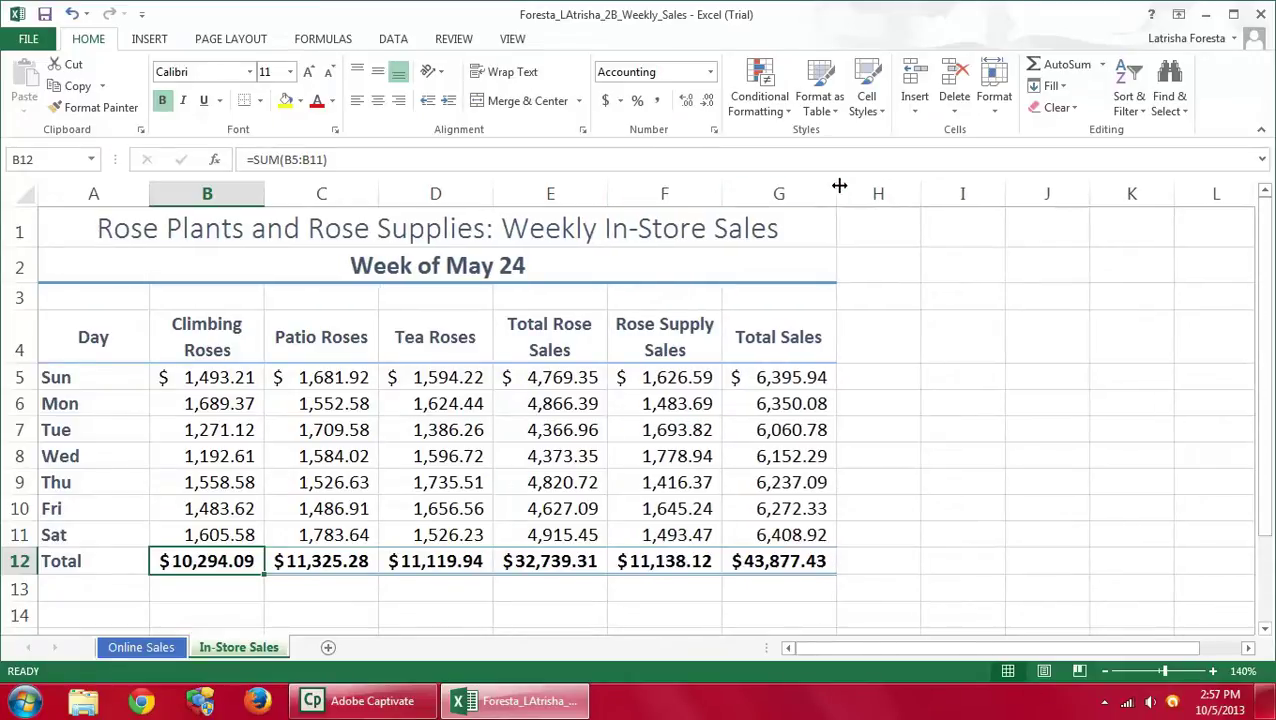
Examine how the In-Store Sales totals in row 12 display at zoom levels between 100% and 140%
left_click(1105, 672)
left_click(1105, 672)
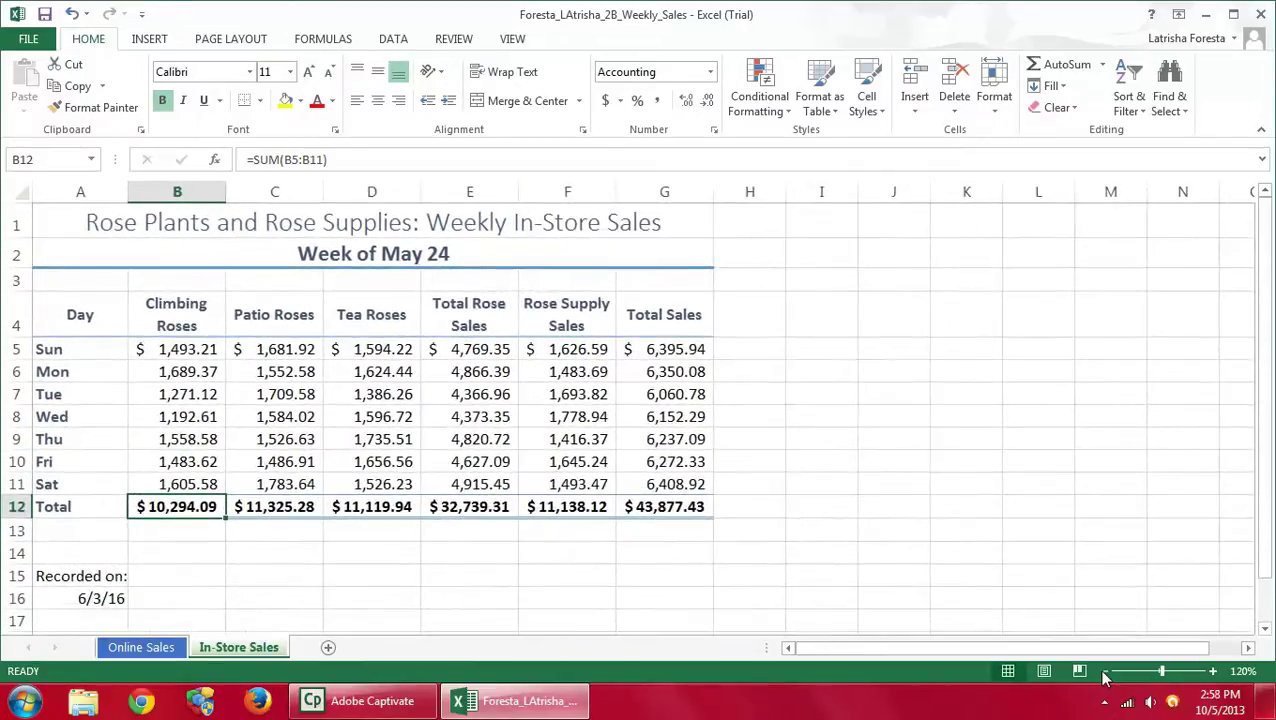
left_click(1105, 672)
left_click(1105, 672)
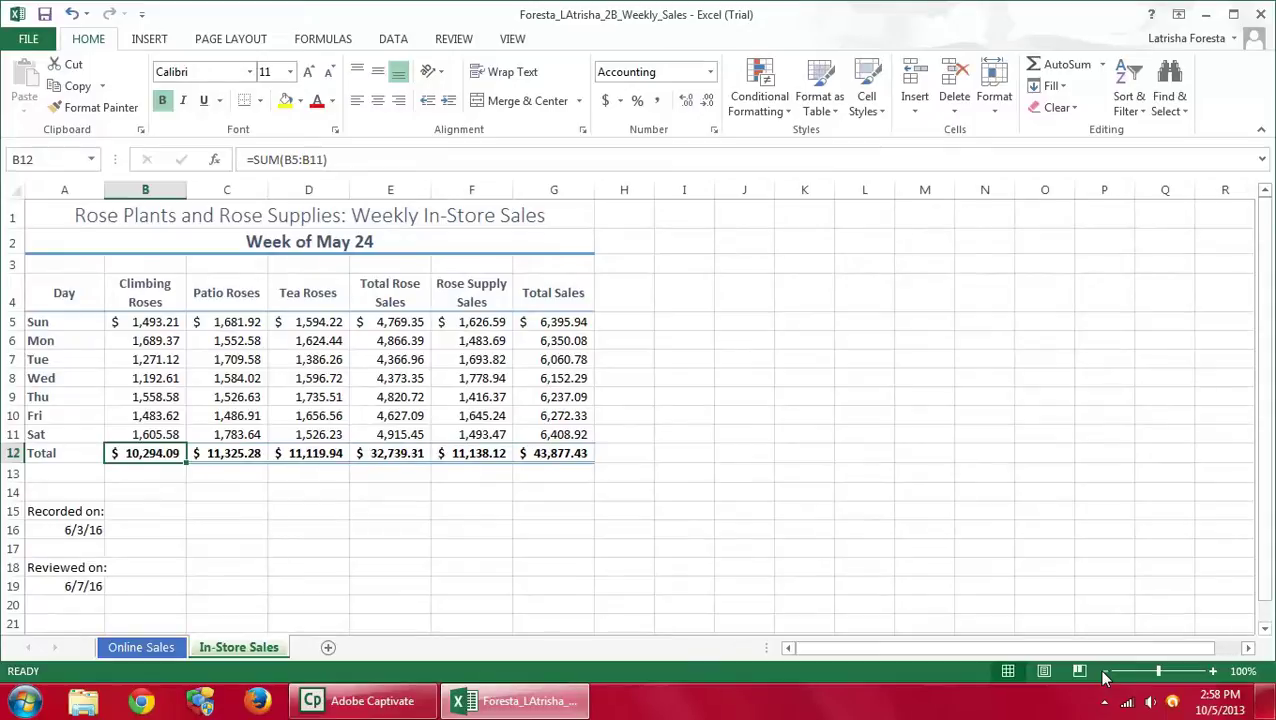
left_click(1213, 672)
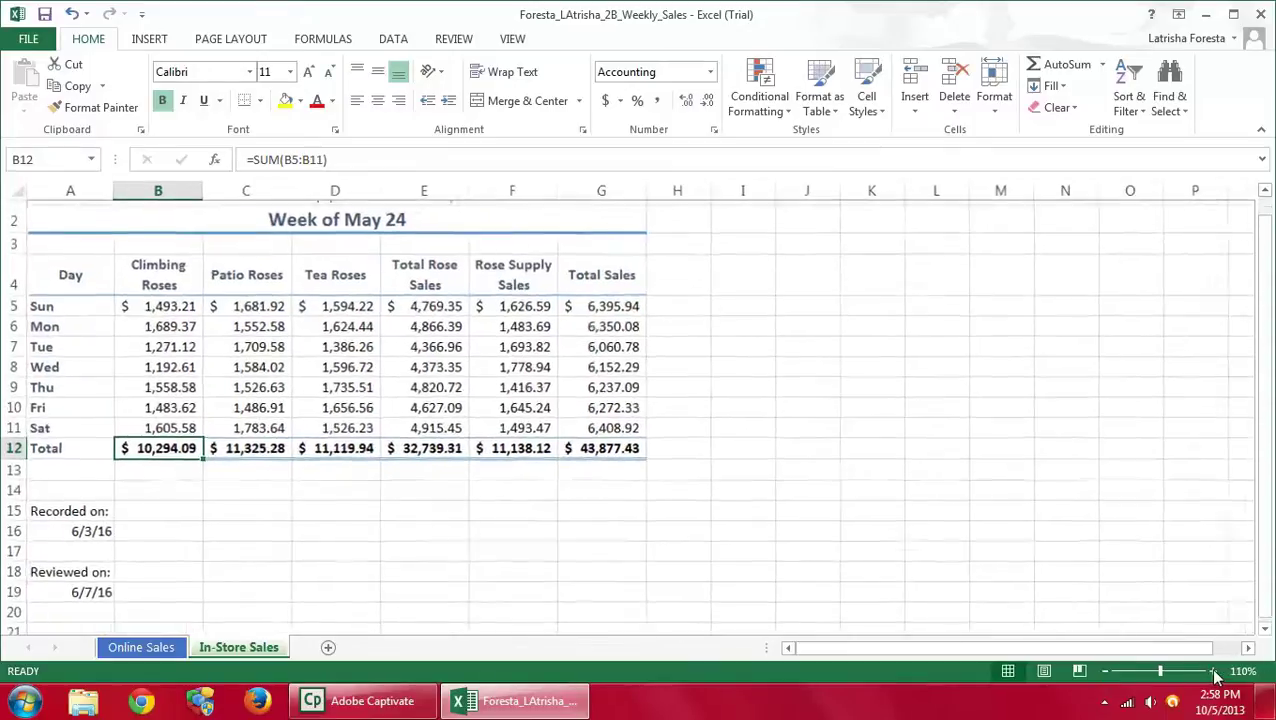
left_click(1213, 672)
left_click(1213, 672)
left_click(1213, 672)
scroll(1049, 632, "up", 1)
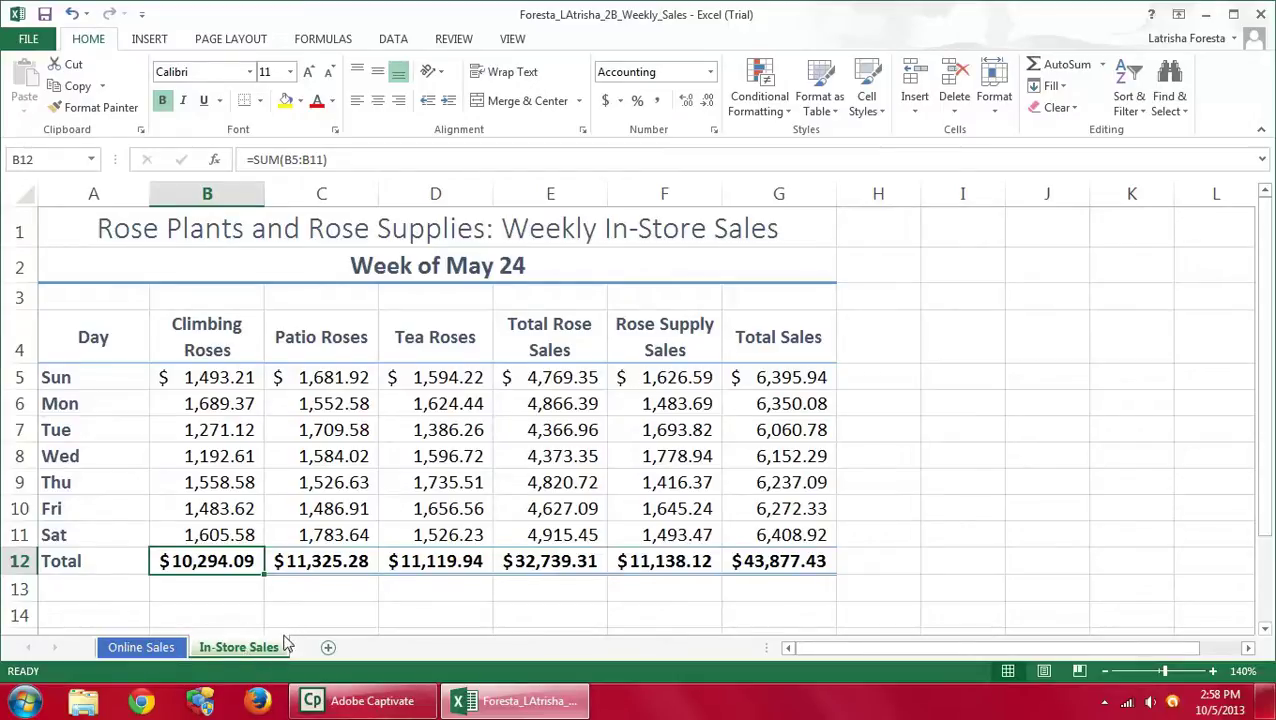
Insert a new worksheet after In-Store Sales and rename it Summary
left_click(328, 648)
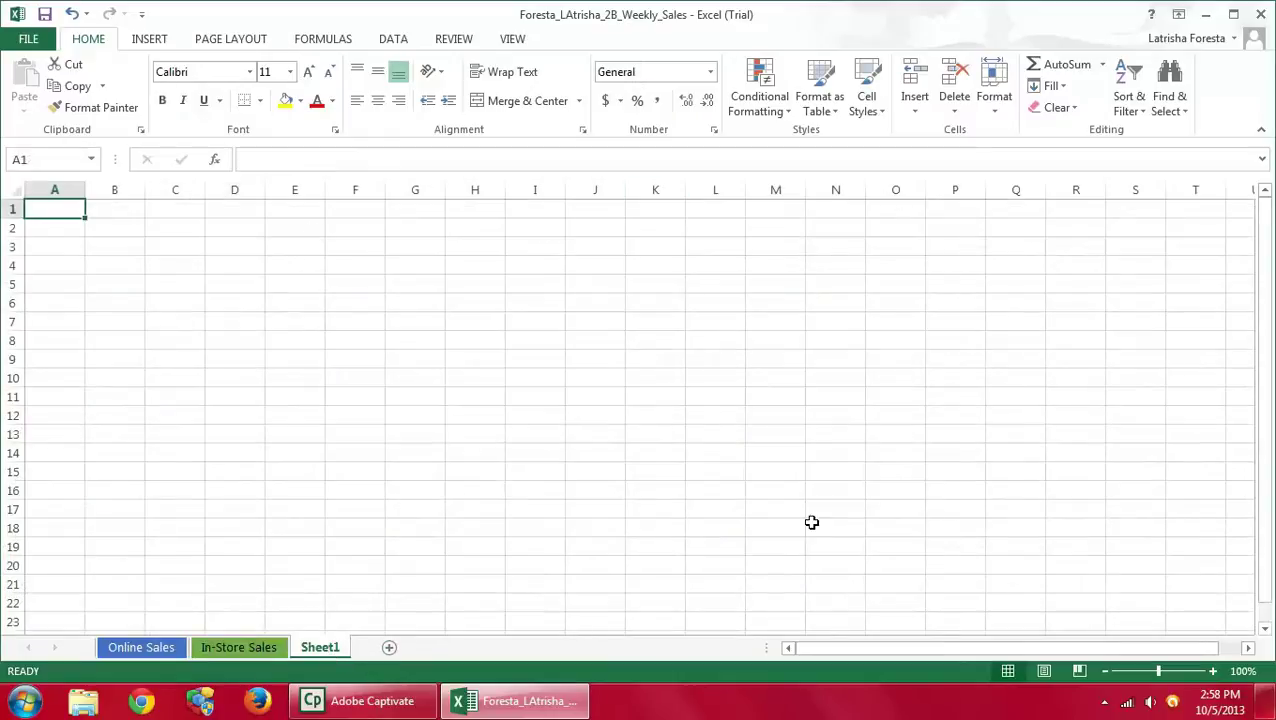
double_click(309, 649)
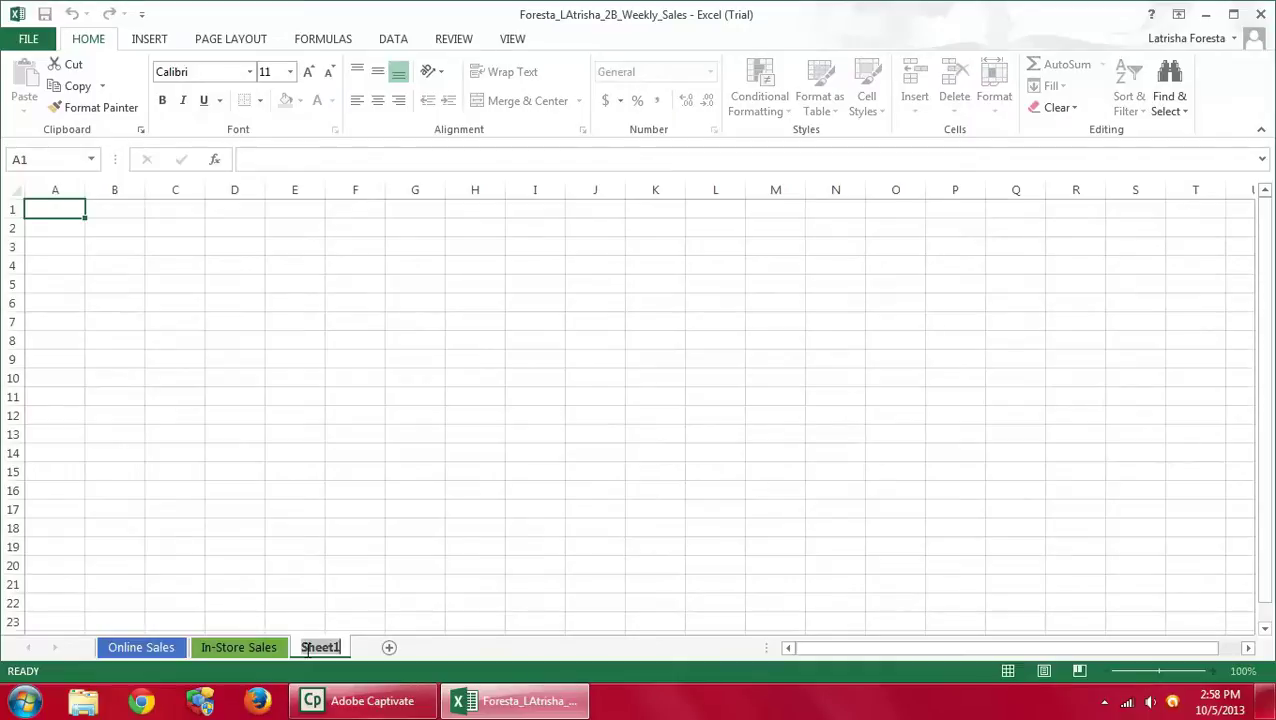
type("Summary")
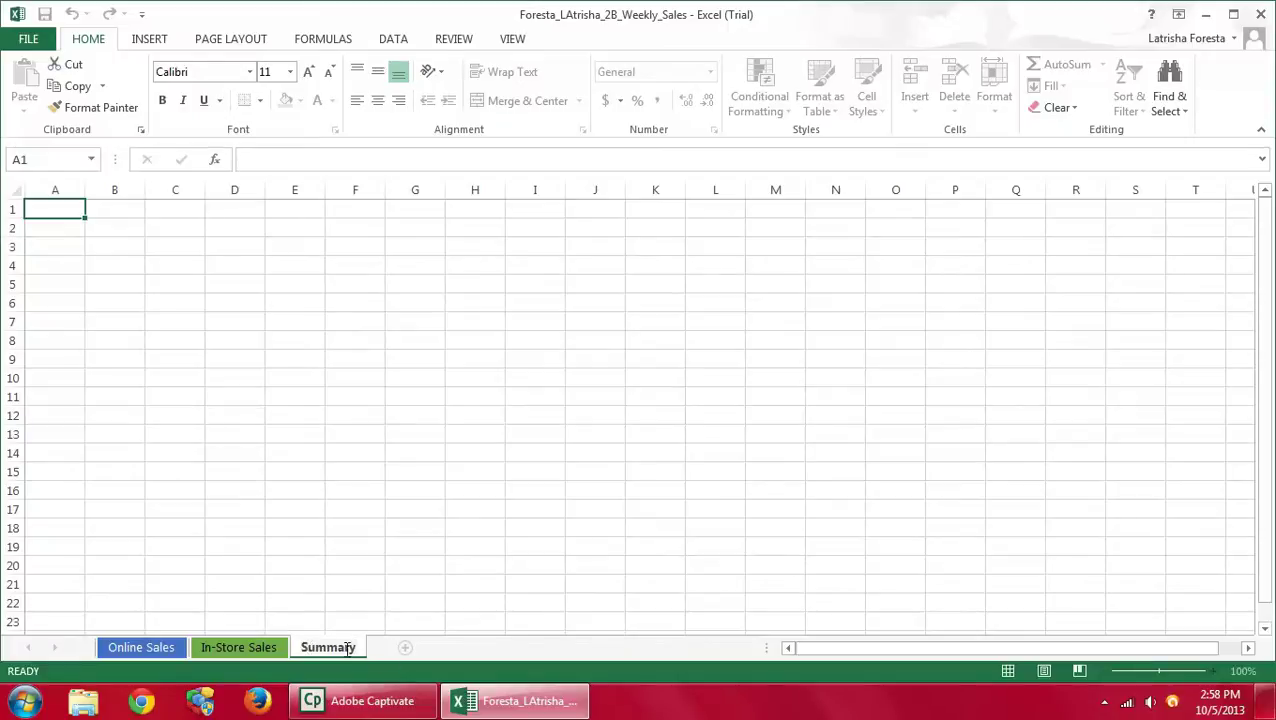
key("Return")
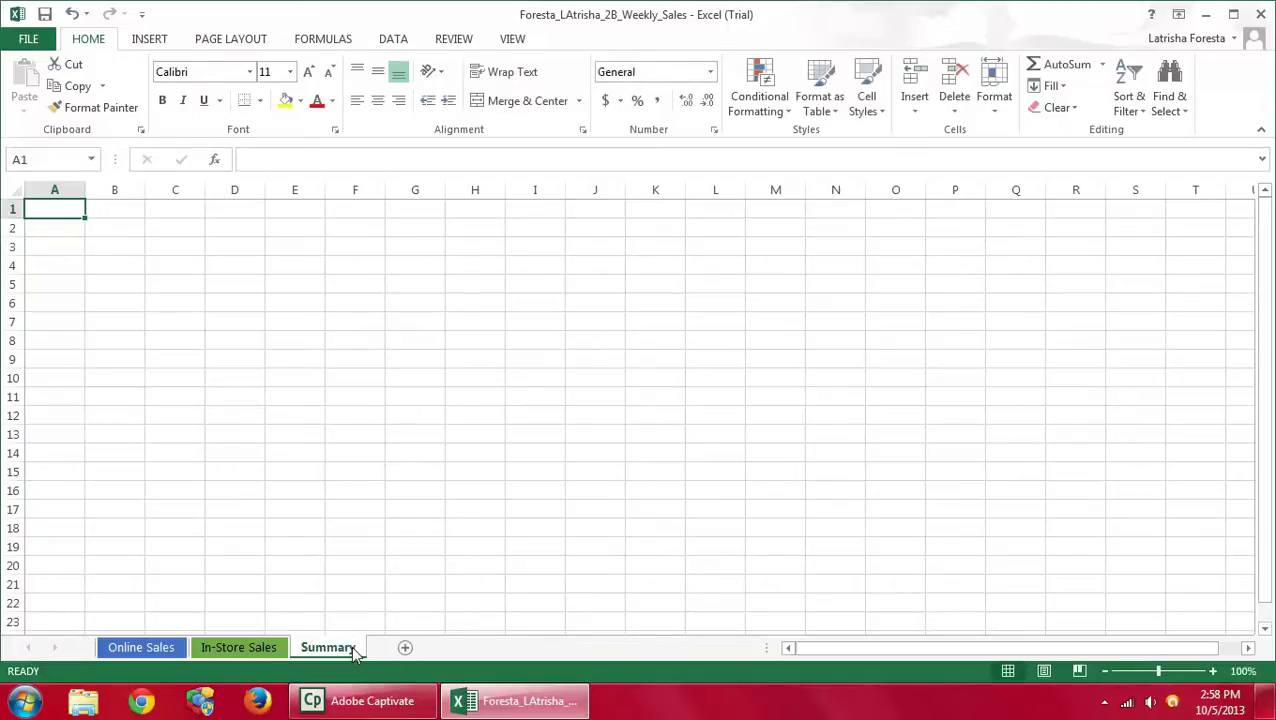
Set the Summary sheet's tab color to the theme color Gold, Accent 4
right_click(351, 645)
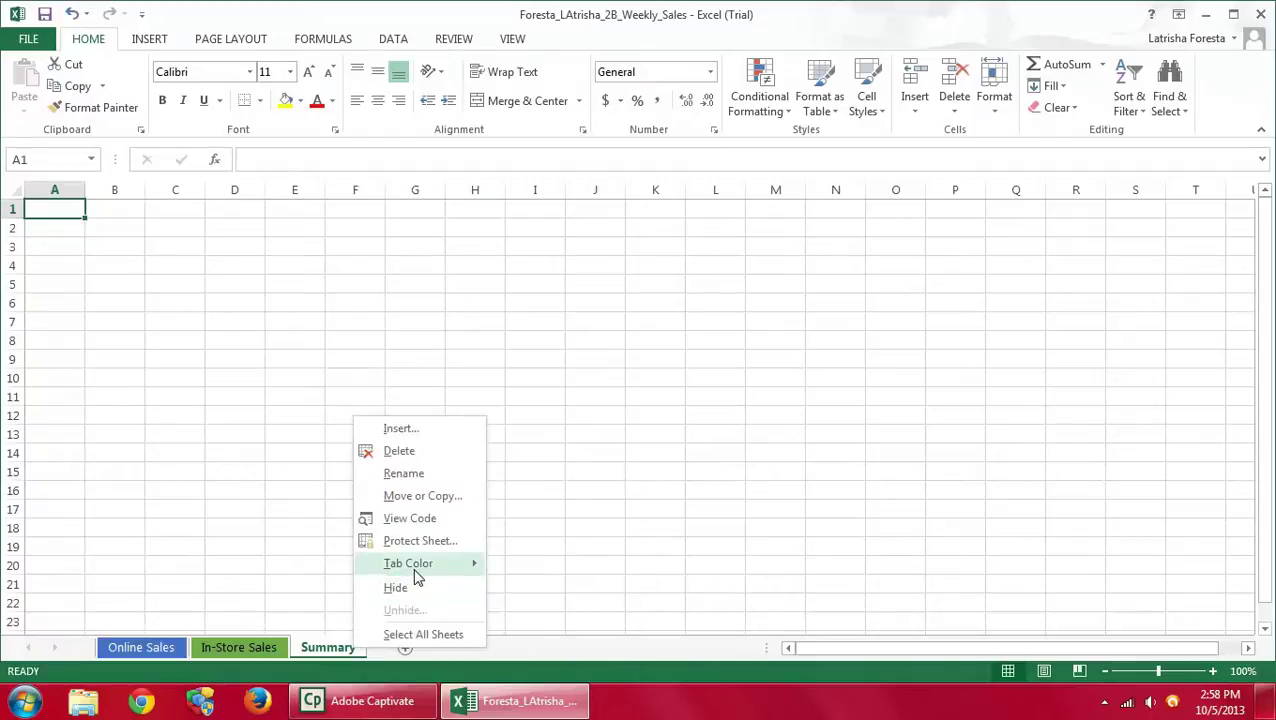
mouse_move(415, 578)
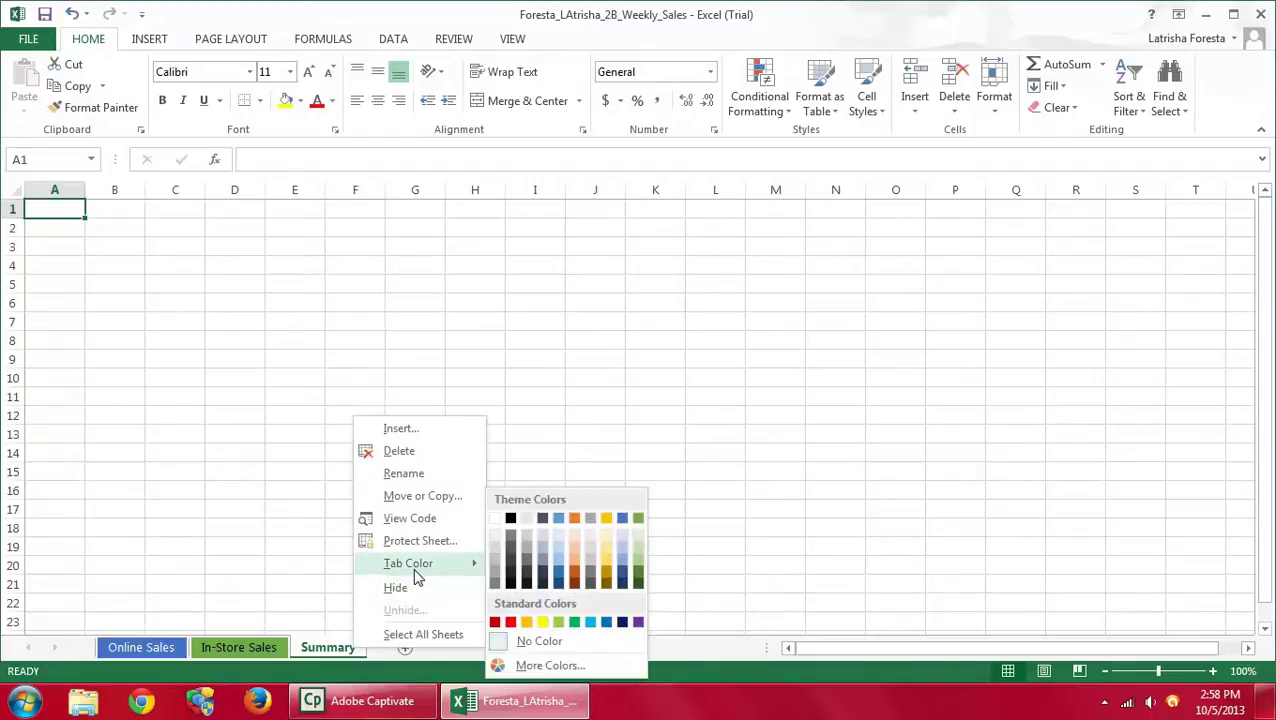
left_click(607, 518)
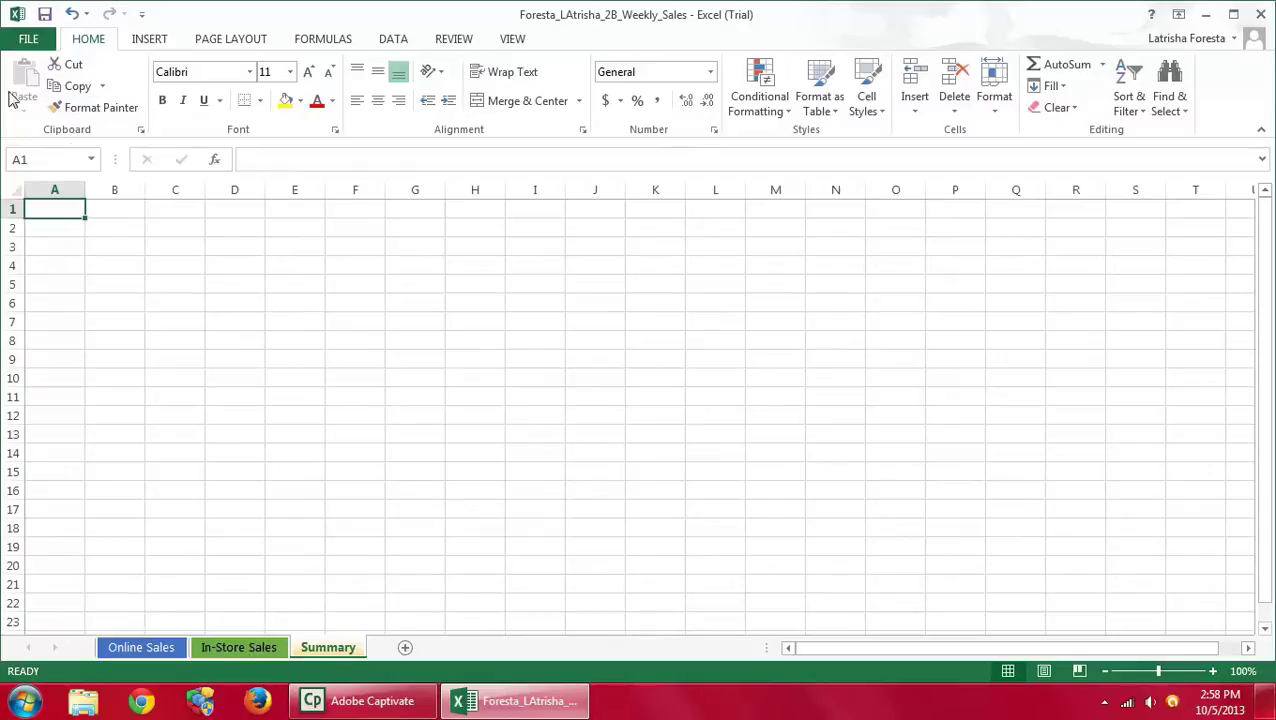
Widen columns A through E of the Summary sheet to one equal width
left_click_drag(55, 190, 306, 200)
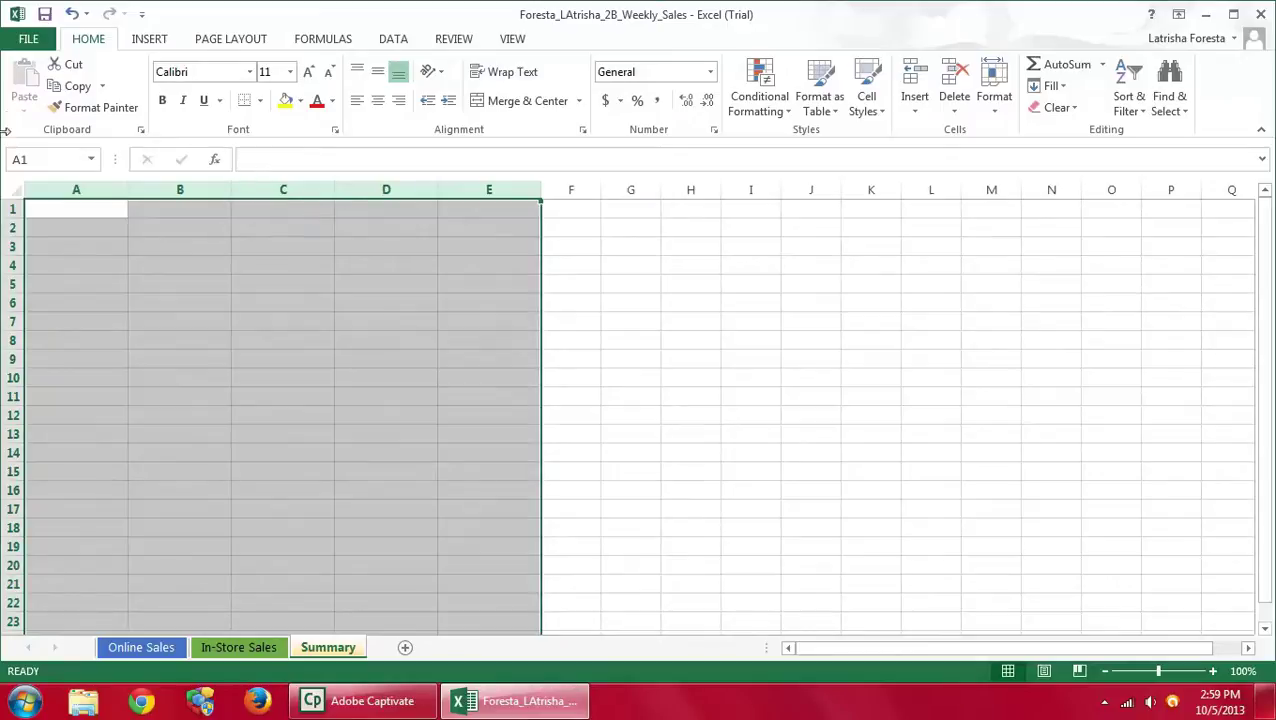
Enter the title "Sales of Rose Plants and Rose Supplies" in cell A1 of the Summary sheet
left_click(66, 211)
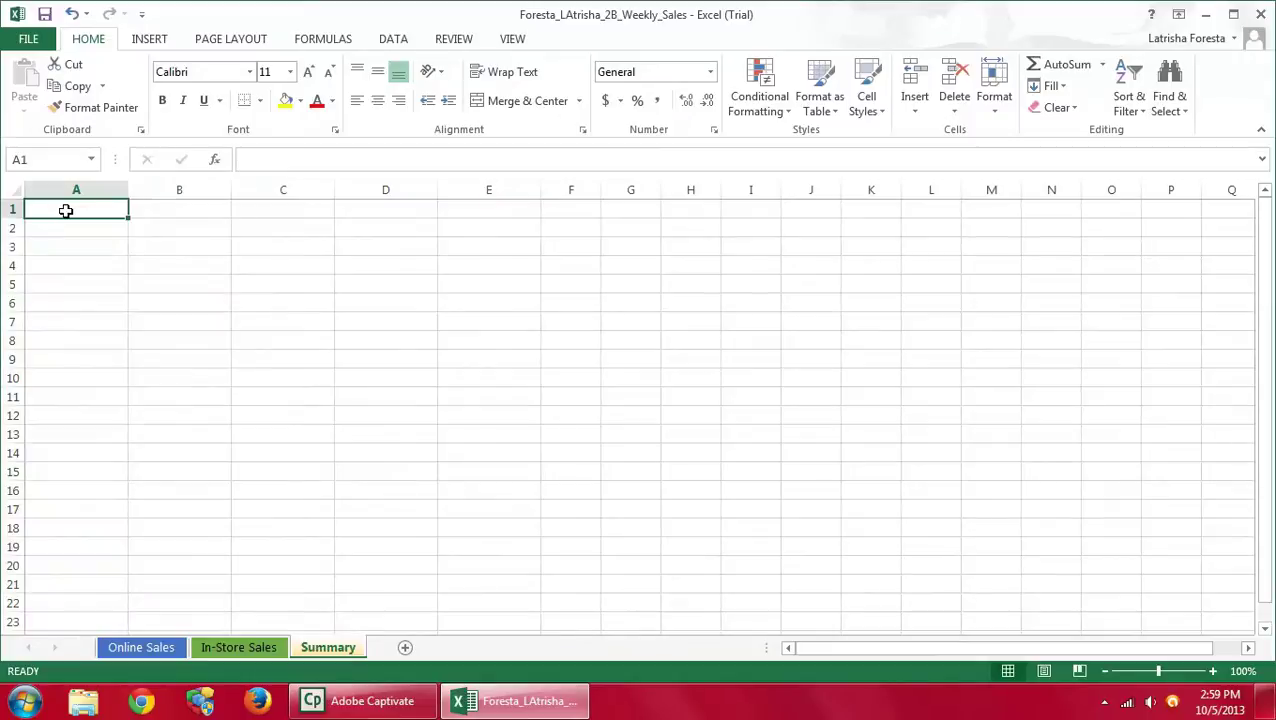
type("Sales o")
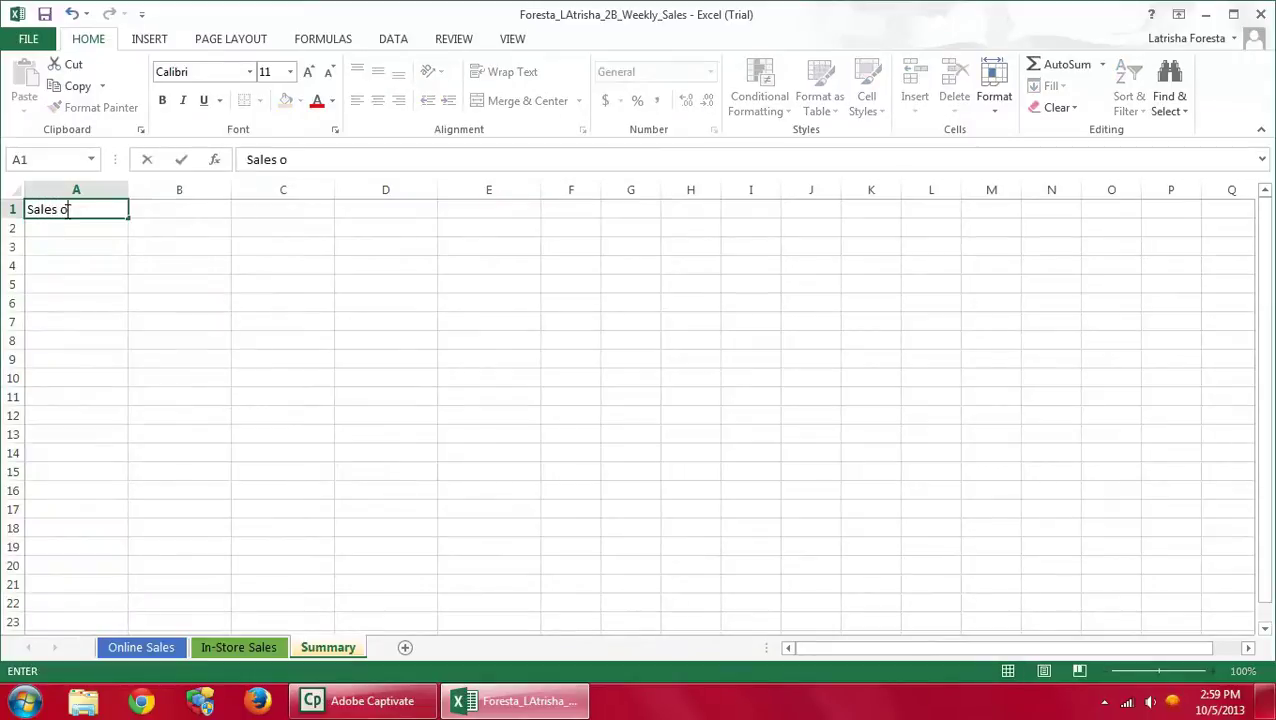
type("f Rose P")
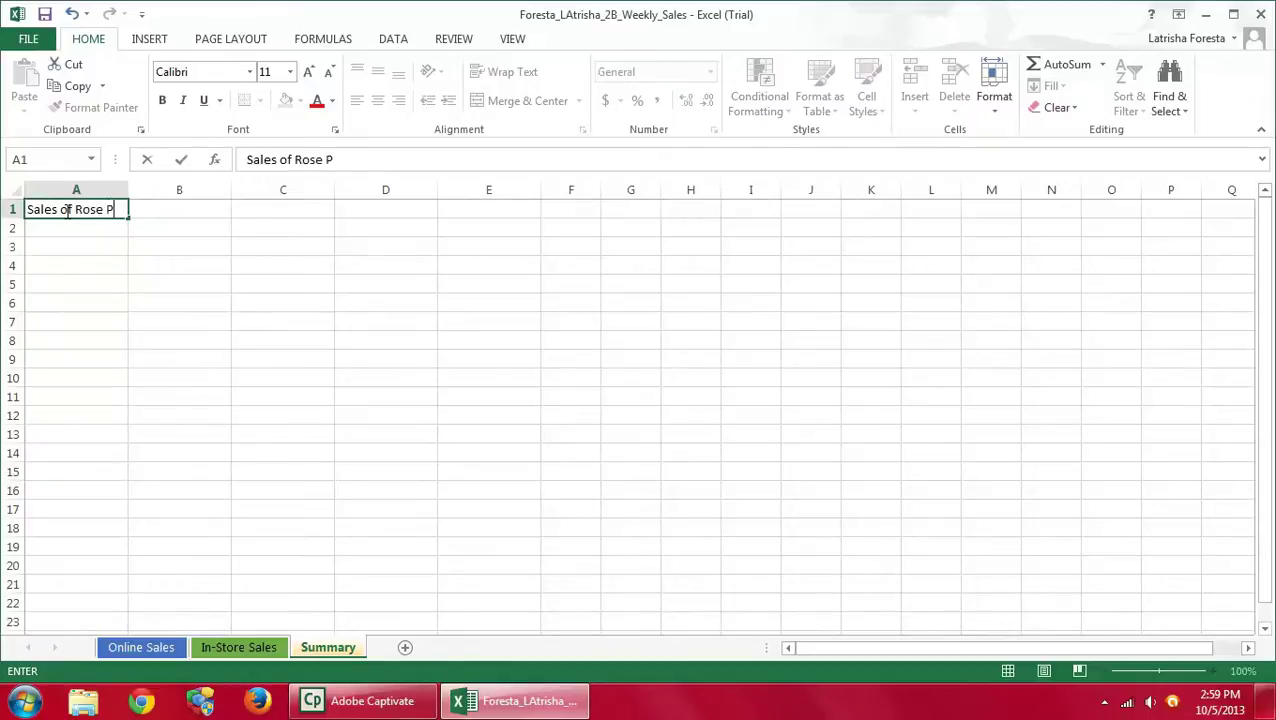
type("alnts And")
key("BackSpace")
key("BackSpace")
key("BackSpace")
key("BackSpace")
key("BackSpace")
key("BackSpace")
key("BackSpace")
key("BackSpace")
key("BackSpace")
type("lants an")
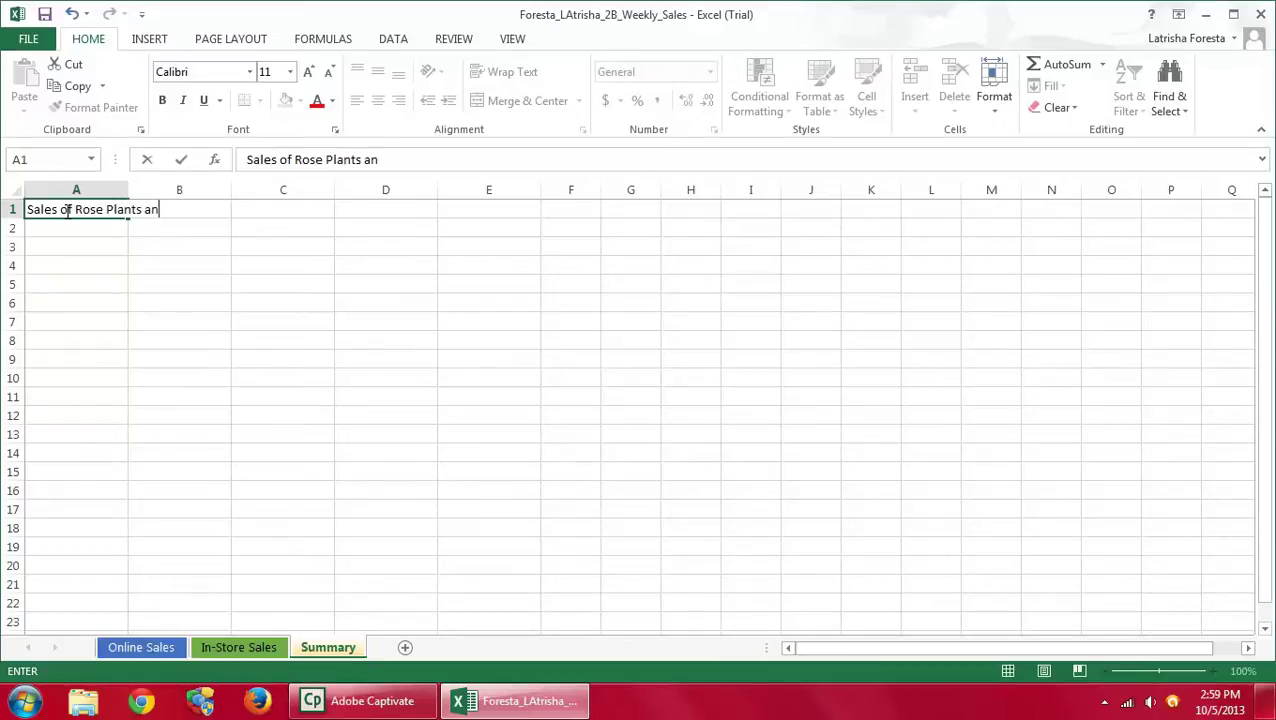
type("d Rose Supplies")
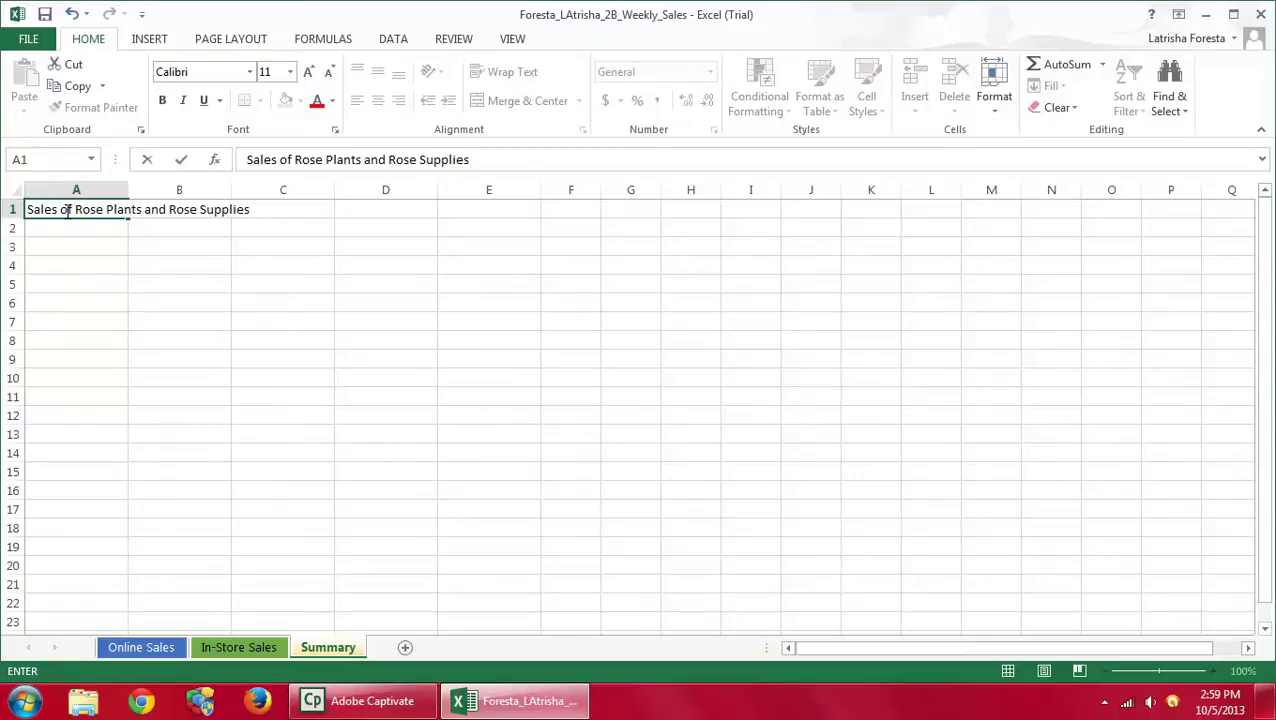
left_click(61, 209)
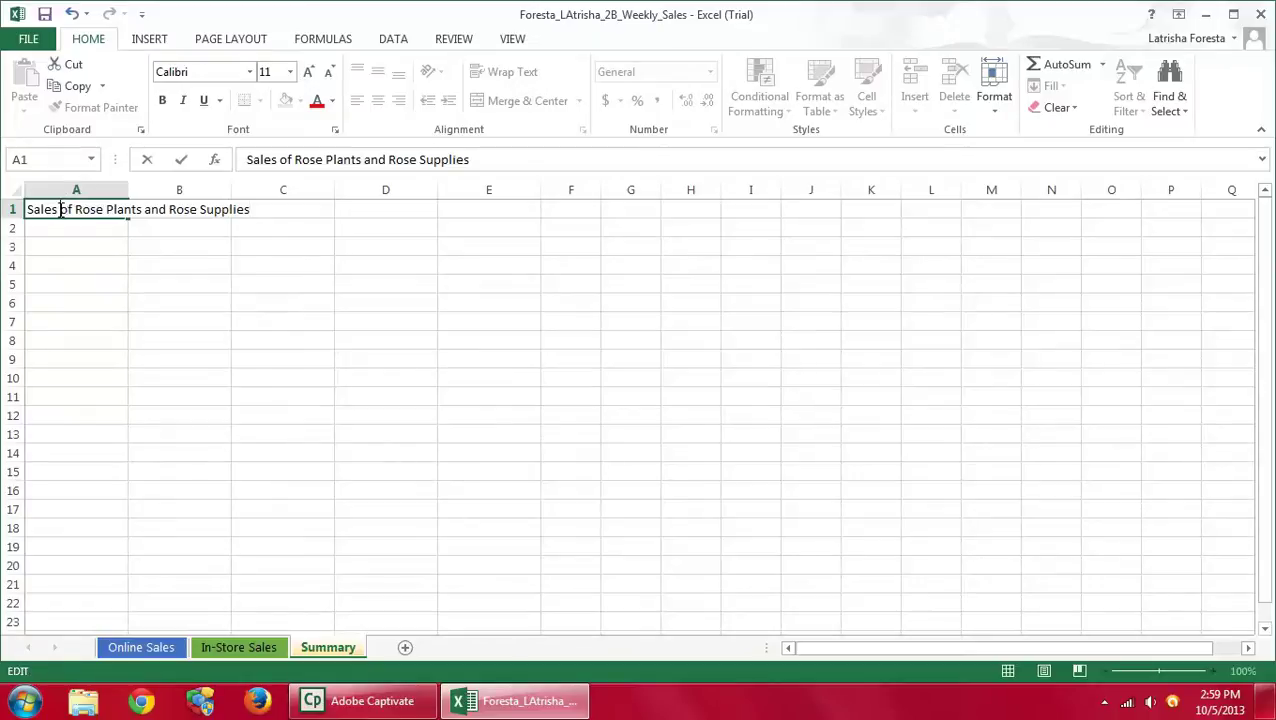
left_click(181, 160)
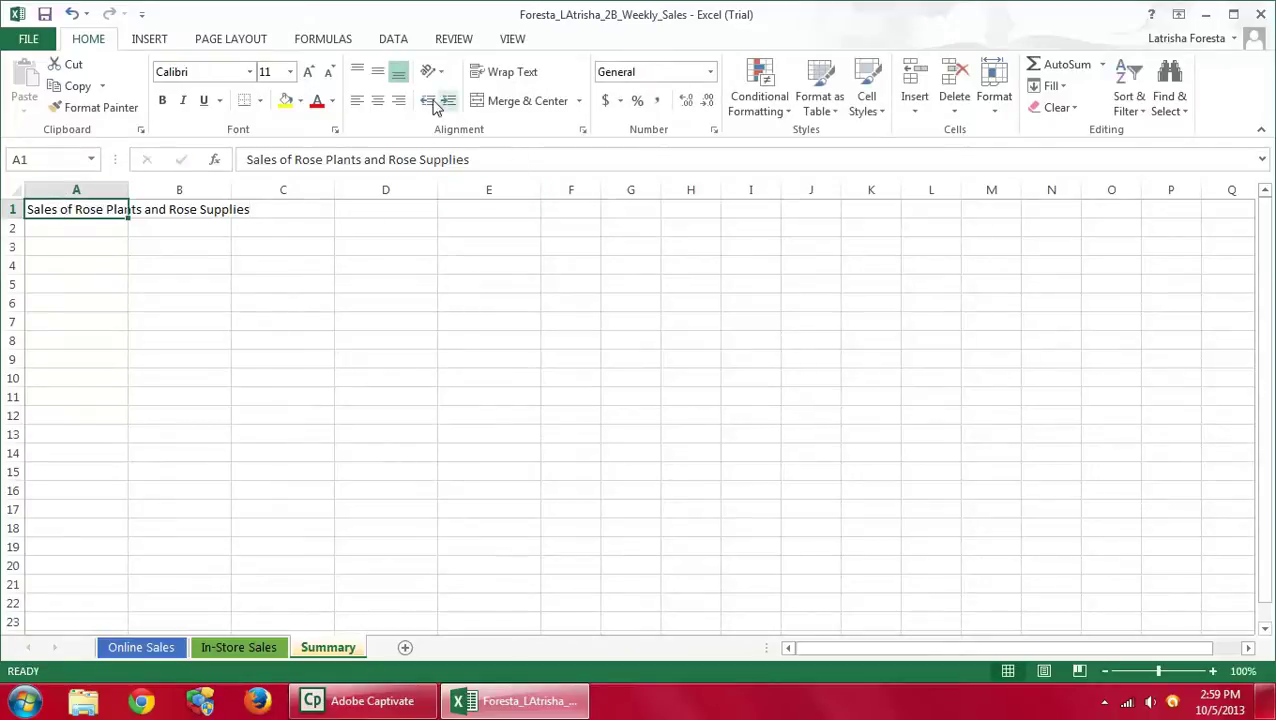
Merge and center the title across A1:E1 and apply the Title cell style
left_click(500, 110)
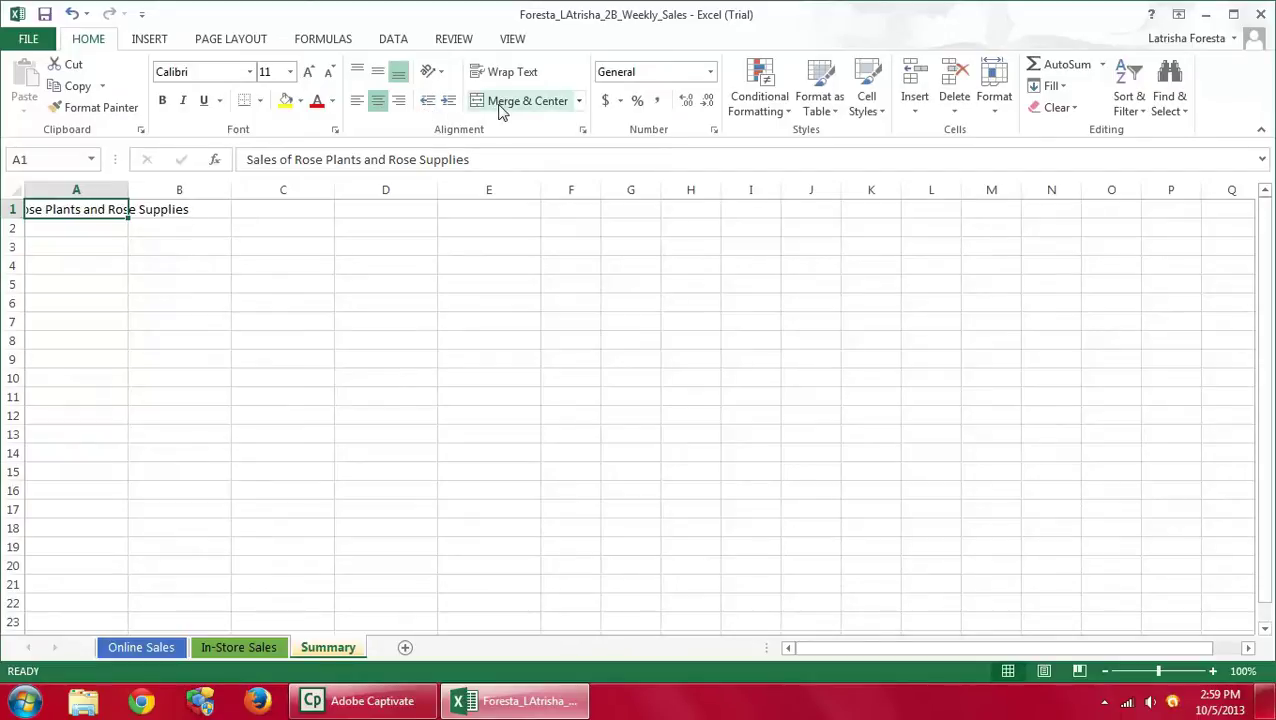
key("ctrl+z")
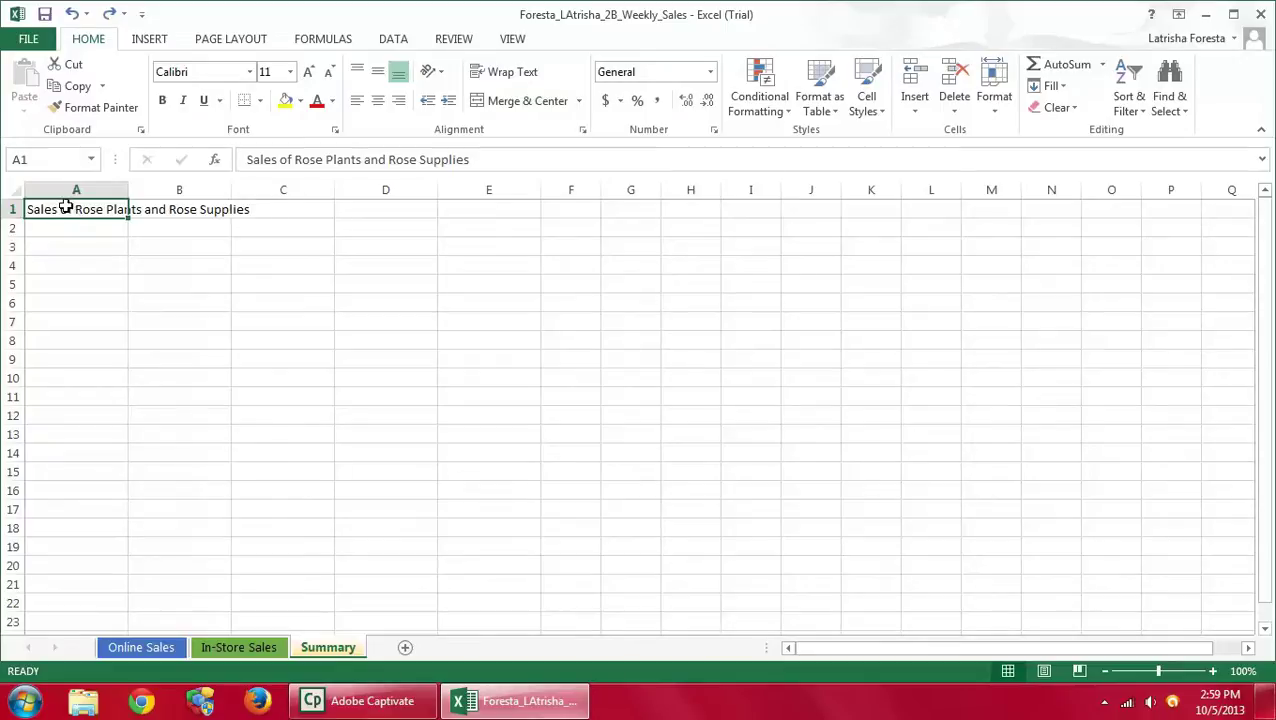
left_click_drag(78, 214, 522, 212)
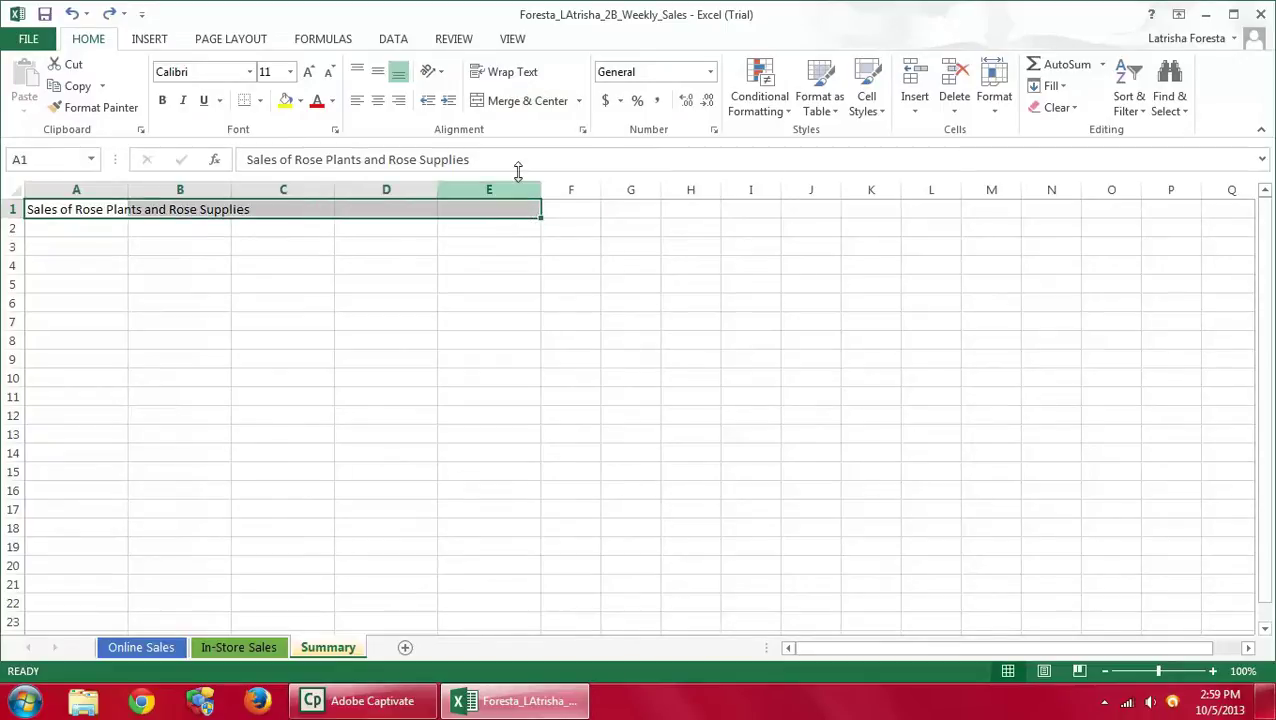
left_click(521, 101)
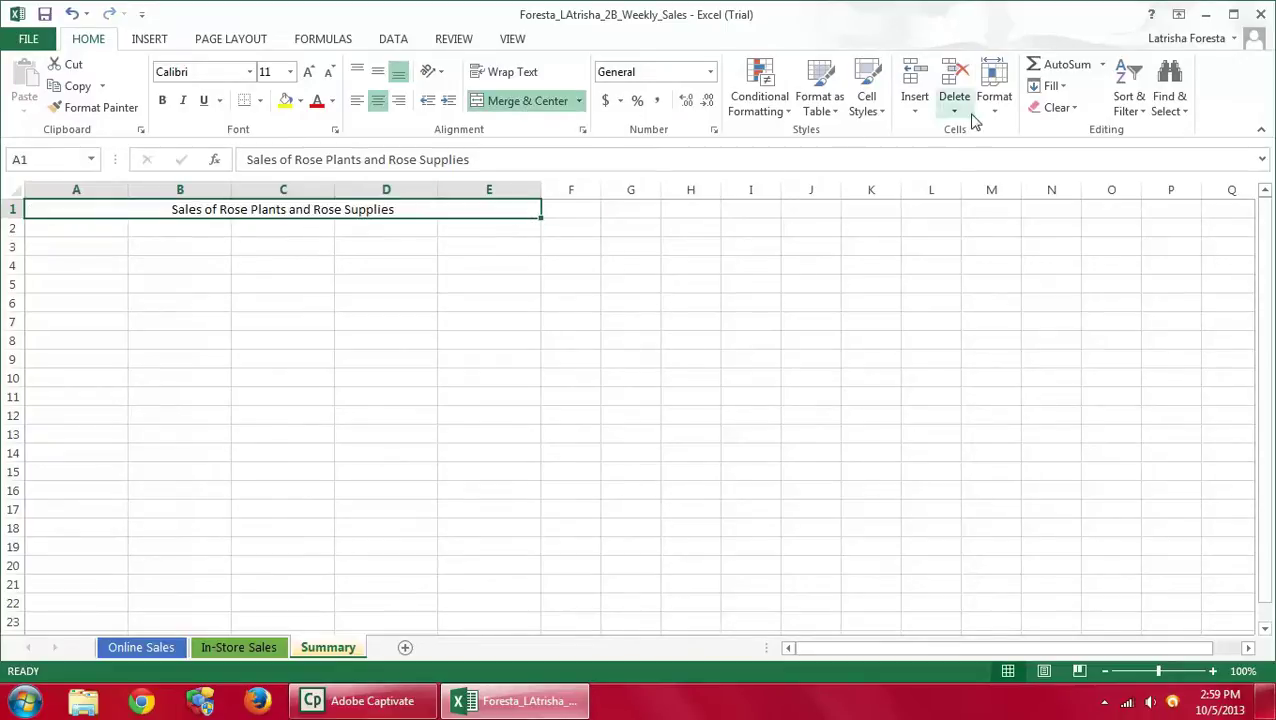
left_click(867, 103)
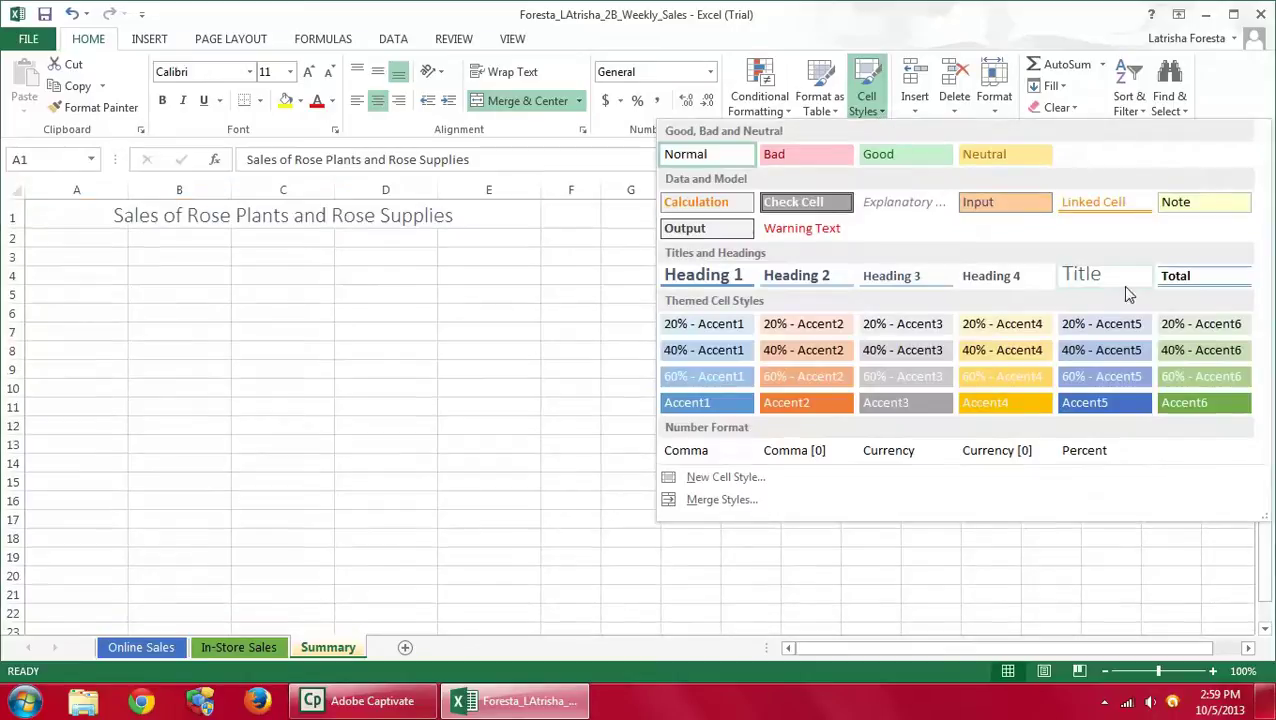
left_click(1100, 278)
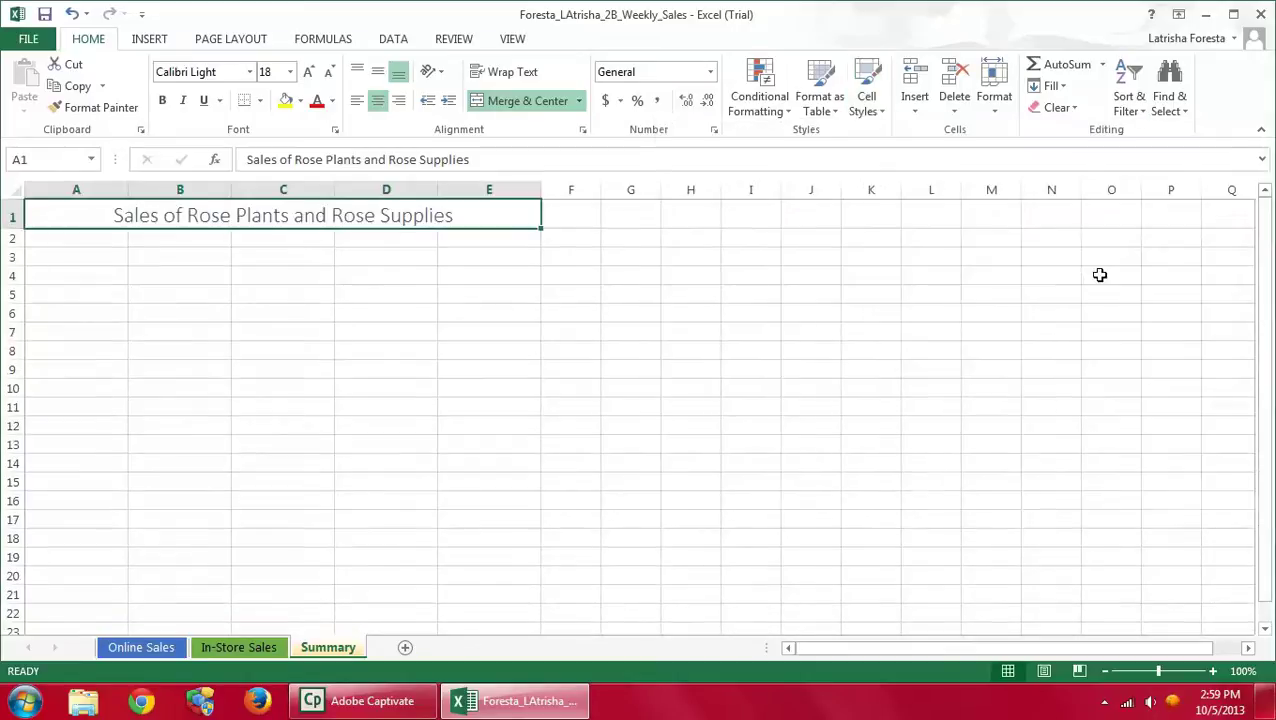
Enter the subtitle "Week of May 24" in cell A2
left_click(74, 243)
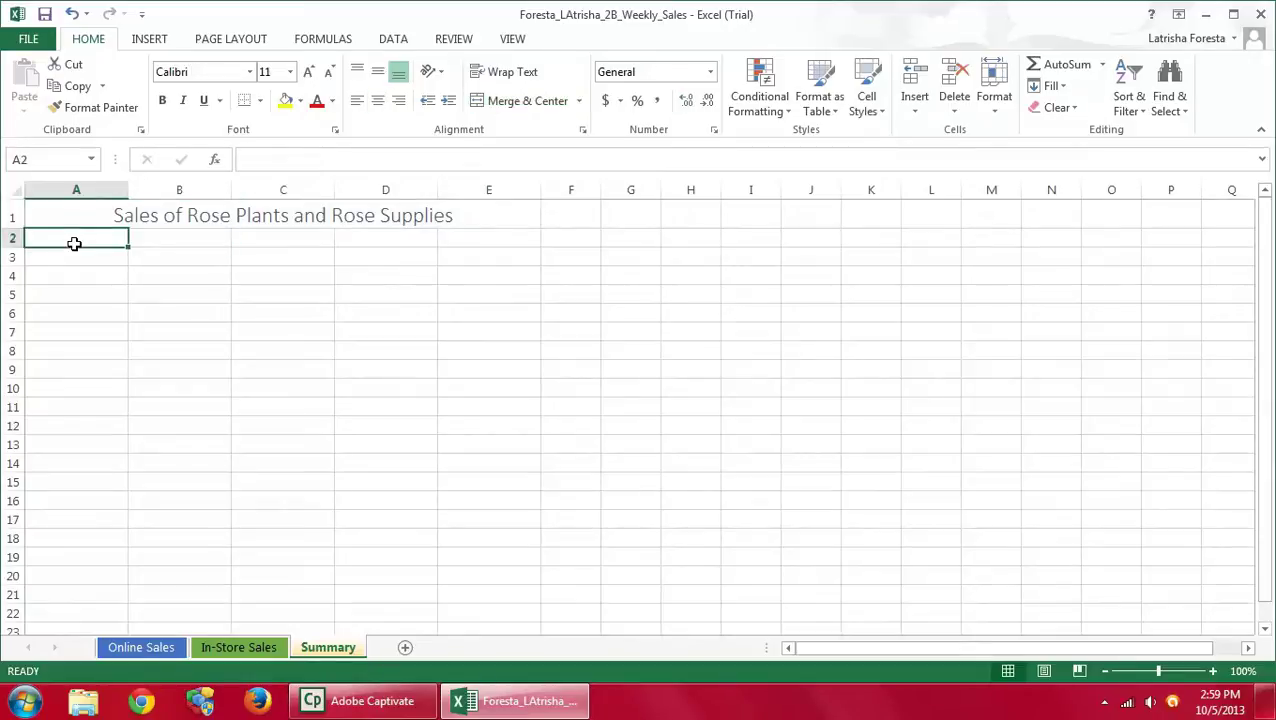
type("Week of May 24")
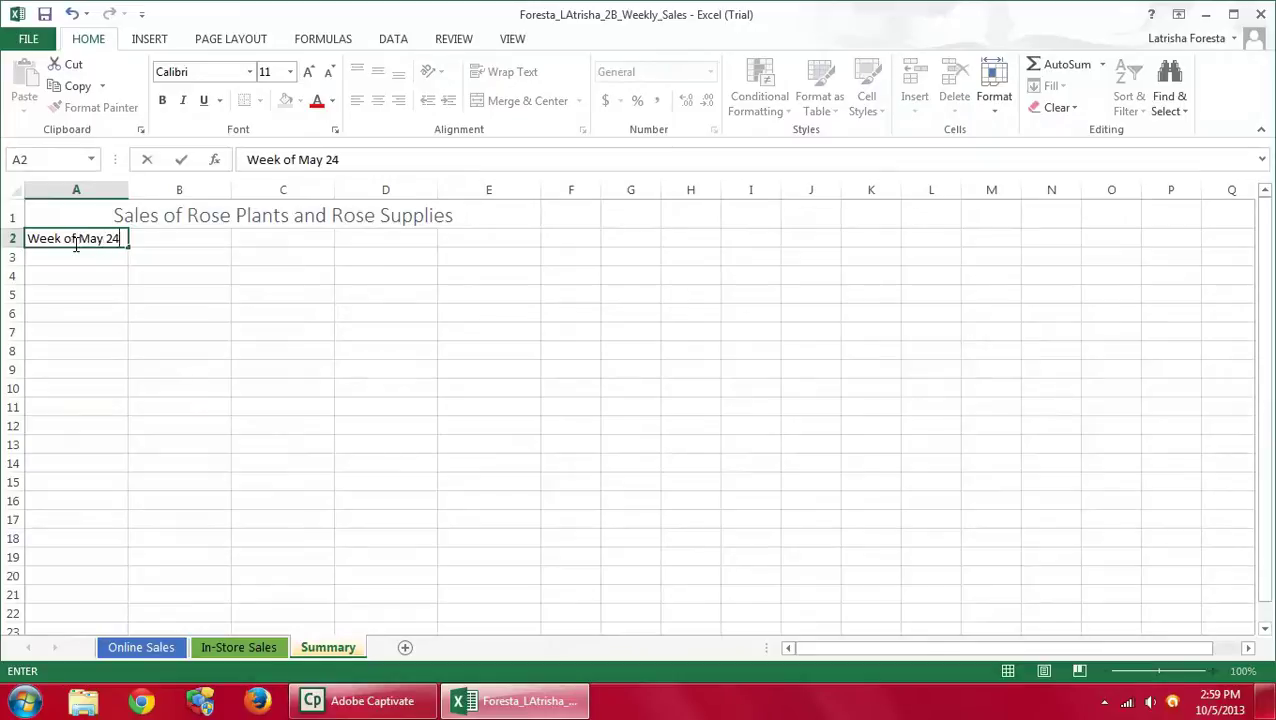
left_click_drag(80, 238, 120, 238)
left_click(181, 160)
Merge and center the subtitle across A2:E2 and apply the Heading 1 cell style
left_click_drag(72, 240, 379, 239)
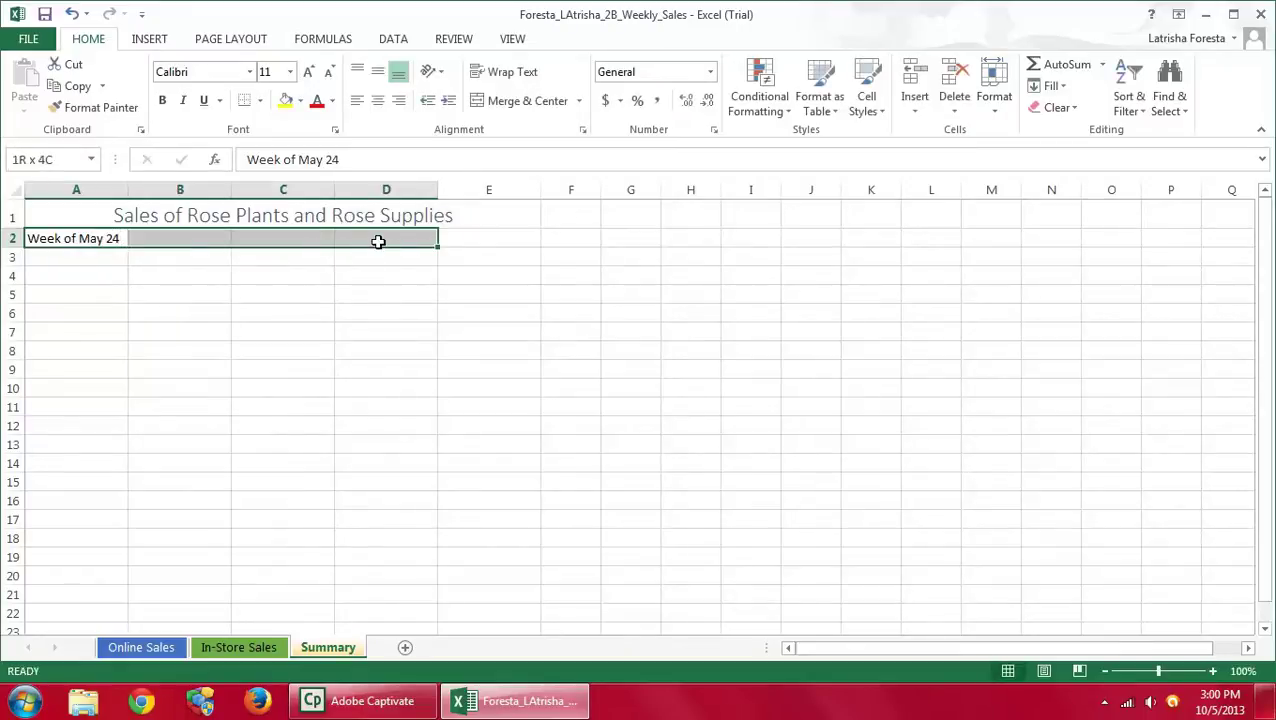
left_click_drag(74, 239, 530, 240)
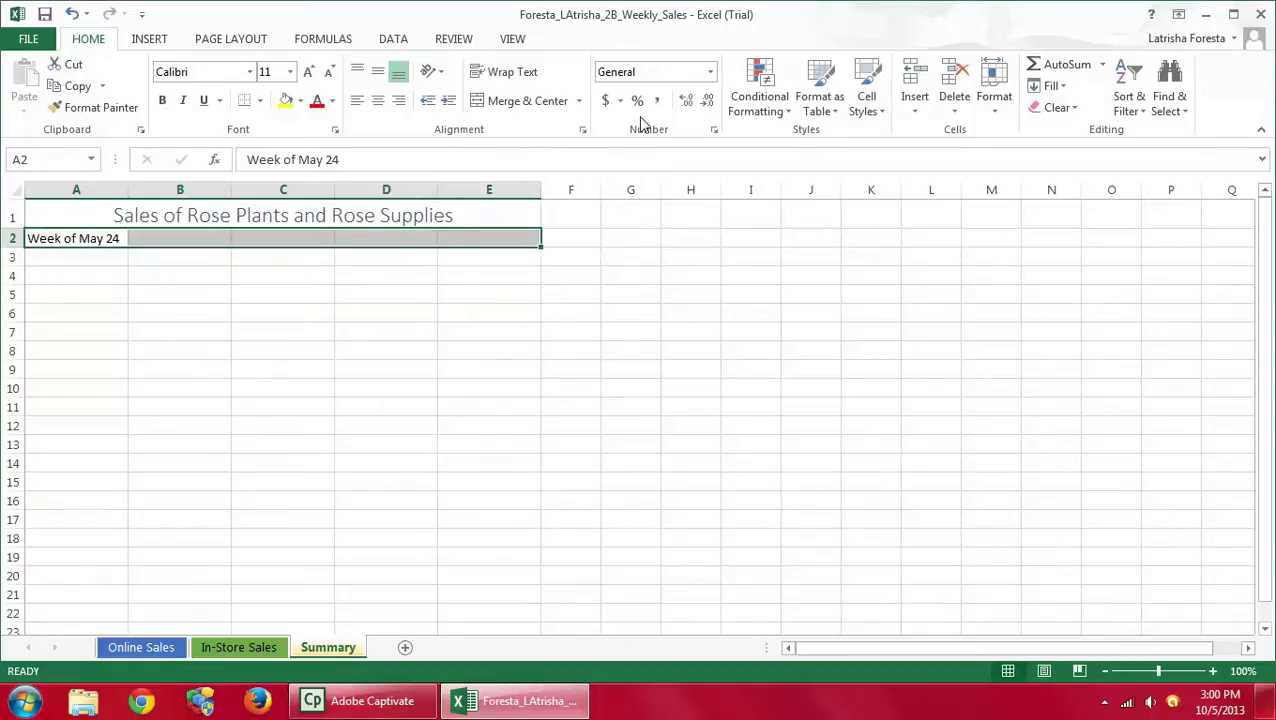
left_click(518, 104)
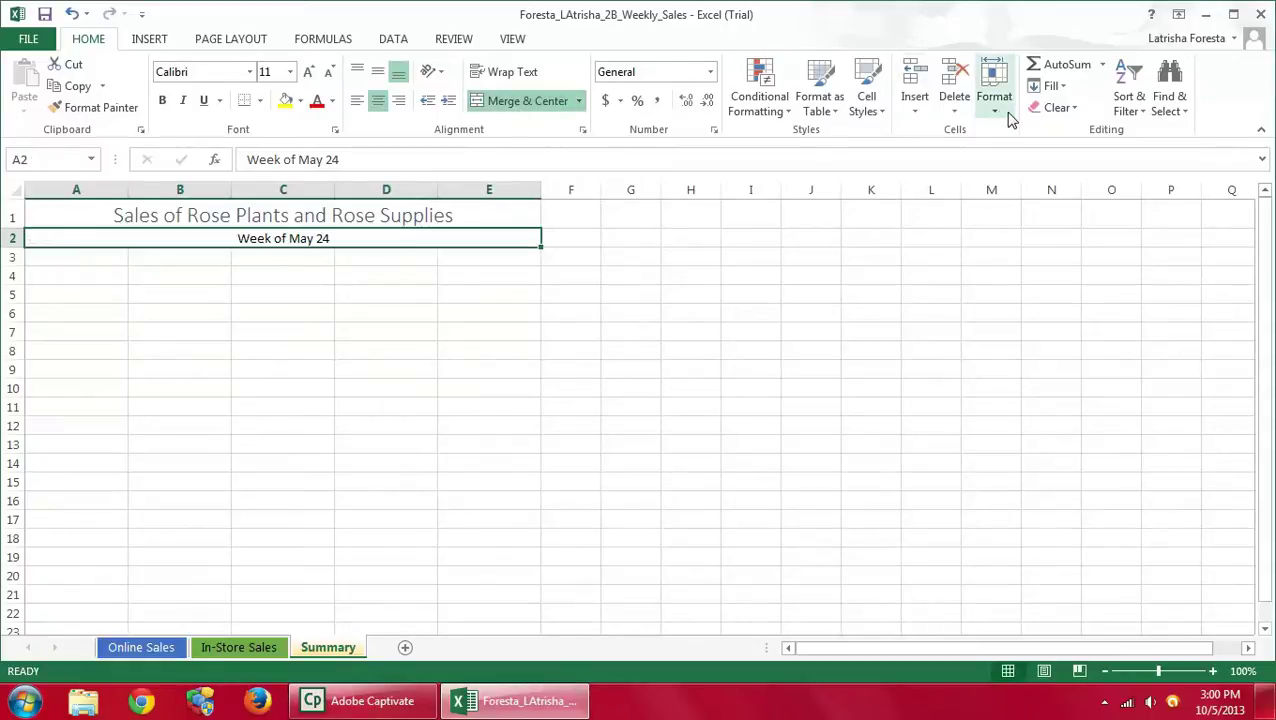
left_click(872, 112)
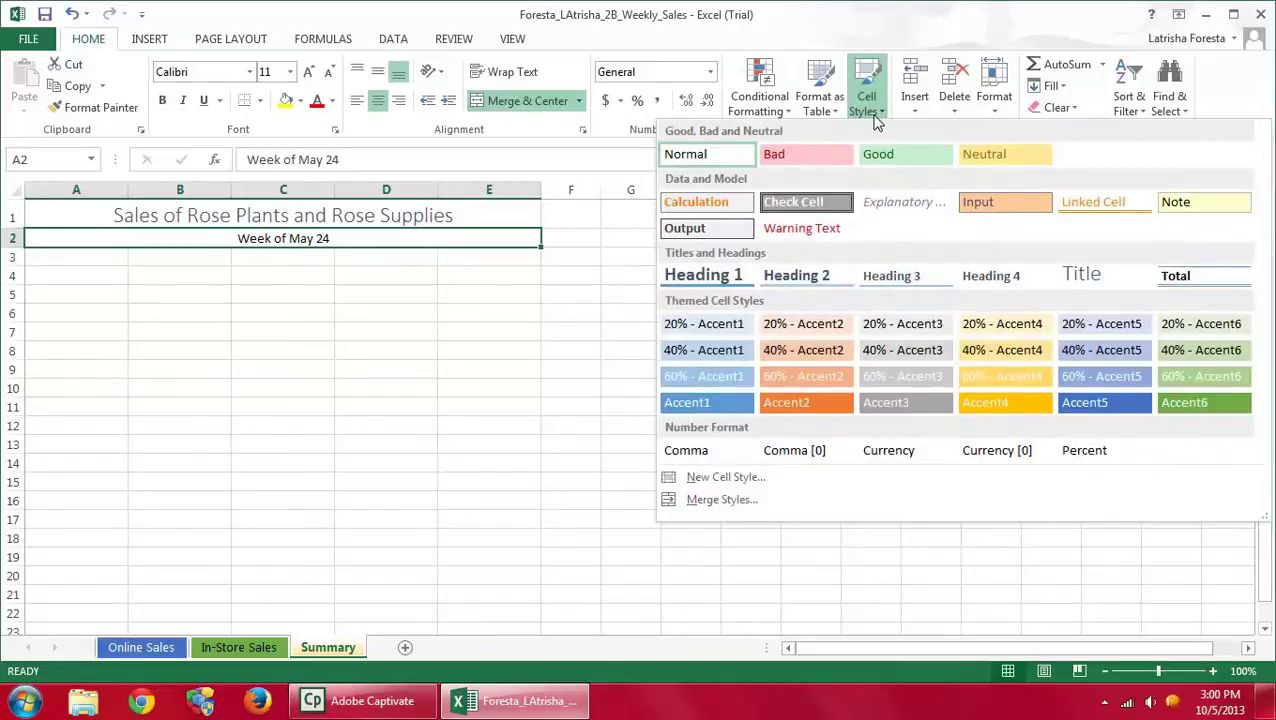
left_click(699, 277)
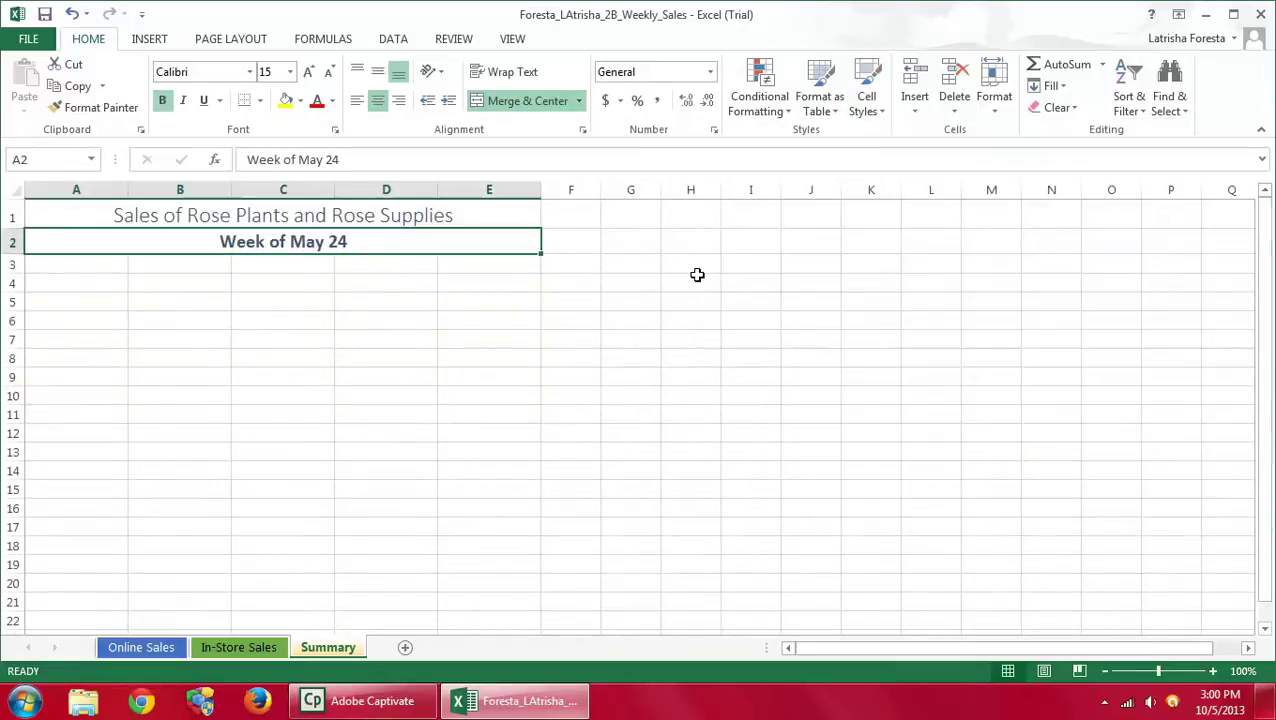
Leave row 3 blank and enter the column headings "Roses/Rose supplies" in B4 and "Rose Sales" in C4
left_click(8, 263)
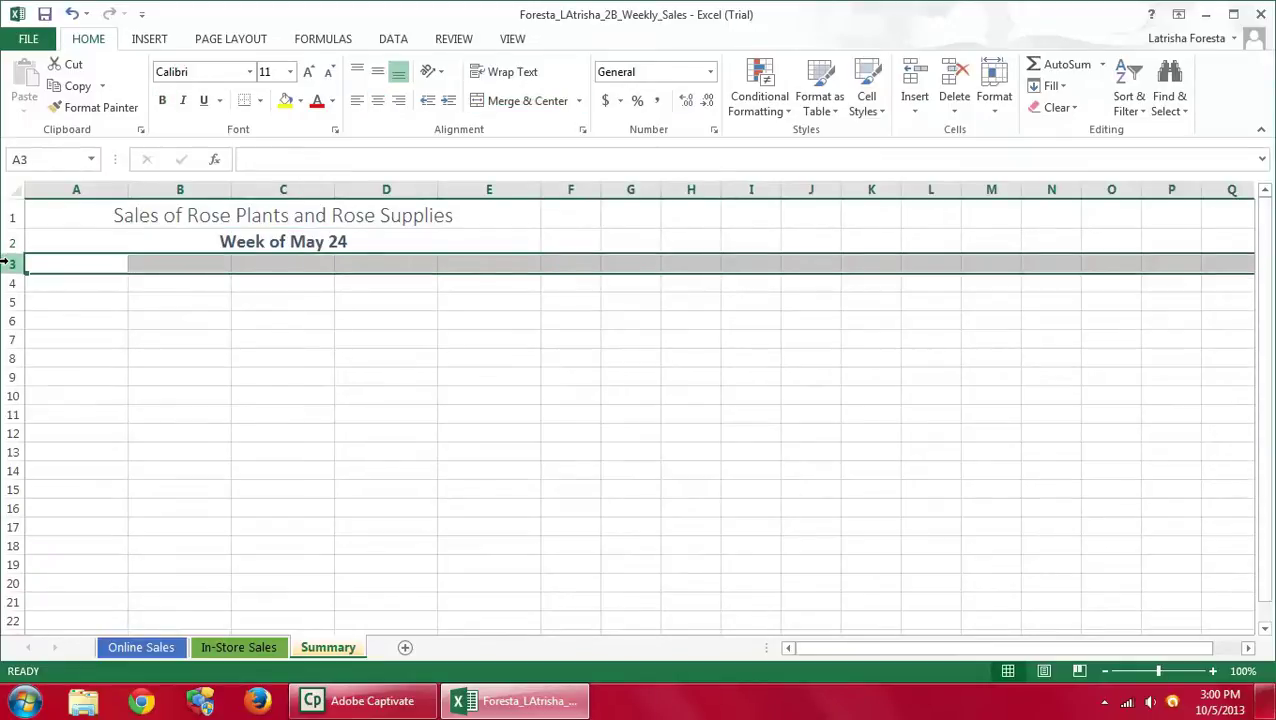
left_click(165, 284)
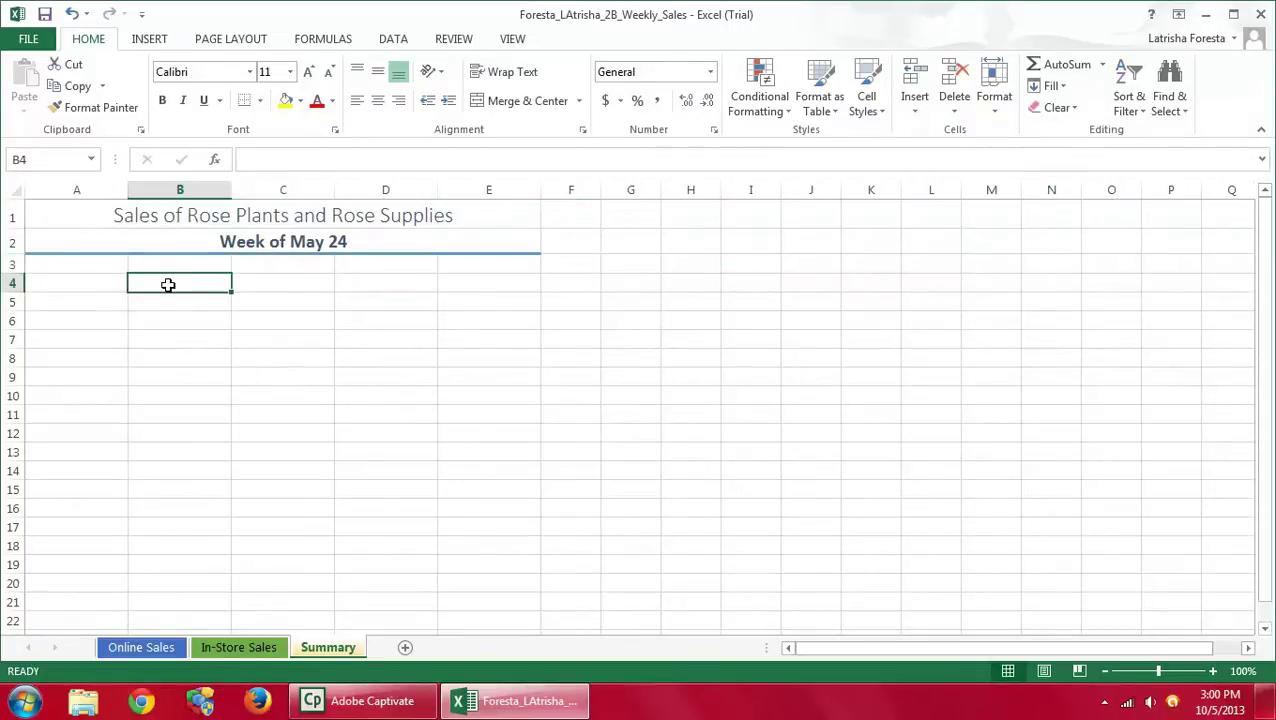
type("Ros")
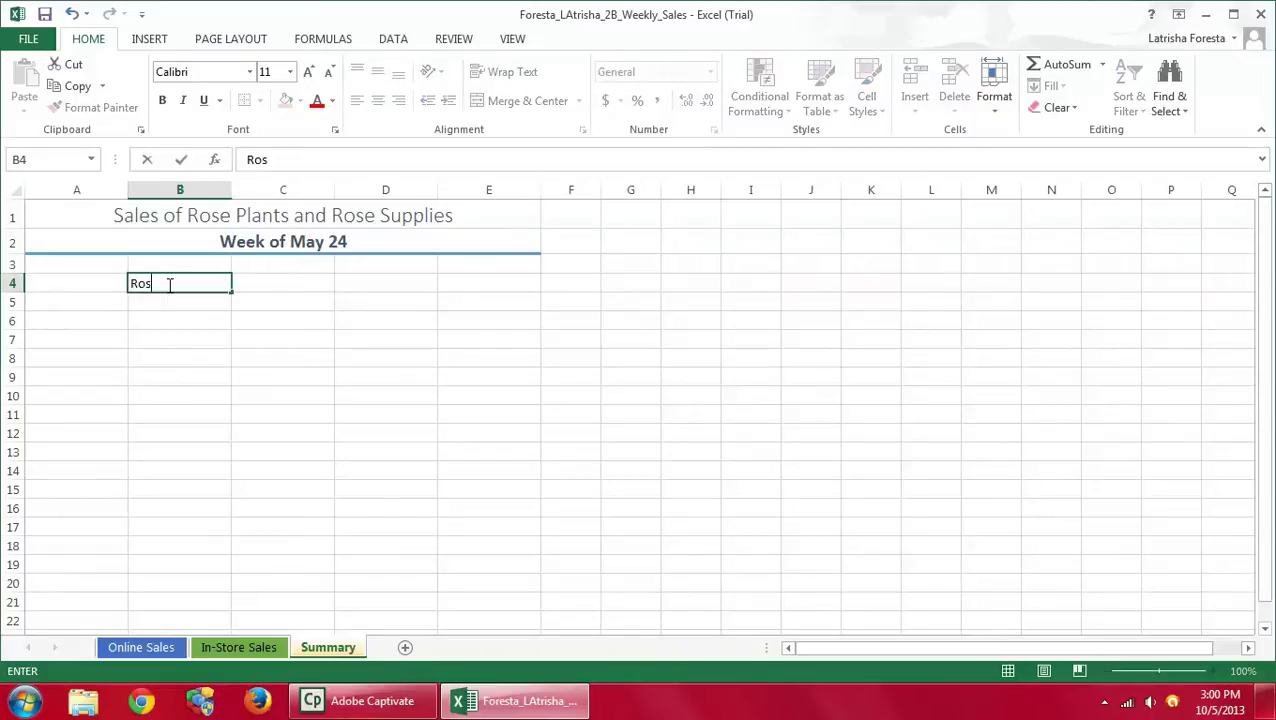
type("es/Rose suppli")
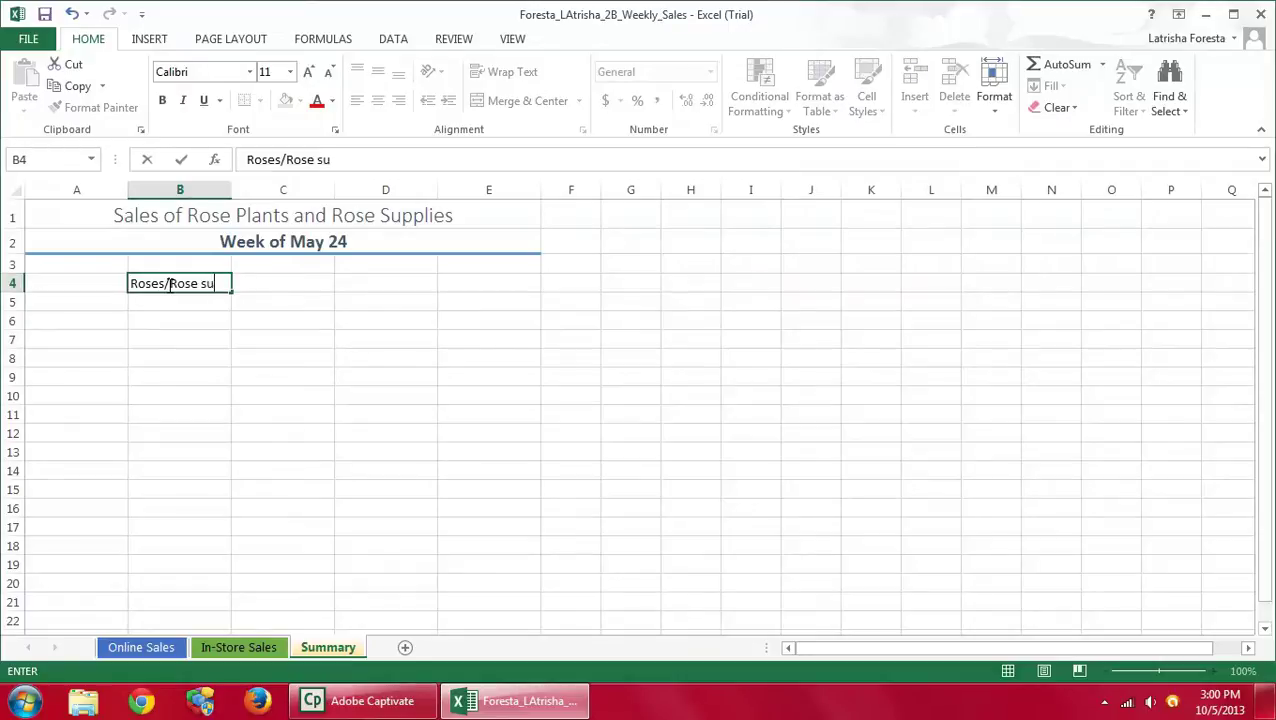
type("s")
key("Tab")
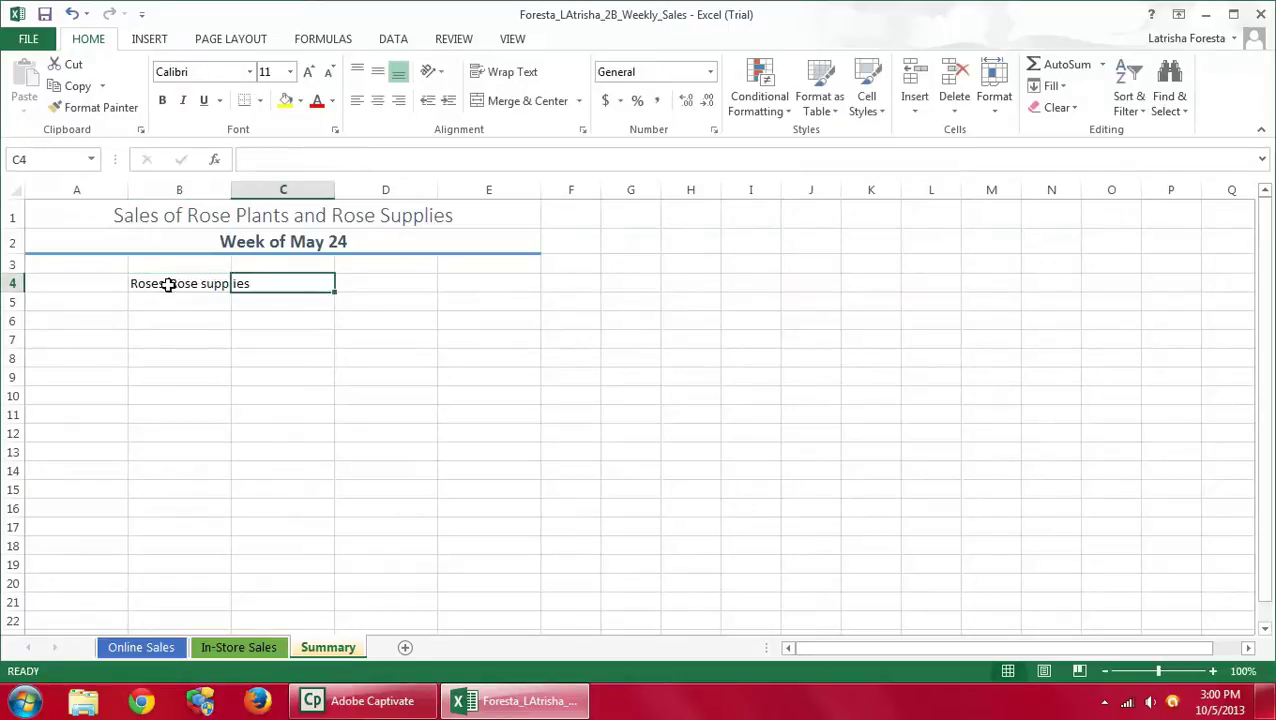
type("Rose ")
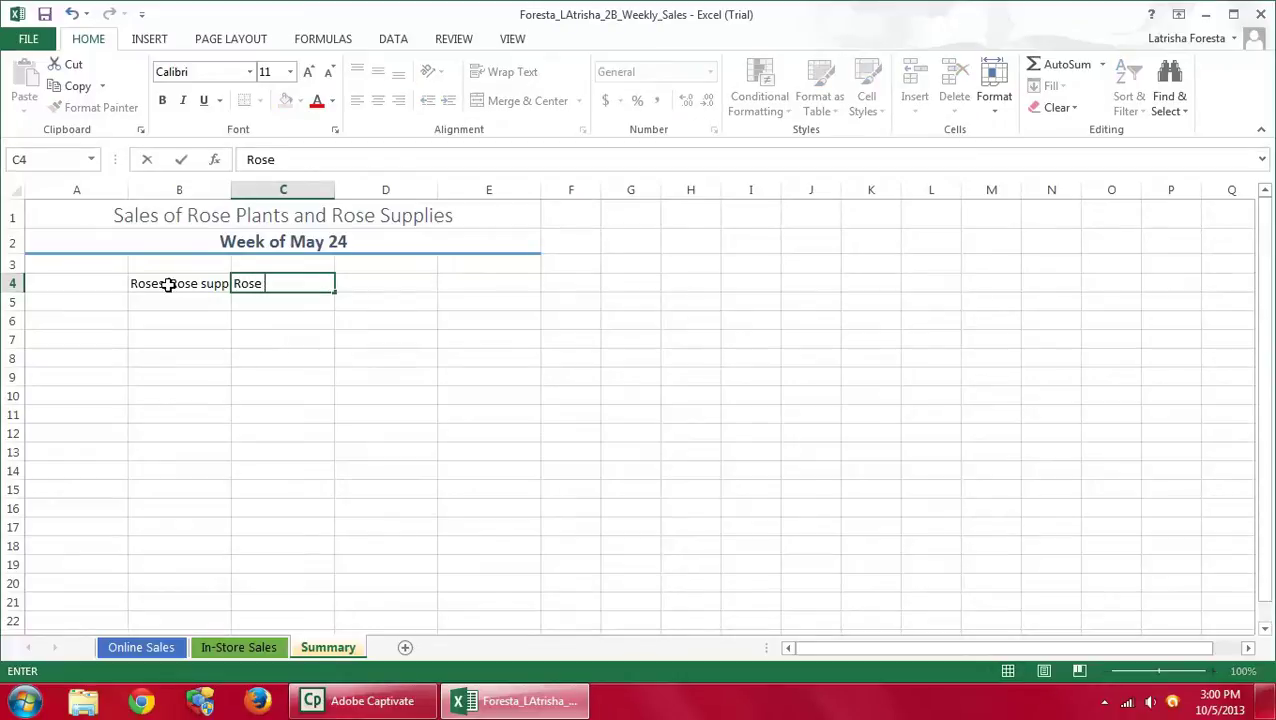
type("Sales")
key("Tab")
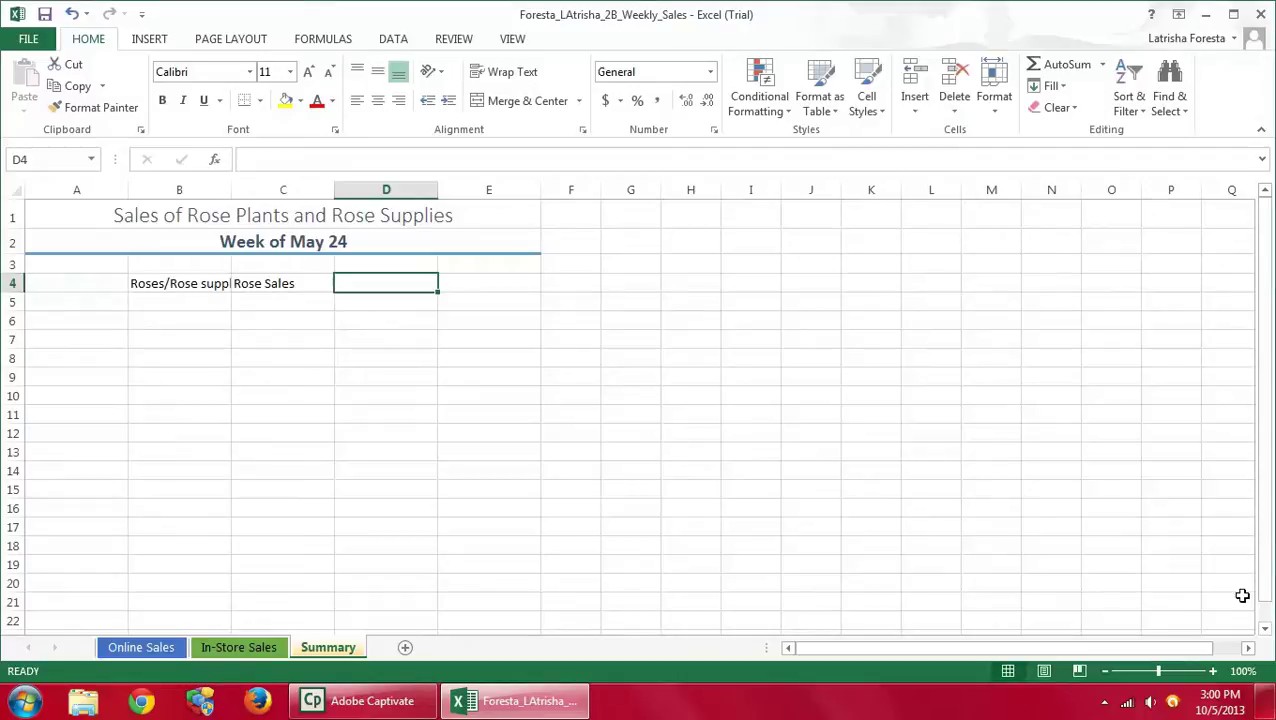
Enter the column headings "Rose Supply Sales" in D4 and "Total Sales" in E4
left_click(1212, 672)
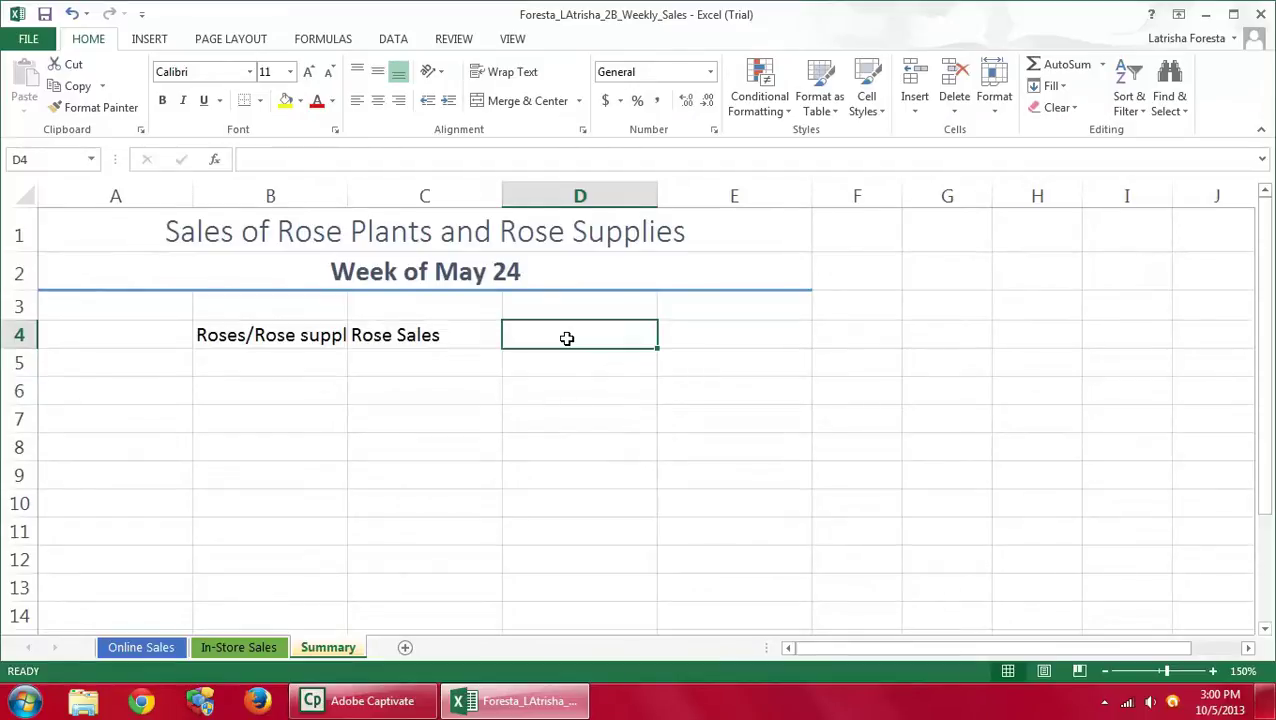
type("Rose ")
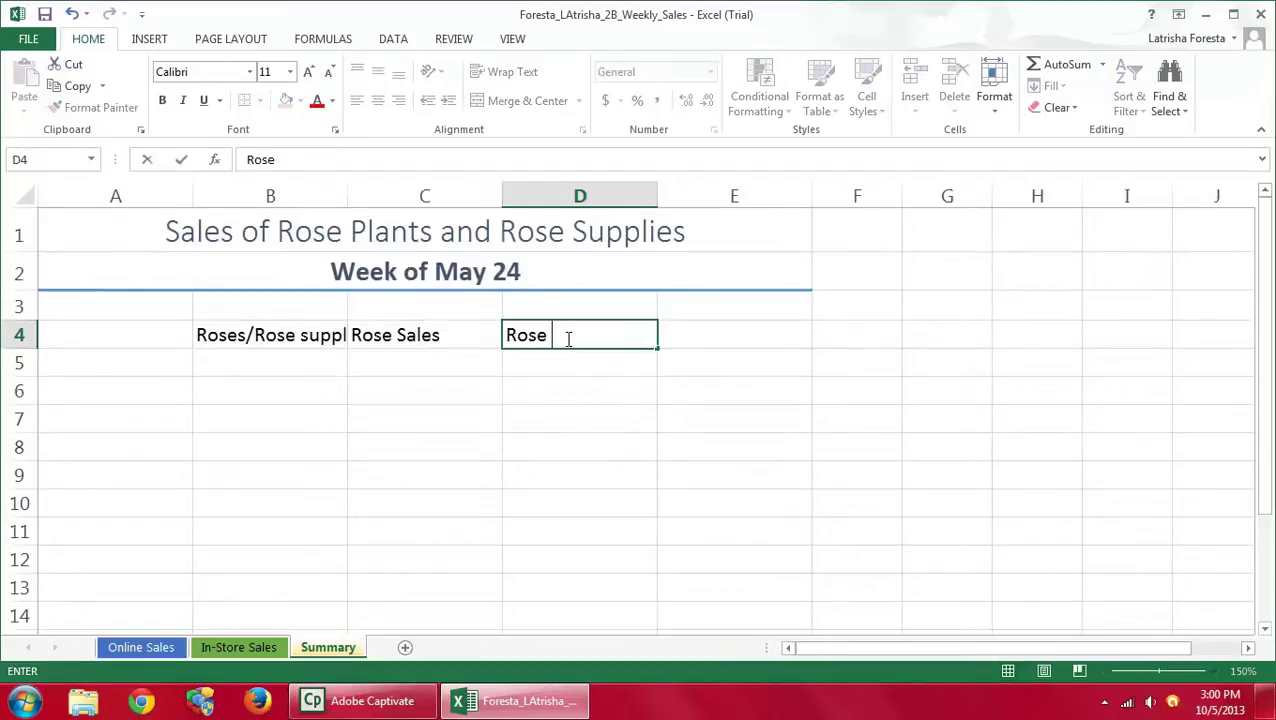
type("Supply Sales")
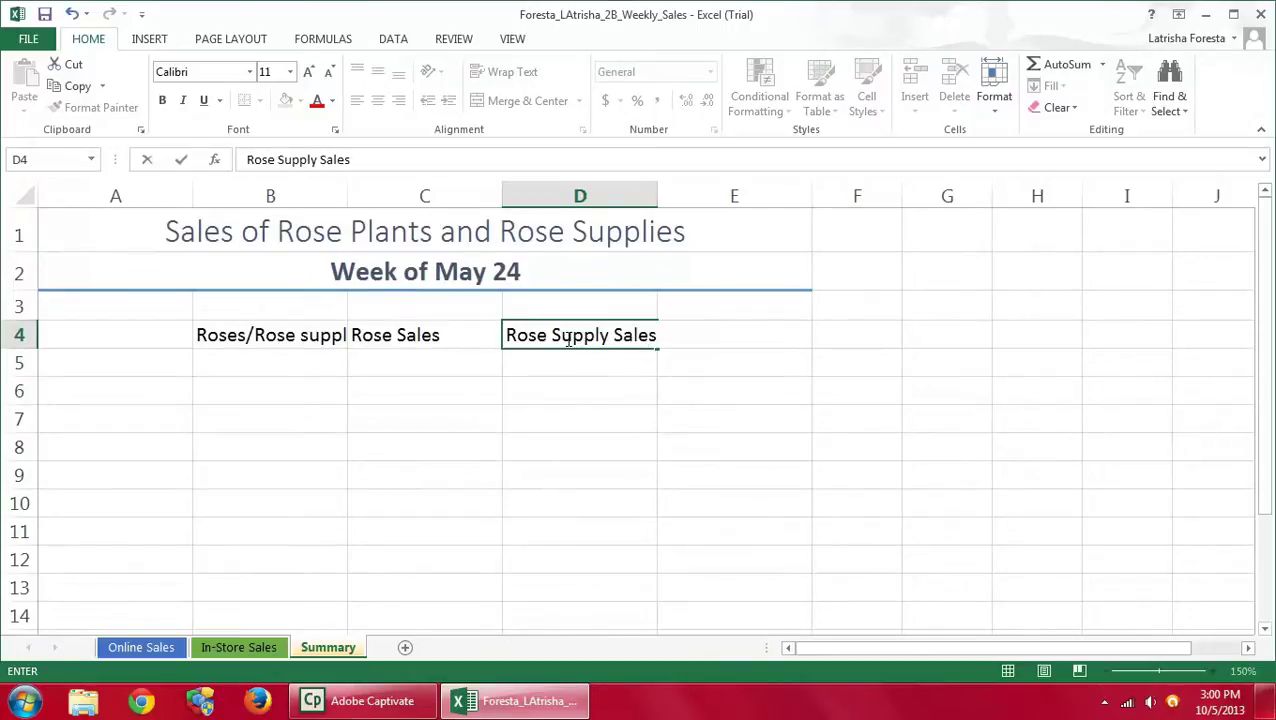
key("Tab")
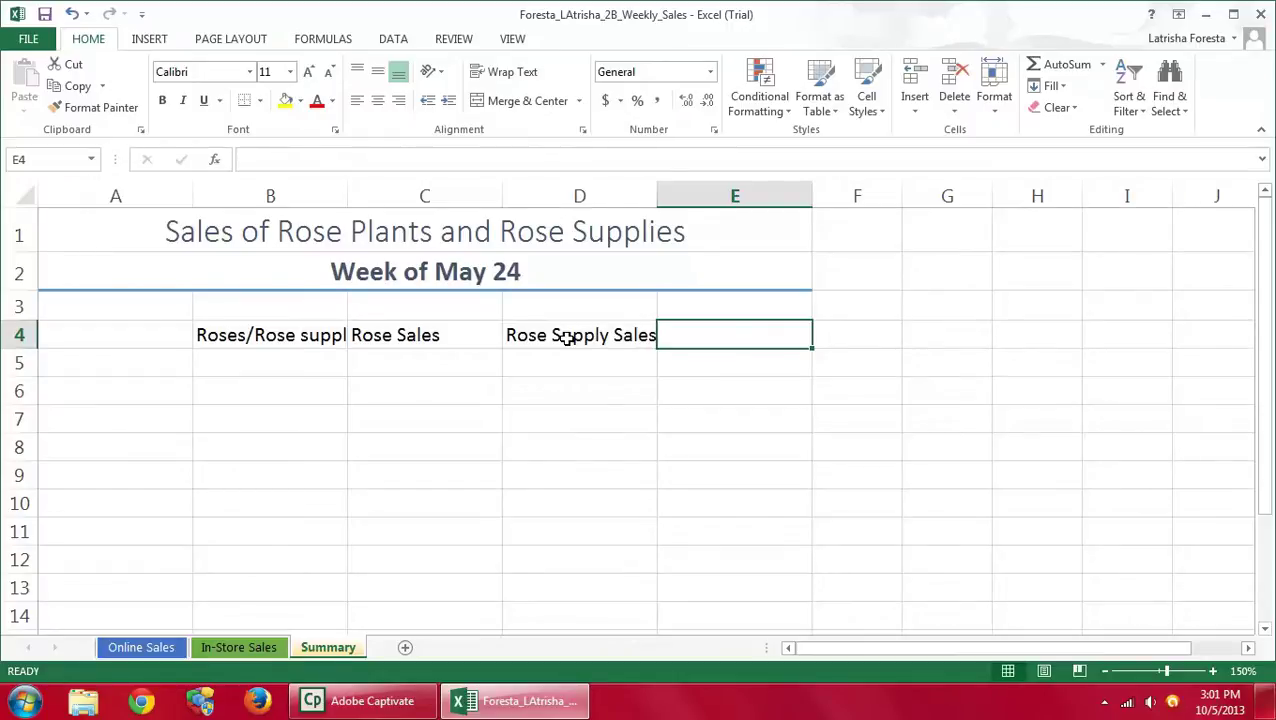
type("T")
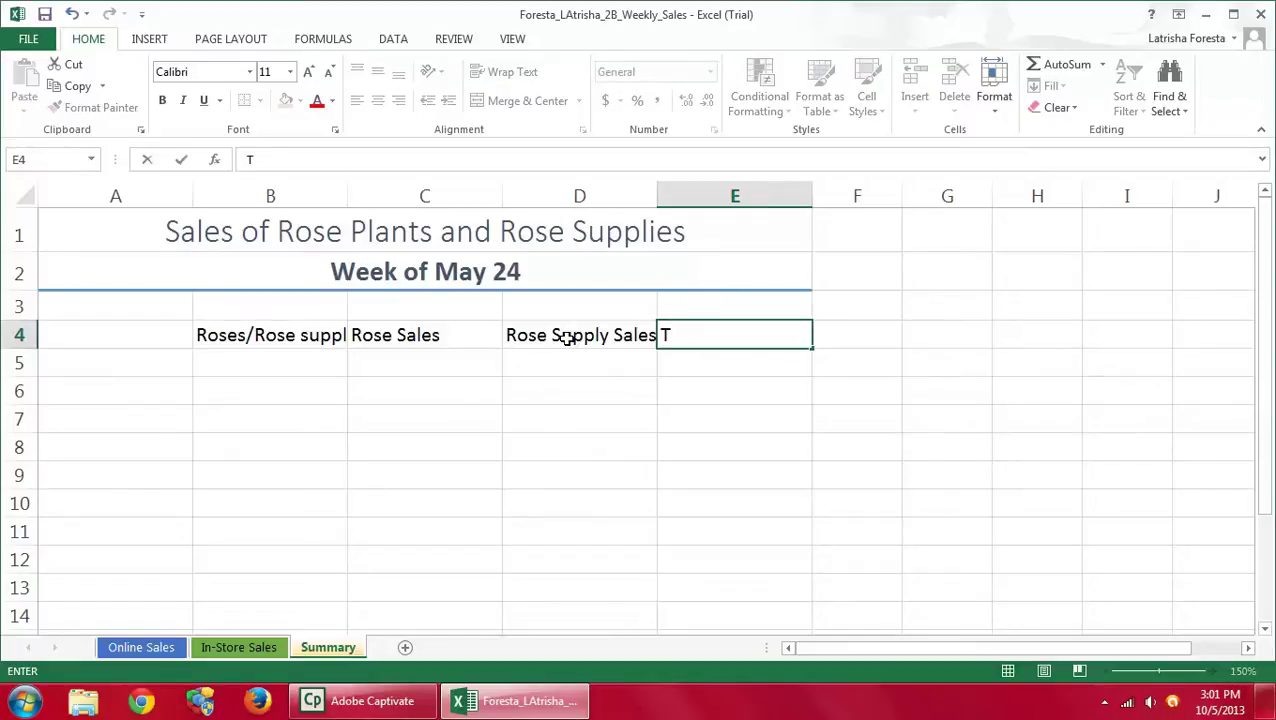
type("otal Sales")
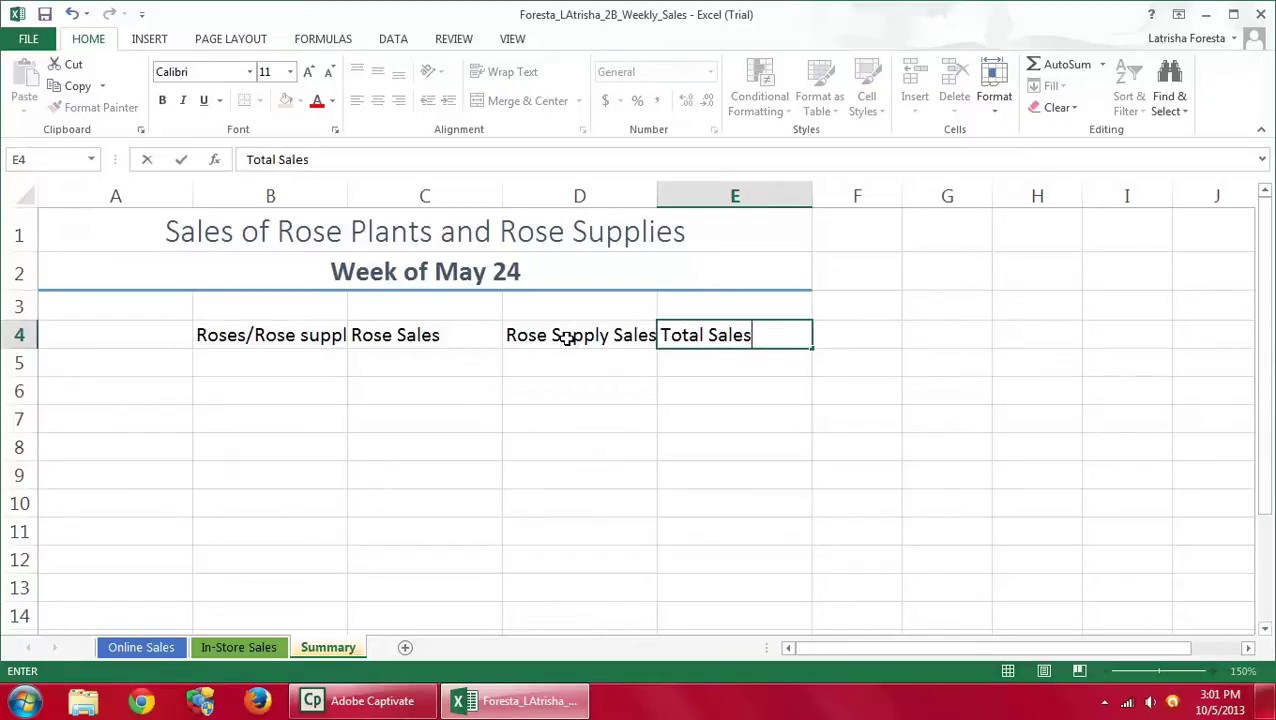
key("Return")
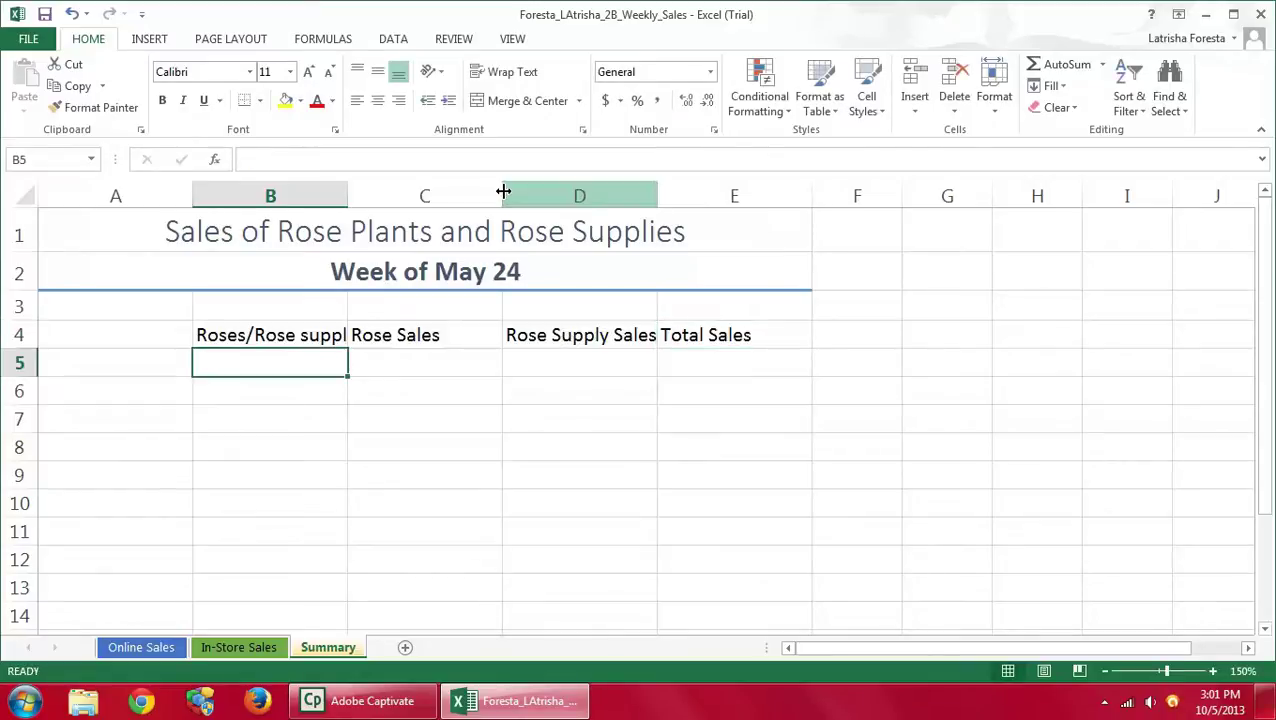
Apply the Heading 3 cell style to the column headings in B4:E4
left_click_drag(278, 335, 705, 341)
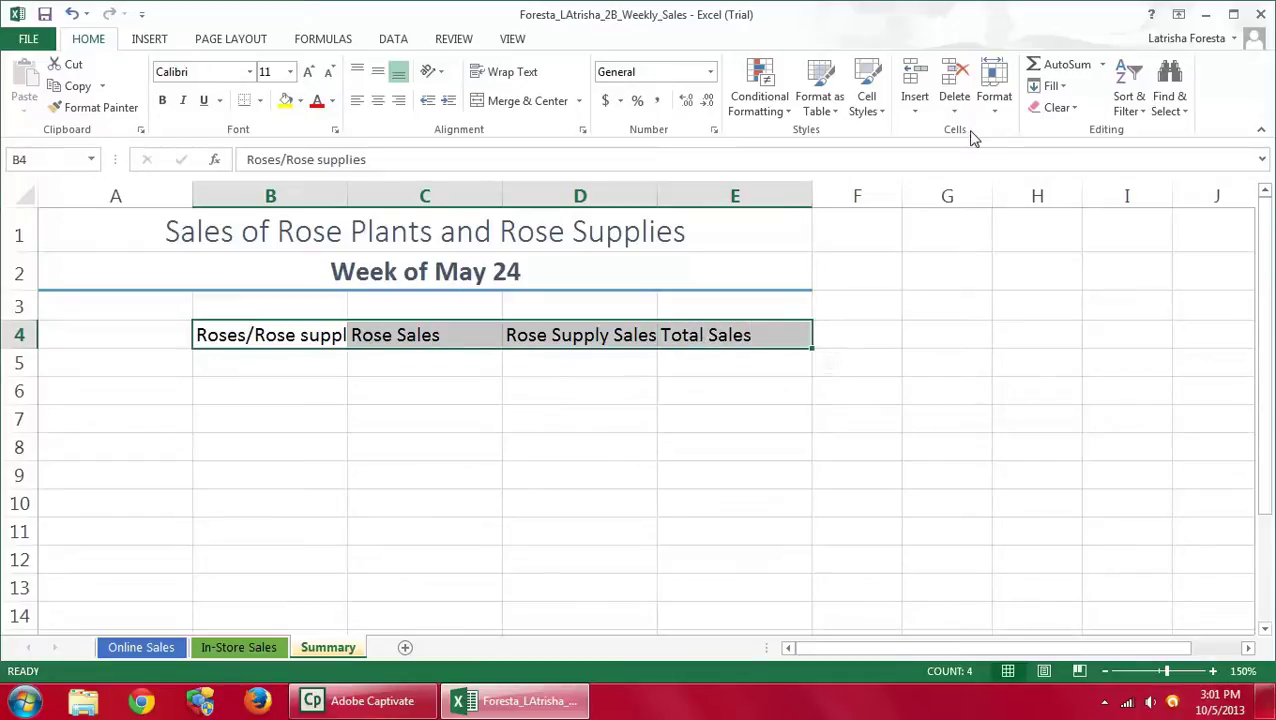
left_click(867, 108)
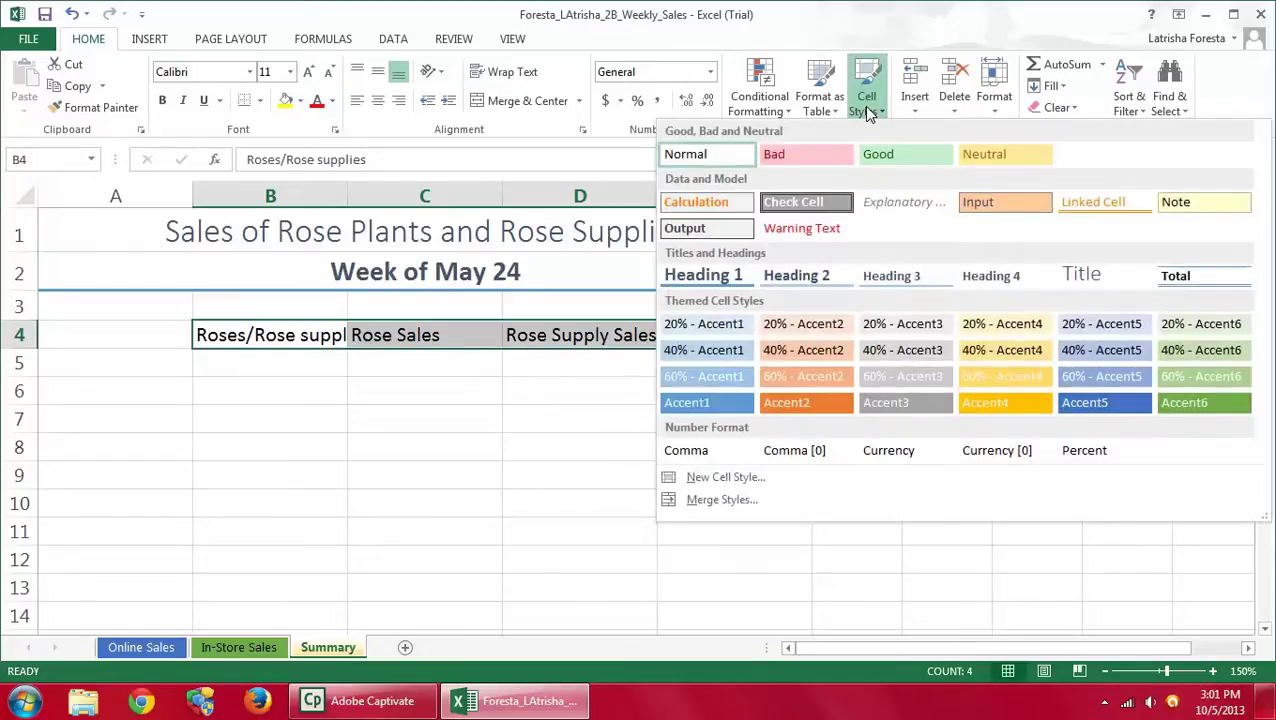
left_click(895, 277)
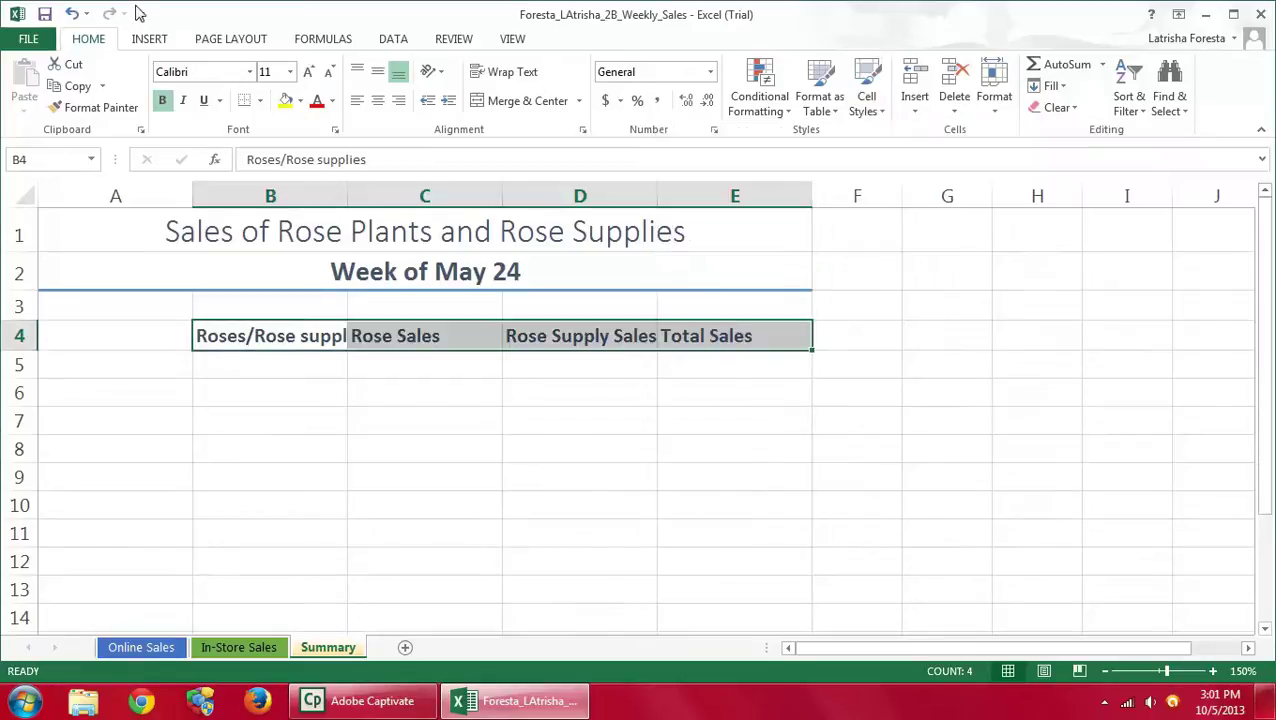
Center the column headings in B4:E4 horizontally, middle-align them vertically and wrap their text
left_click(380, 102)
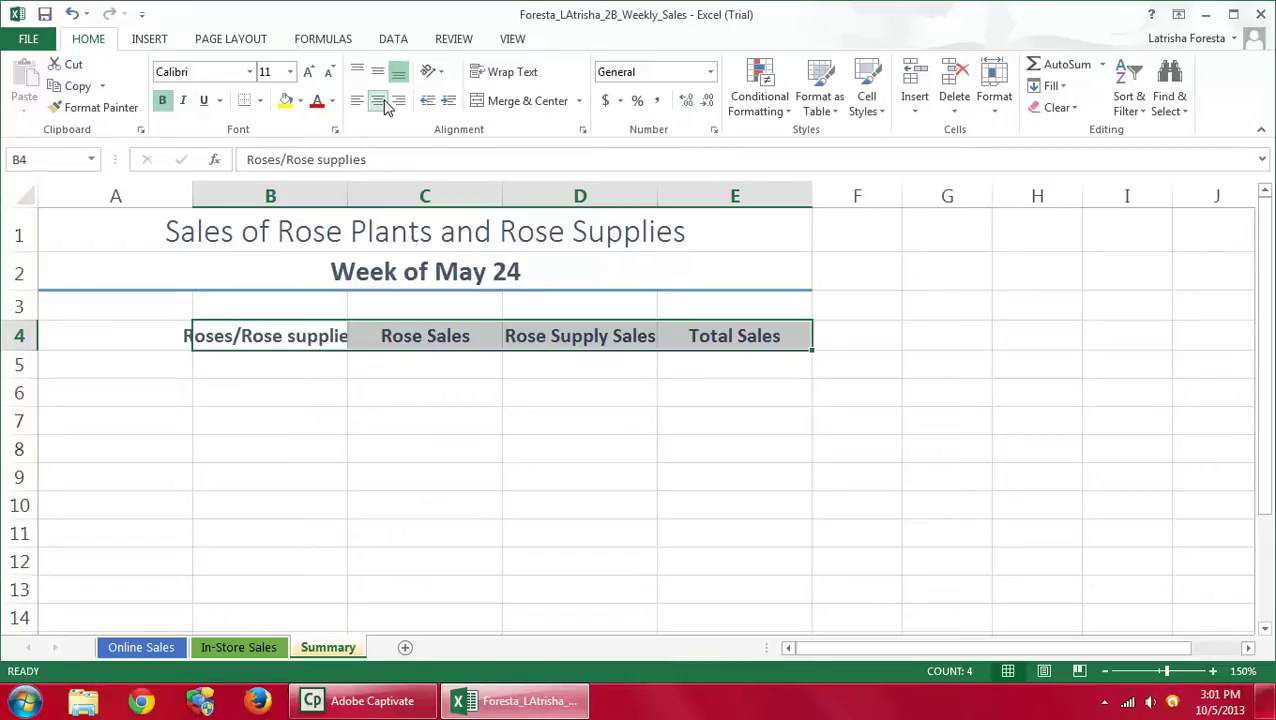
left_click(383, 70)
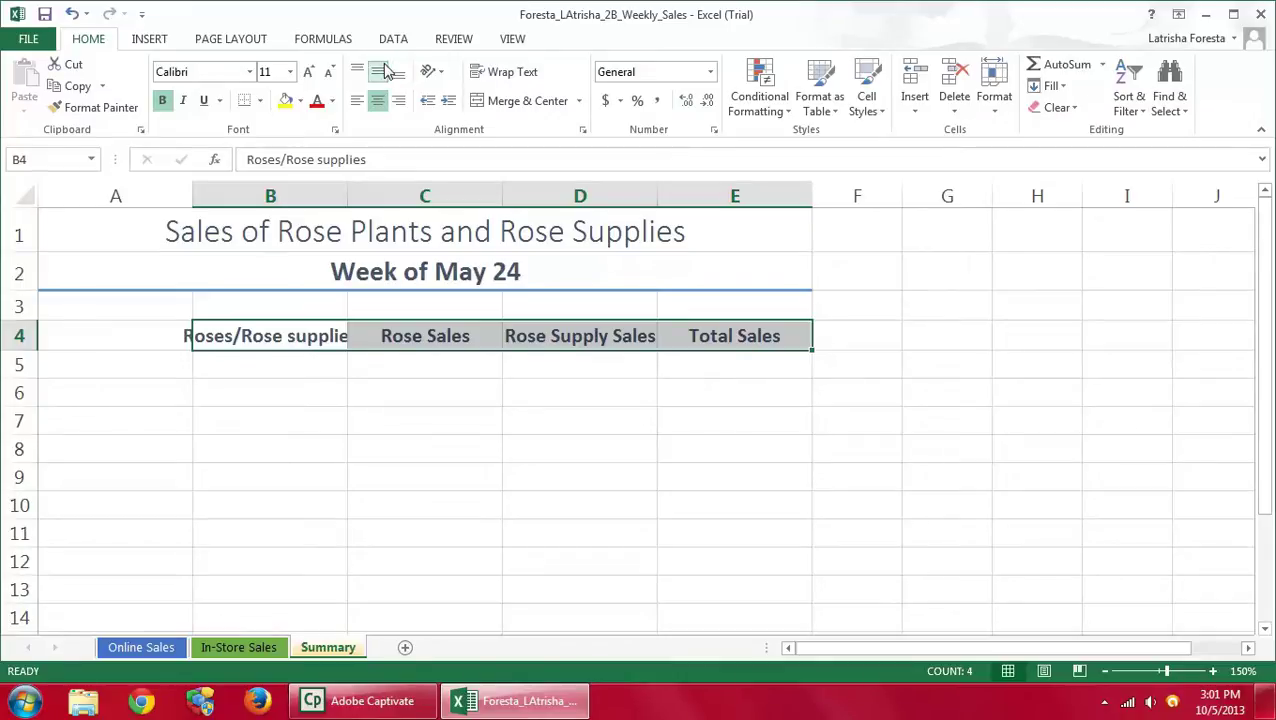
left_click(507, 77)
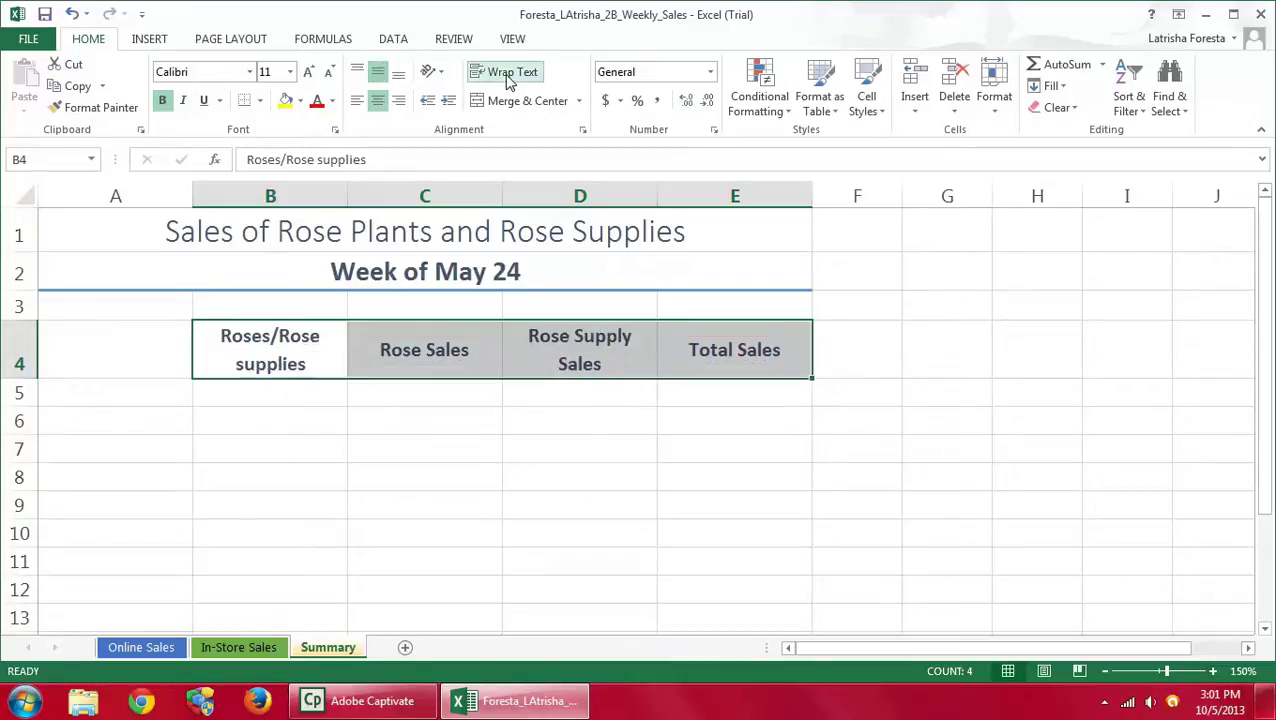
Capitalize the last word of the heading in B4 so it reads "Roses/Rose Supplies"
left_click(264, 348)
left_click(322, 160)
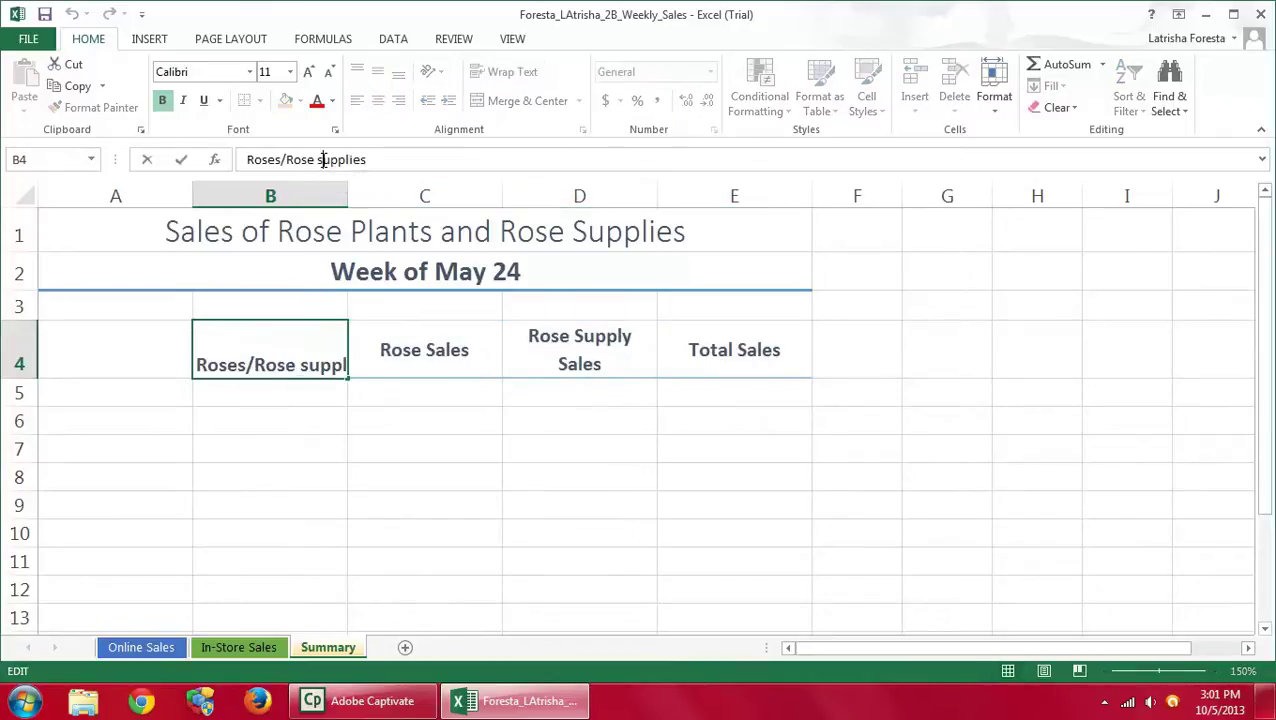
key("BackSpace")
type("S")
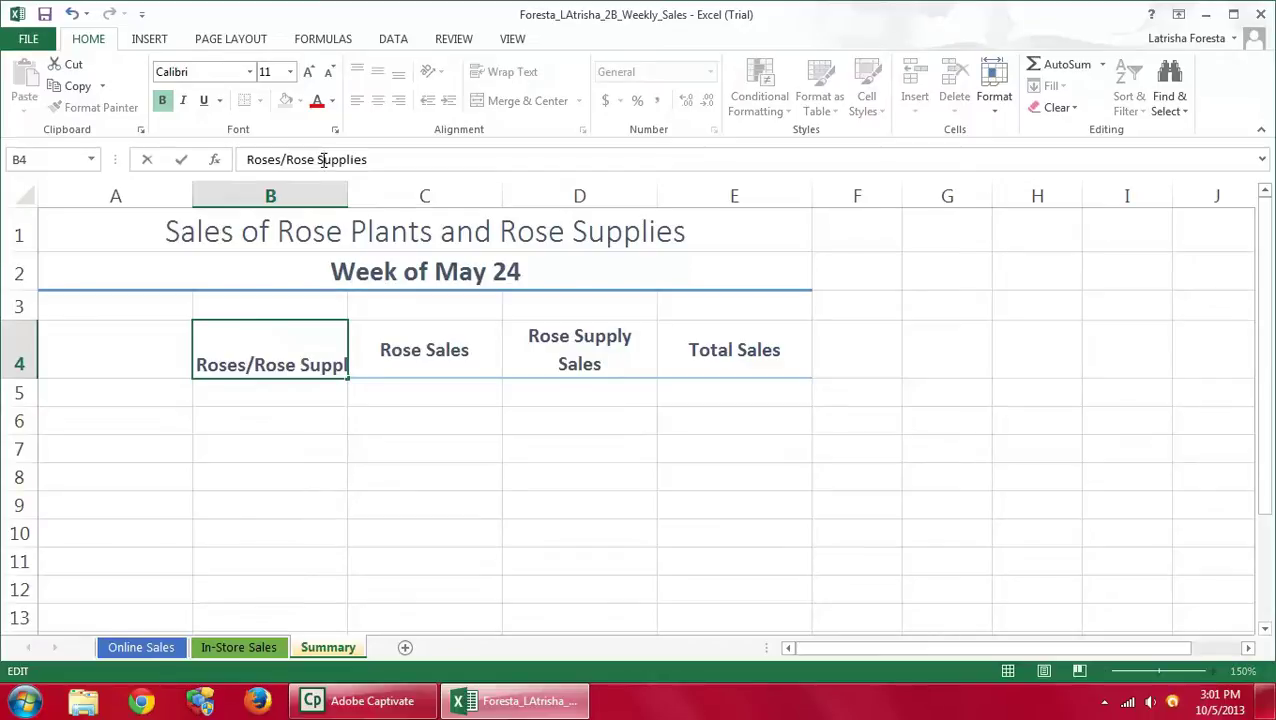
Enter the row labels "Online Sales" in A5 and "In-StoreSales" in A6, and save the workbook
left_click(153, 405)
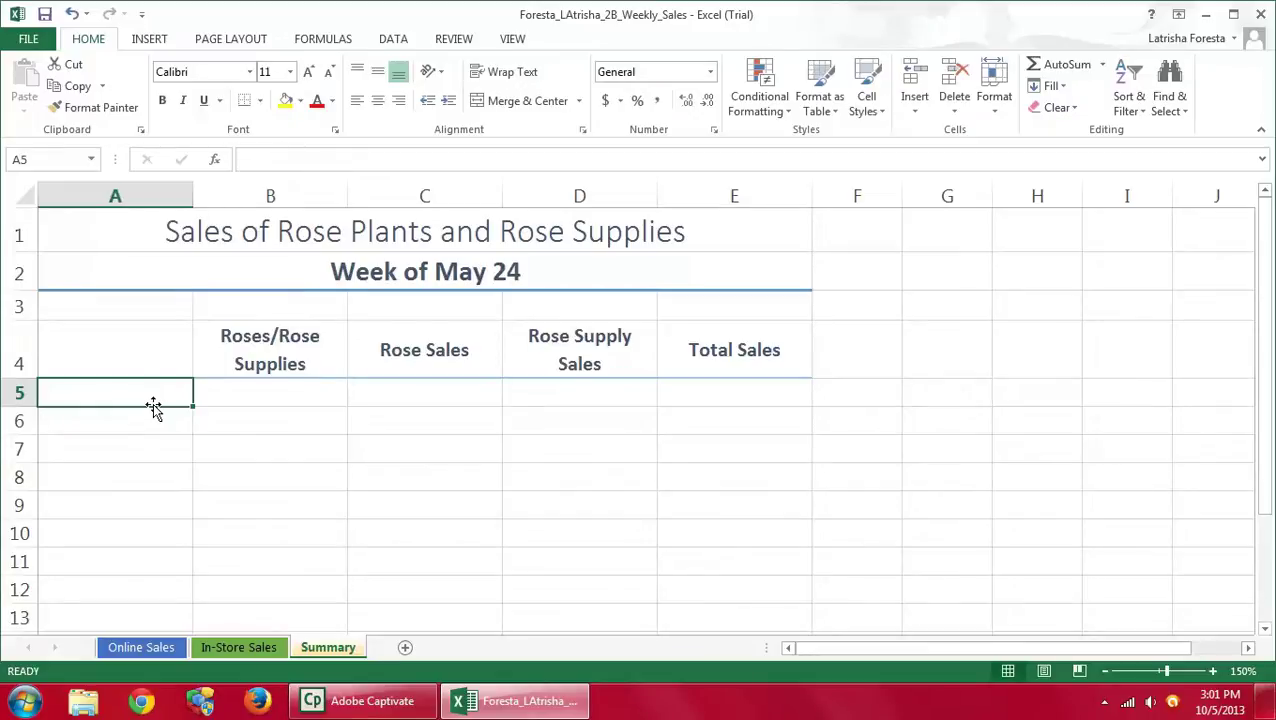
type("Onlin")
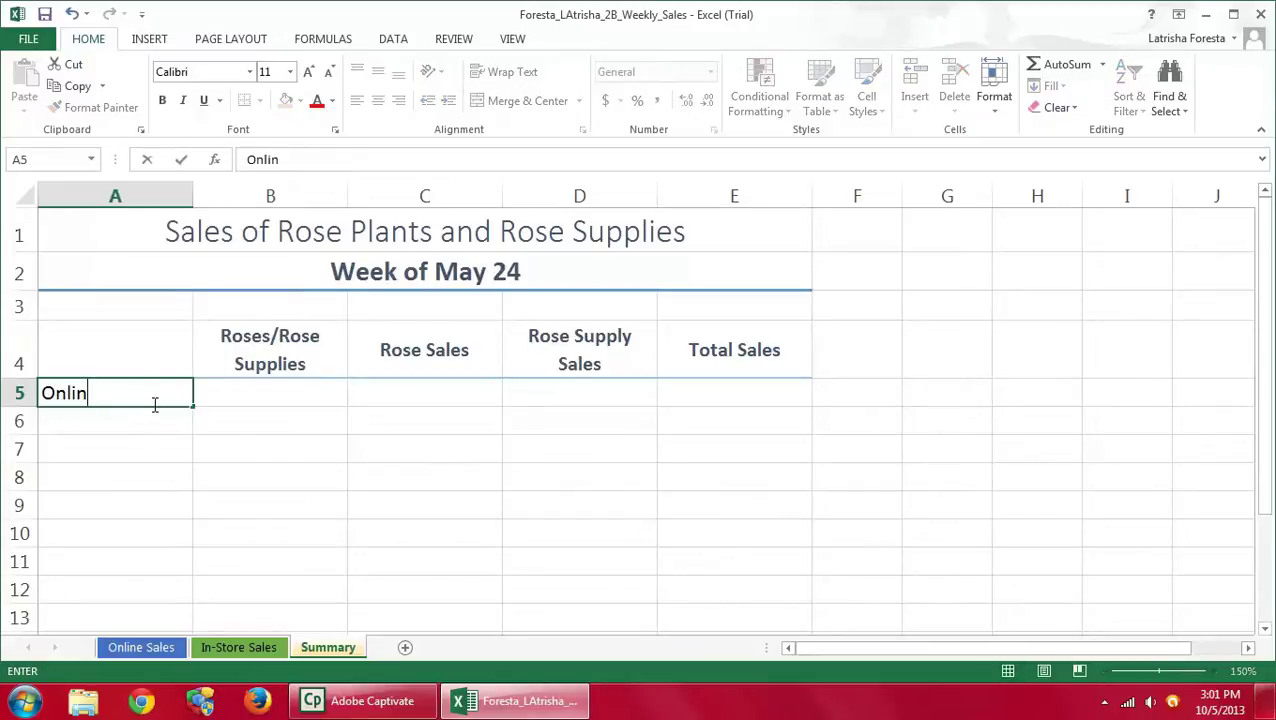
type("e Sales")
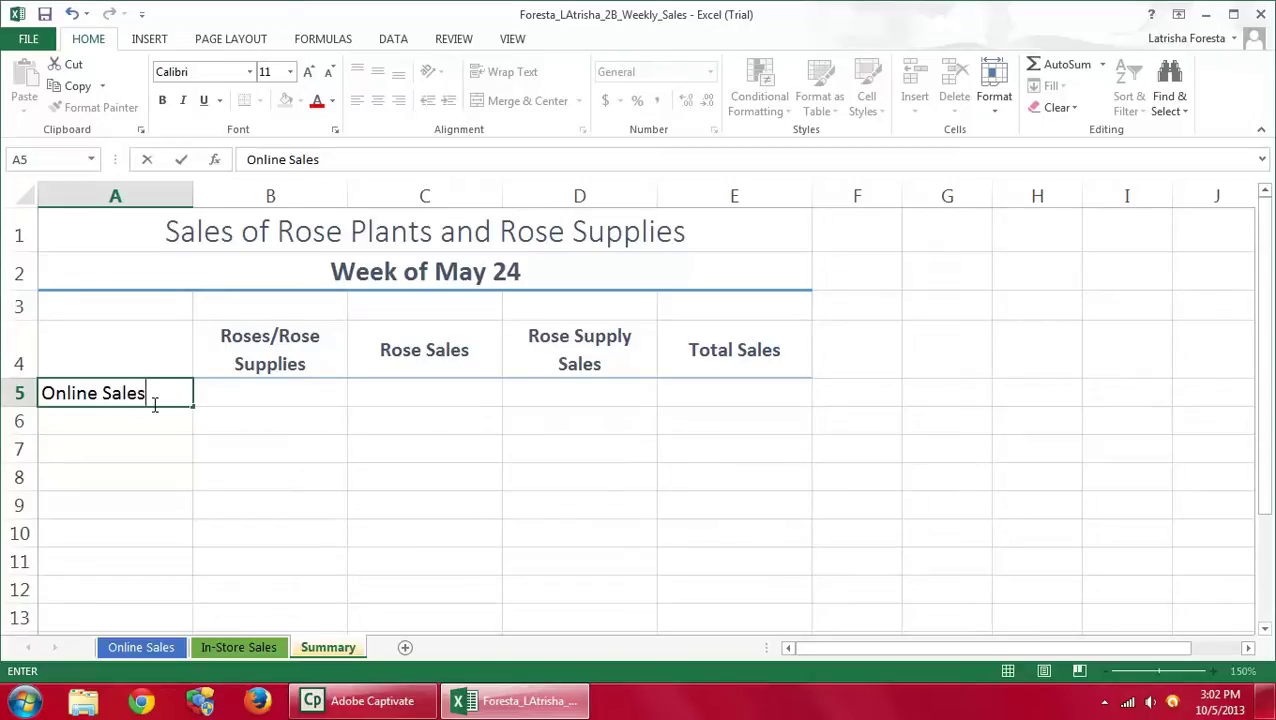
key("Return")
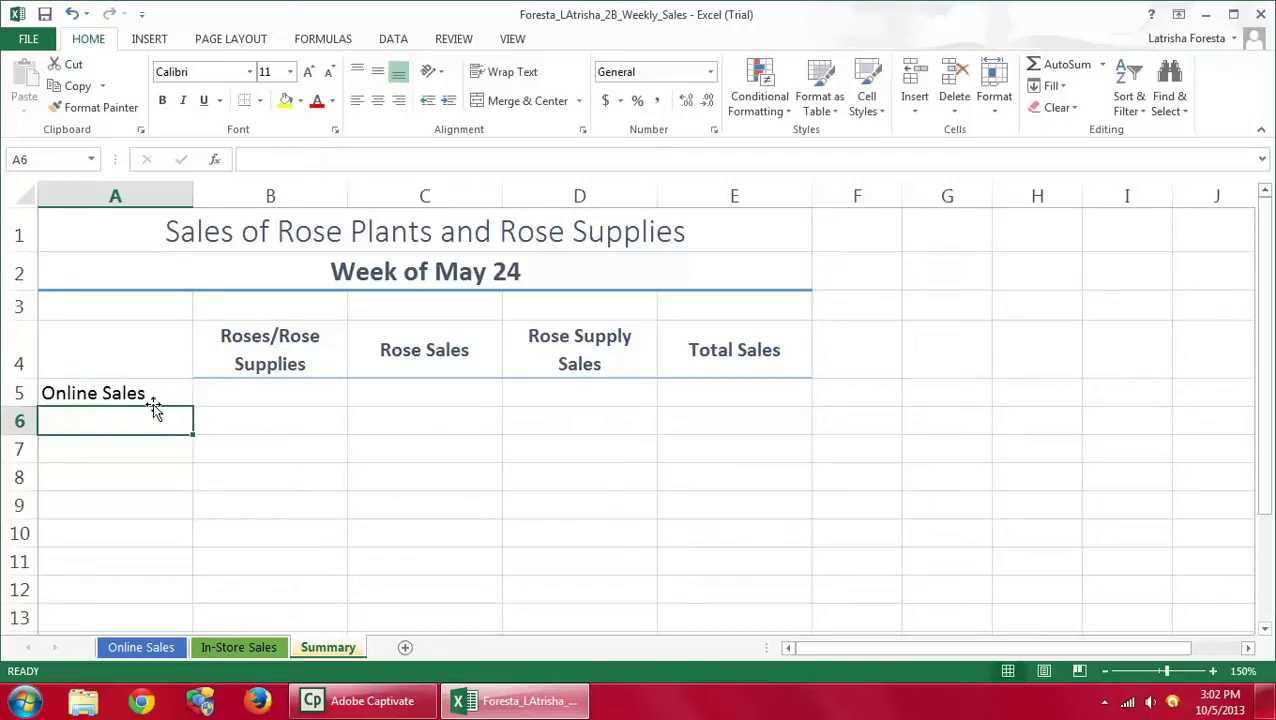
type("I")
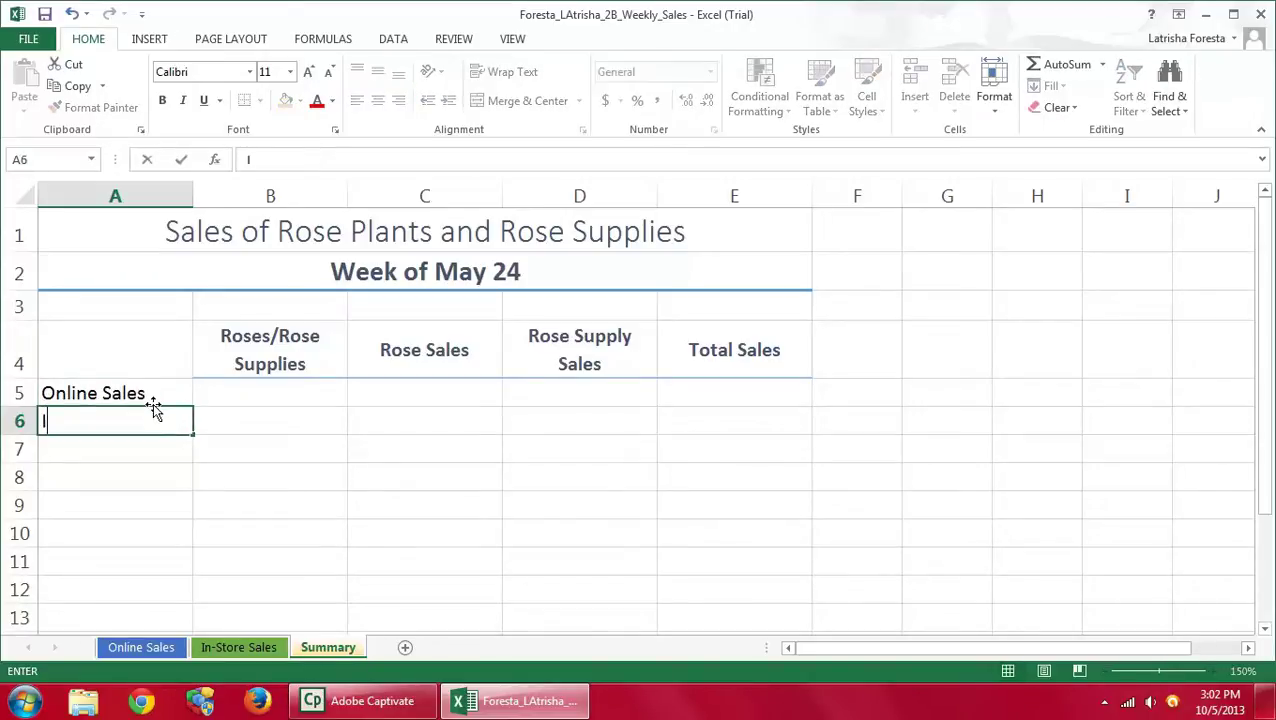
type("n-StoreSales")
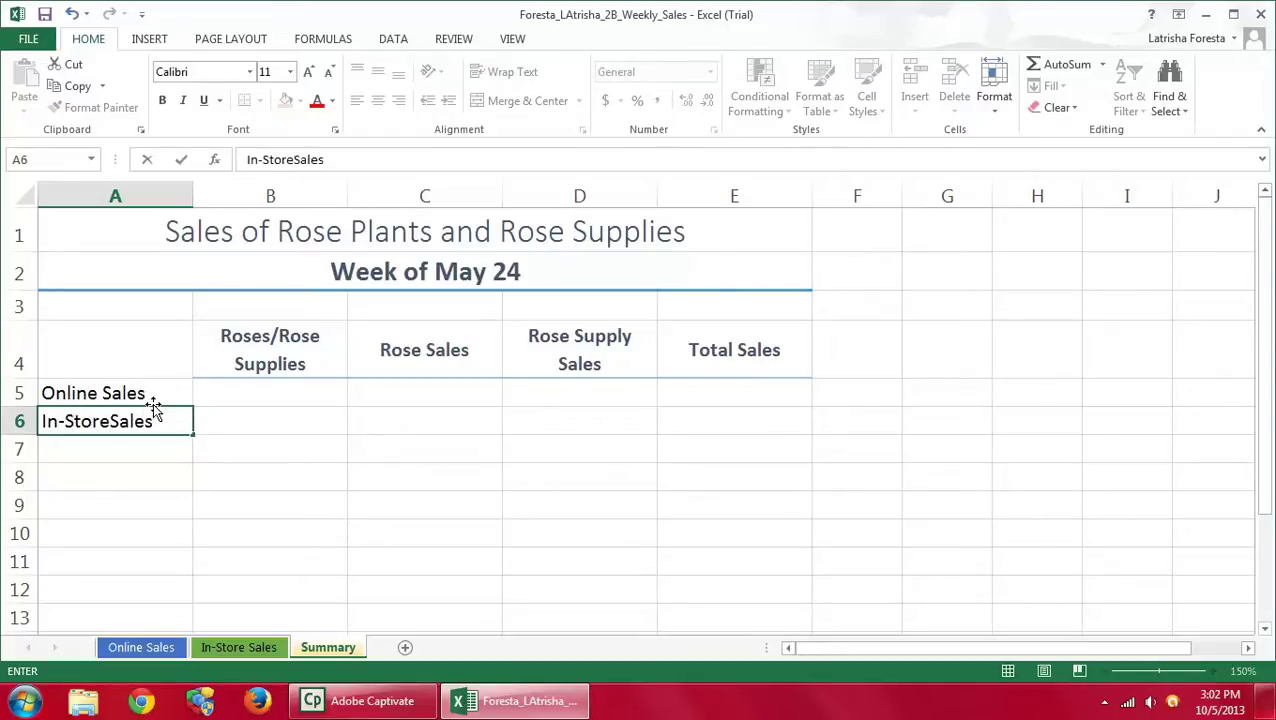
left_click(45, 16)
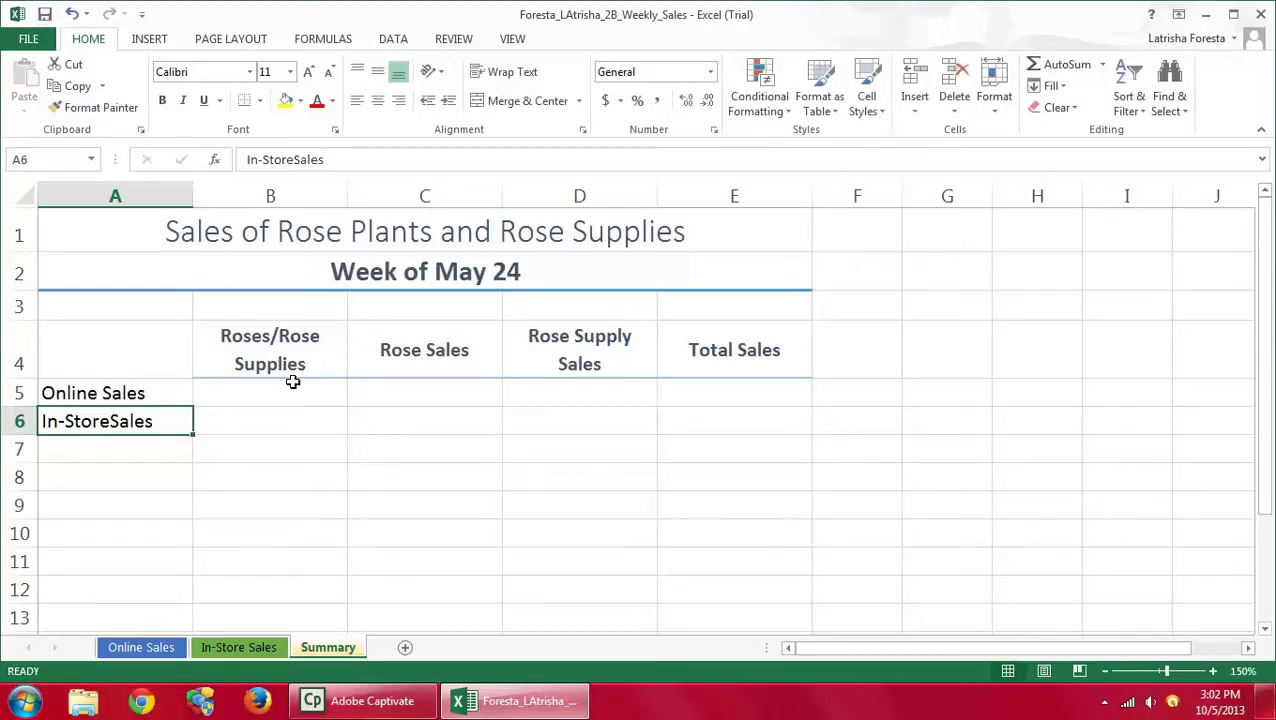
Link Summary cell C5 to the online Total Rose Sales total with ='Online Sales'!E12 and check its formula
left_click(416, 395)
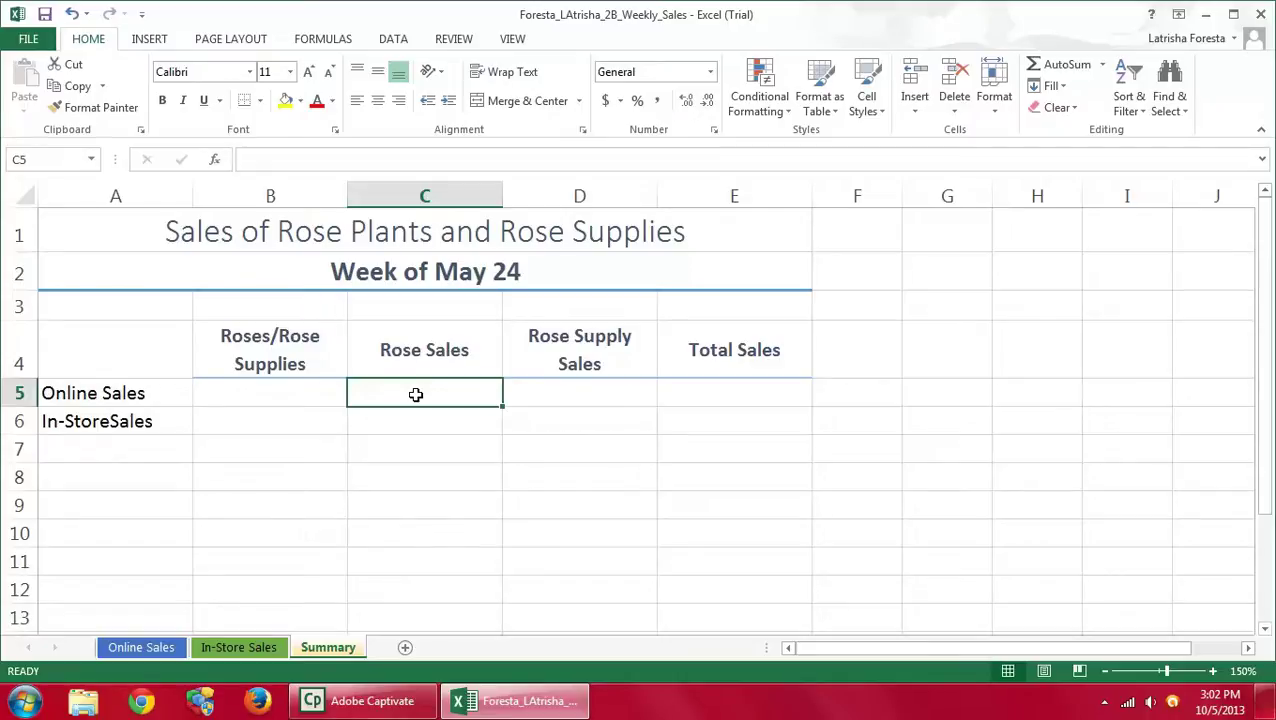
type("=")
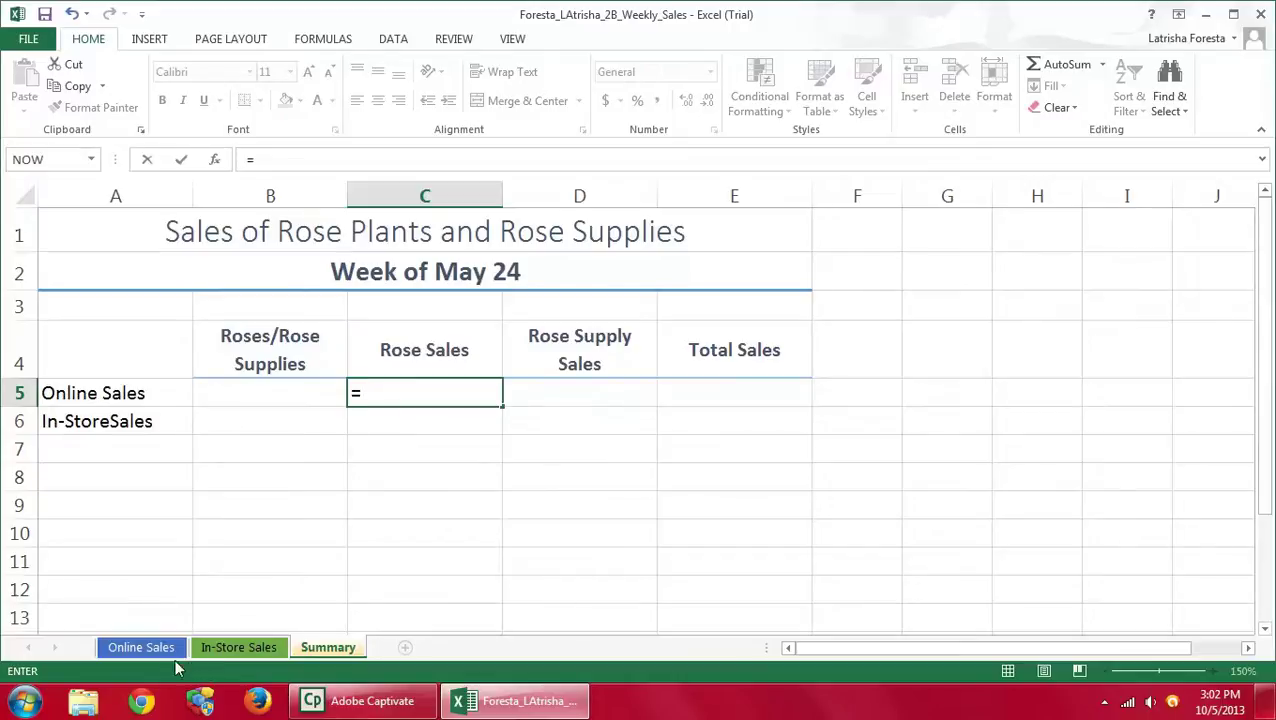
left_click(141, 647)
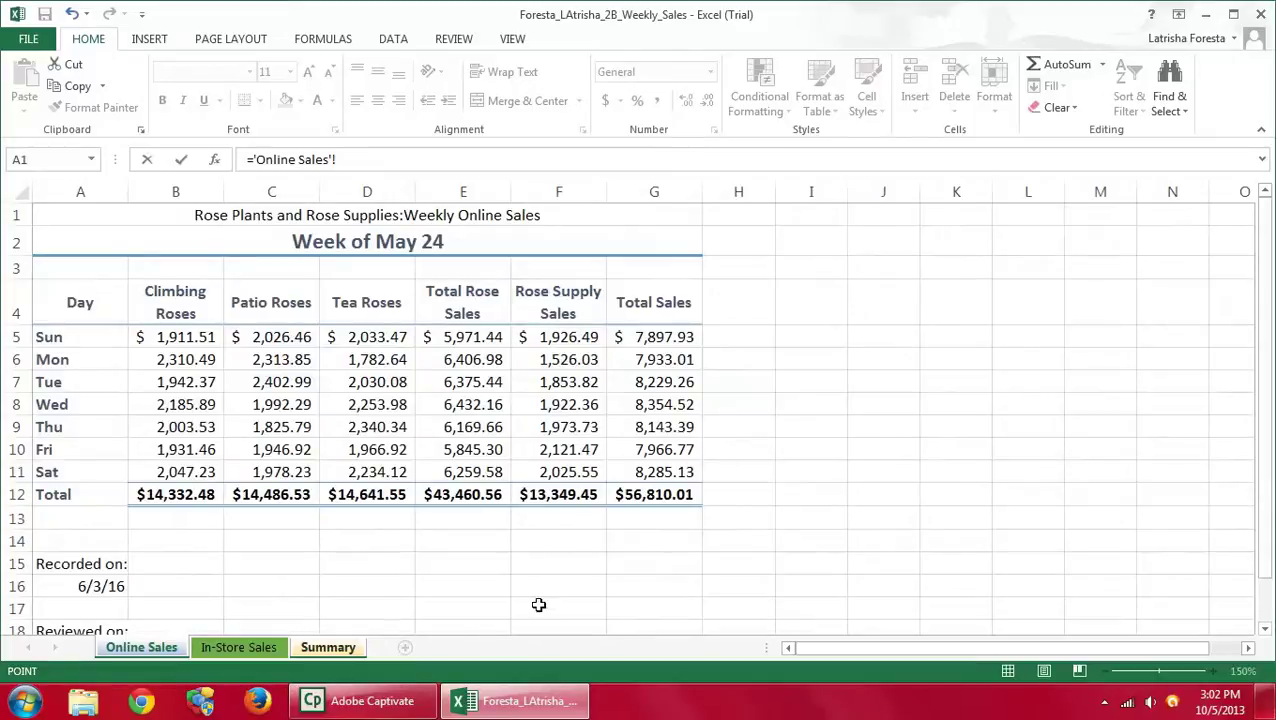
left_click(466, 494)
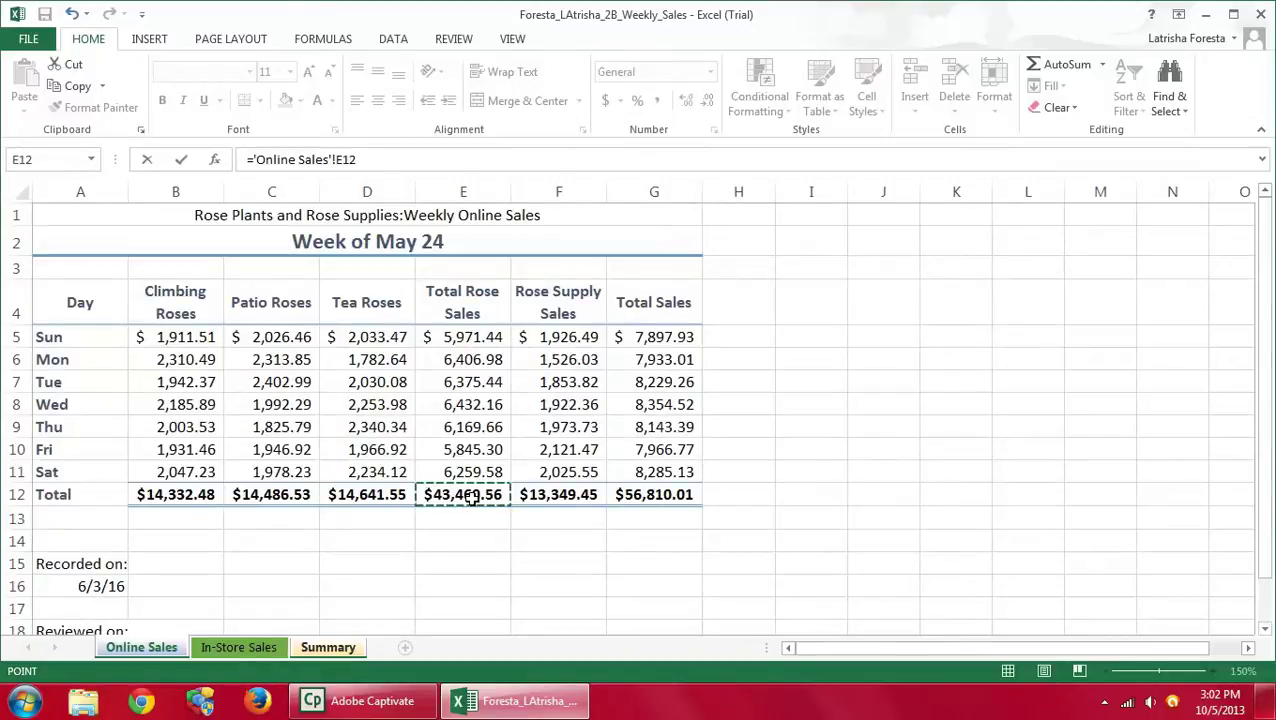
key("Return")
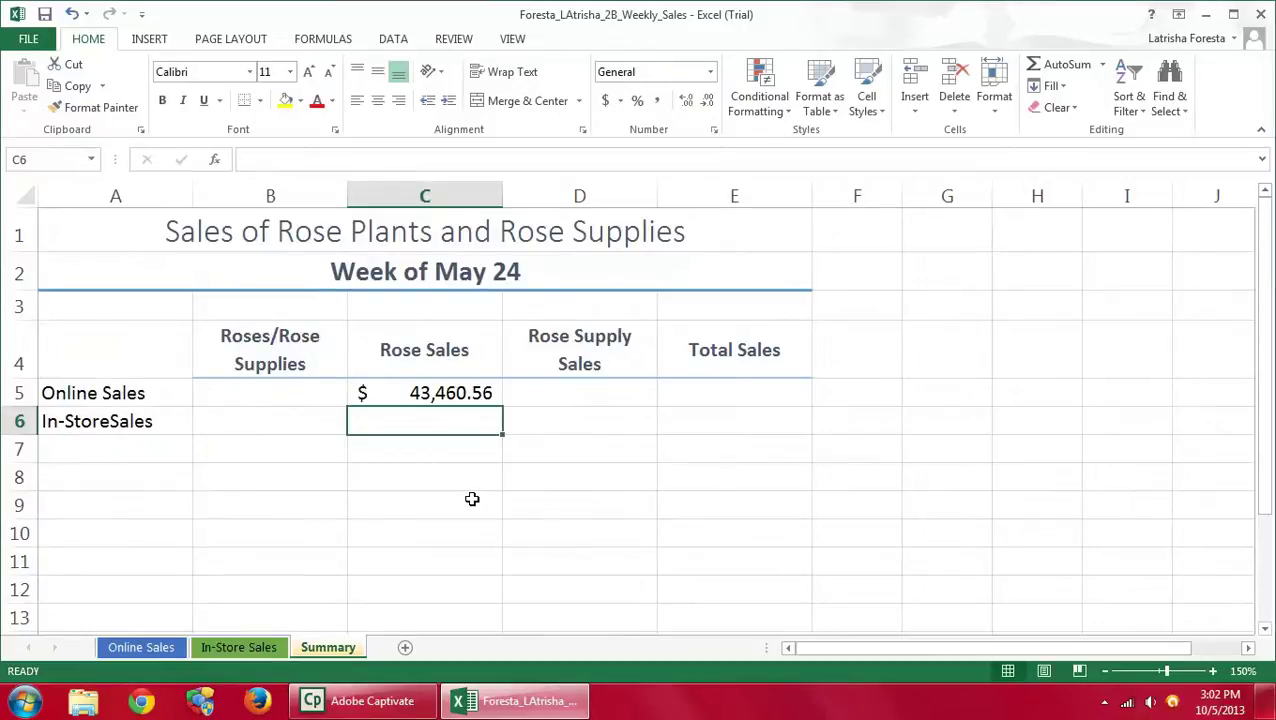
left_click(414, 392)
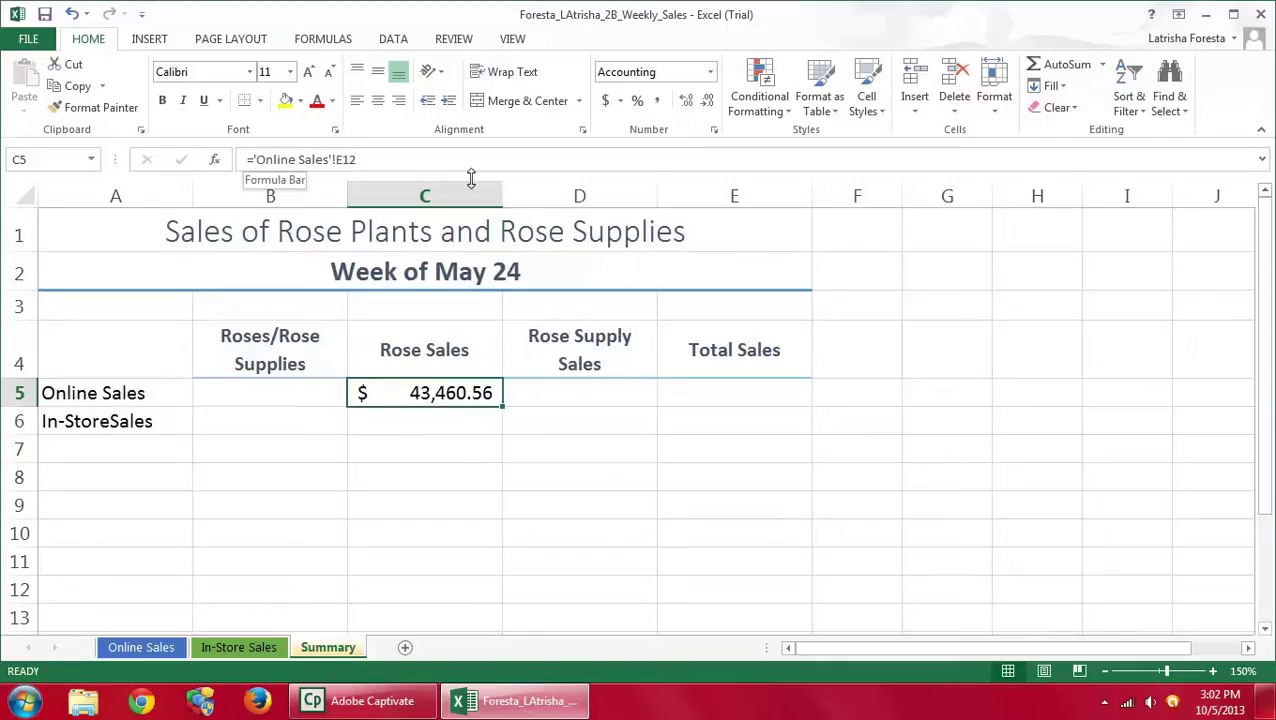
Link Summary cell D5 to the online Rose Supply Sales total with ='Online Sales'!F12
left_click(557, 397)
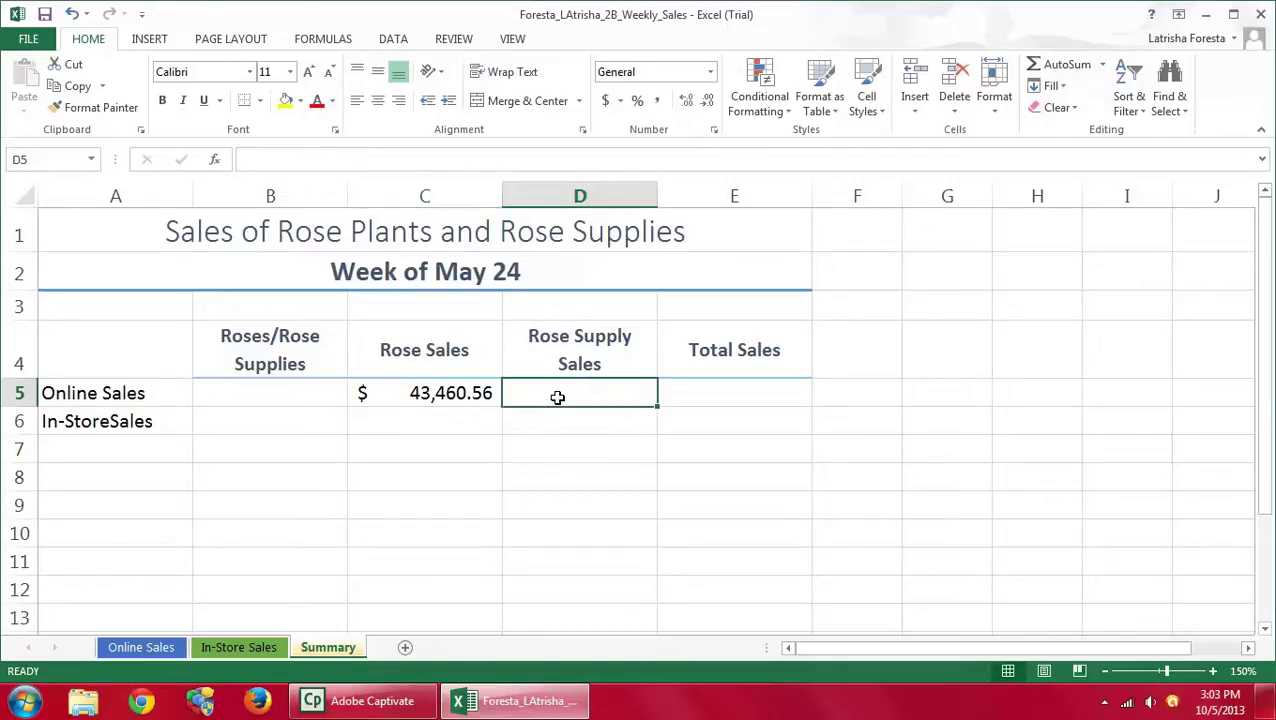
type("=")
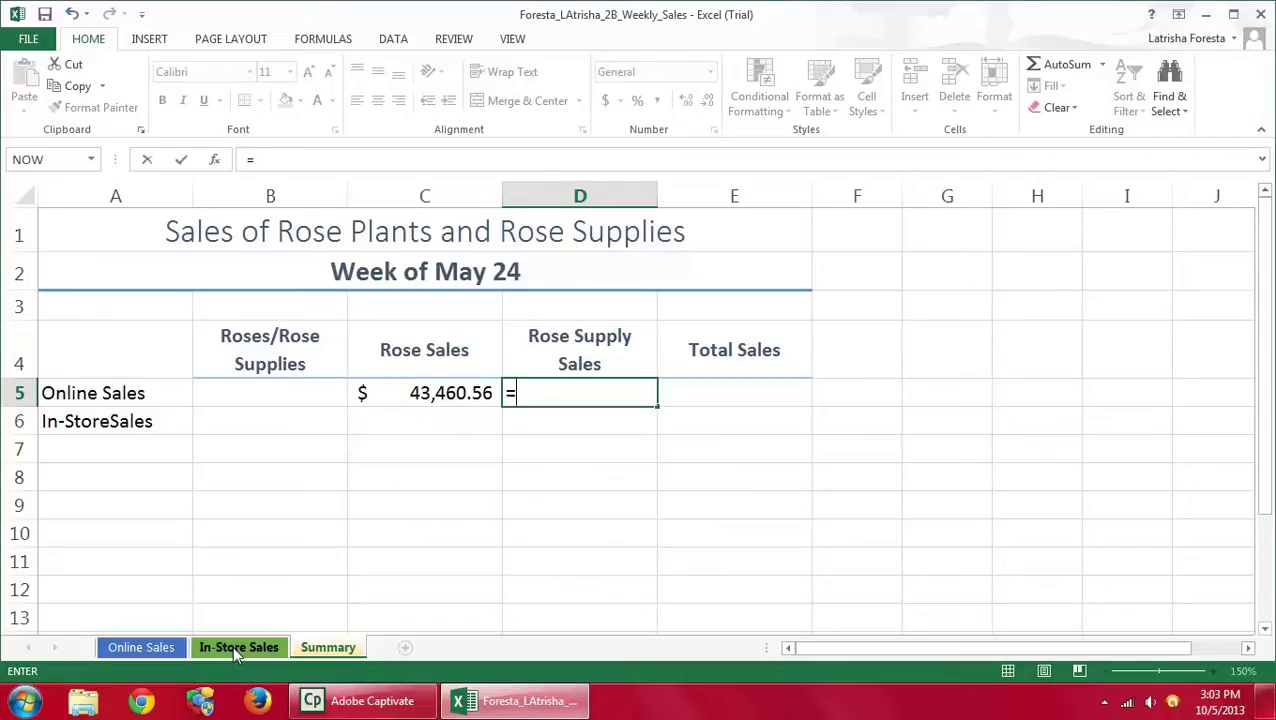
left_click(141, 647)
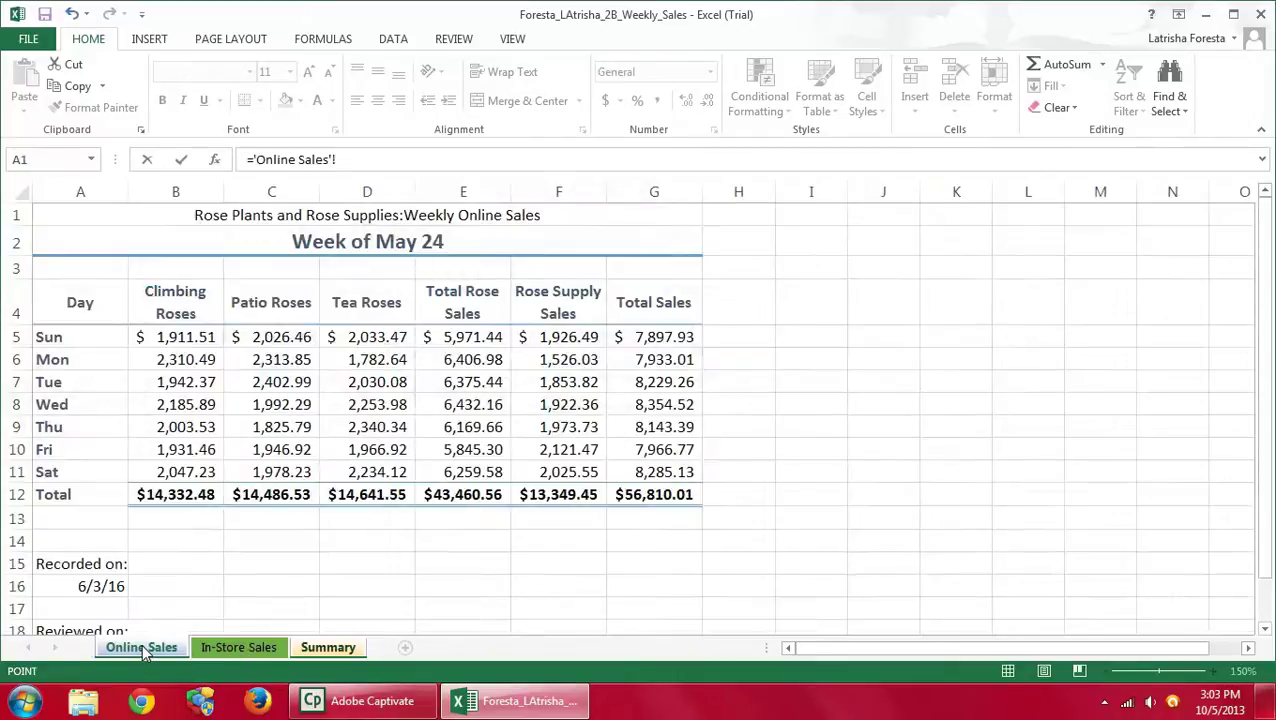
left_click(549, 494)
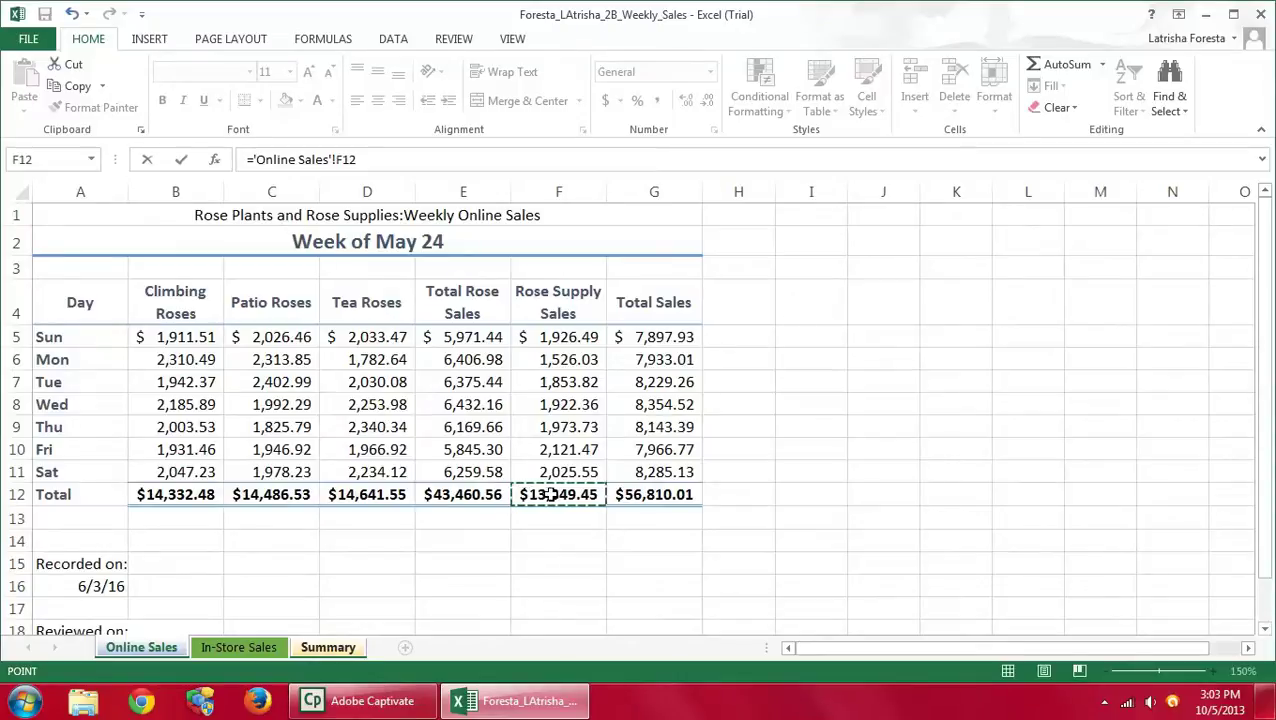
key("Return")
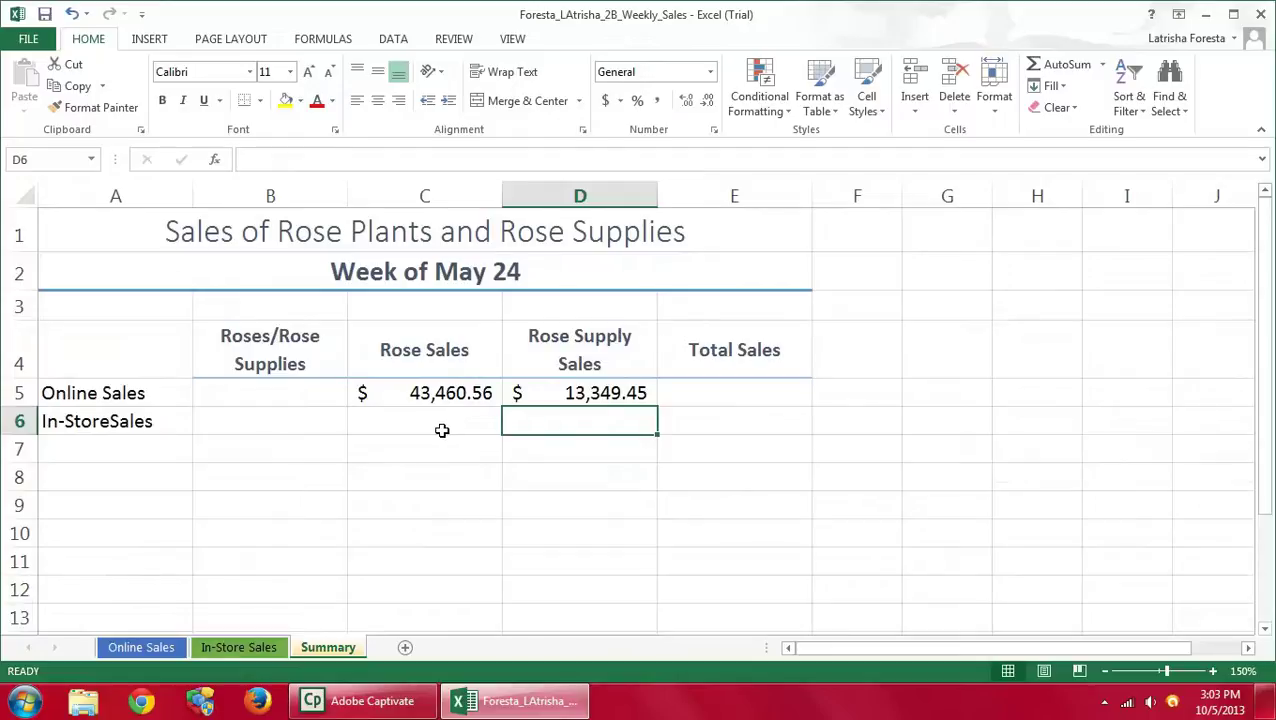
Link Summary cell C6 to the in-store Total Rose Sales total with ='In-Store Sales'!E12
left_click(371, 426)
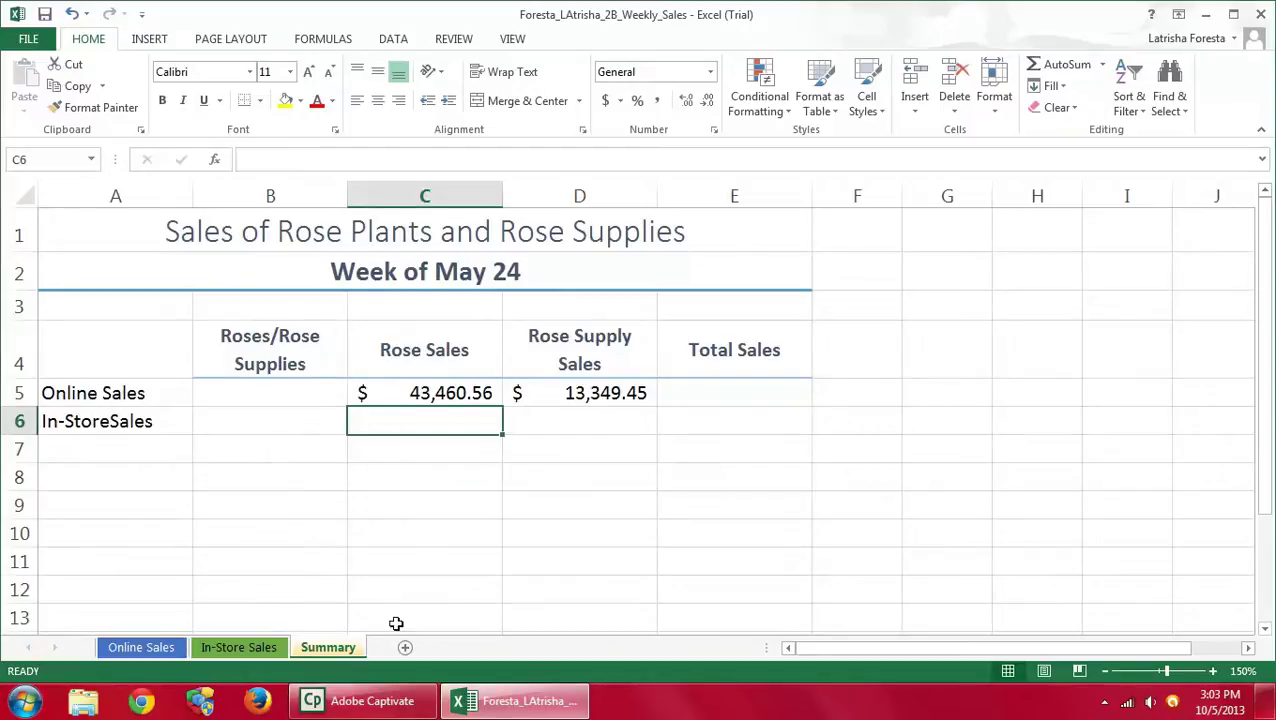
type("=")
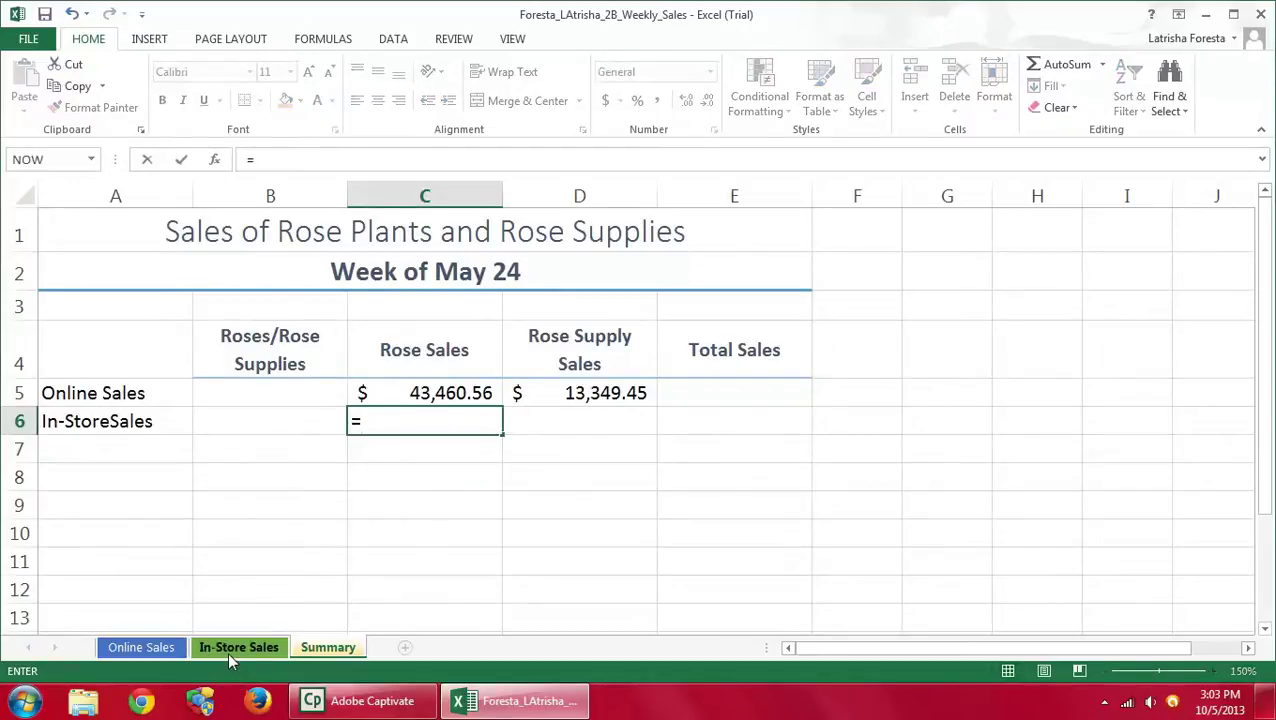
left_click(227, 651)
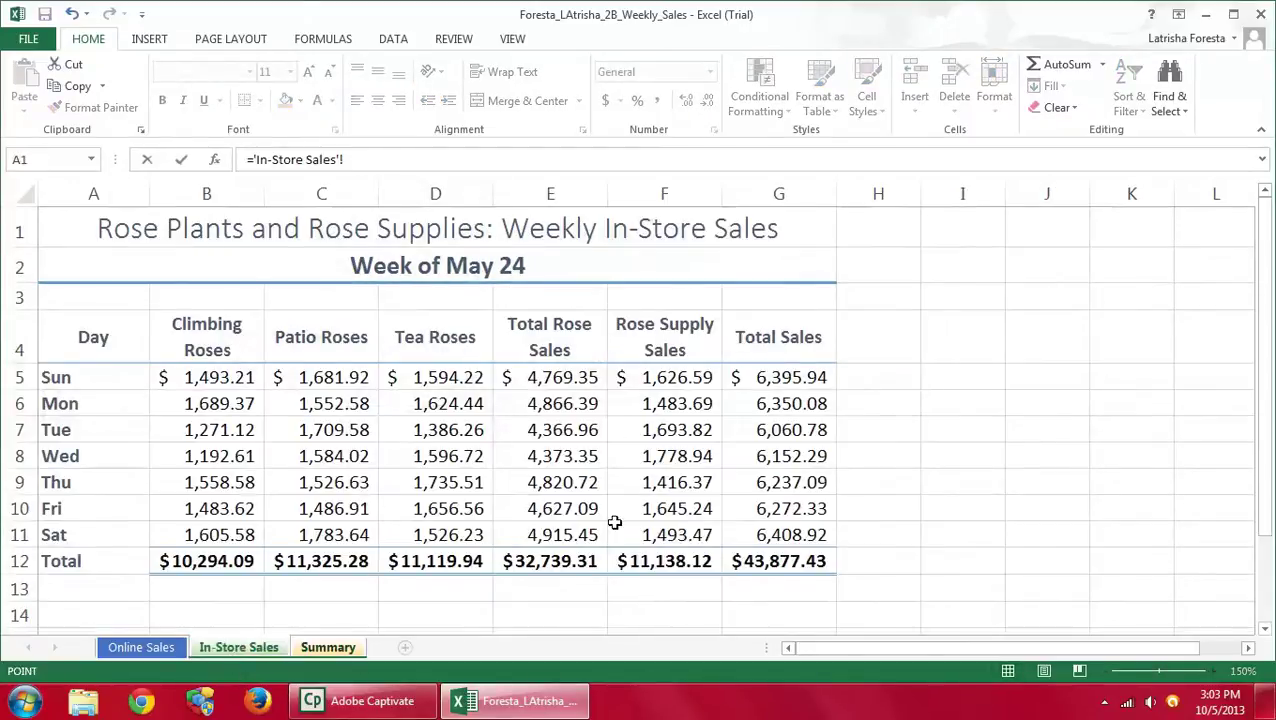
left_click(569, 566)
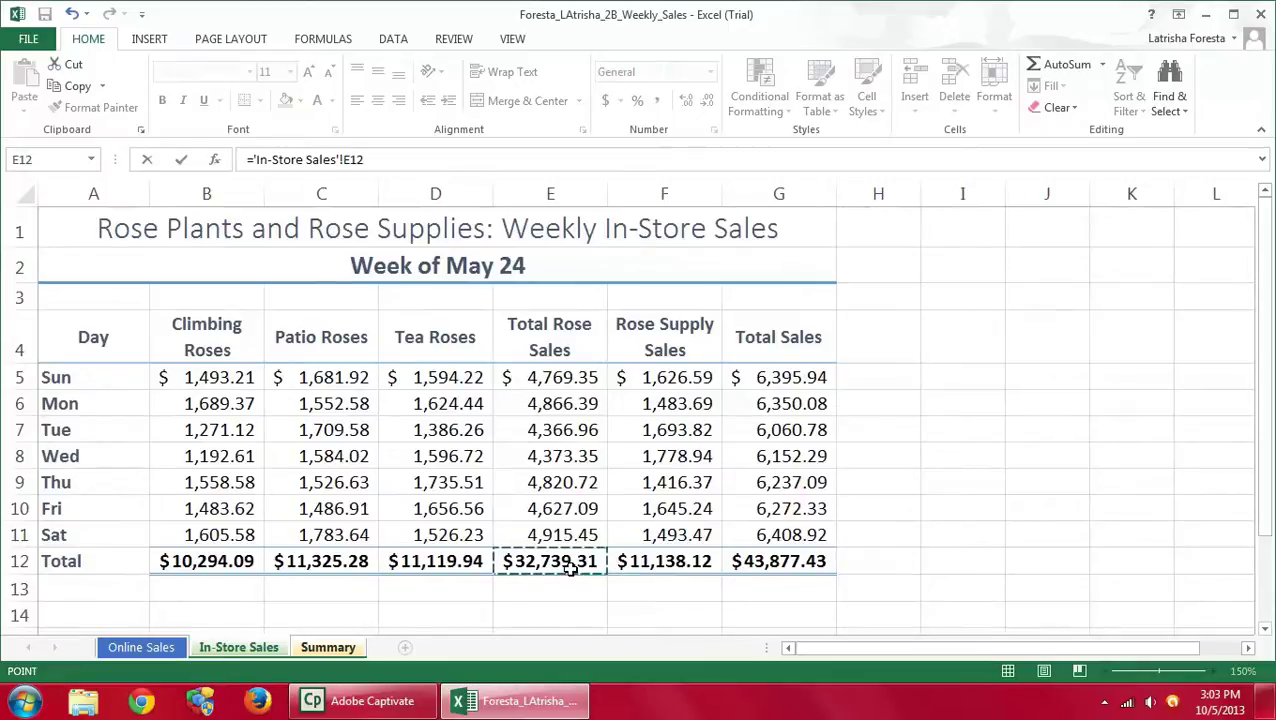
key("Return")
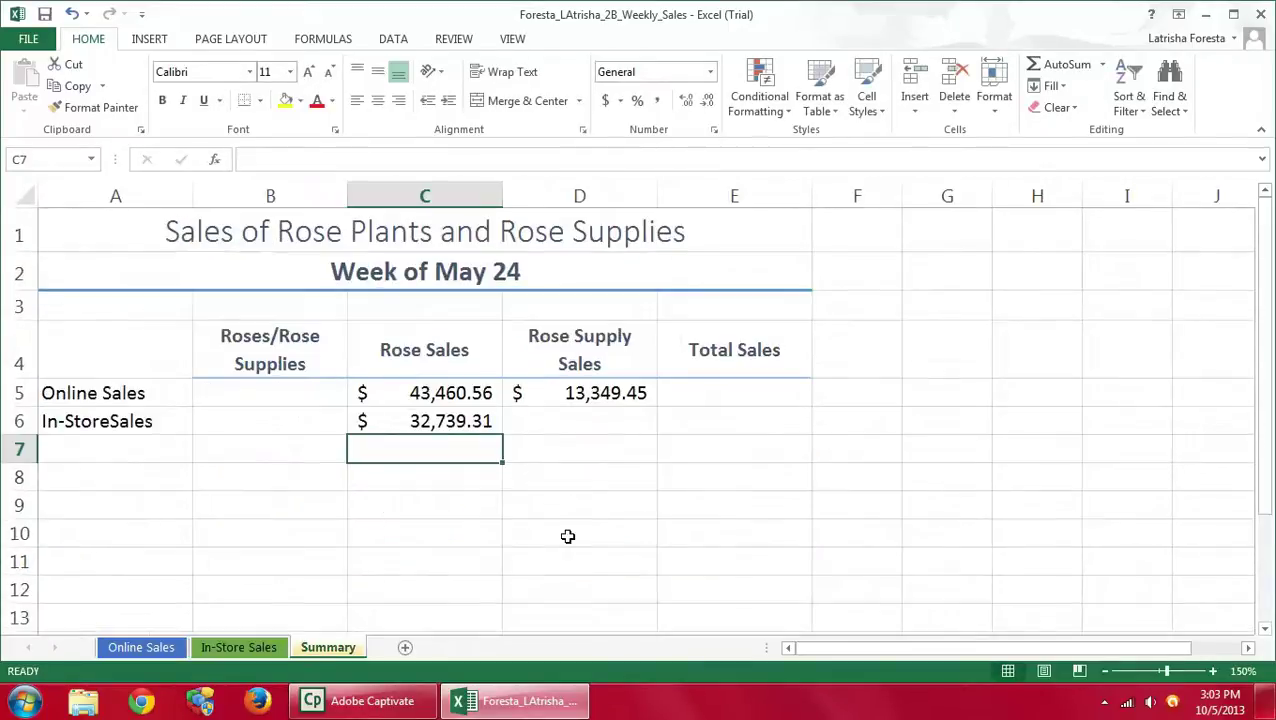
Link Summary cell D6 to the in-store Rose Supply Sales total with ='In-Store Sales'!F12
left_click(571, 421)
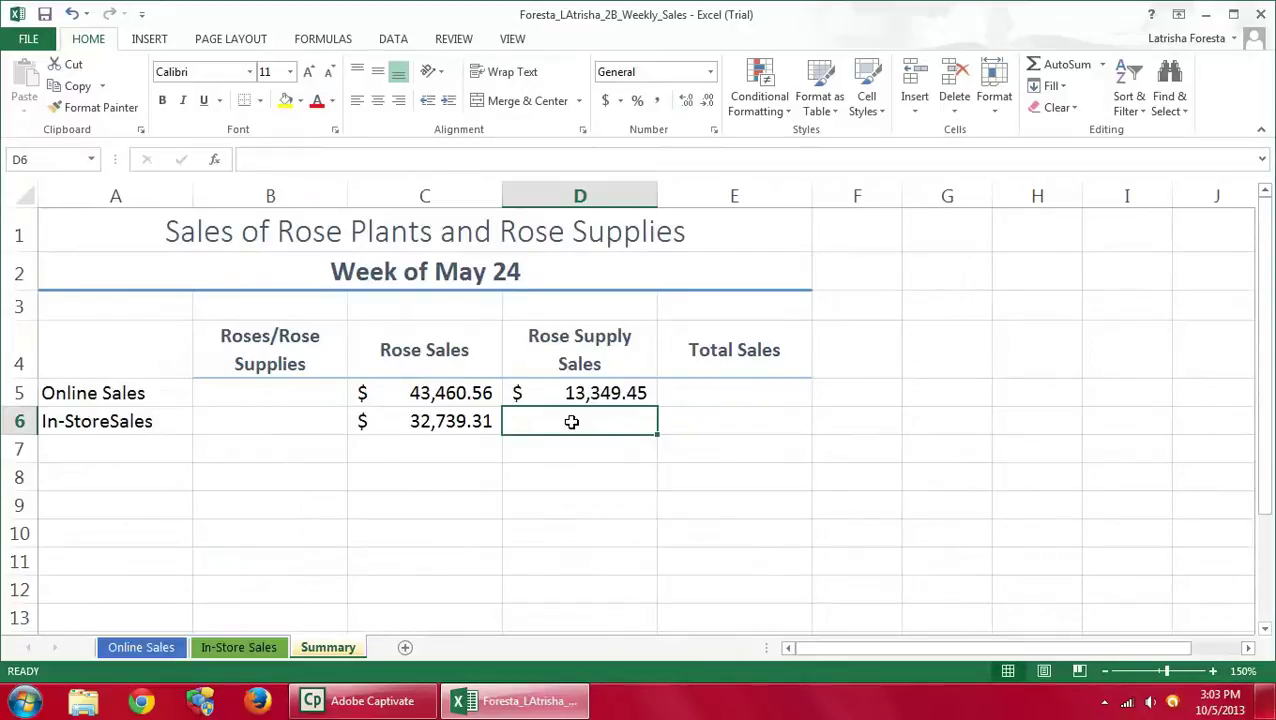
type("=")
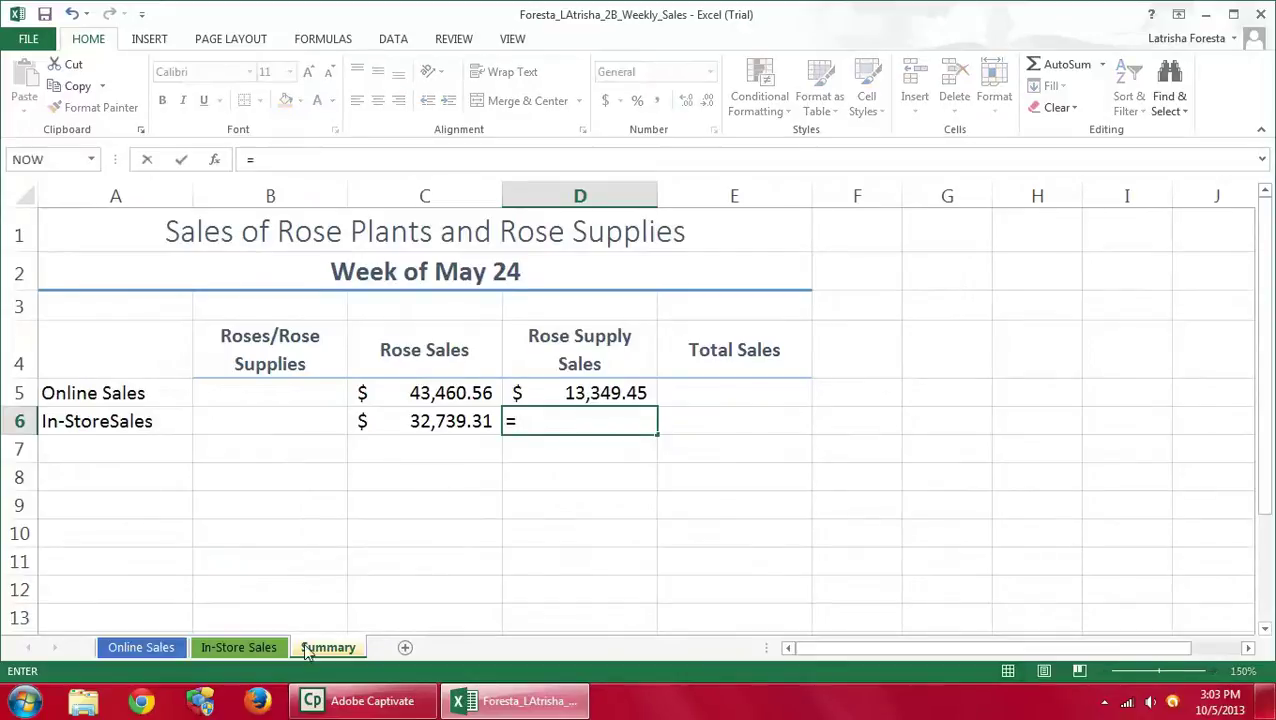
left_click(254, 648)
left_click(682, 562)
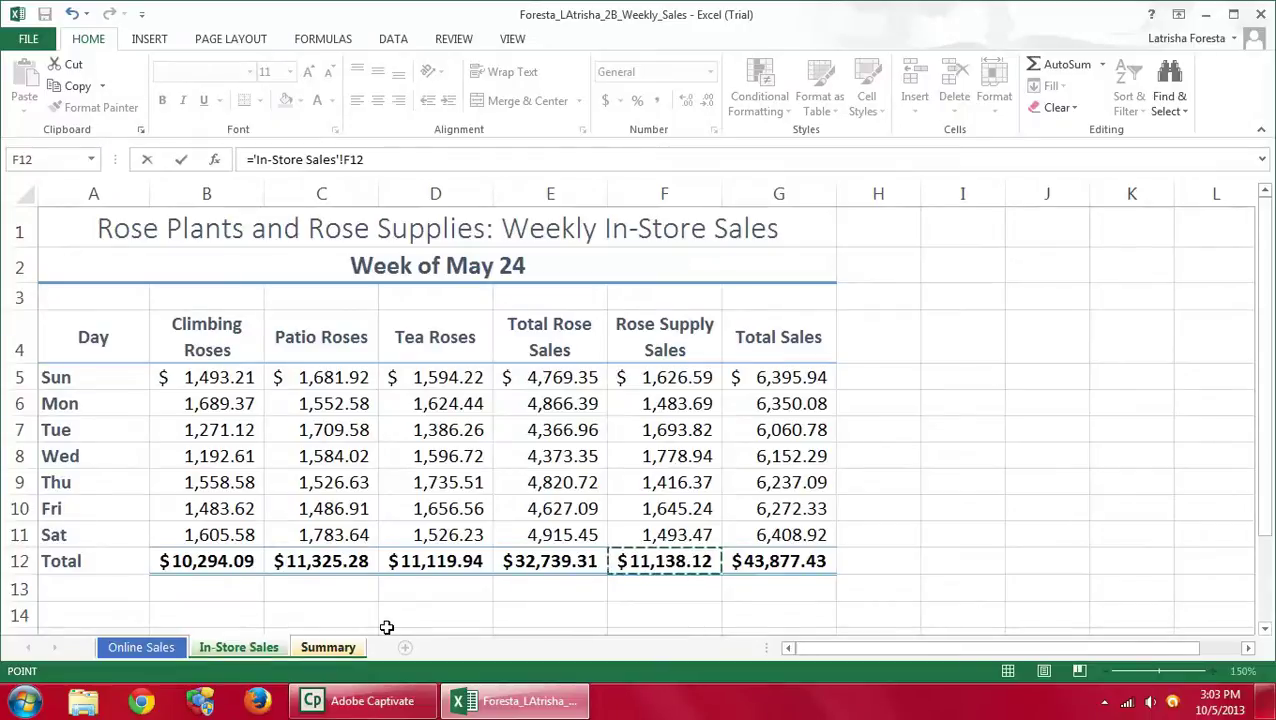
key("Return")
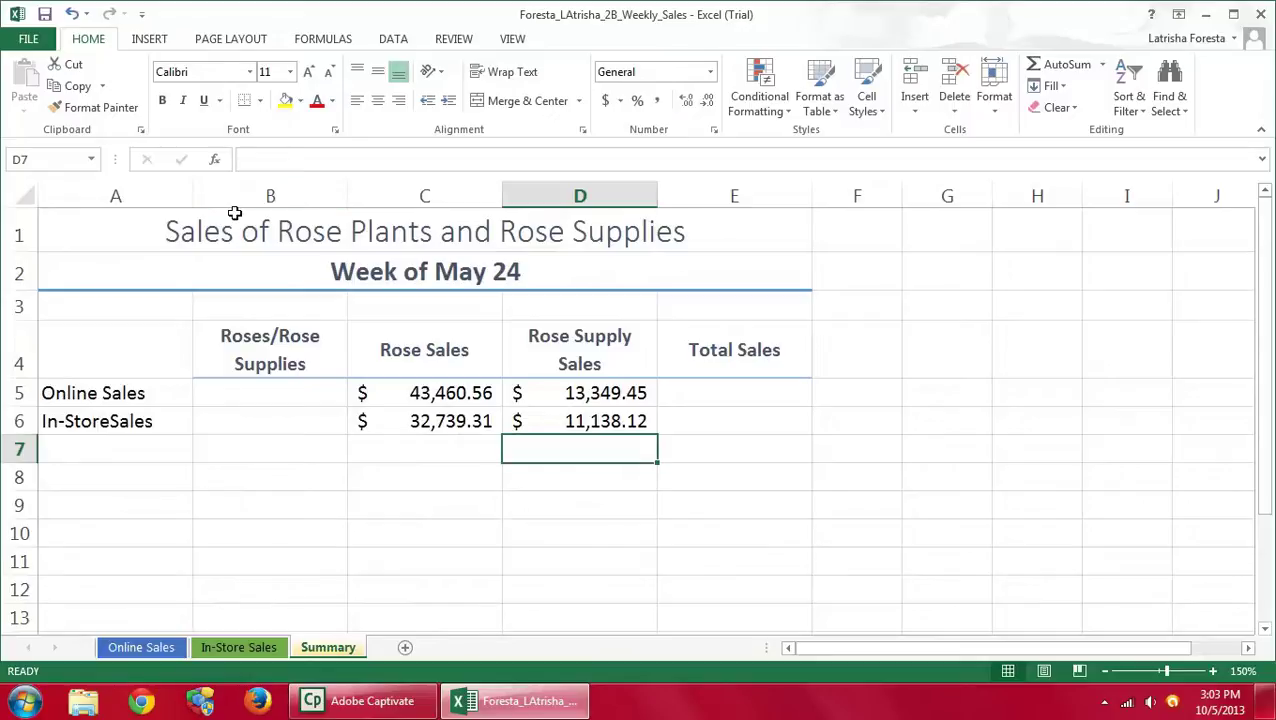
Label cell A7 of the Summary sheet Total and add AutoSum totals in C7:E7
left_click(67, 452)
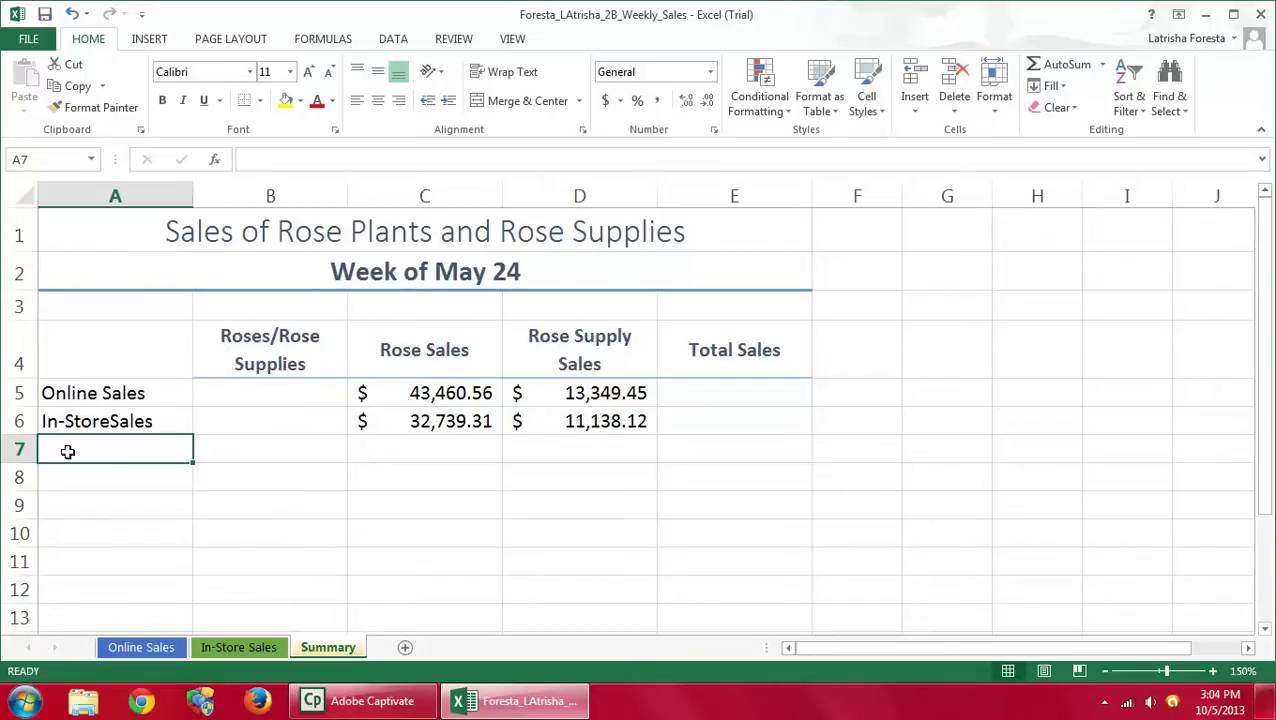
type("Total")
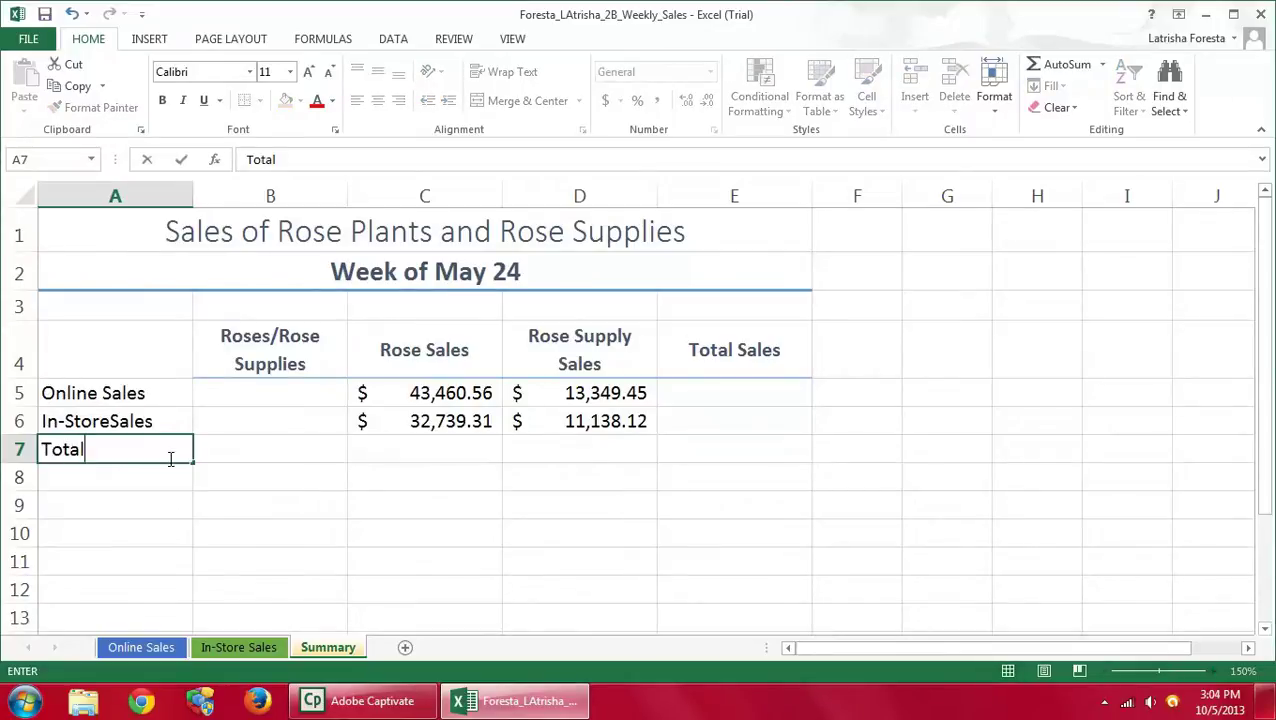
left_click(386, 450)
left_click_drag(386, 450, 749, 463)
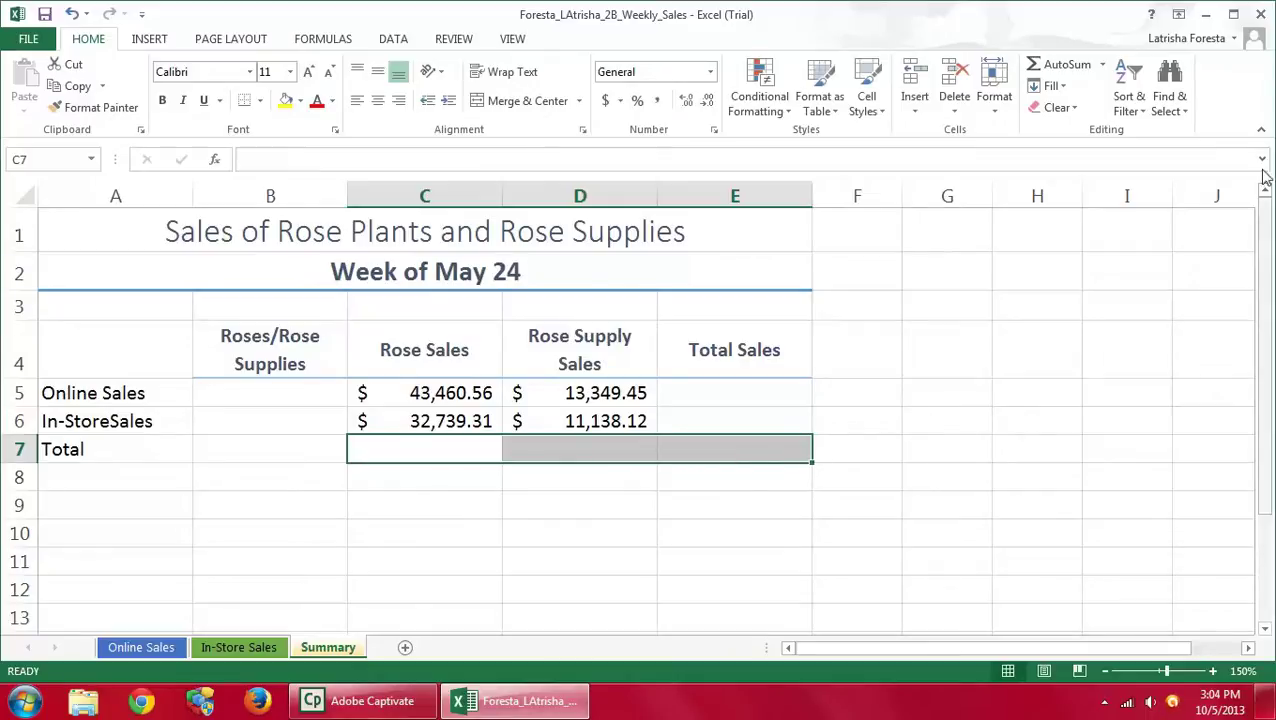
left_click(1070, 68)
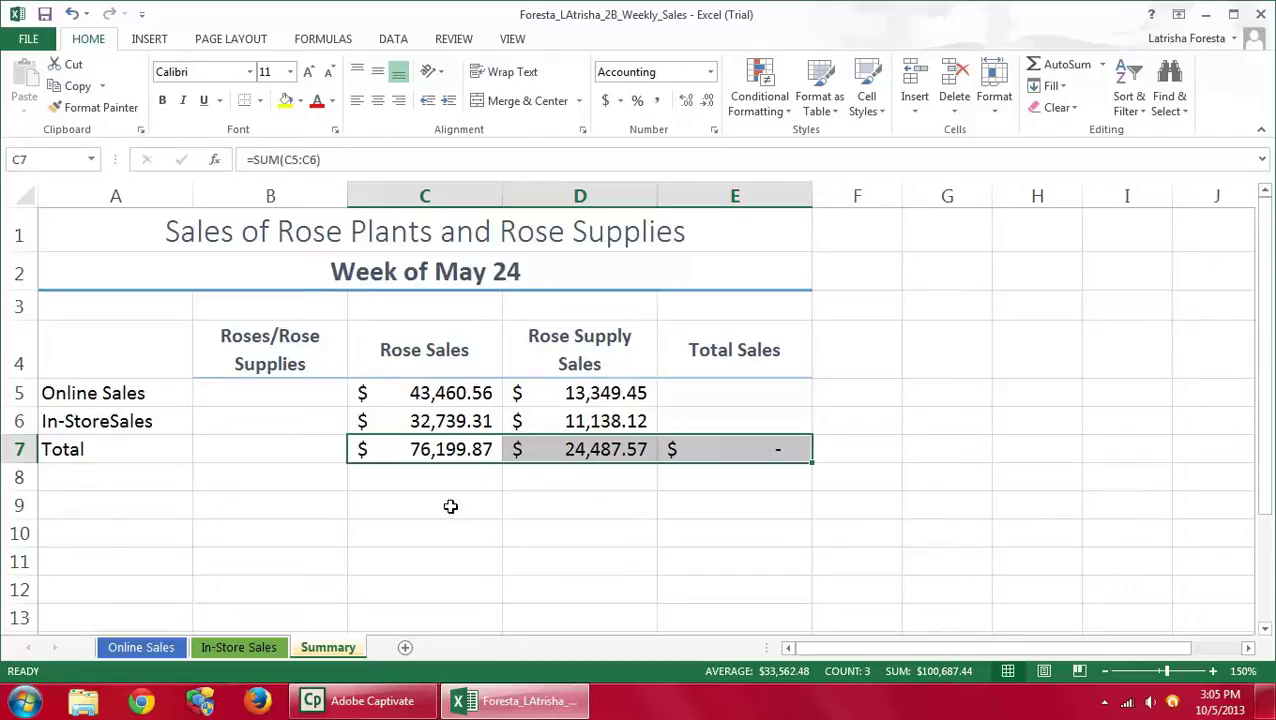
Change Wednesday's Climbing Roses value on the In-Store Sales sheet to 1410.88 and check the linked in-store rose sales on the Summary sheet
left_click(248, 654)
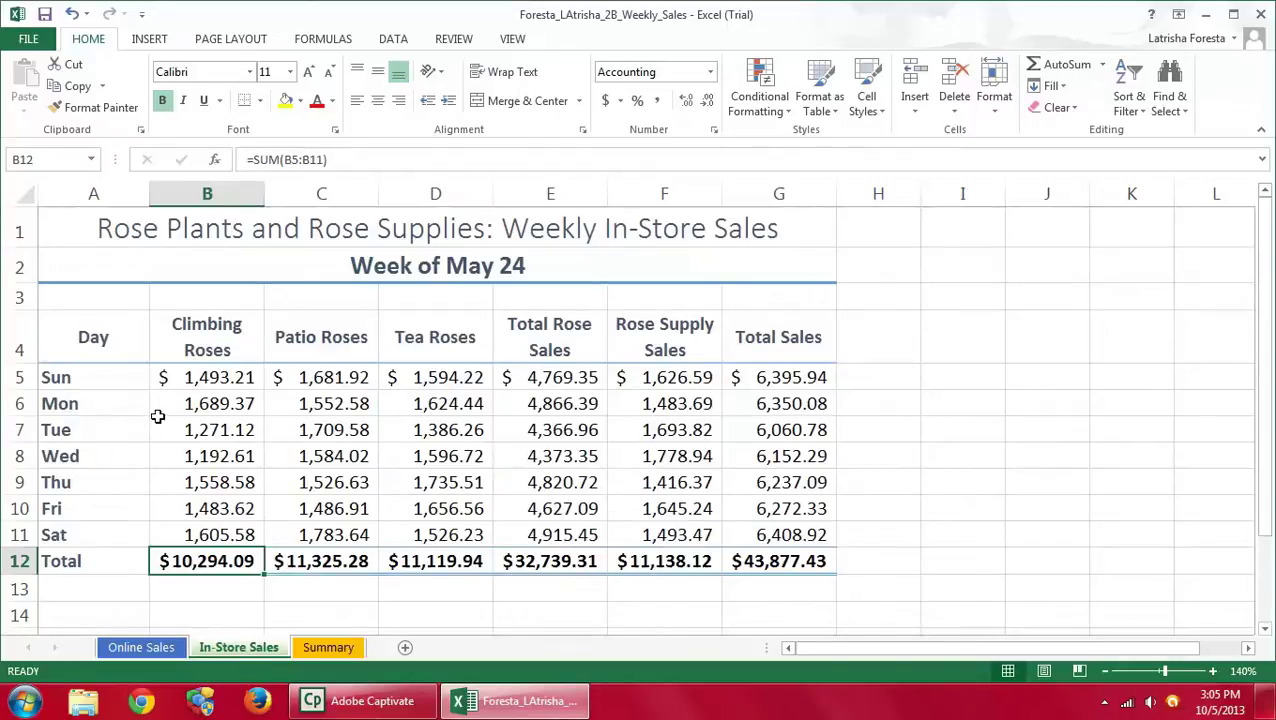
left_click(198, 460)
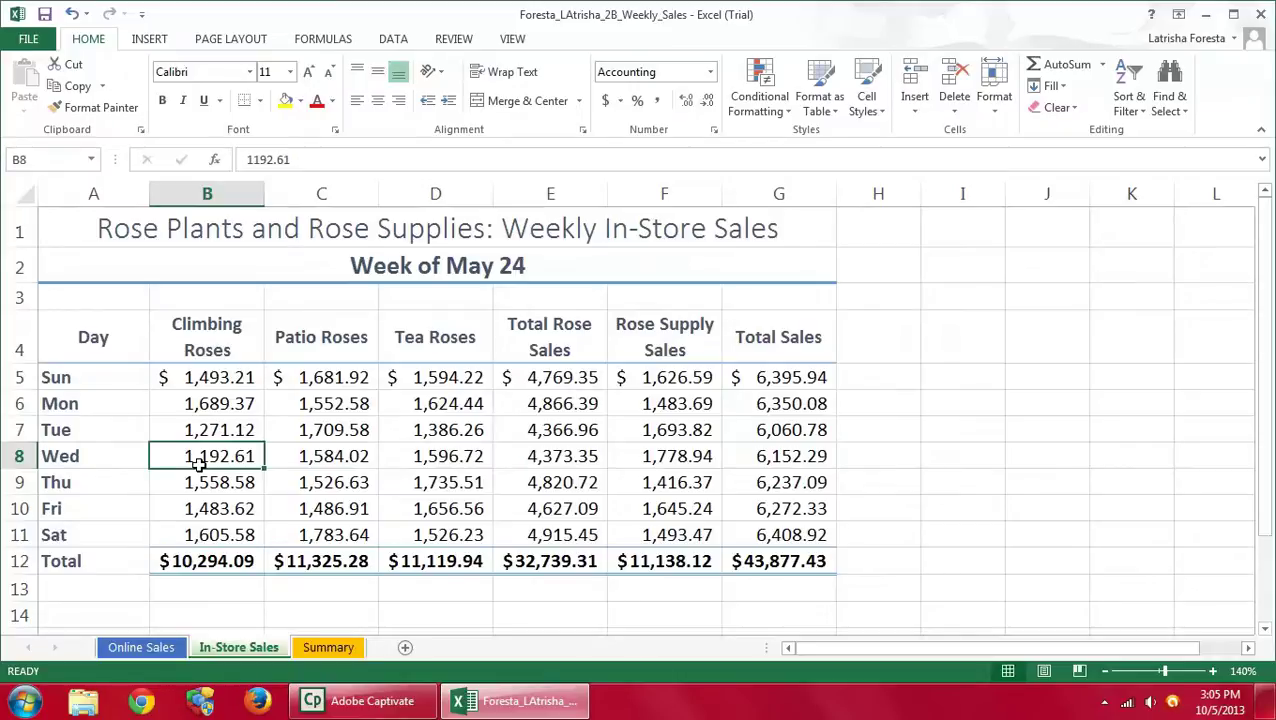
type("14")
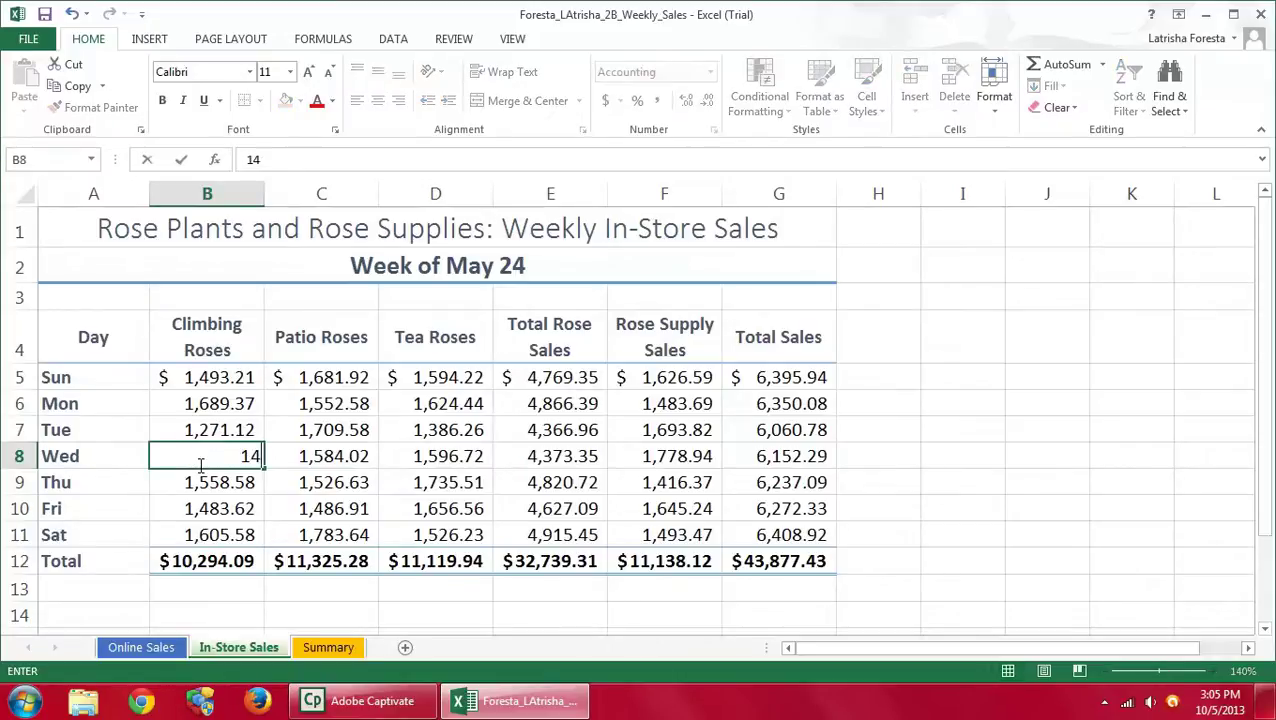
type("10.88")
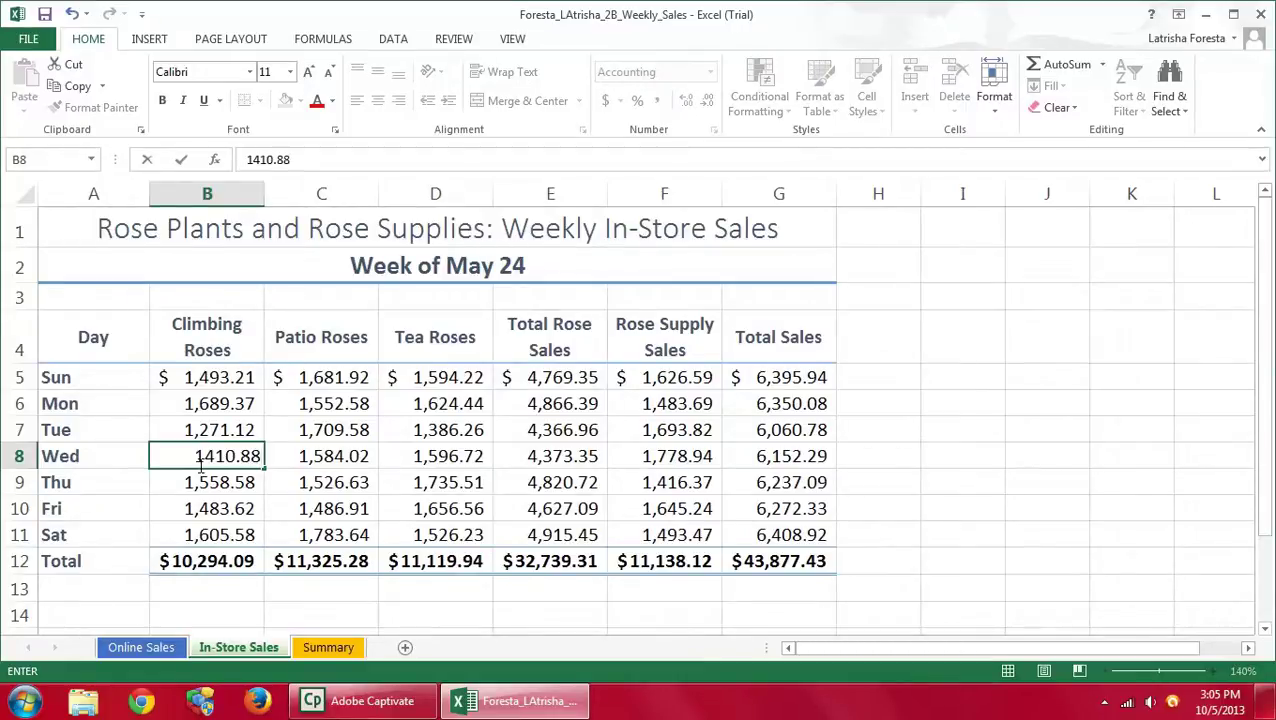
key("Return")
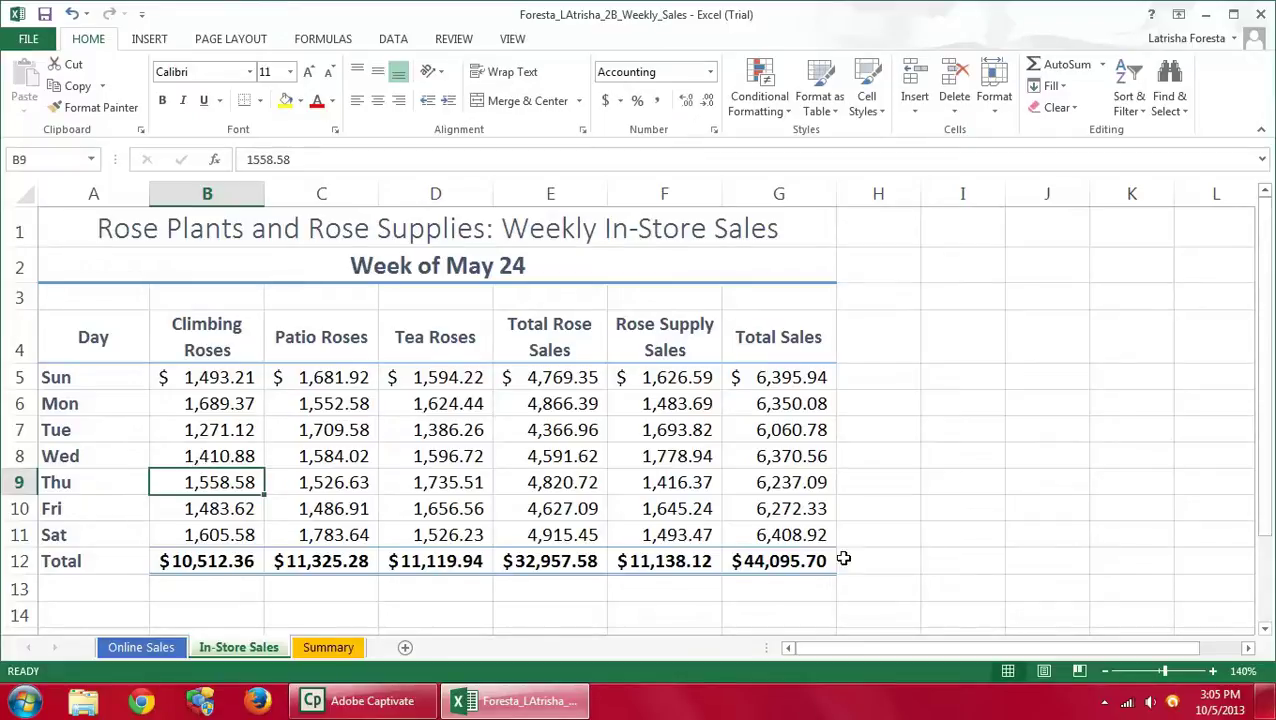
left_click(328, 647)
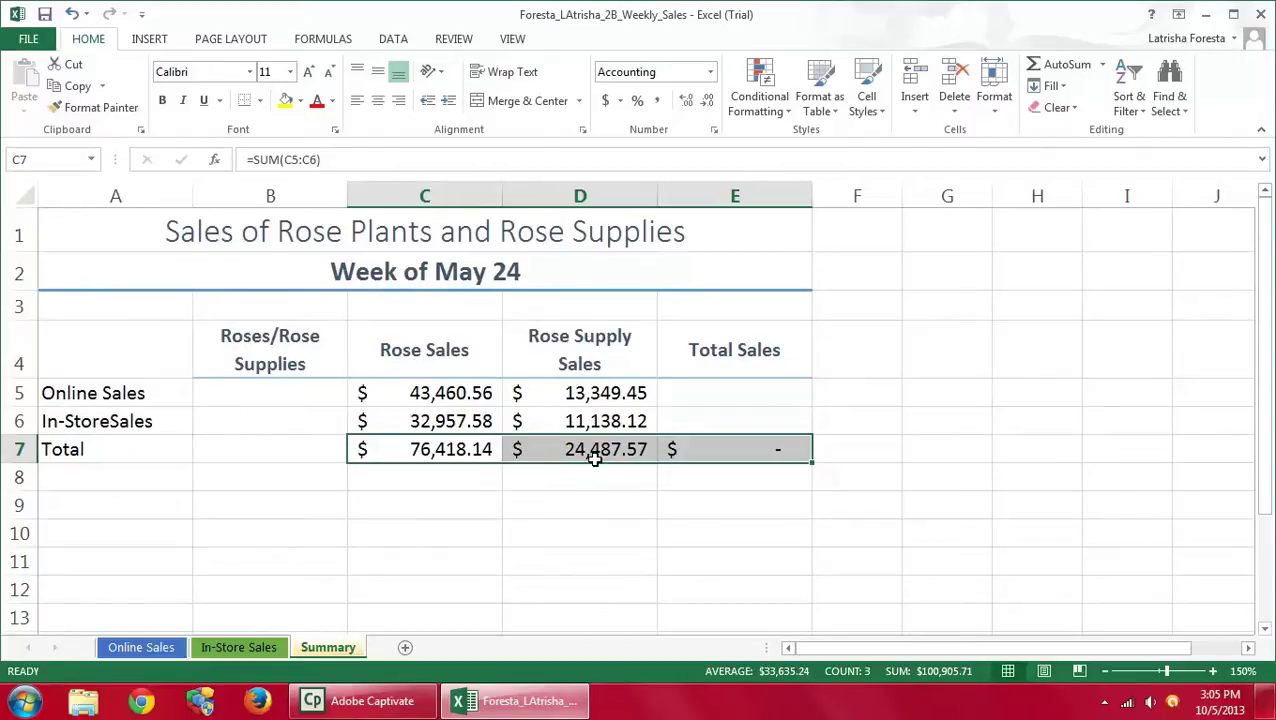
left_click(402, 420)
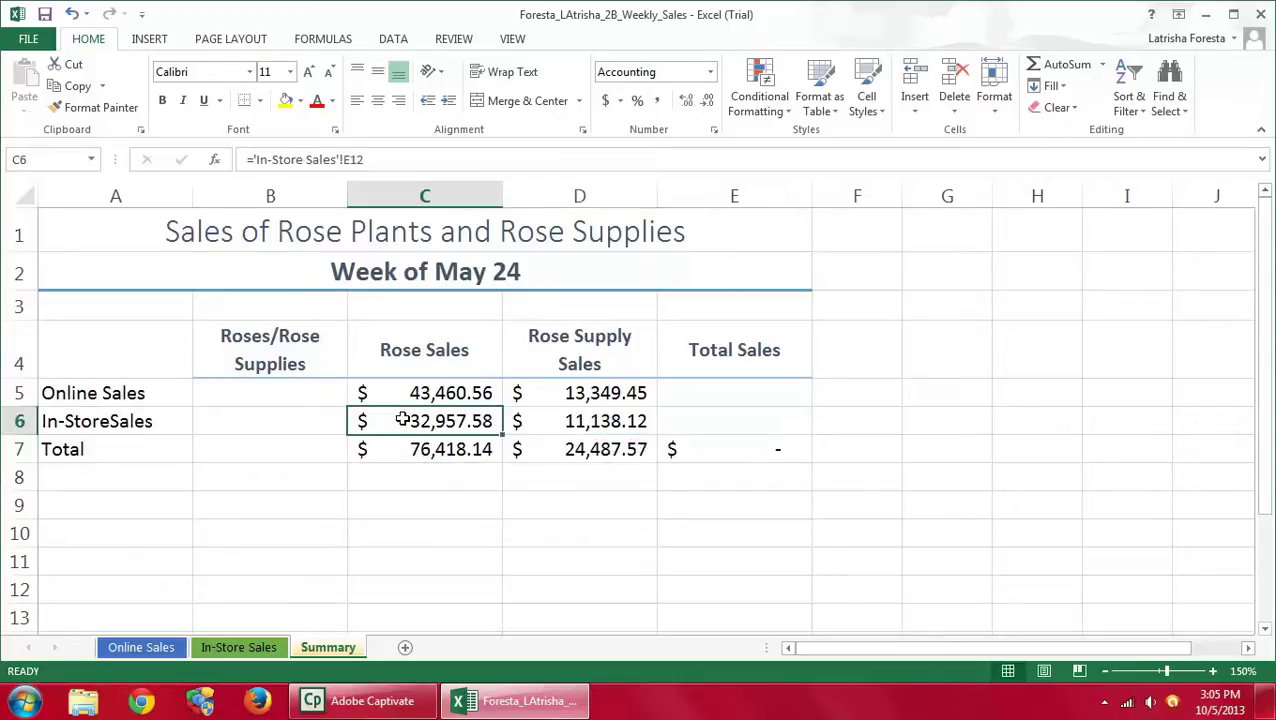
Calculate the online Total Sales in E5 with =SUM(C5:D5) and fill the formula down to E6
left_click_drag(416, 419, 735, 421)
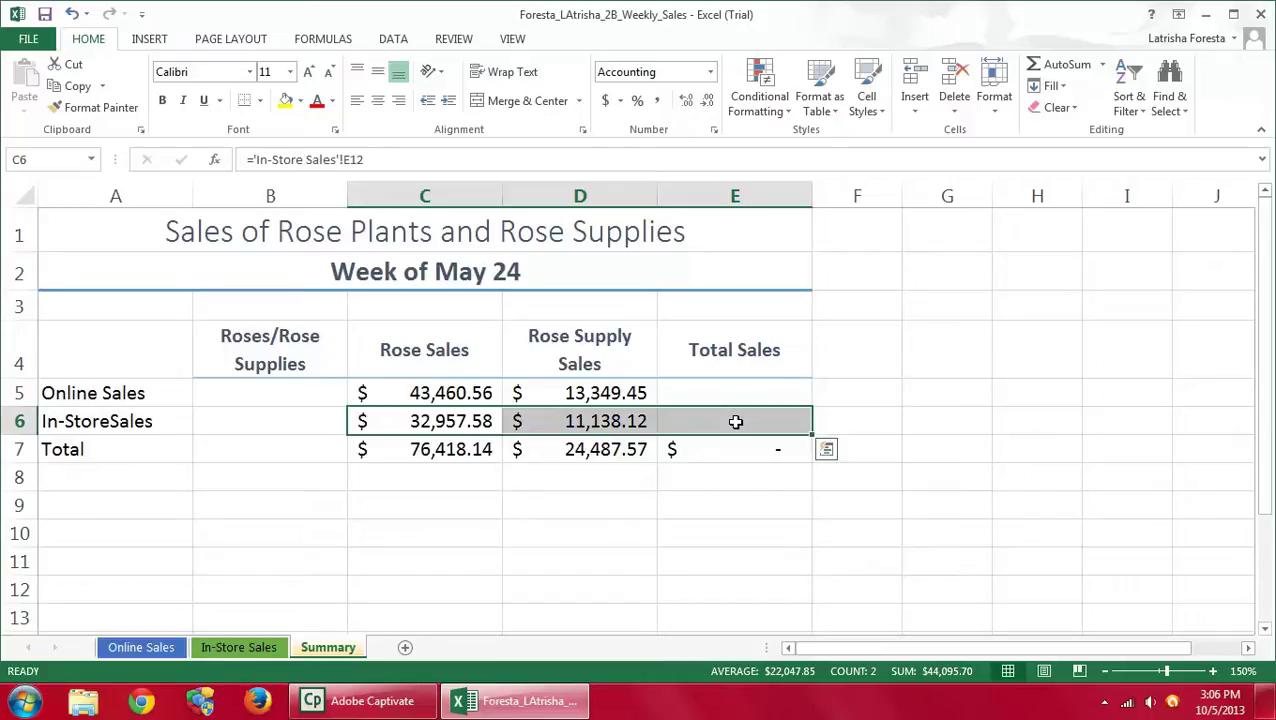
left_click(447, 393)
left_click_drag(447, 393, 593, 397)
left_click(750, 393)
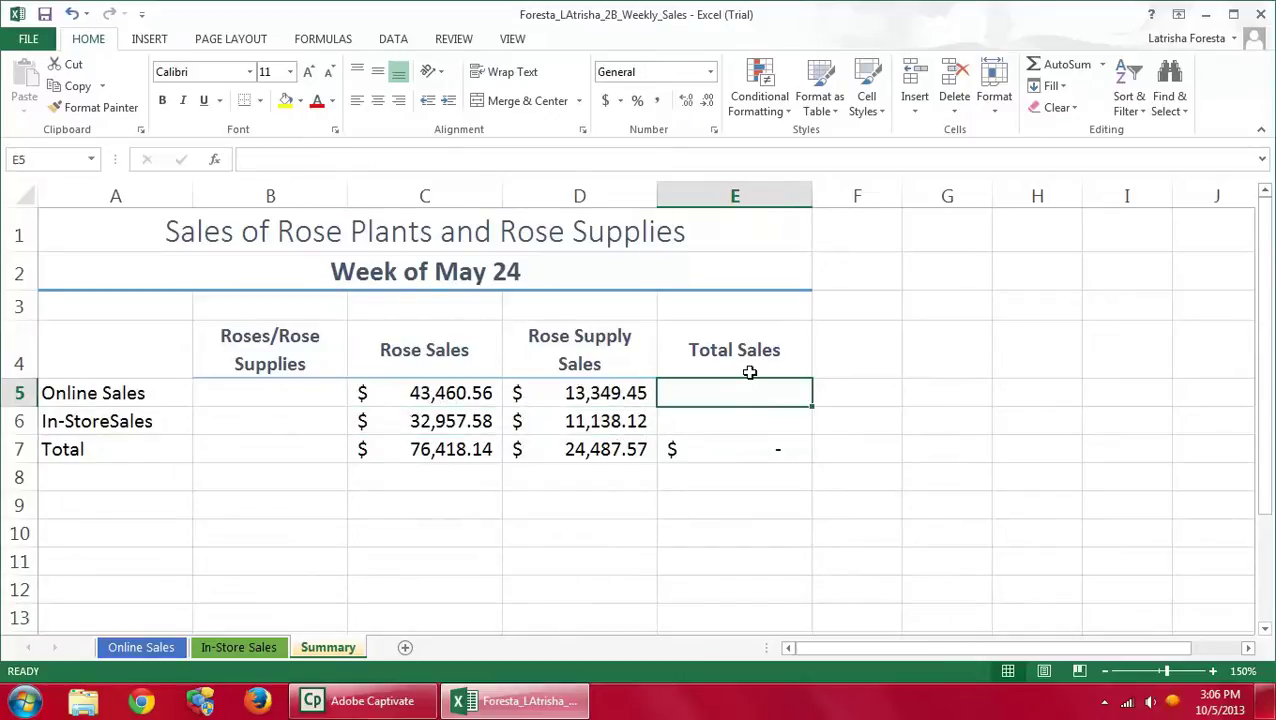
left_click(1066, 64)
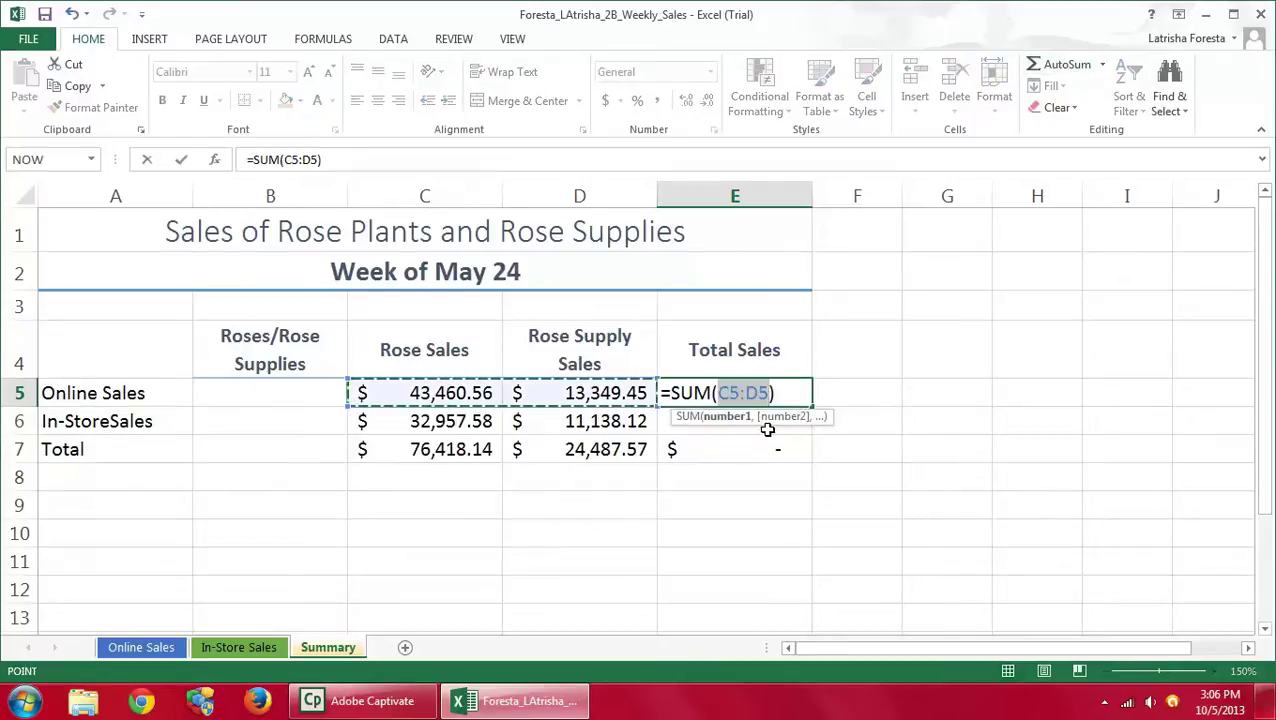
key("Return")
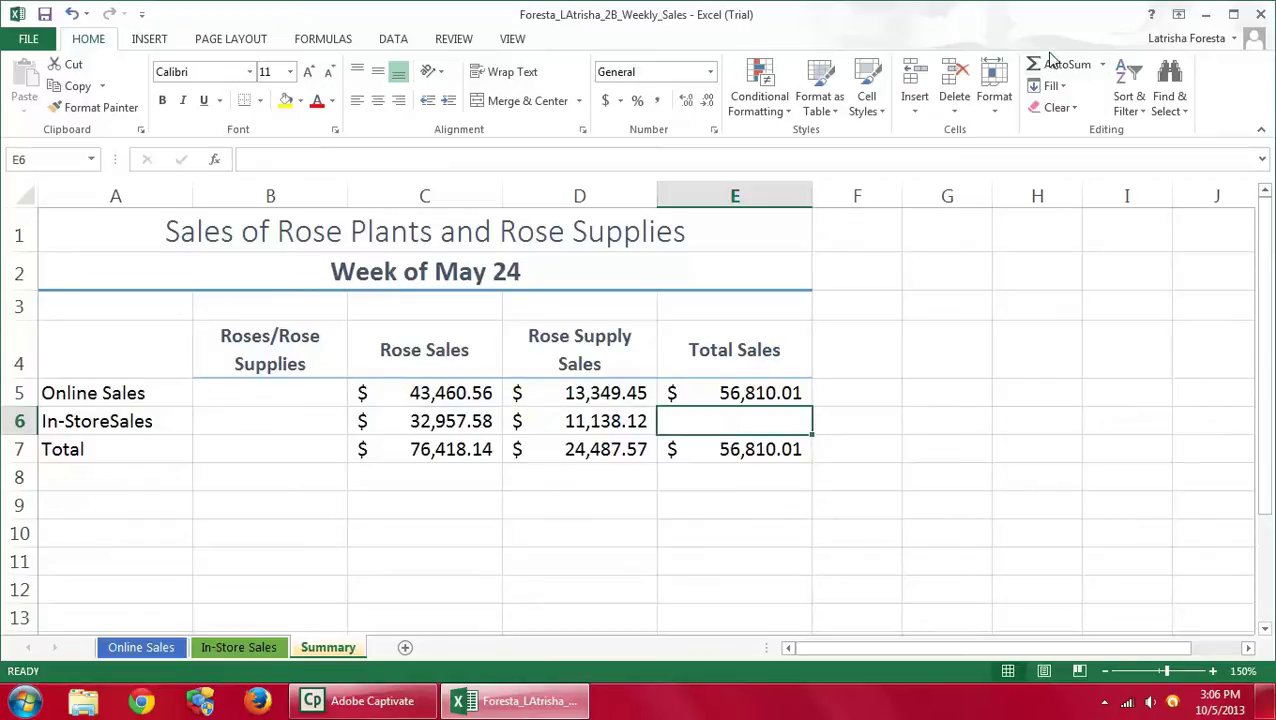
left_click(796, 392)
left_click_drag(811, 407, 808, 430)
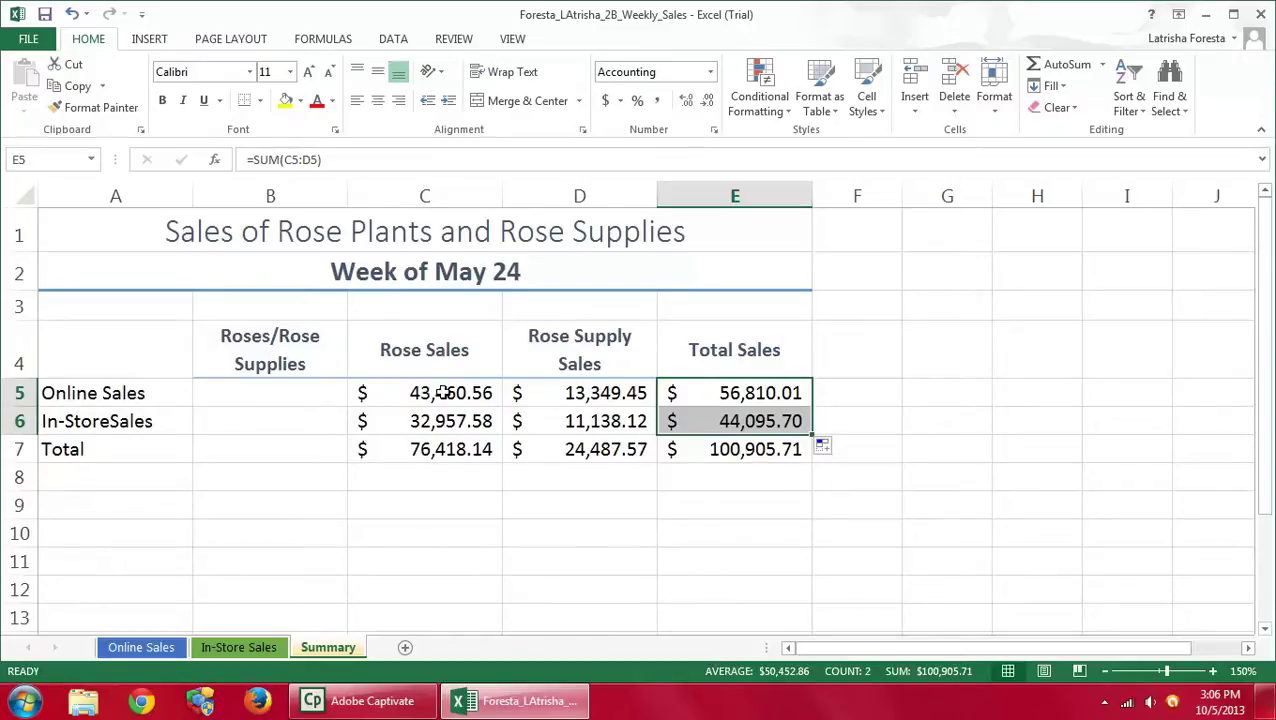
Apply Comma Style to the in-store values in C6:E6 and the Total cell style to C7:E7
left_click_drag(415, 421, 720, 424)
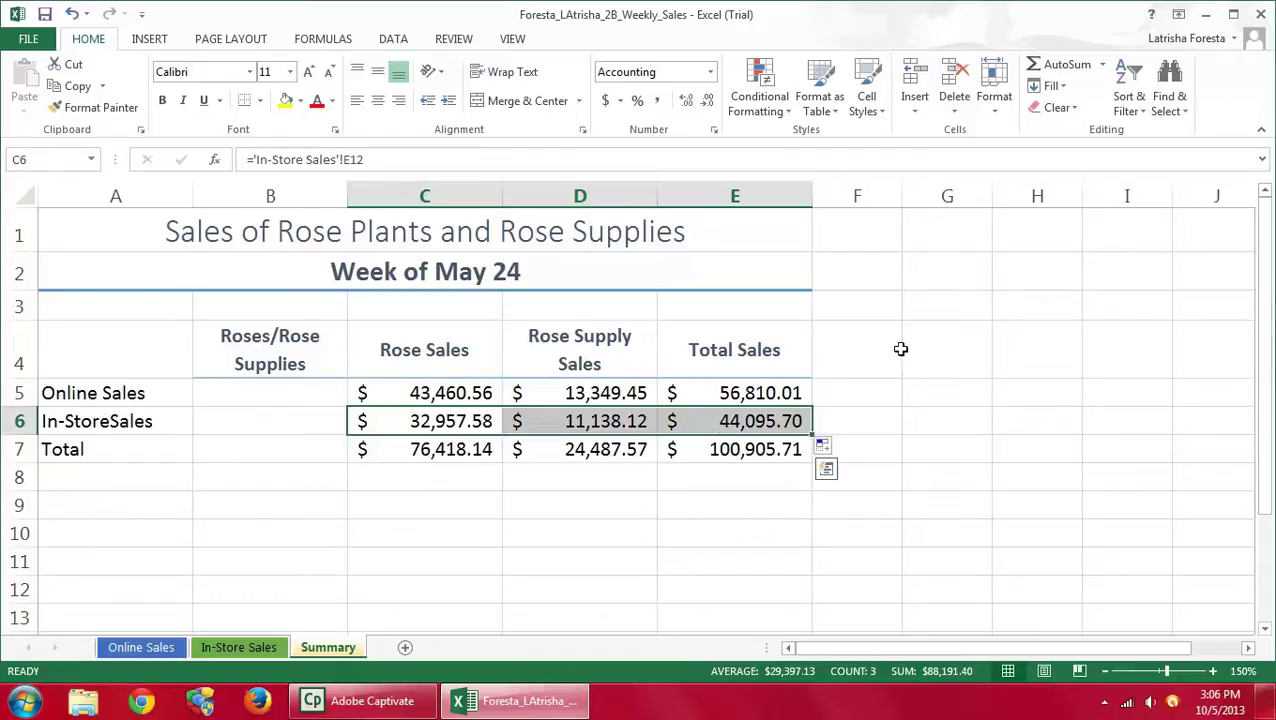
left_click(657, 103)
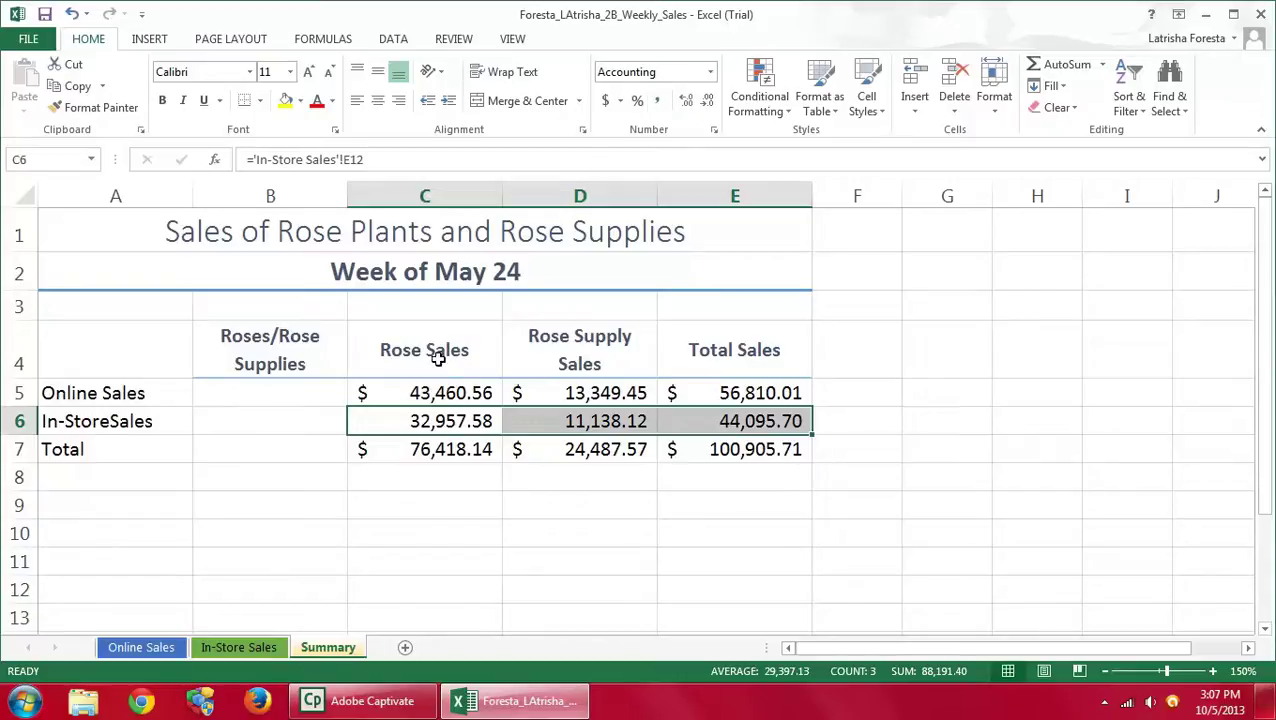
left_click_drag(427, 447, 761, 452)
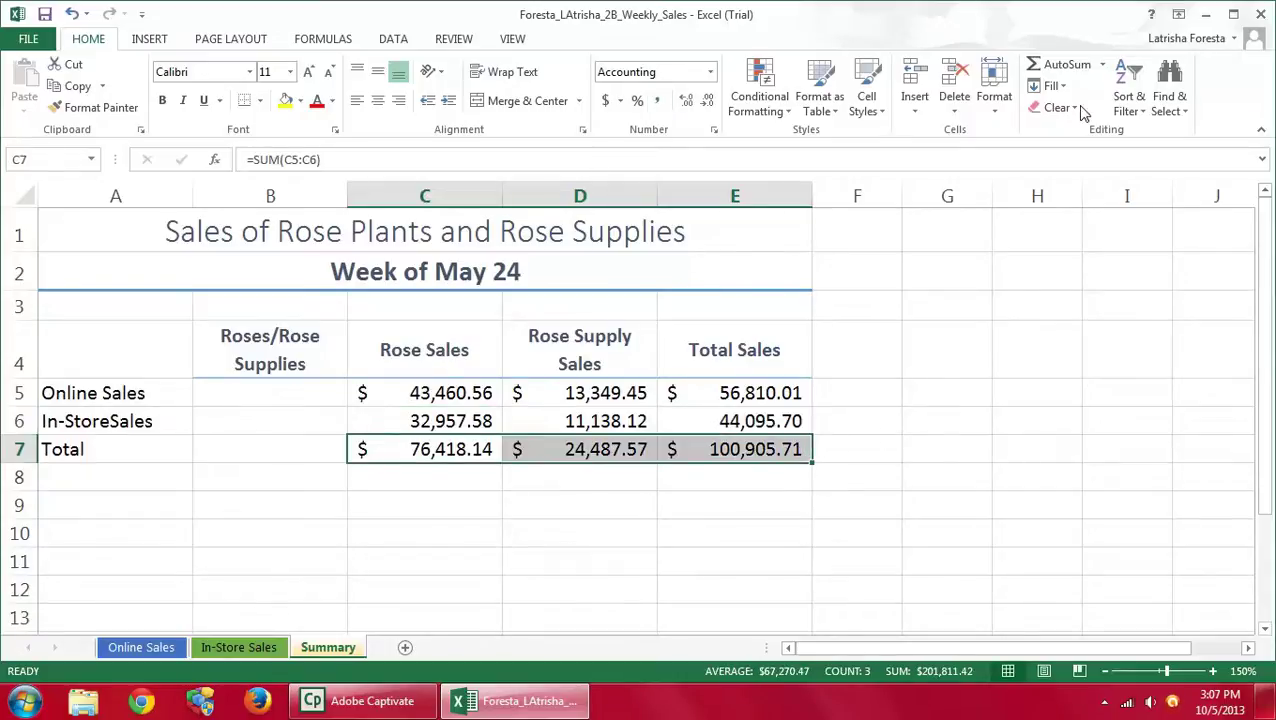
left_click(867, 100)
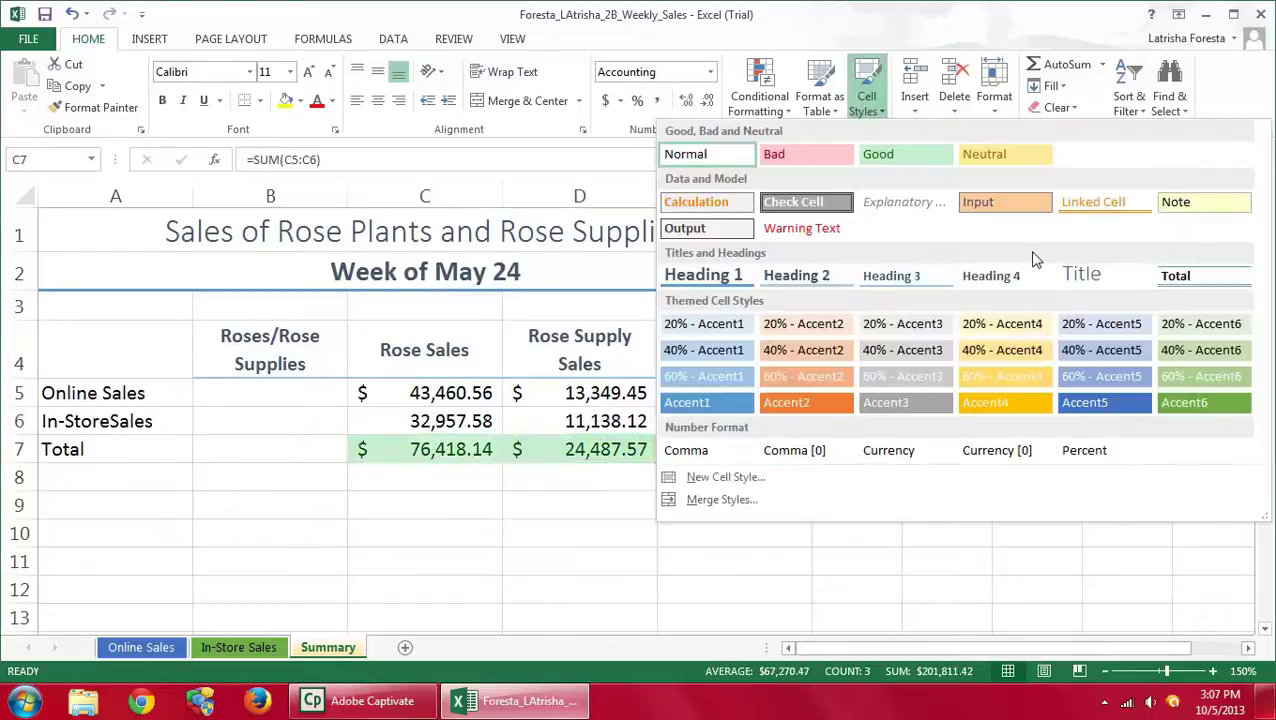
left_click(1177, 279)
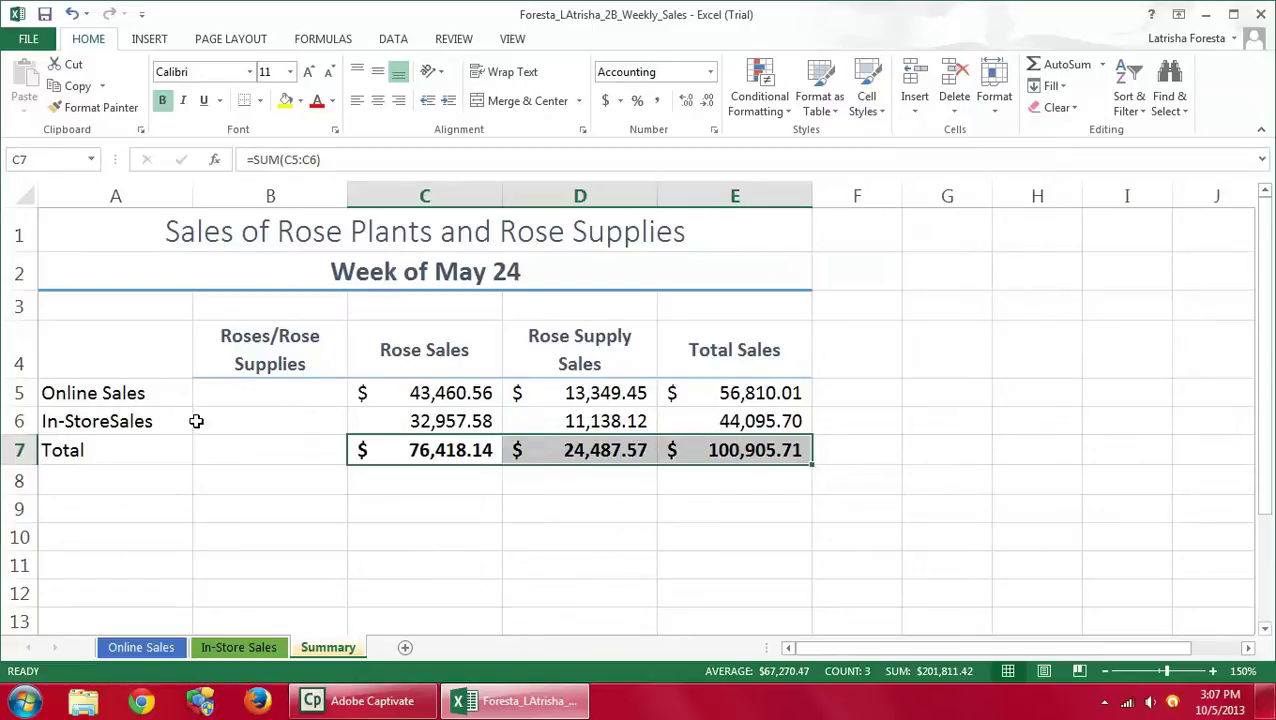
Apply the Heading 4 cell style to the row labels in A5:A7
left_click(78, 396)
left_click_drag(78, 396, 85, 447)
left_click(864, 104)
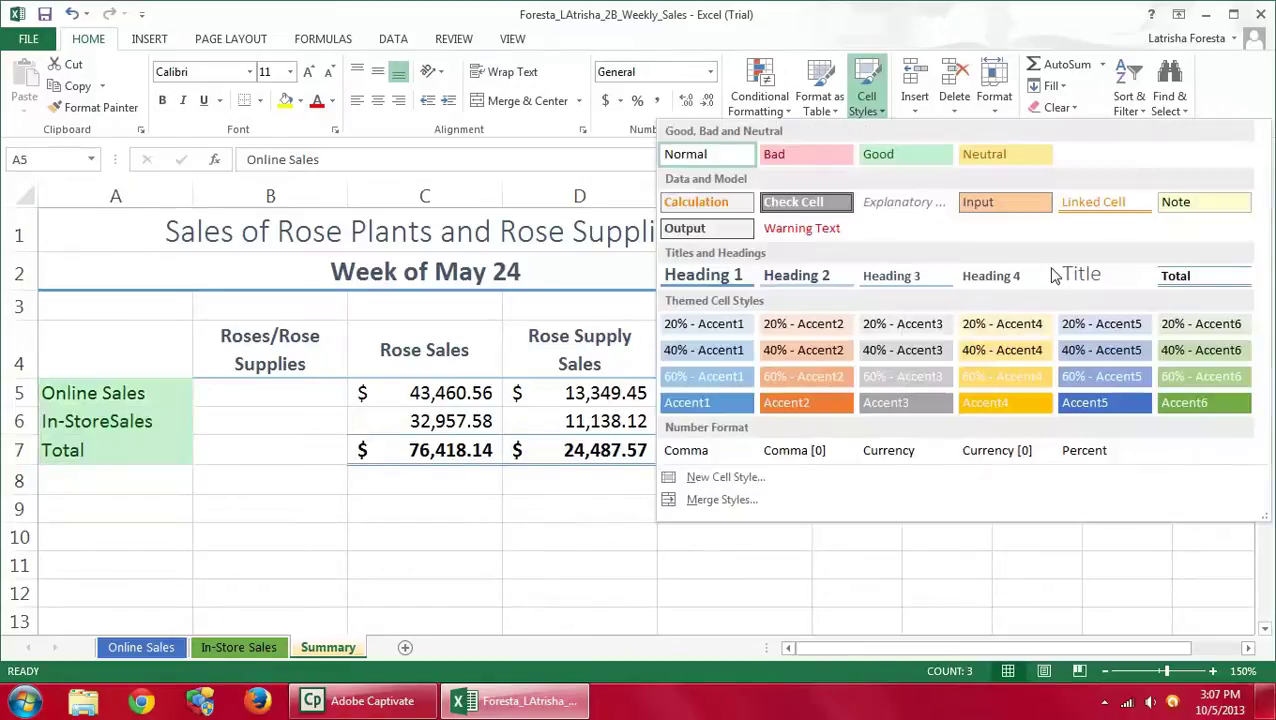
left_click(990, 287)
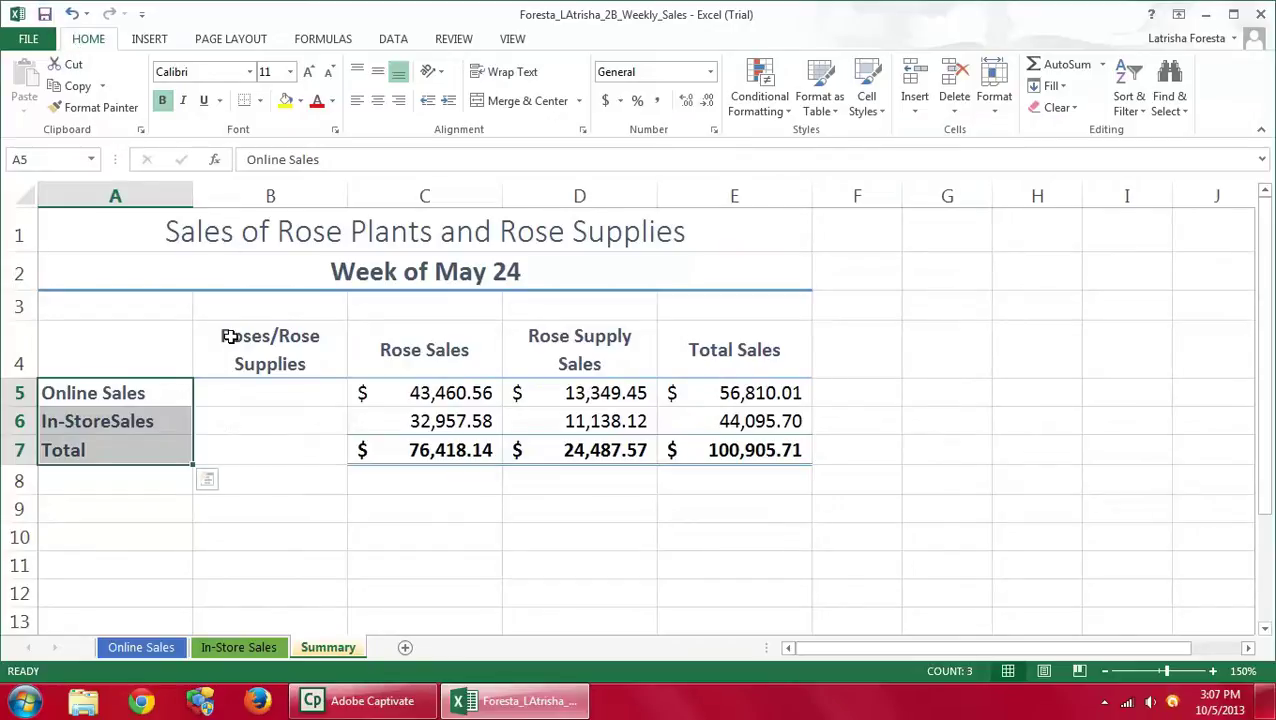
Insert a column sparkline in B5 using the data range C5:D5
left_click(280, 405)
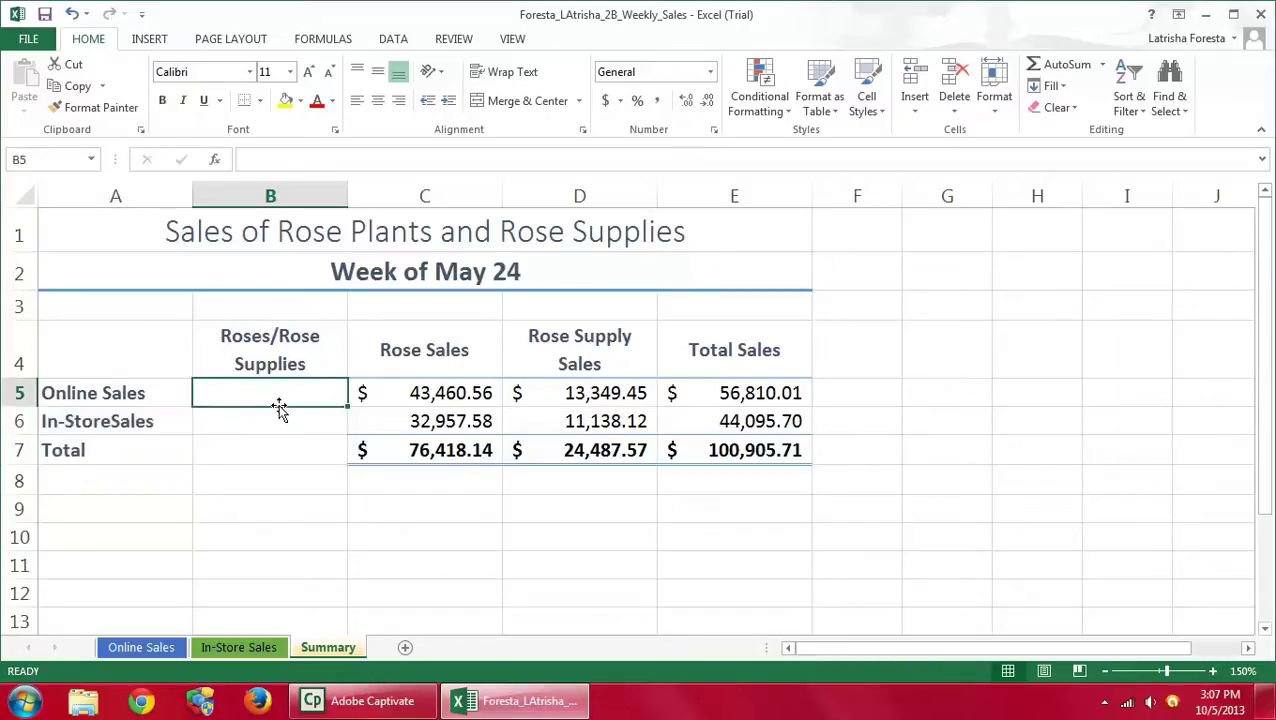
left_click(152, 40)
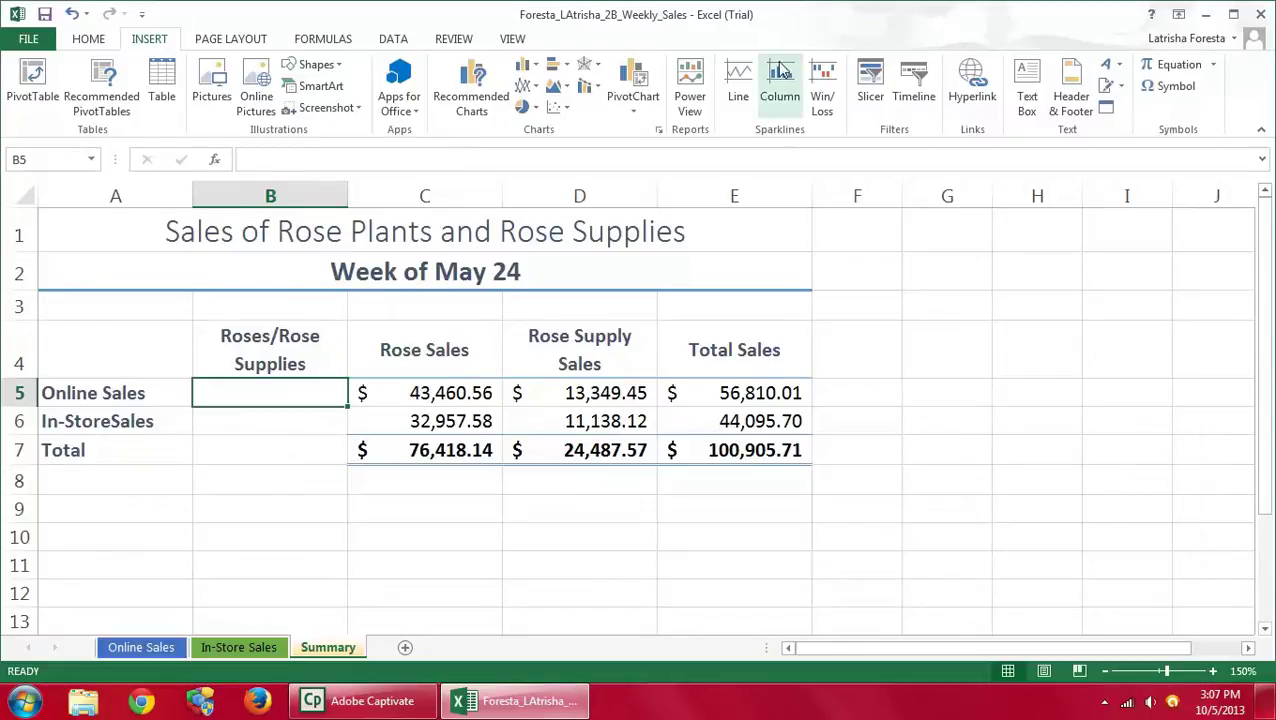
left_click(786, 120)
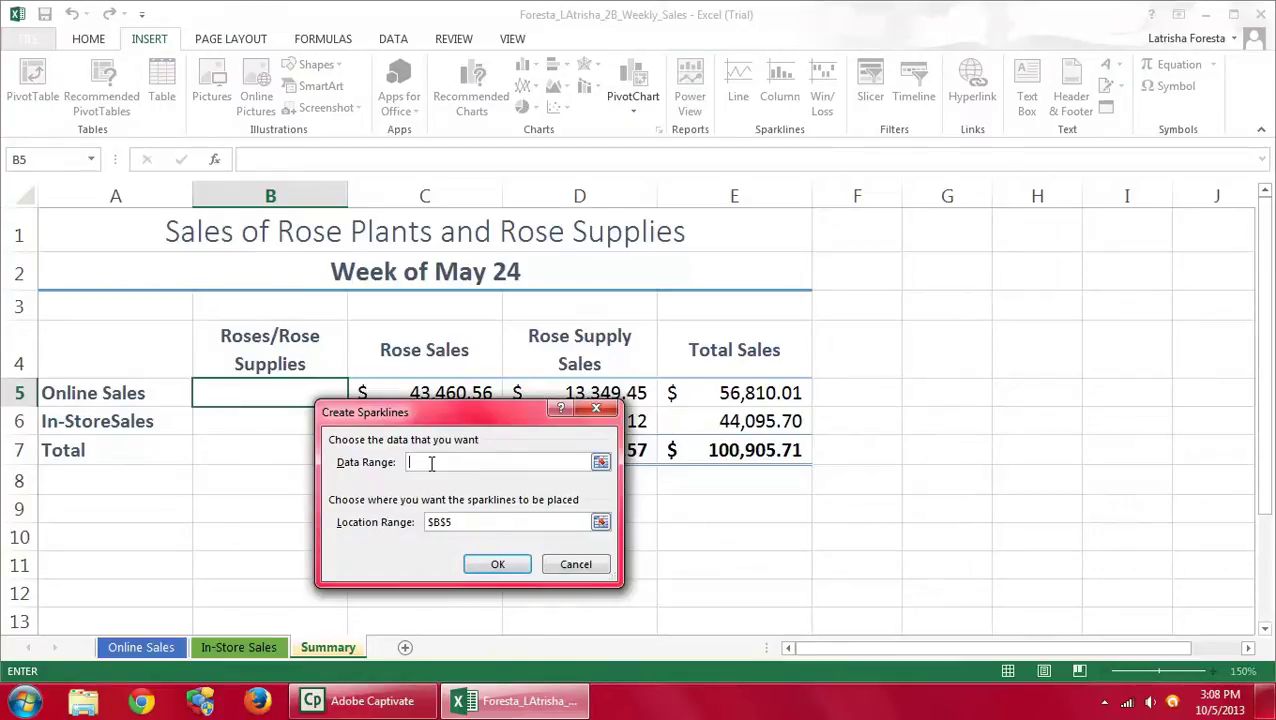
type("c5:d5")
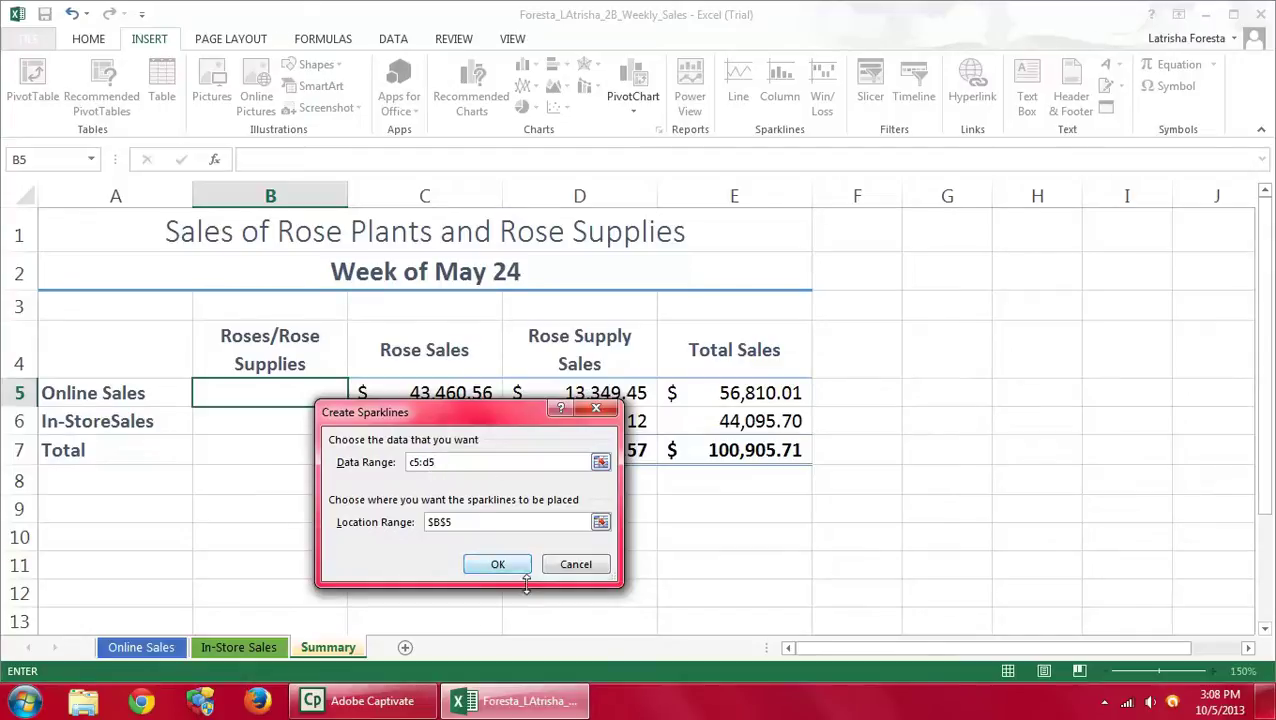
left_click(490, 564)
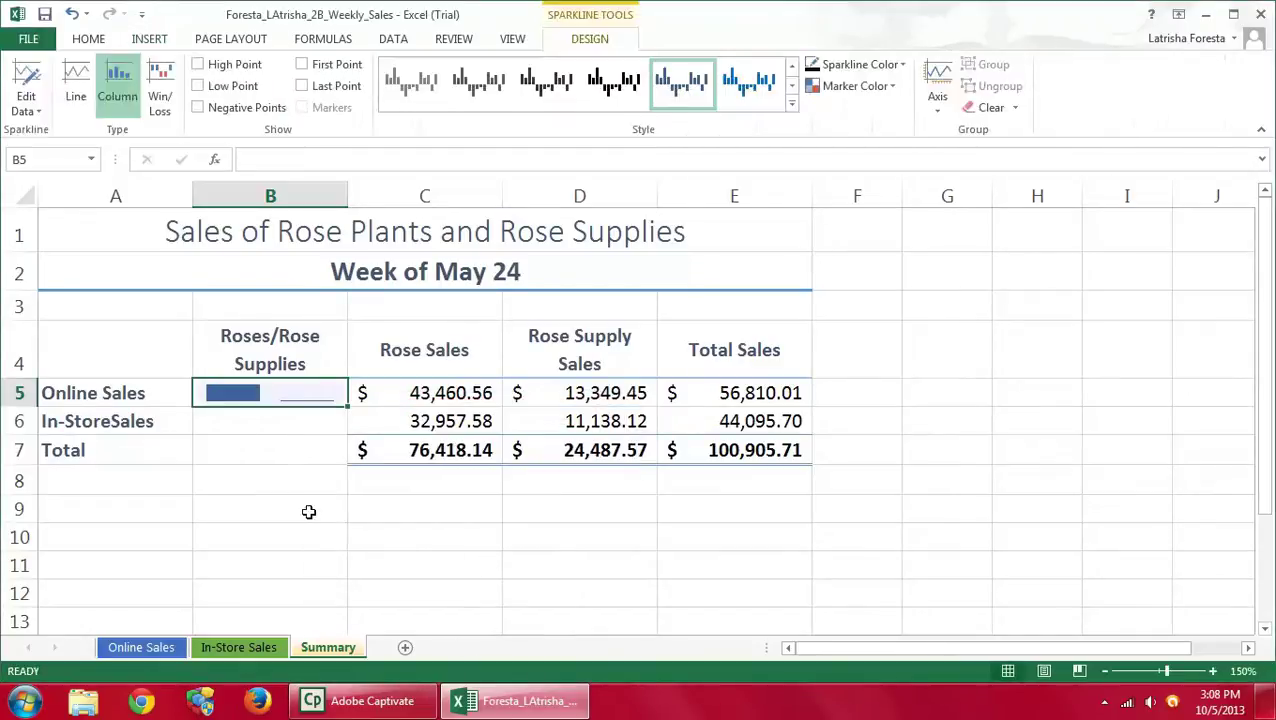
Insert a column sparkline in B6 using the data range C6:D6 and give it the gold sparkline style
left_click(251, 420)
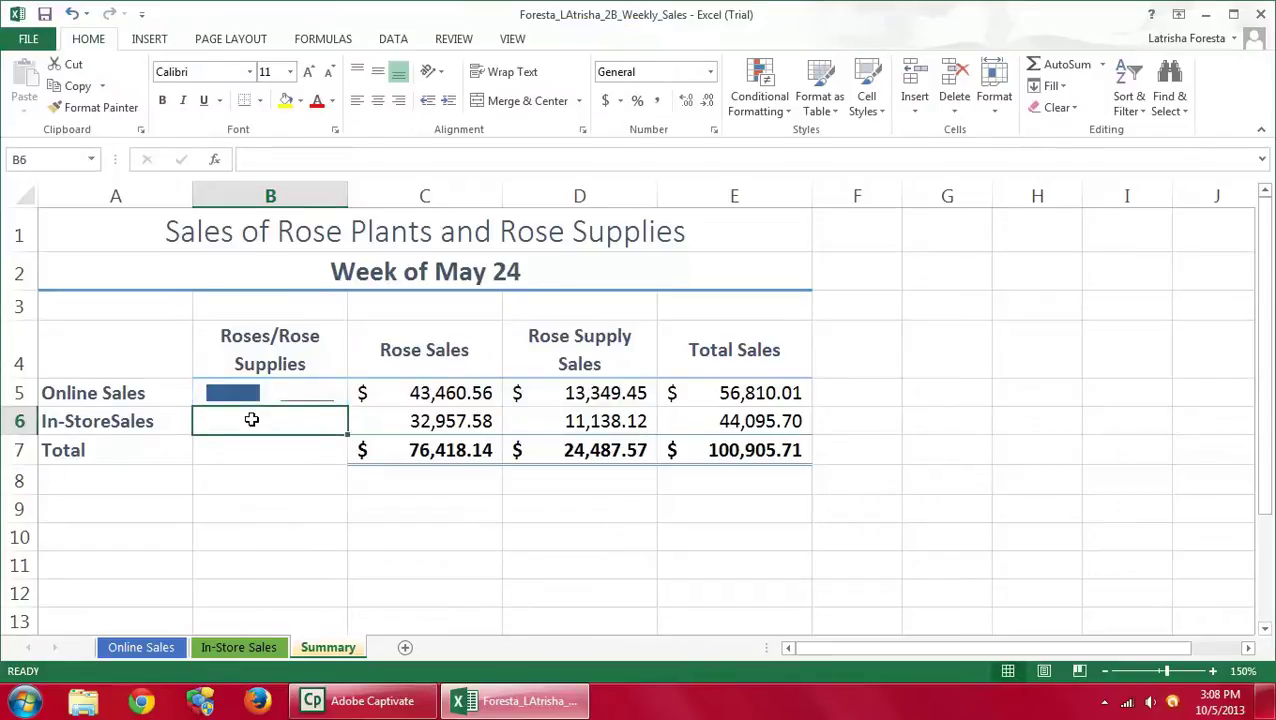
left_click(160, 40)
left_click(777, 98)
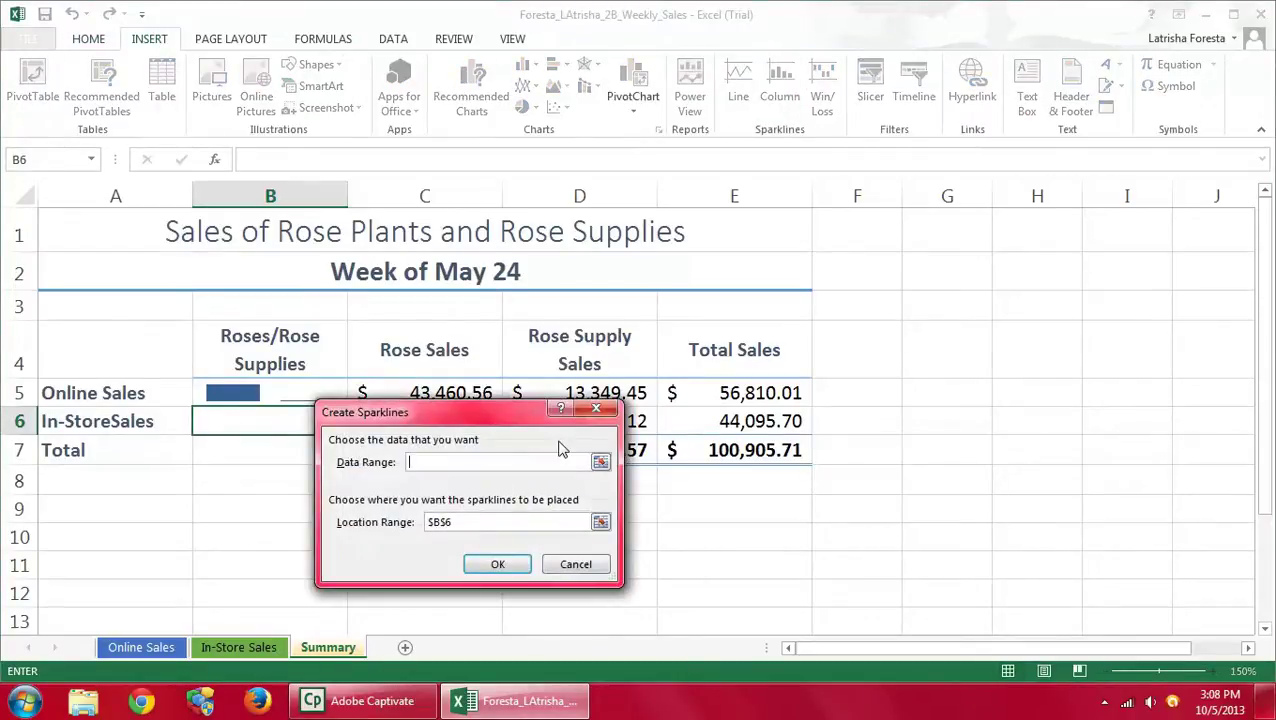
type("c6:d6")
left_click(508, 564)
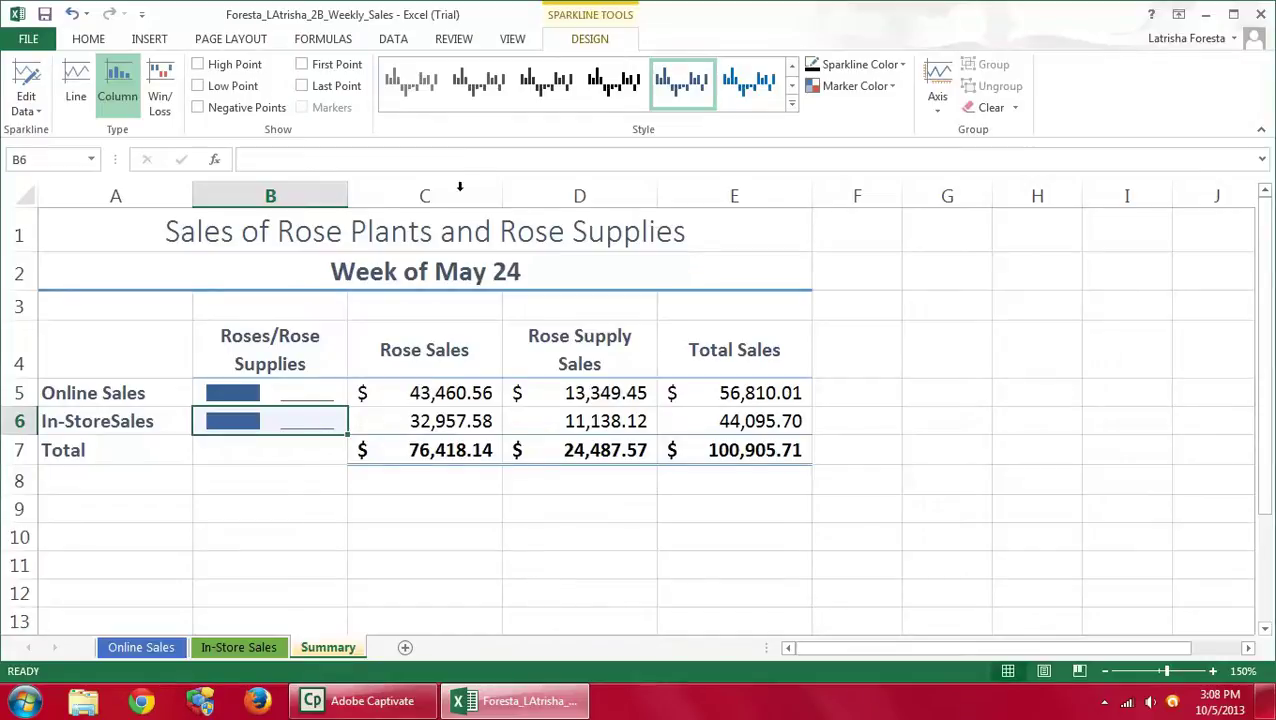
left_click(792, 106)
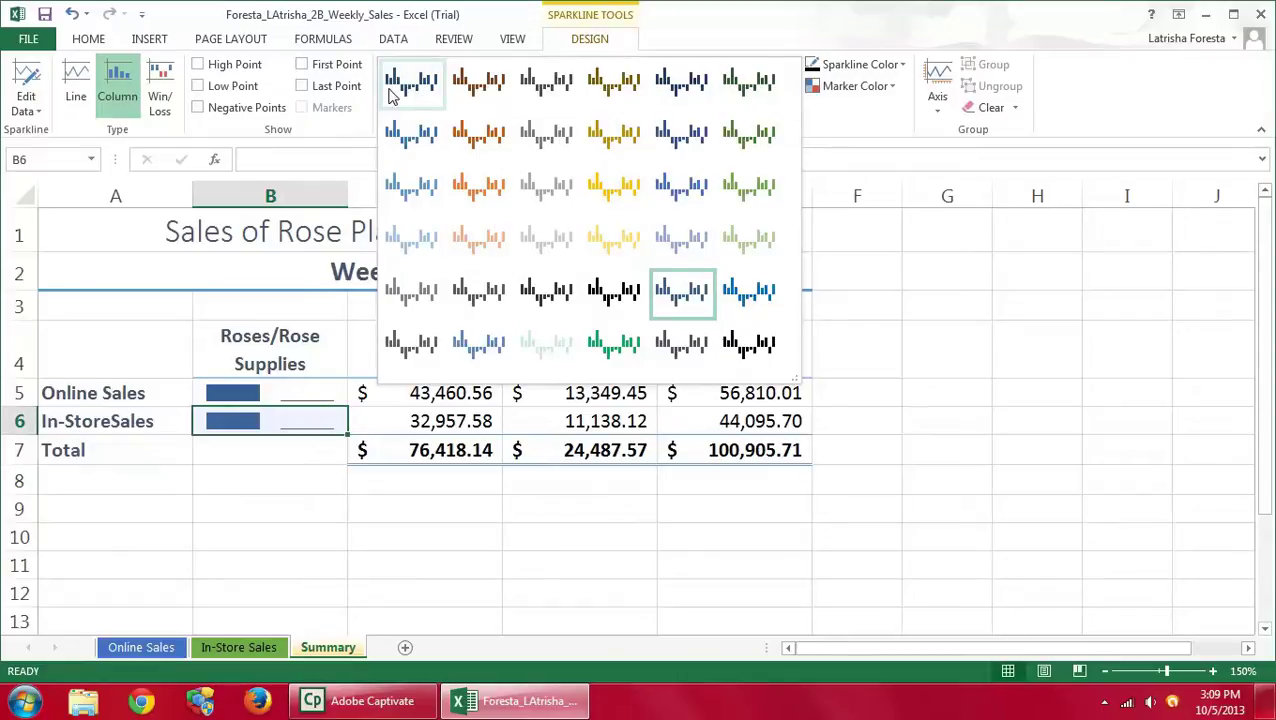
left_click(603, 195)
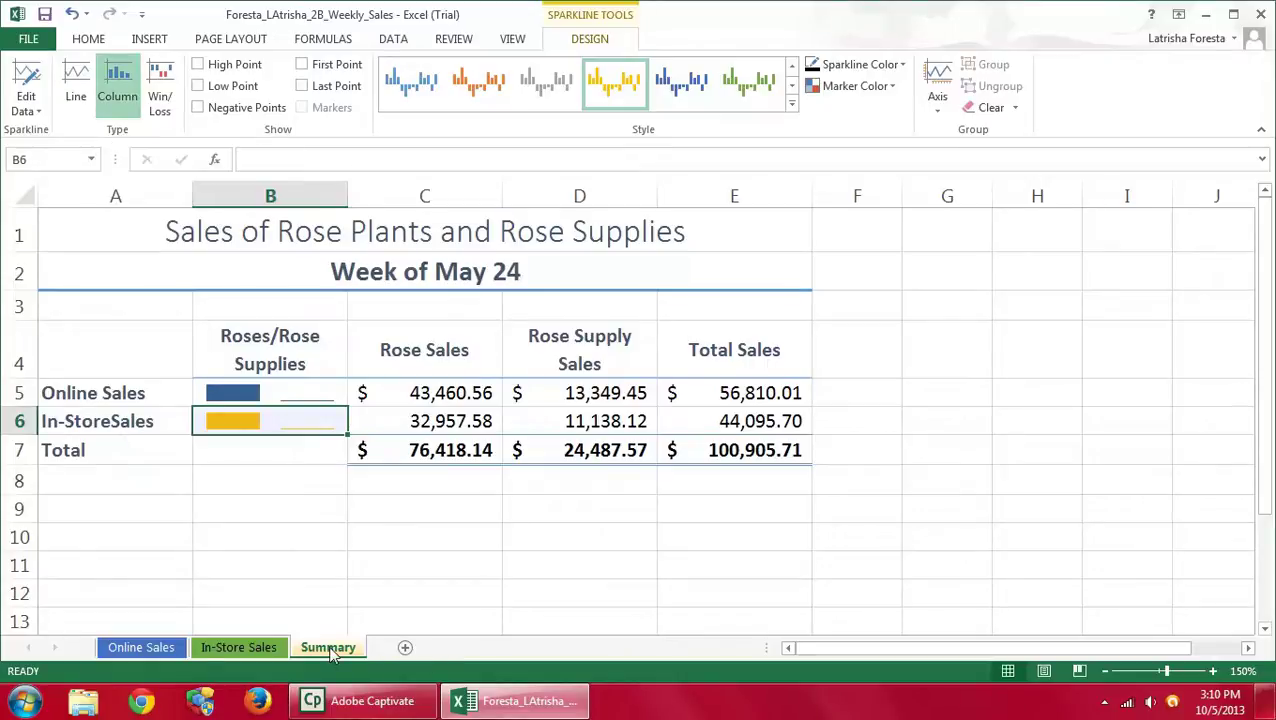
Move the Summary sheet in front of the Online Sales sheet so it comes first in the workbook
left_click_drag(330, 645, 328, 641)
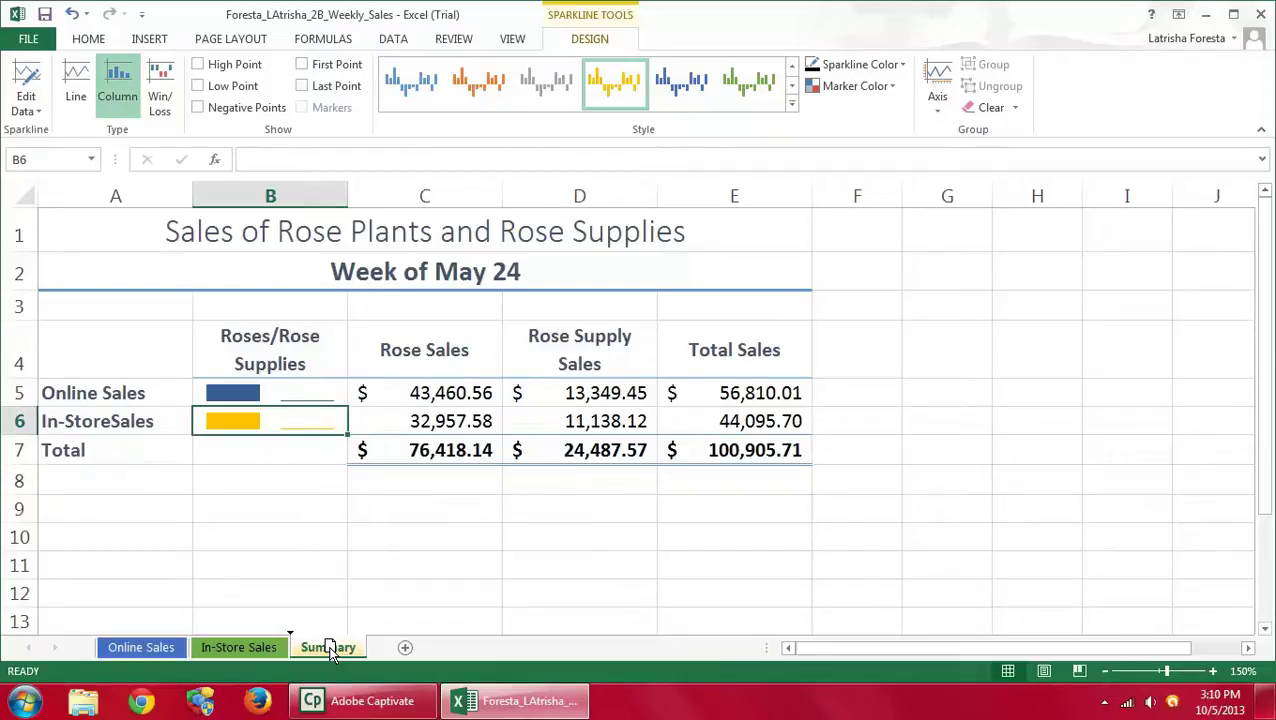
left_click_drag(328, 641, 331, 645)
left_click_drag(343, 649, 82, 648)
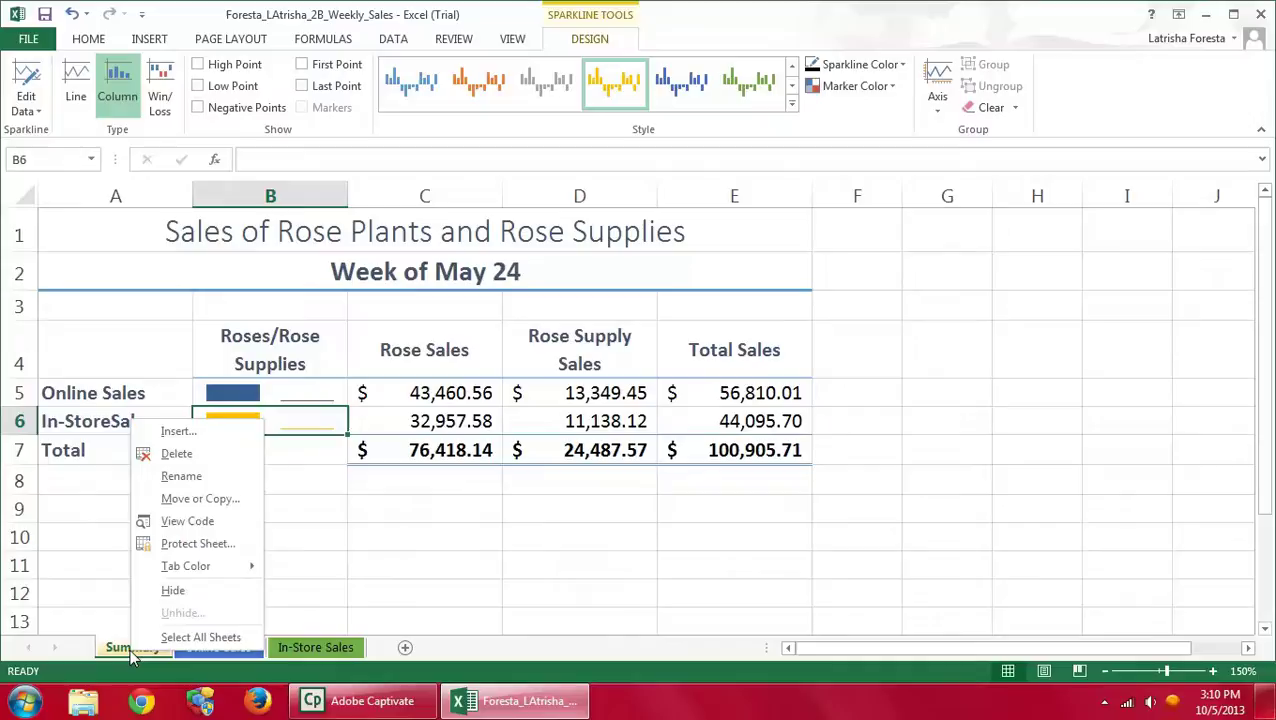
Group all the worksheets and set their page margins to center the content horizontally on the page
left_click(182, 640)
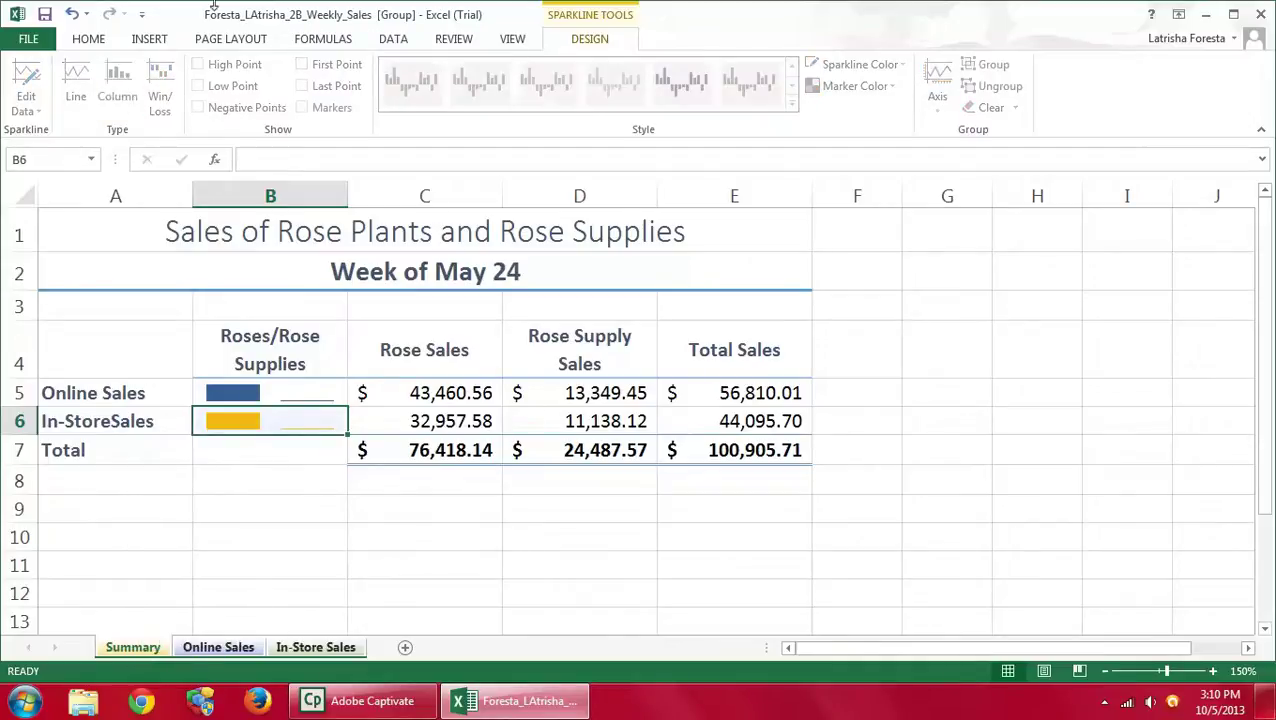
left_click(245, 40)
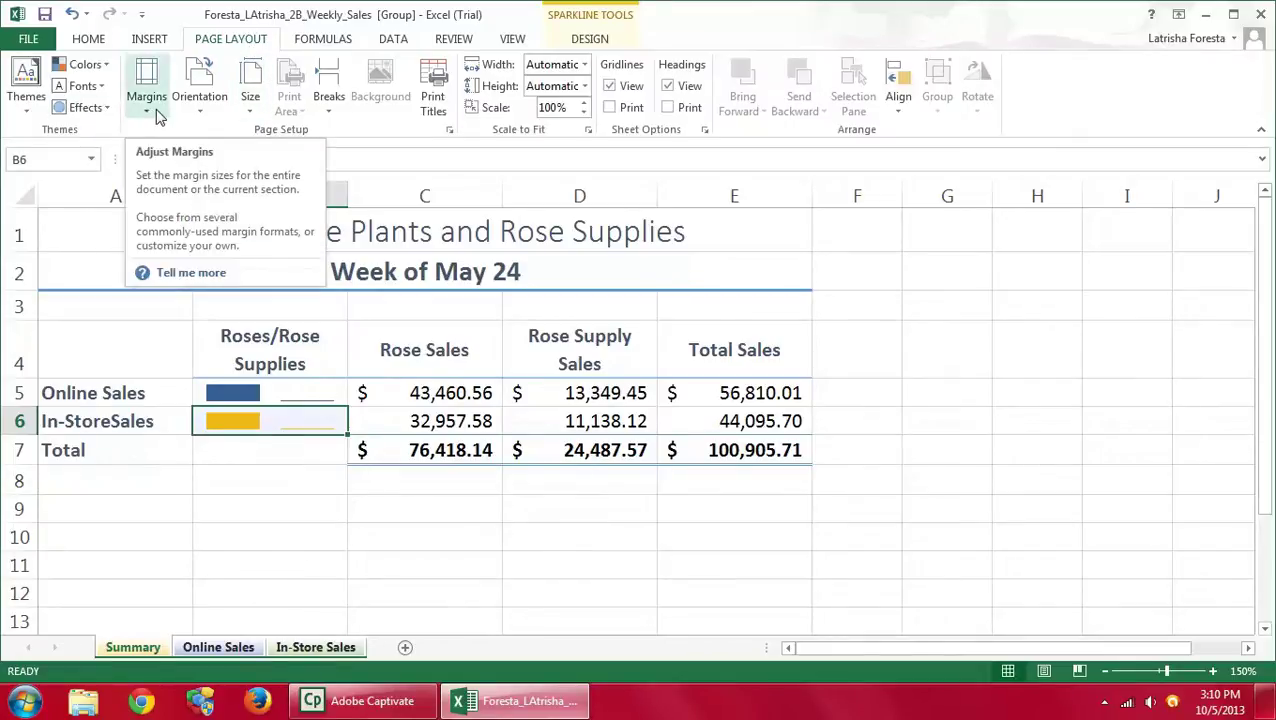
left_click(151, 110)
left_click(218, 360)
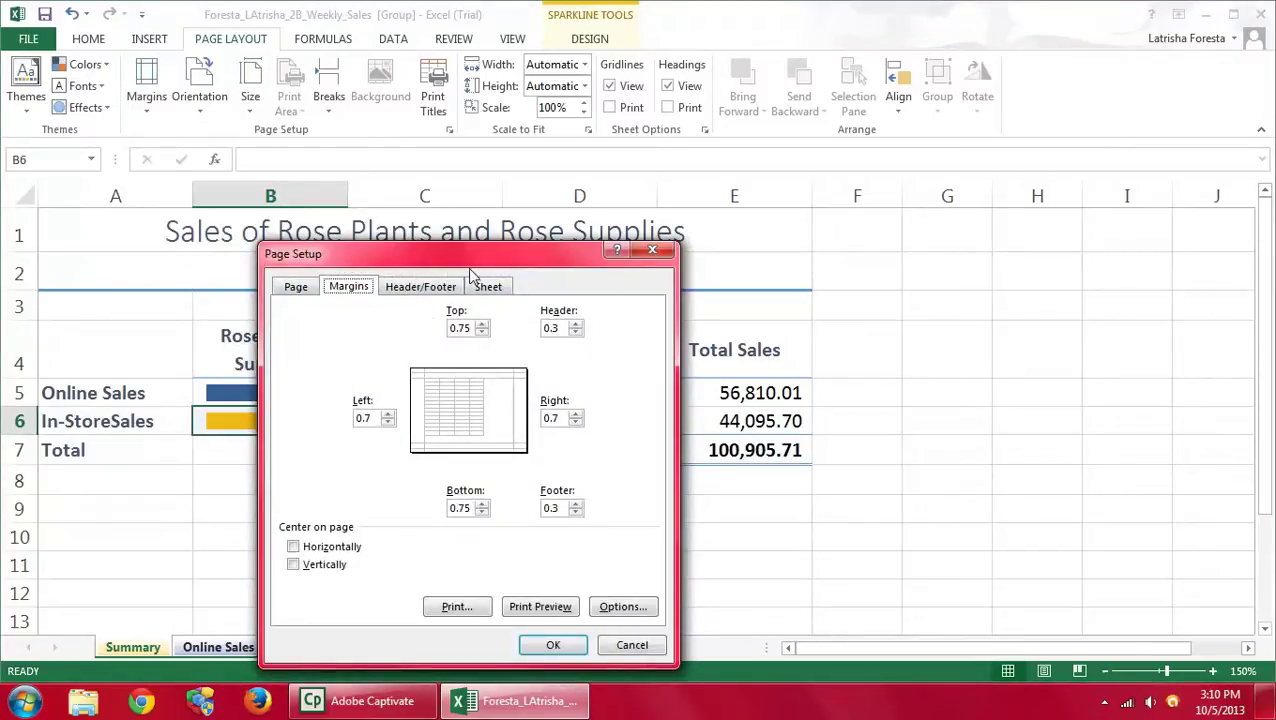
left_click_drag(477, 262, 587, 177)
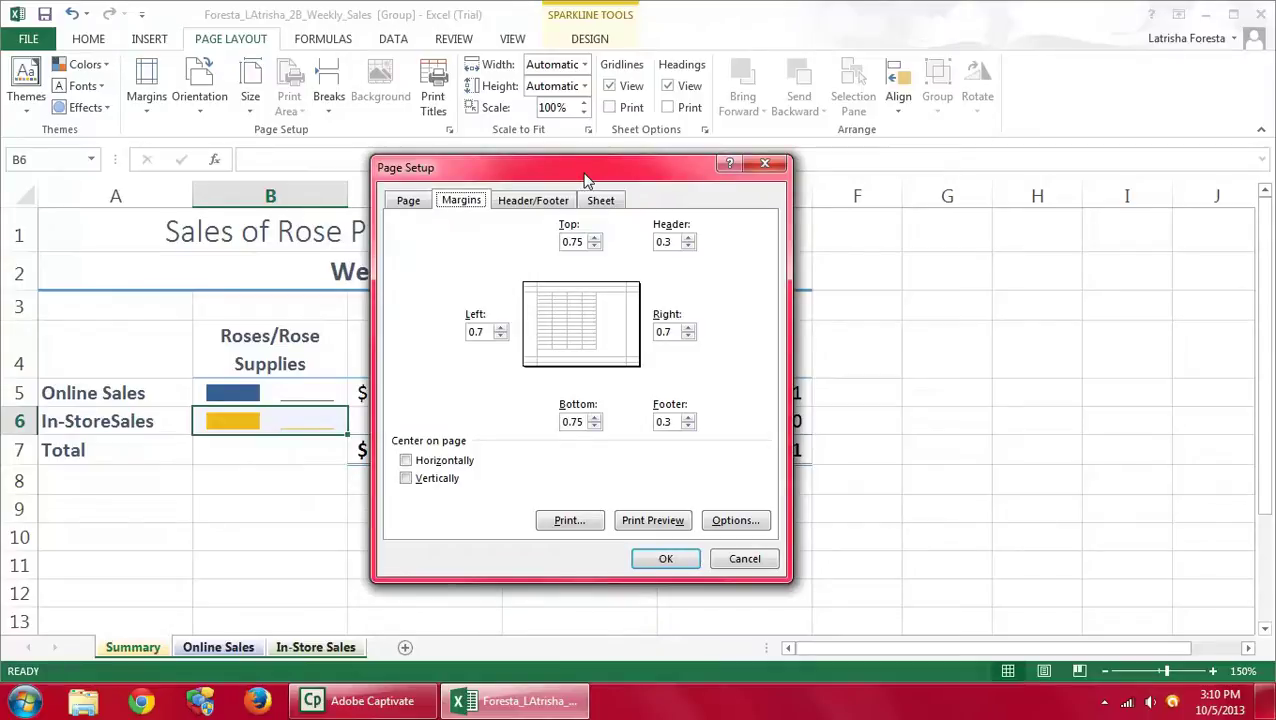
left_click(406, 461)
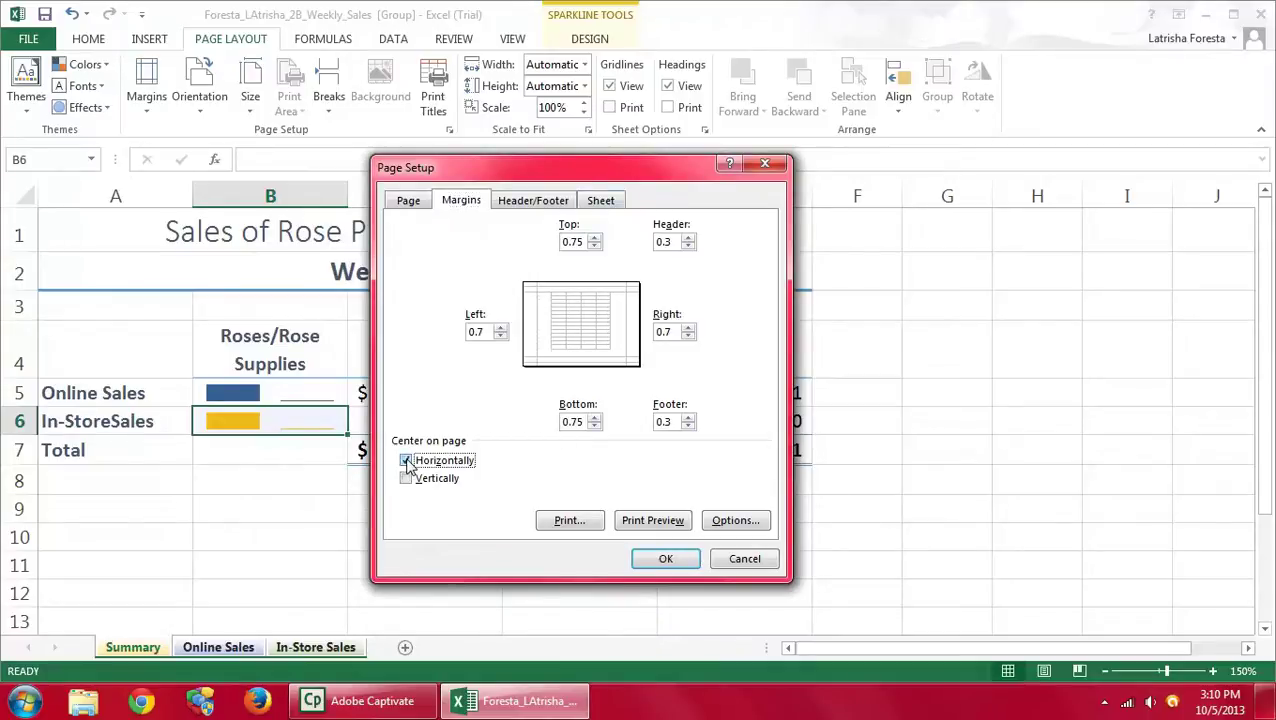
Add a custom footer with the file name in its left section to the grouped sheets and apply the page setup
left_click(555, 205)
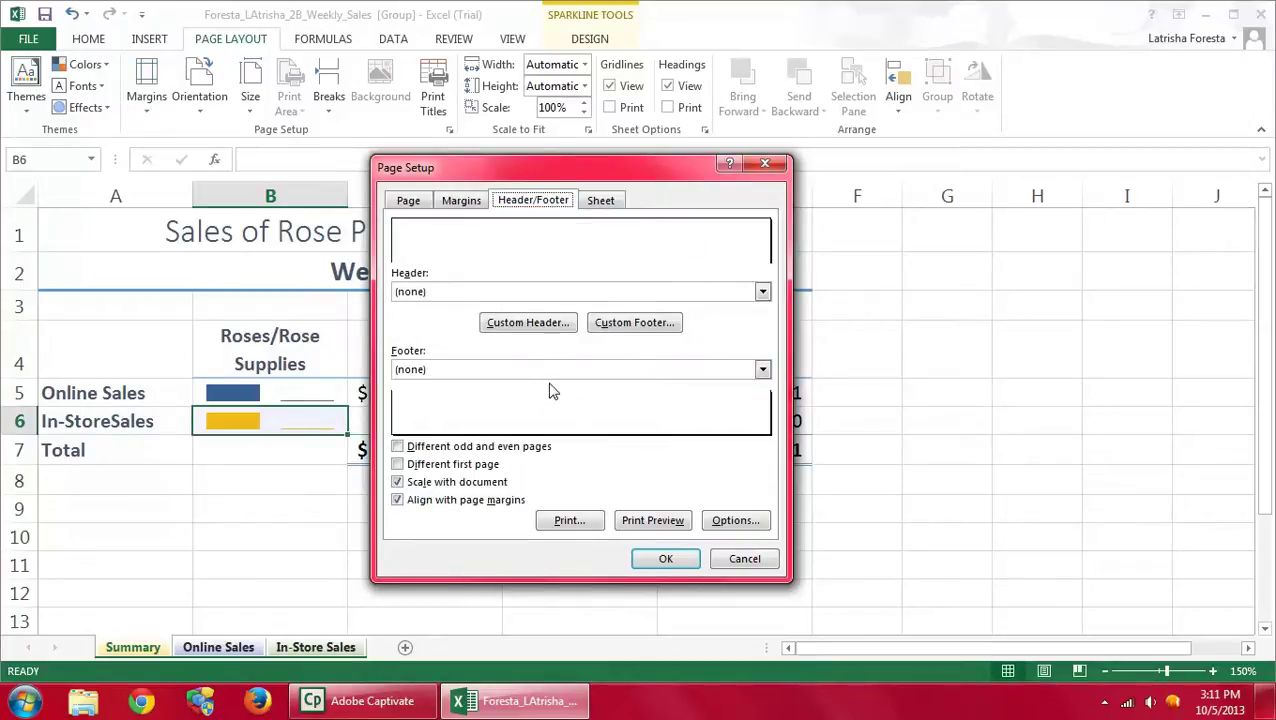
left_click(660, 324)
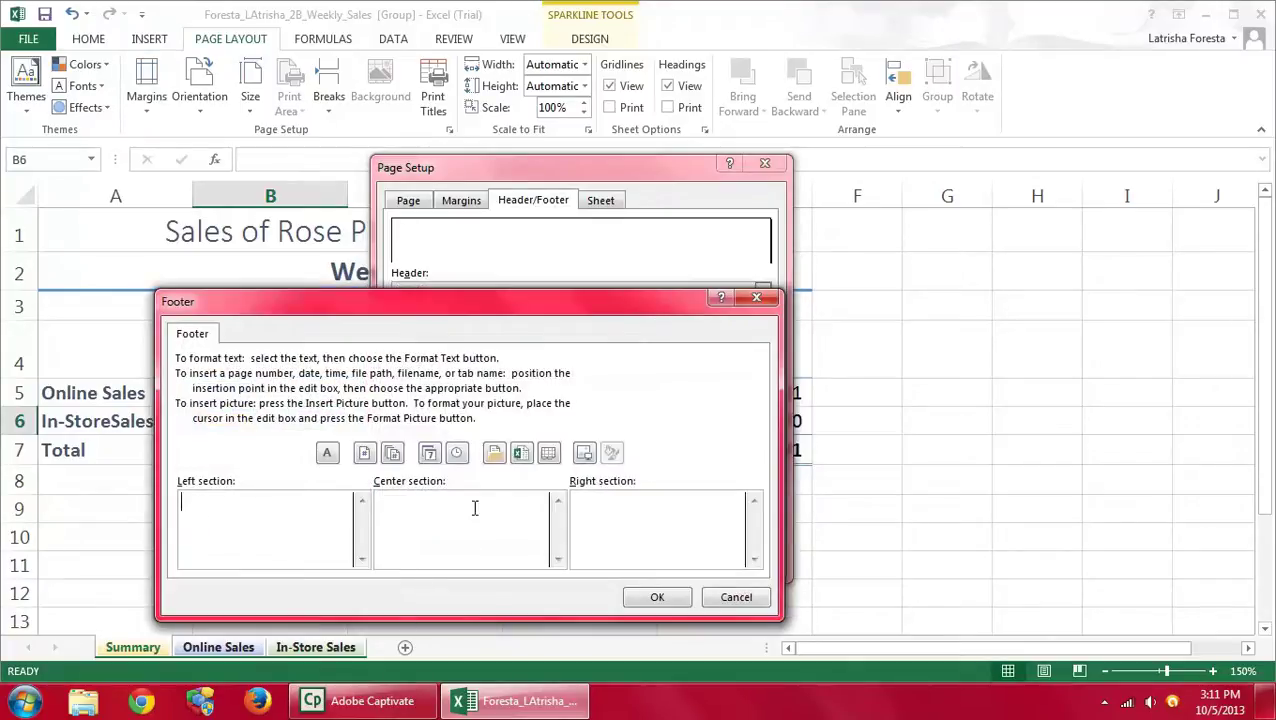
left_click(521, 454)
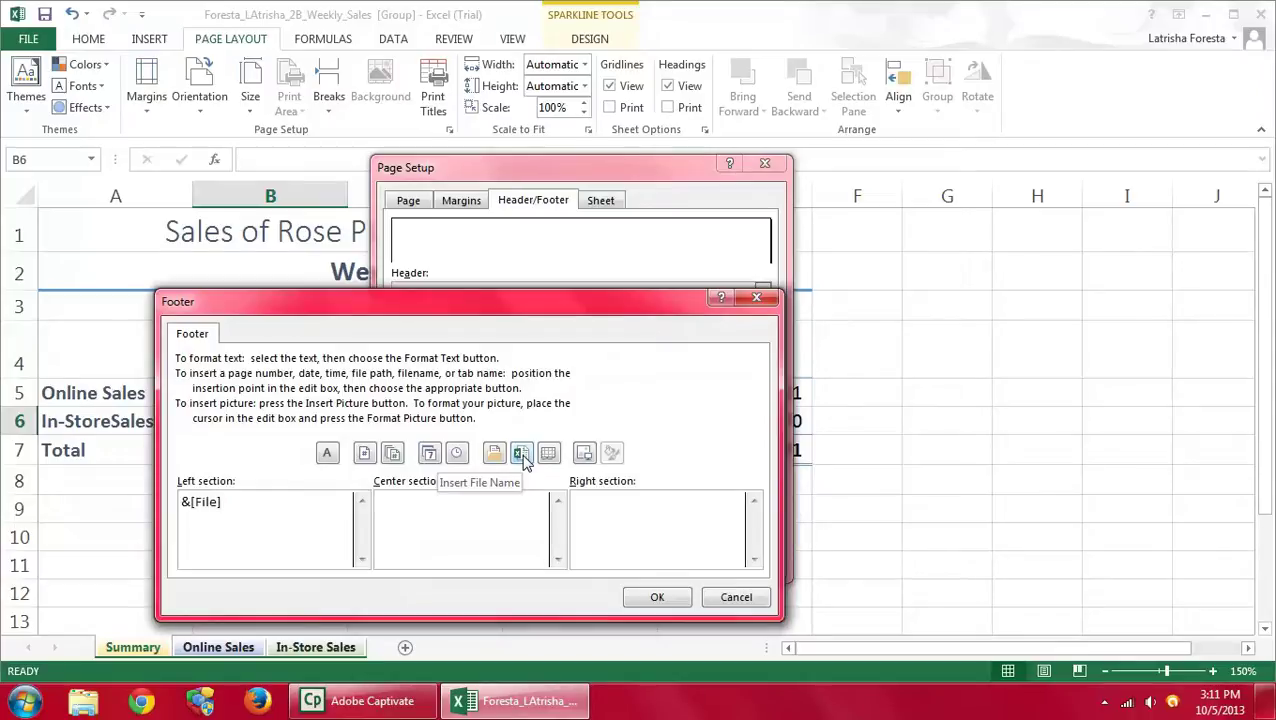
left_click(657, 597)
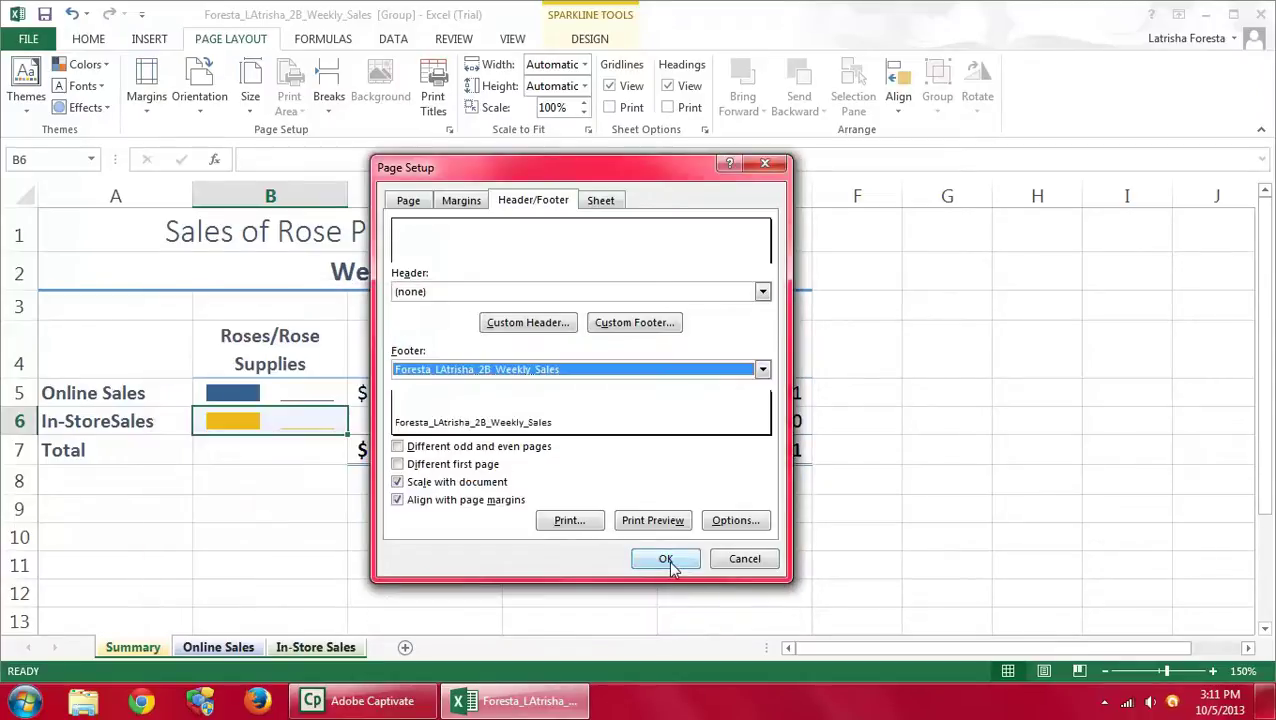
left_click(666, 559)
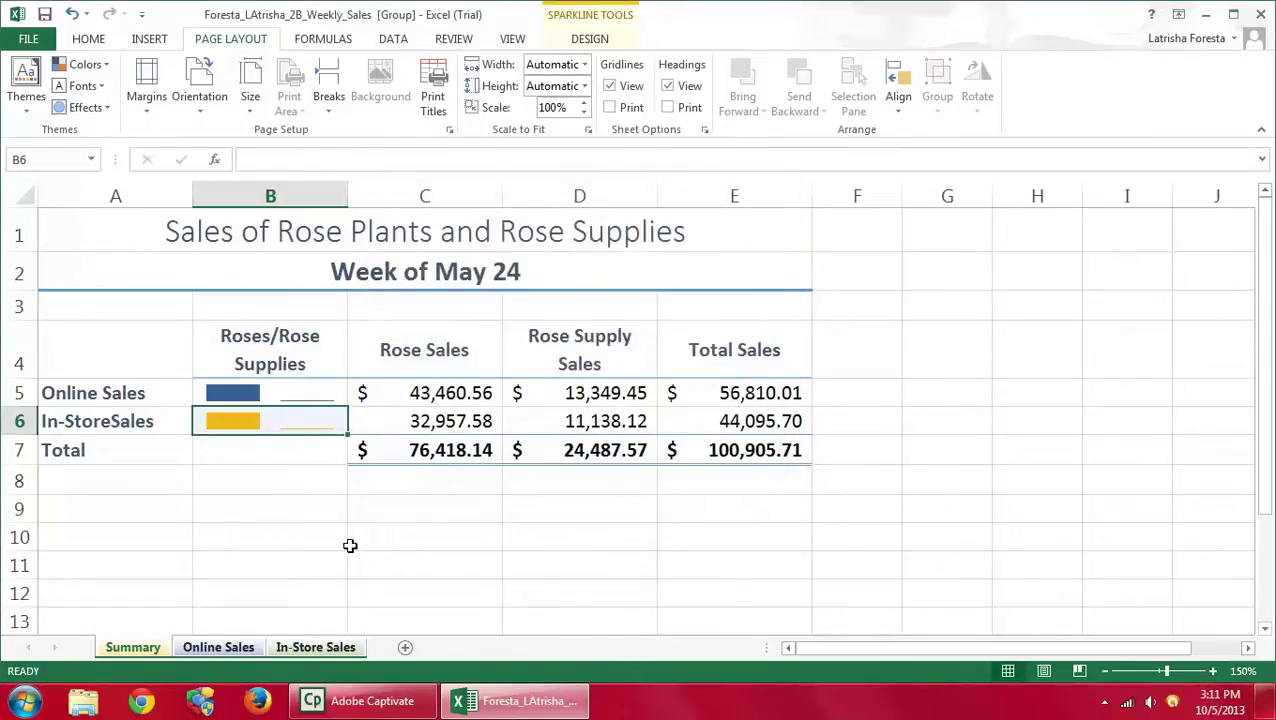
Show all document properties and enter the tags "weekly sales, online, in-store, rose plants, rose supplies"
left_click(31, 41)
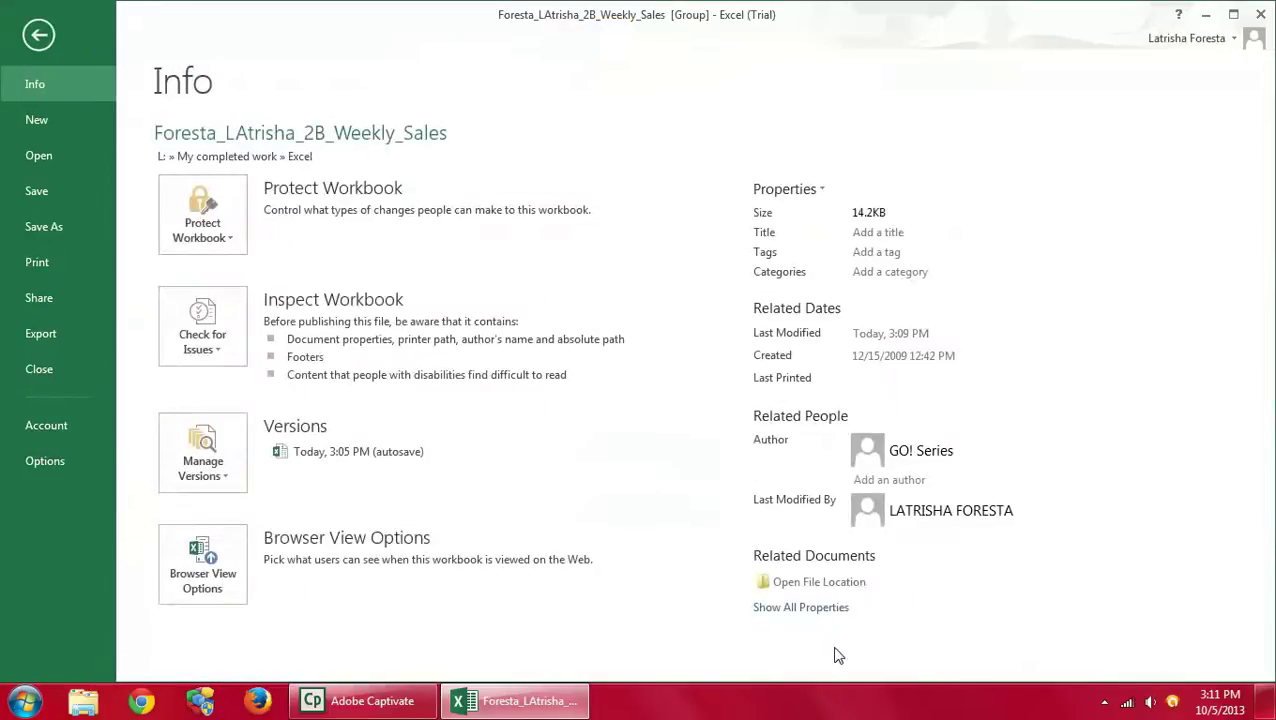
left_click(840, 607)
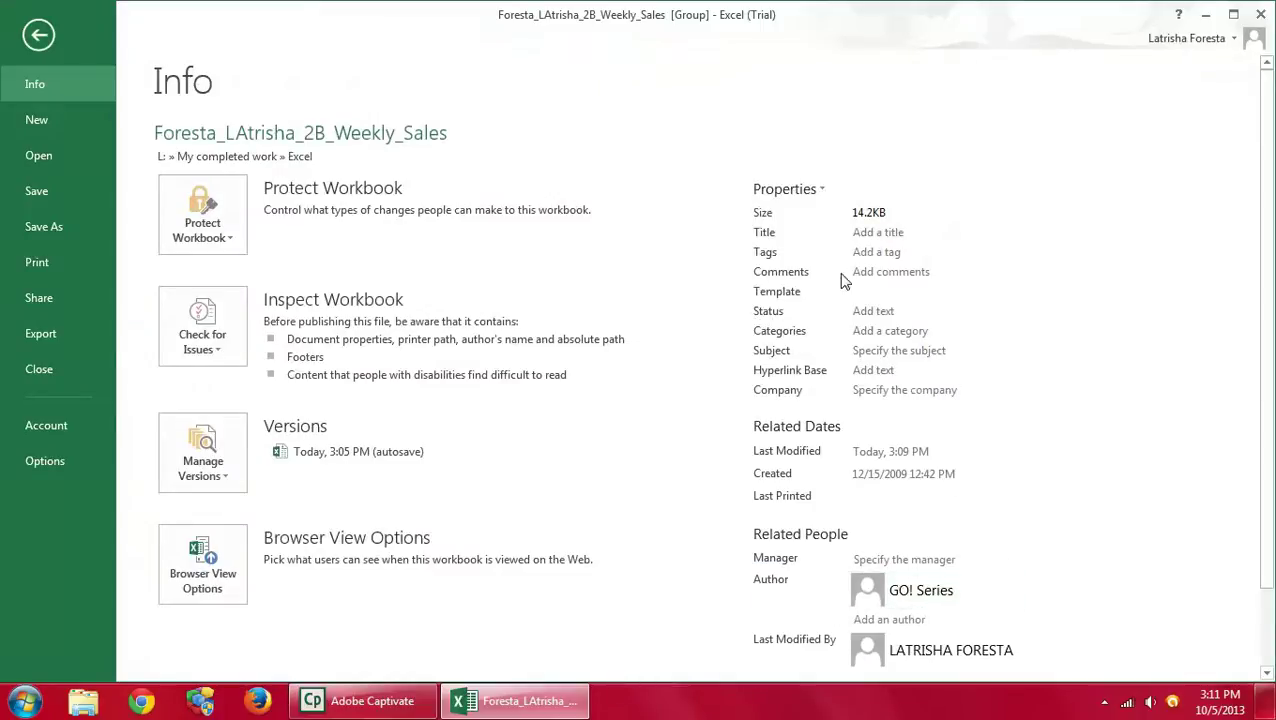
left_click(864, 255)
type("week")
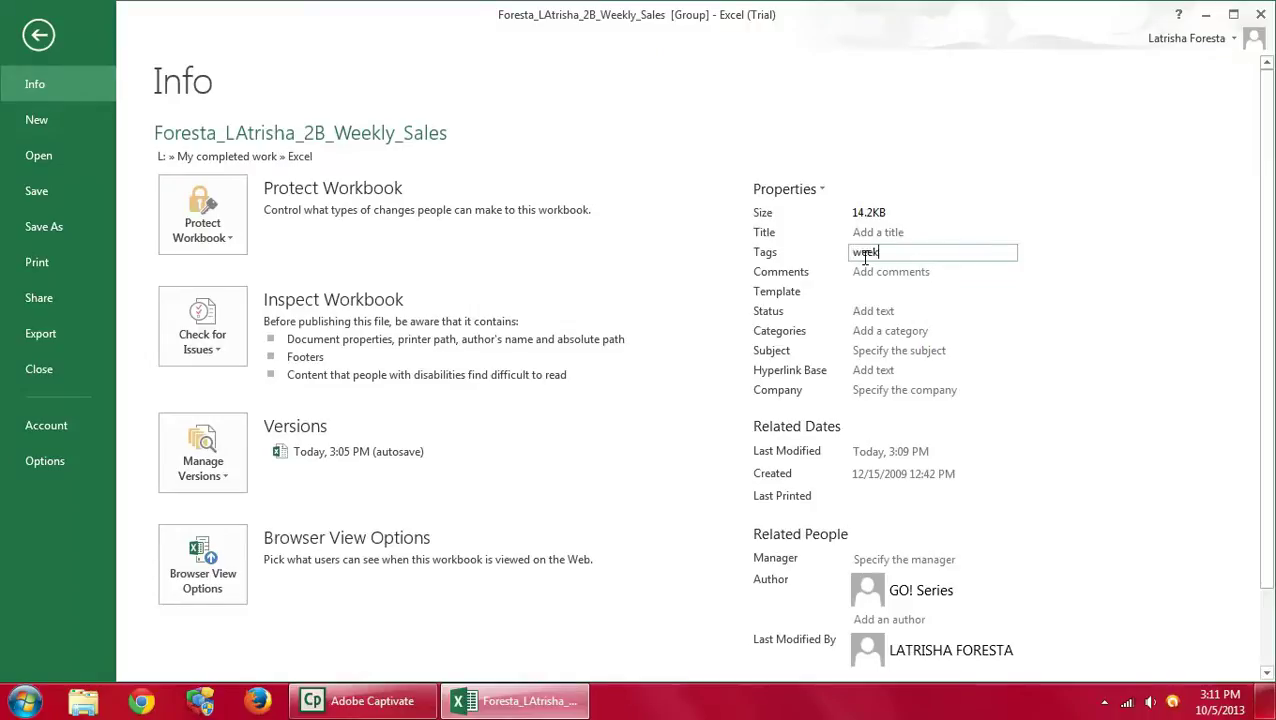
type("ly sales, online, in-store")
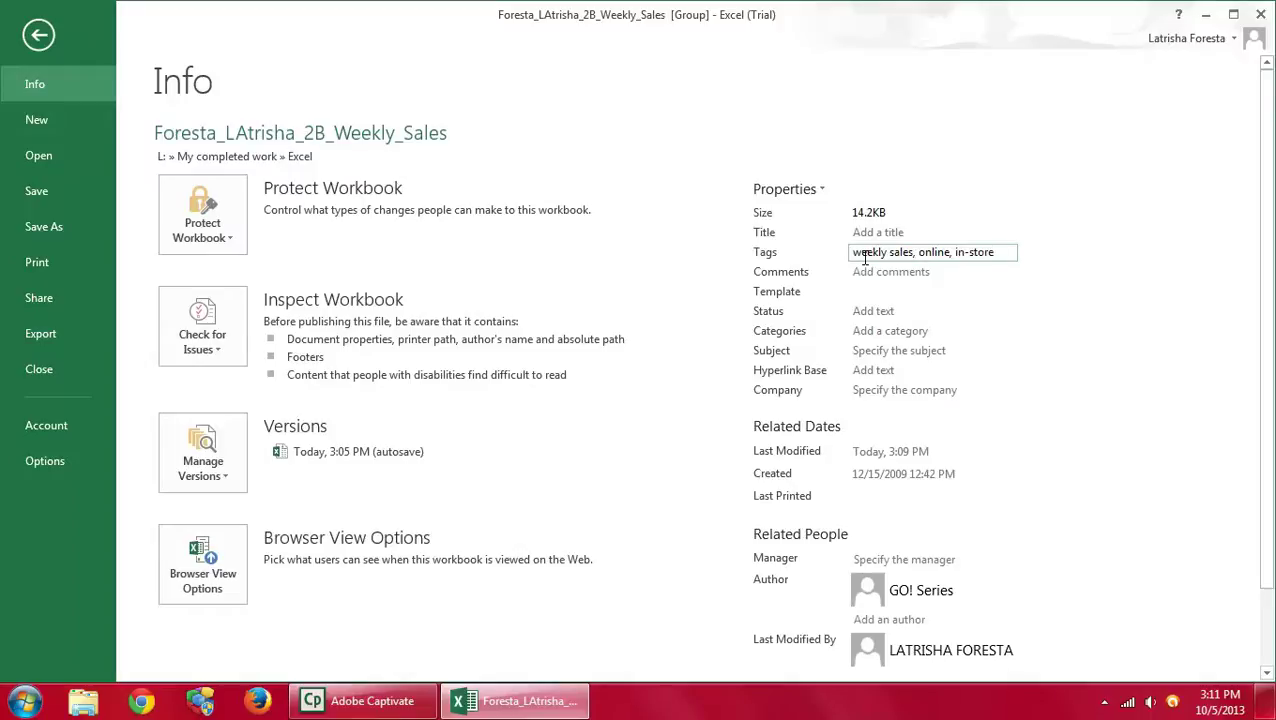
type(", rose")
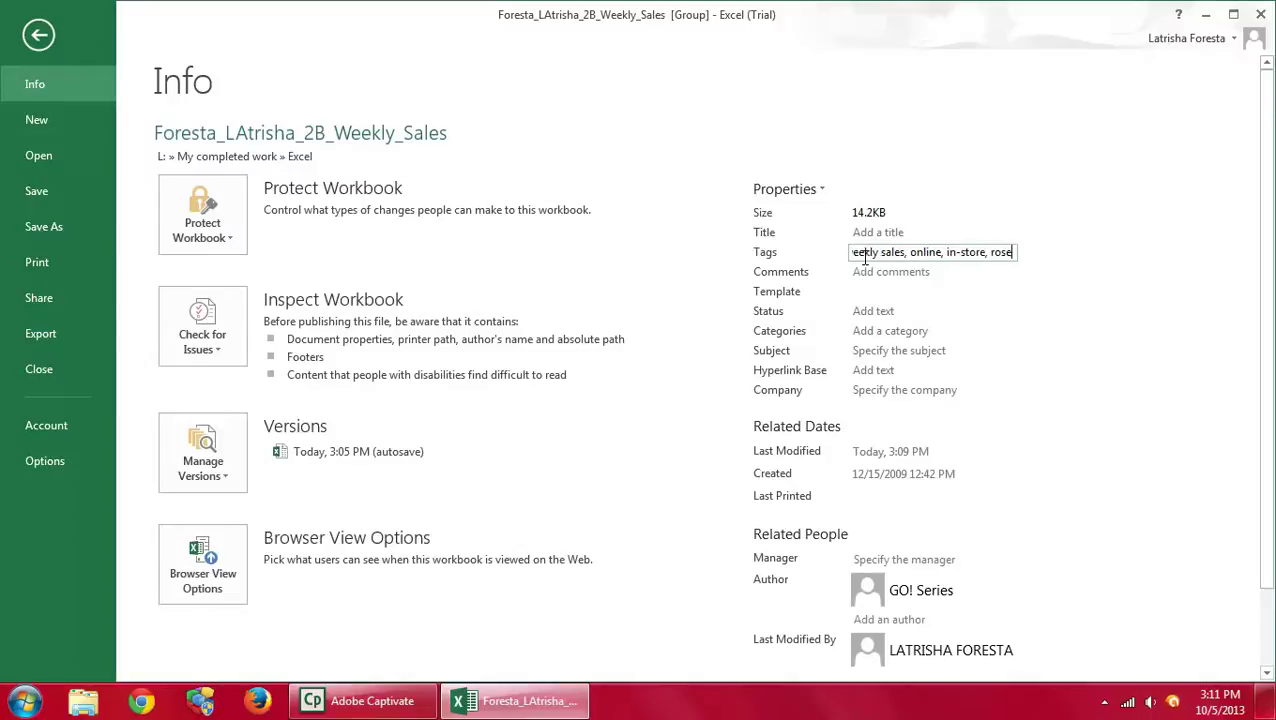
type(" plants, rose suppl")
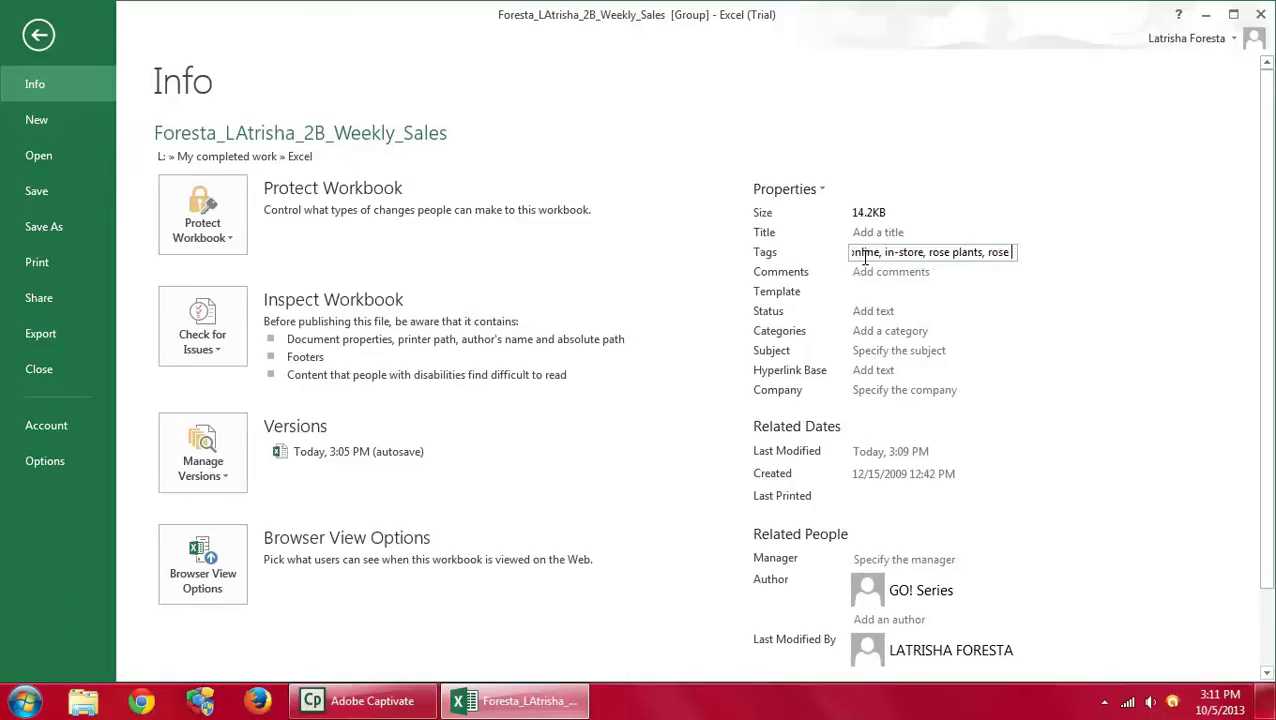
type("ies")
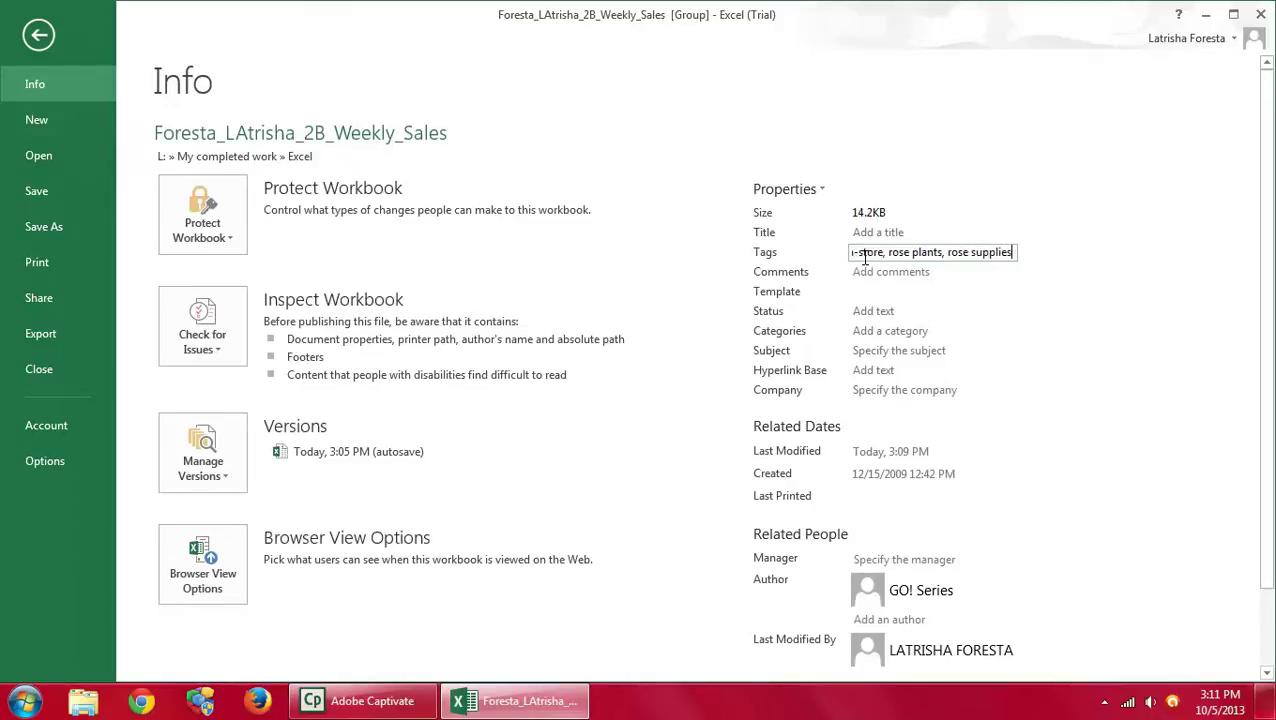
Set the Subject property to CRN and replace the GO! Series author with the author's full name
left_click(906, 352)
type("CRN")
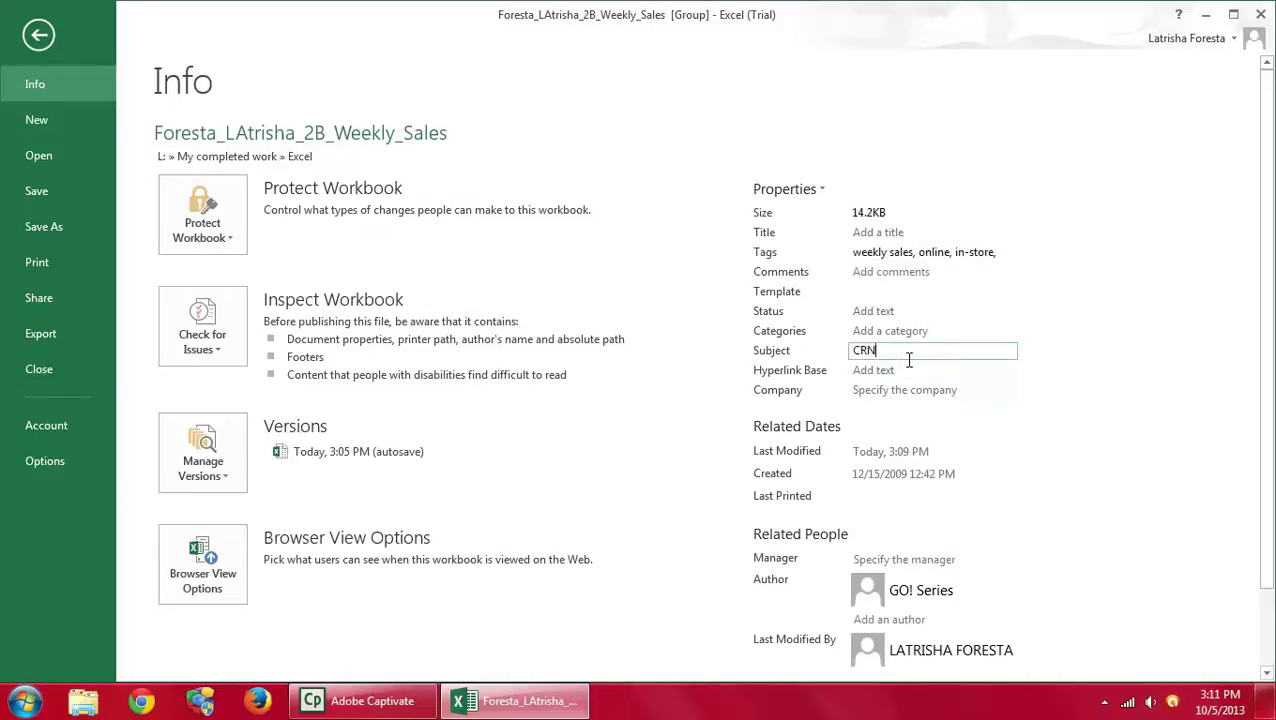
left_click(943, 597)
right_click(945, 592)
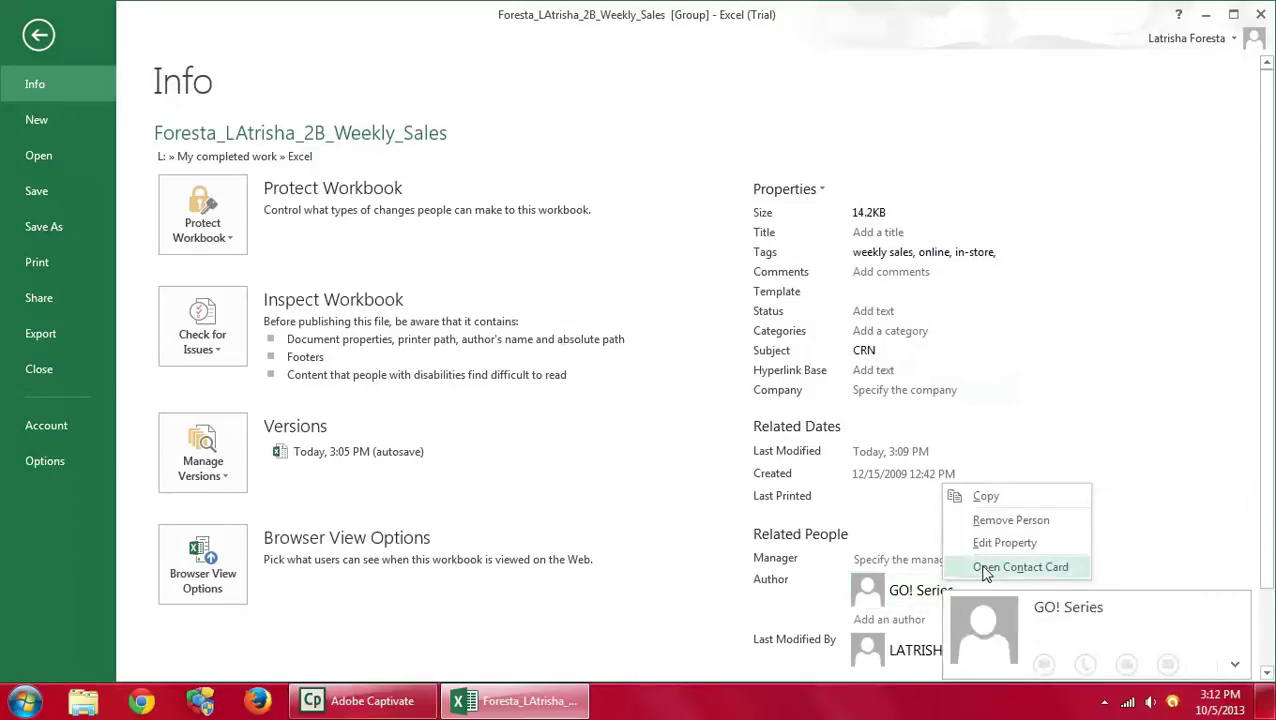
left_click(985, 528)
type("latrisha Foresta")
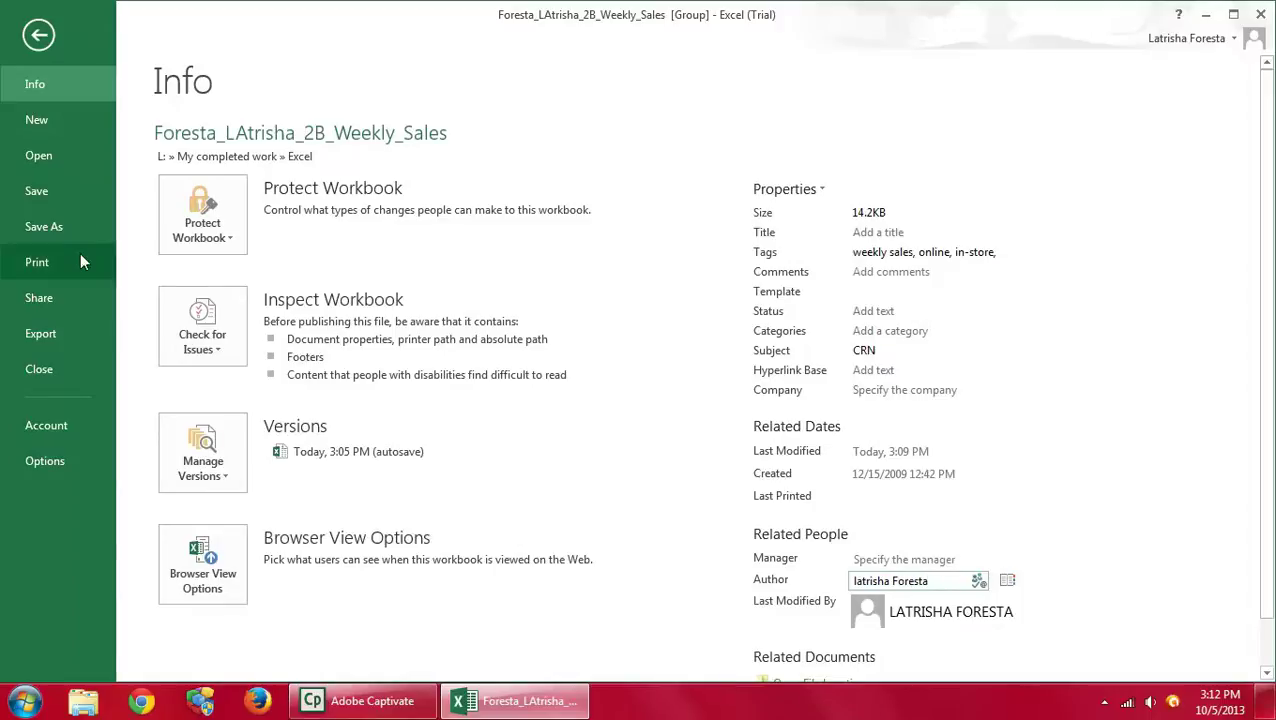
Save the workbook after checking its print preview, and ungroup the worksheets
left_click(49, 262)
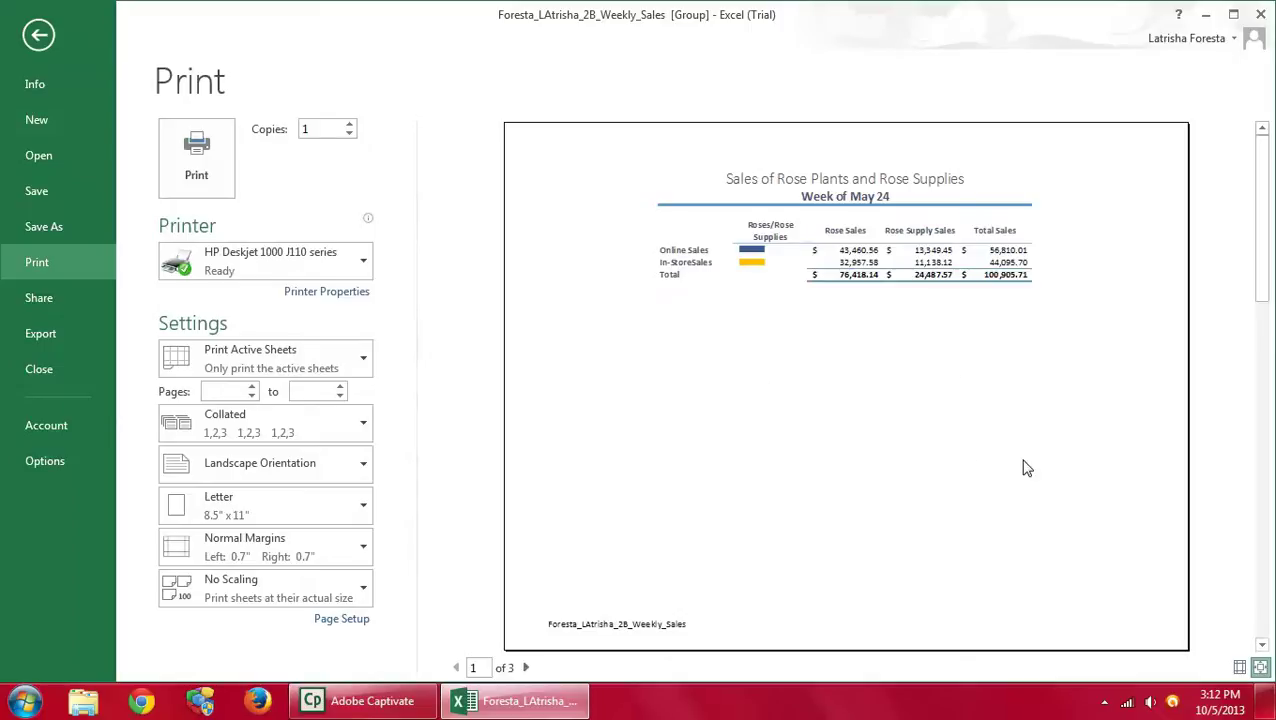
left_click(46, 190)
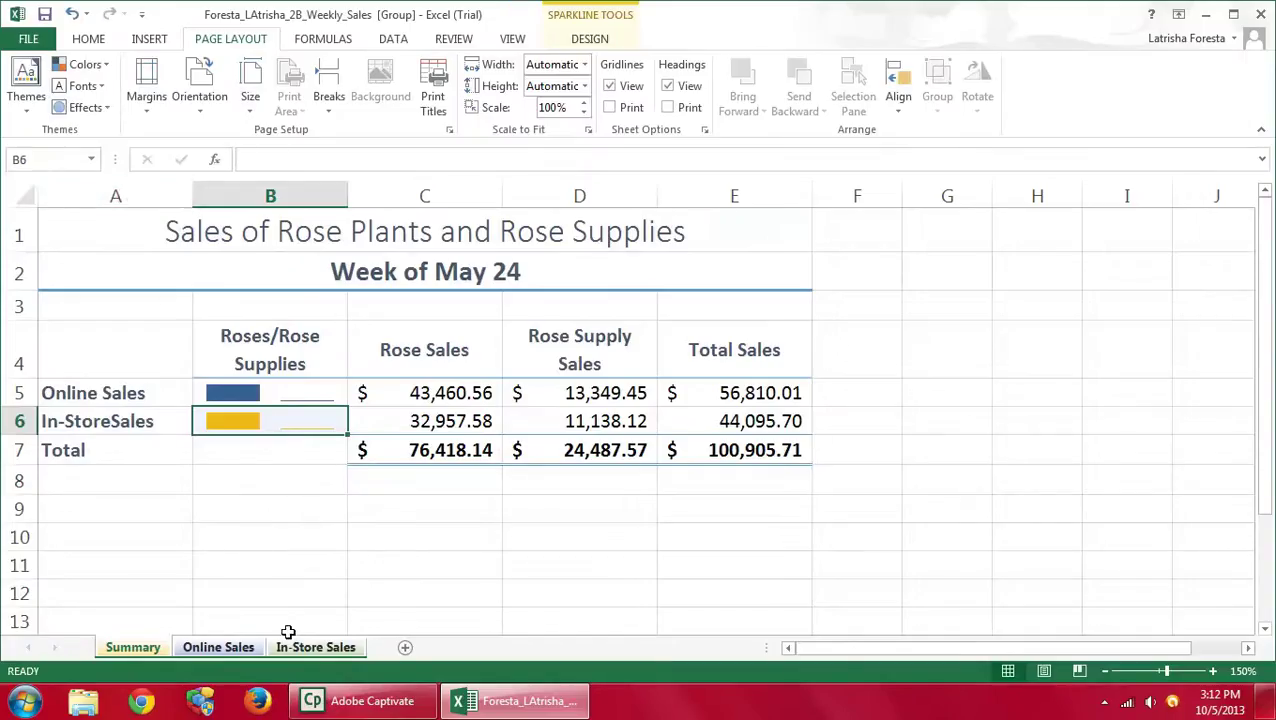
right_click(117, 650)
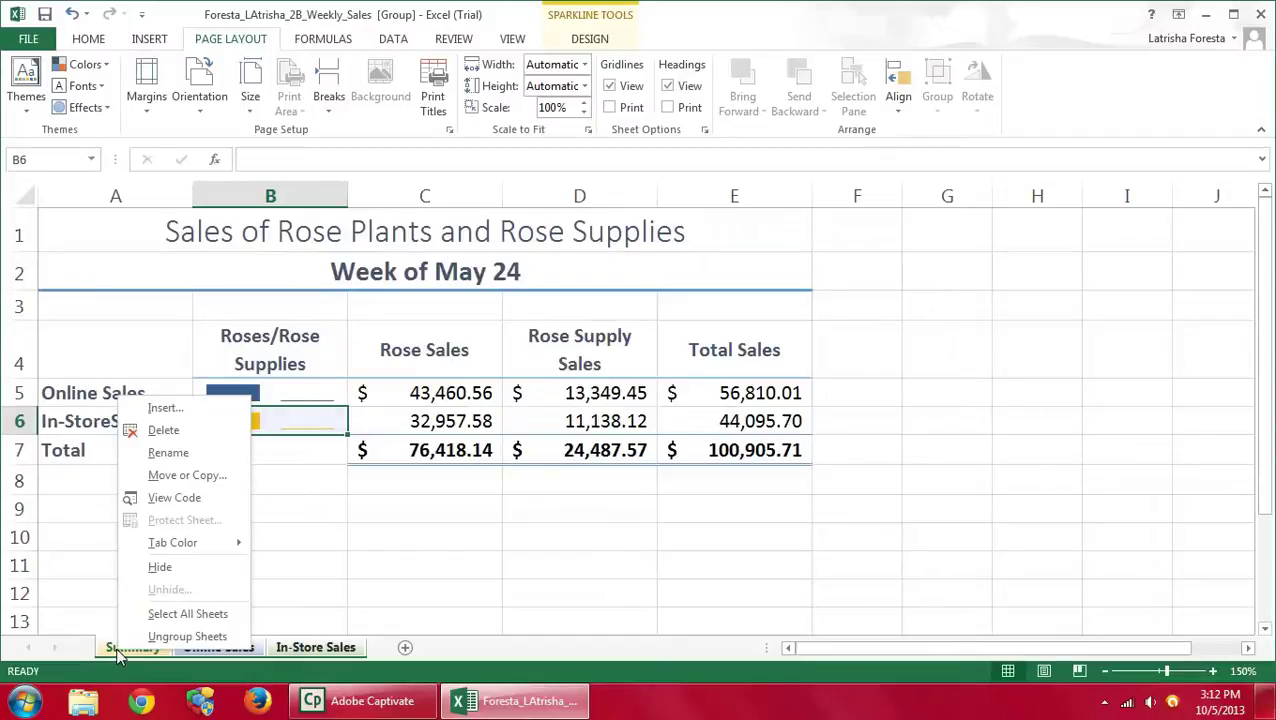
left_click(147, 637)
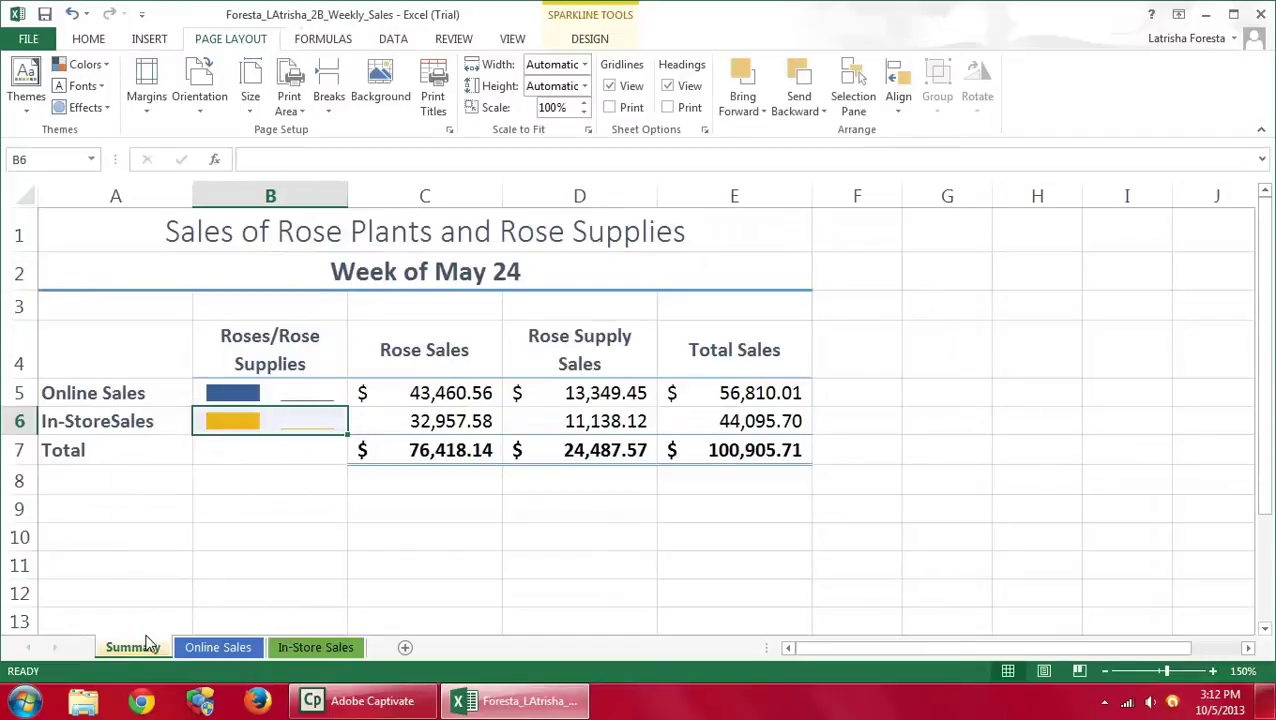